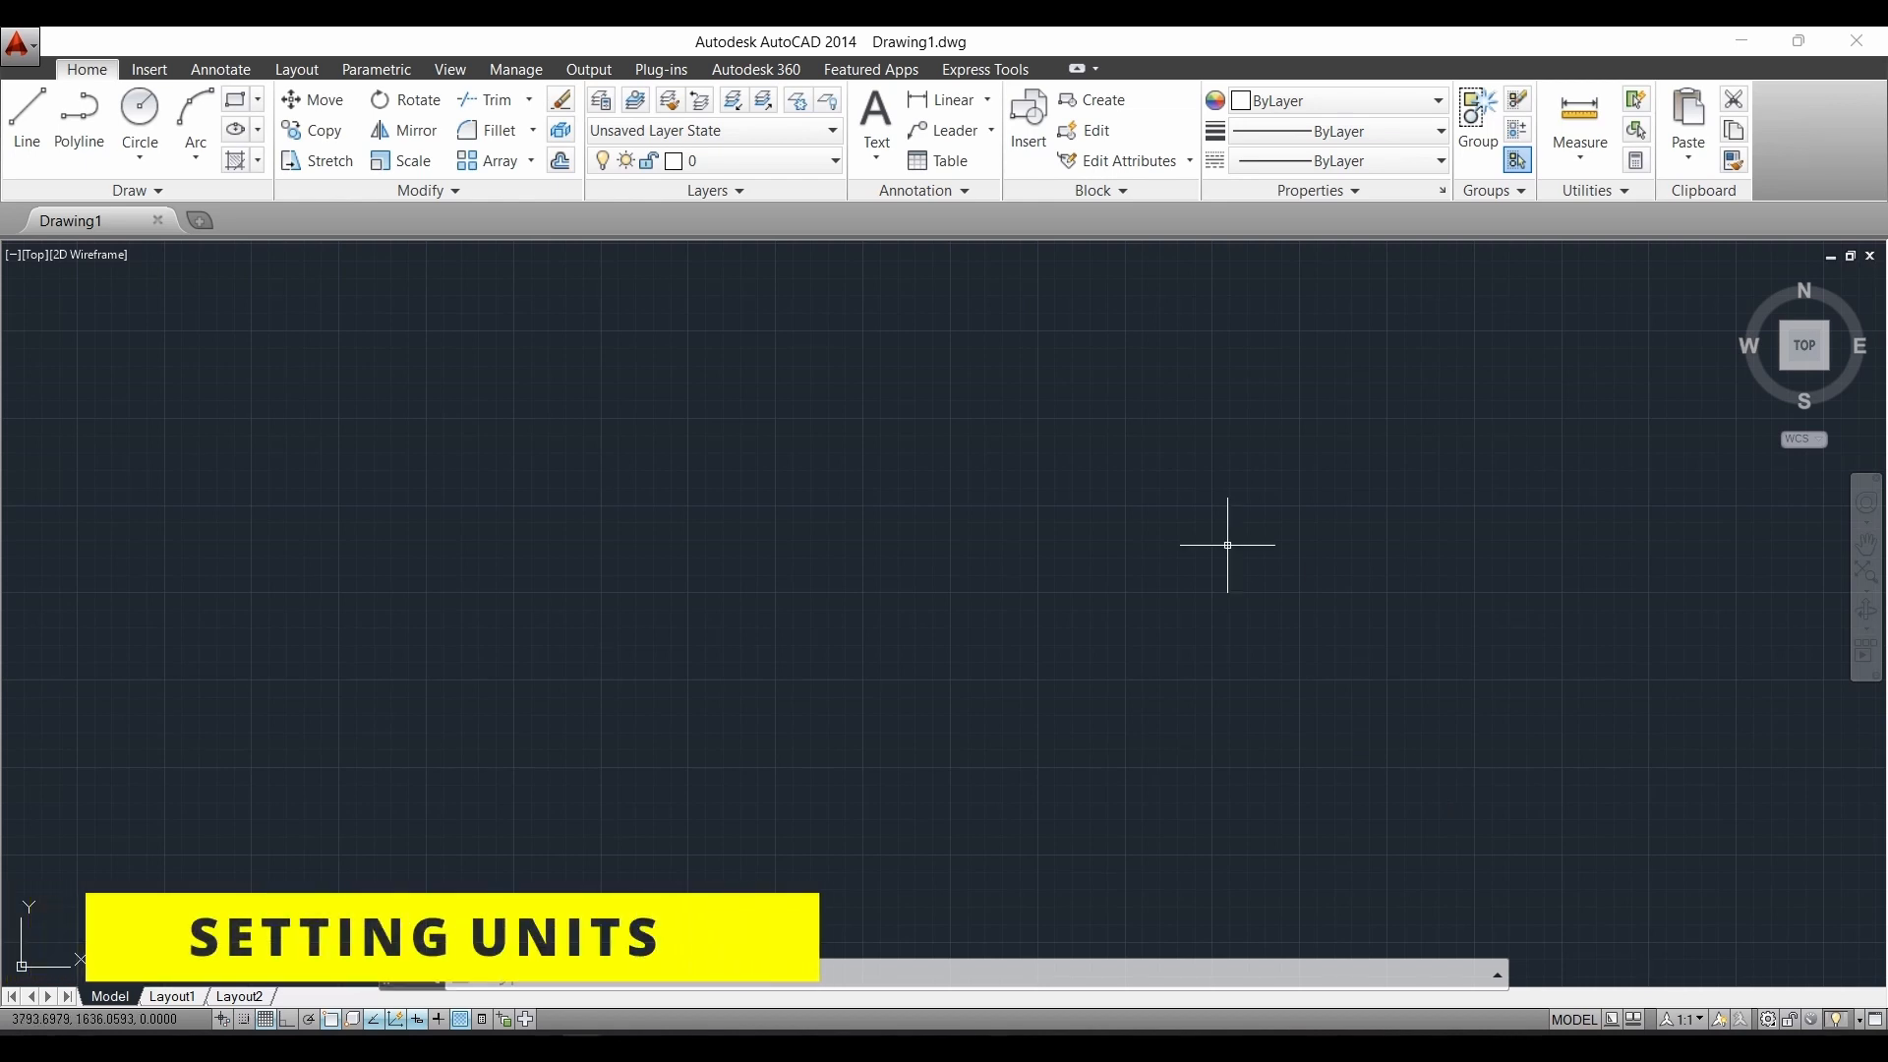
Step: Open the drawing units settings and accept decimal lengths with millimeters as the insertion scale
{"action": "type", "text": "units"}
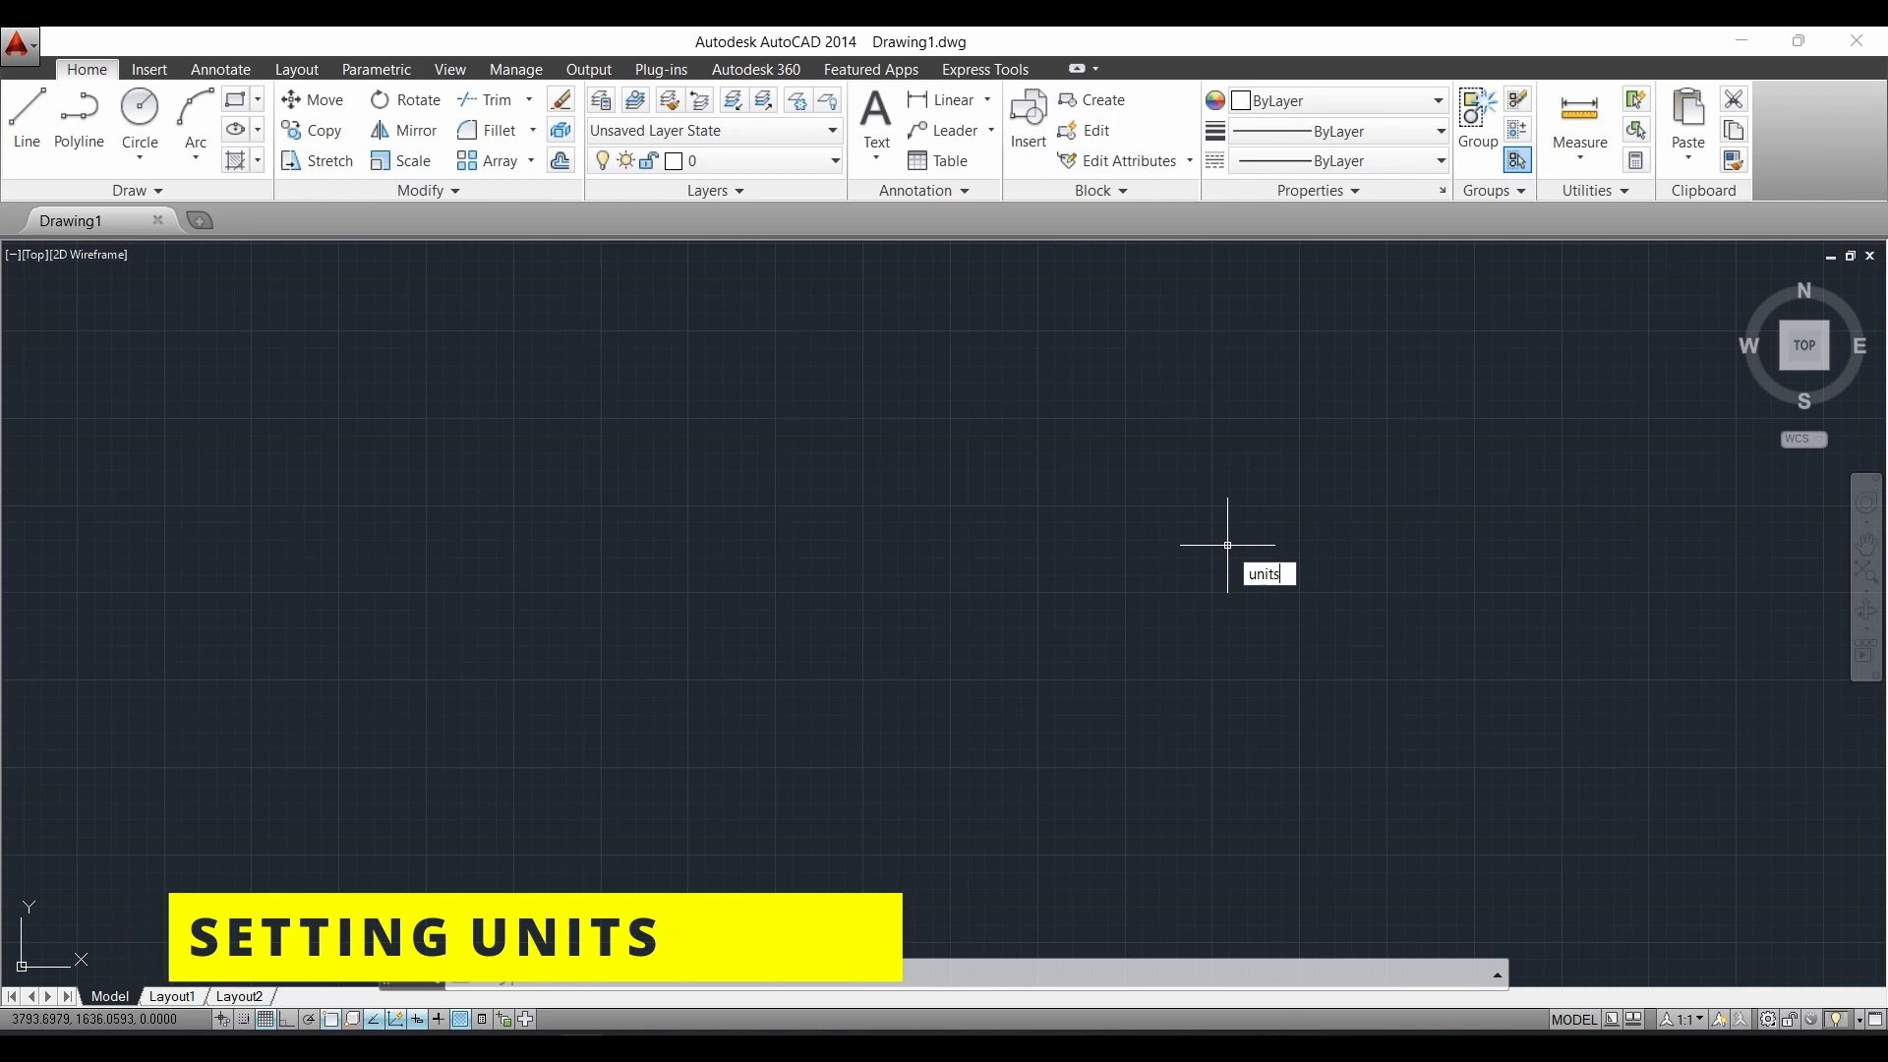
{"action": "key", "text": "Return"}
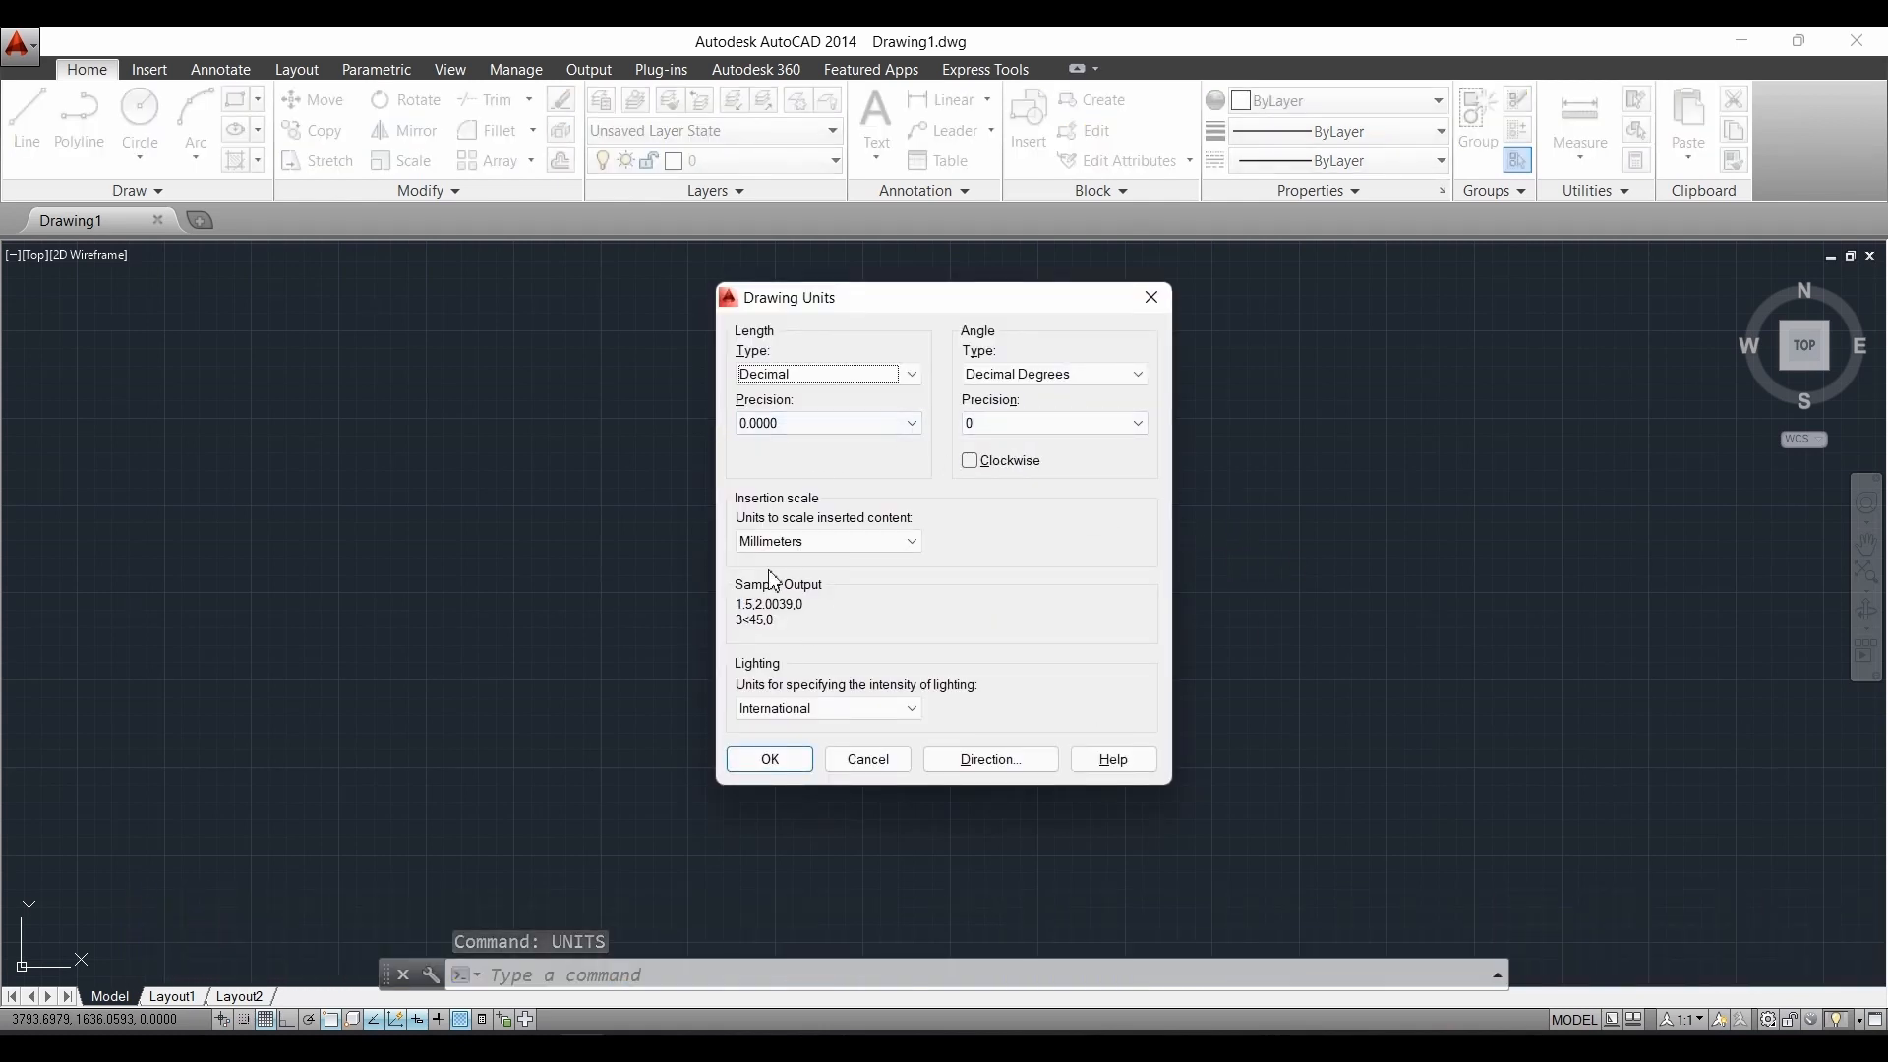
{"action": "left_click", "coordinate": [788, 764]}
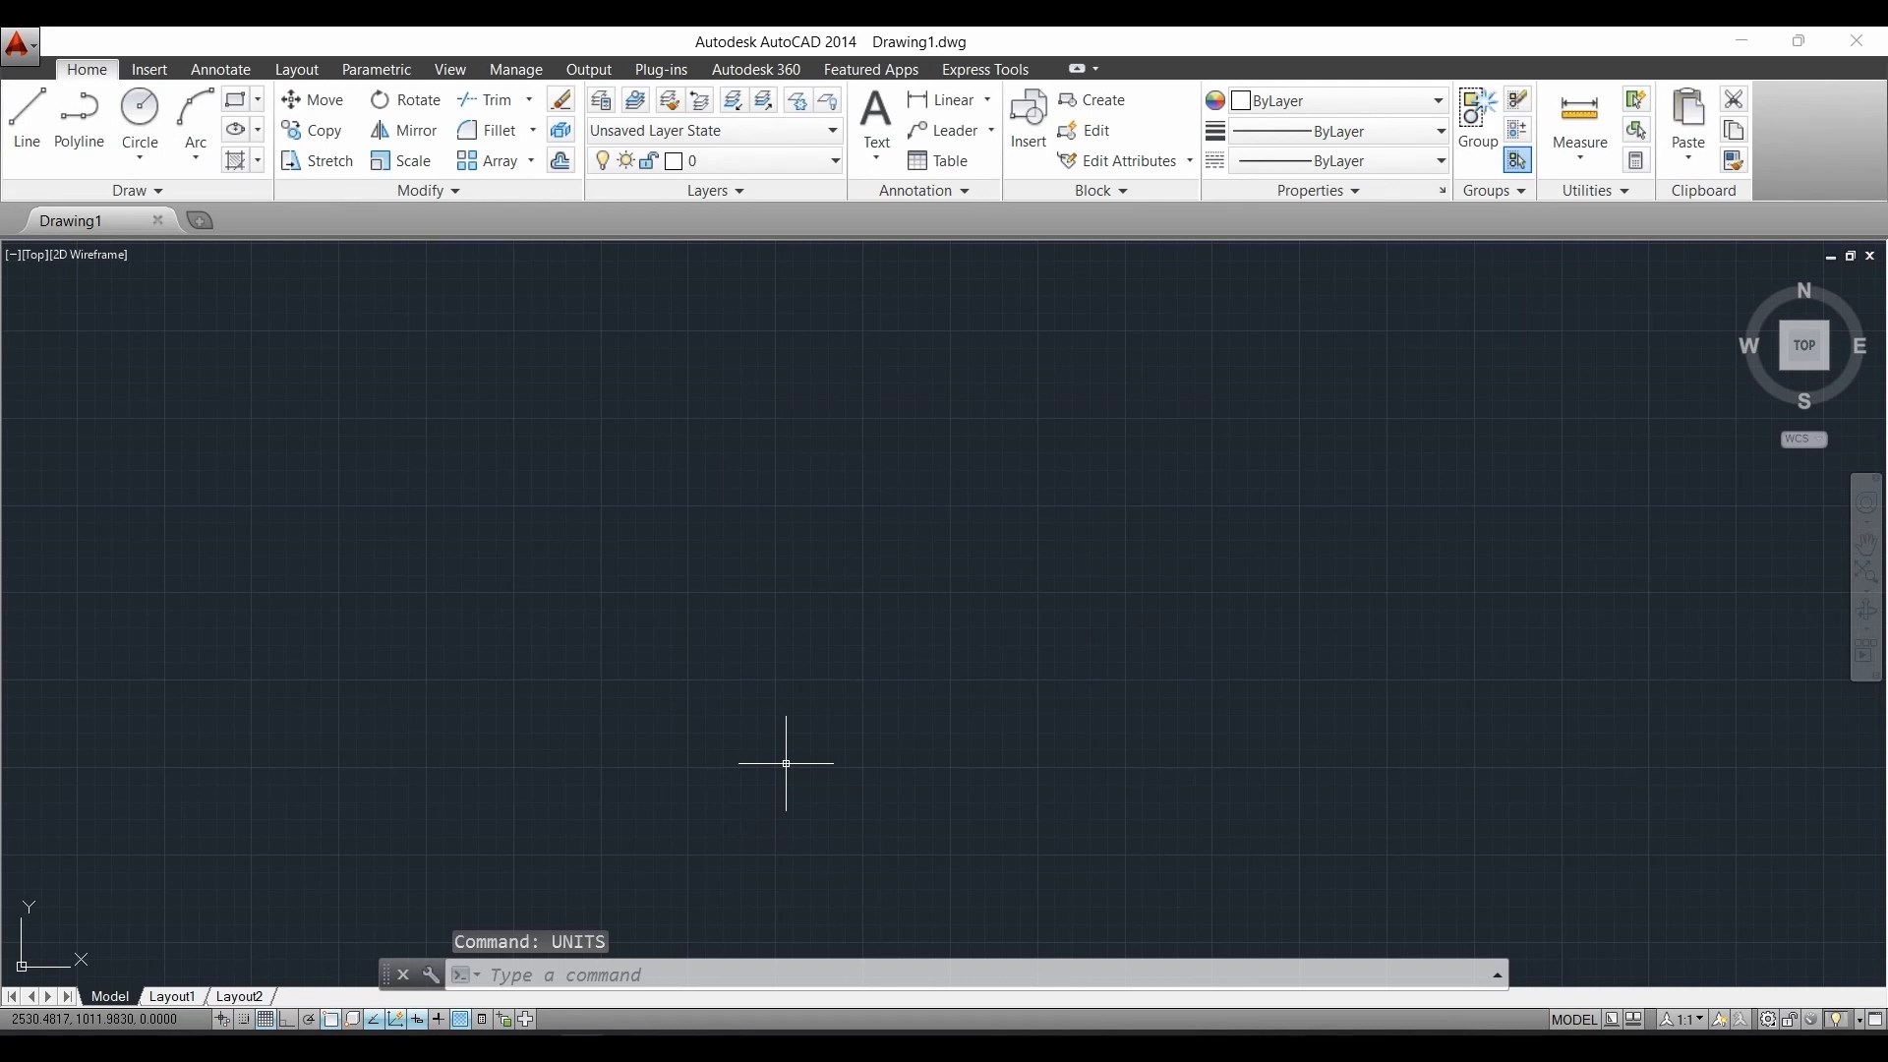
Step: Set the model space limits with the lower left corner at 0,0 and the upper right corner at 200,200
{"action": "type", "text": "Limits"}
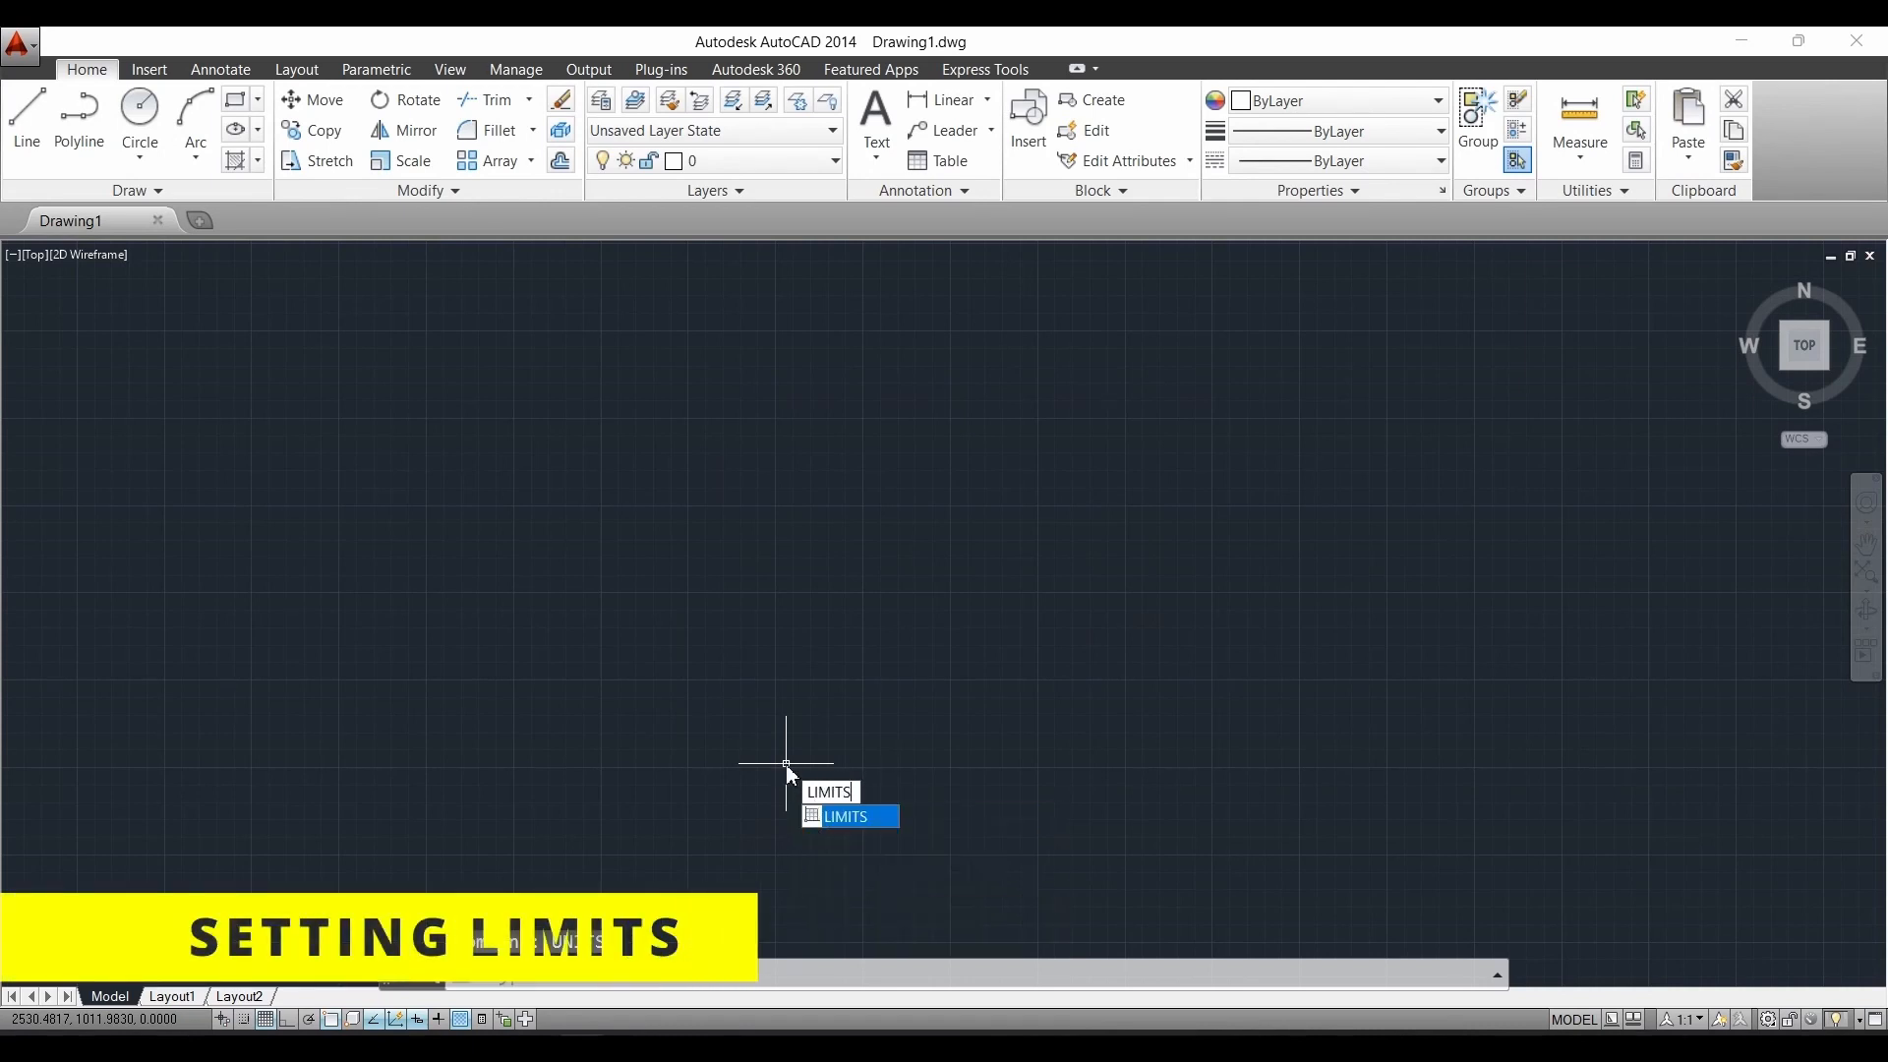
{"action": "key", "text": "Return"}
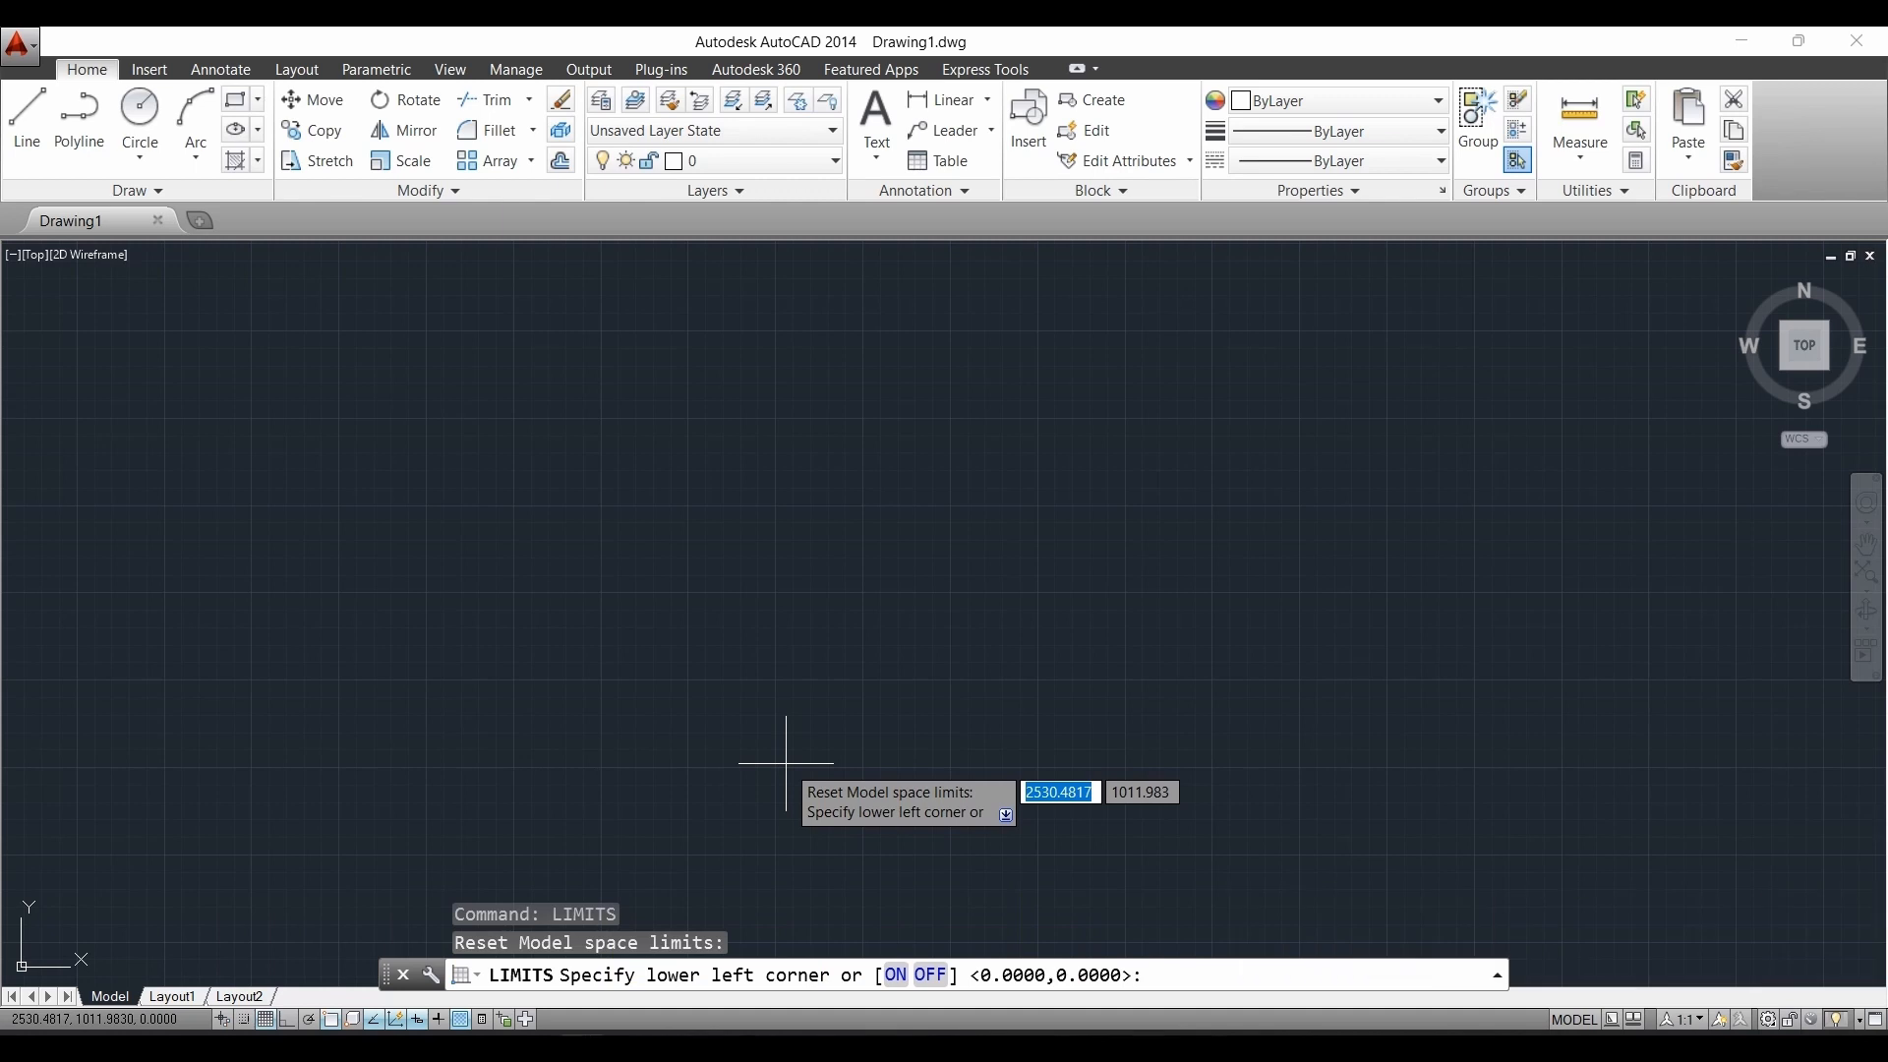
{"action": "type", "text": "0"}
{"action": "key", "text": "Tab"}
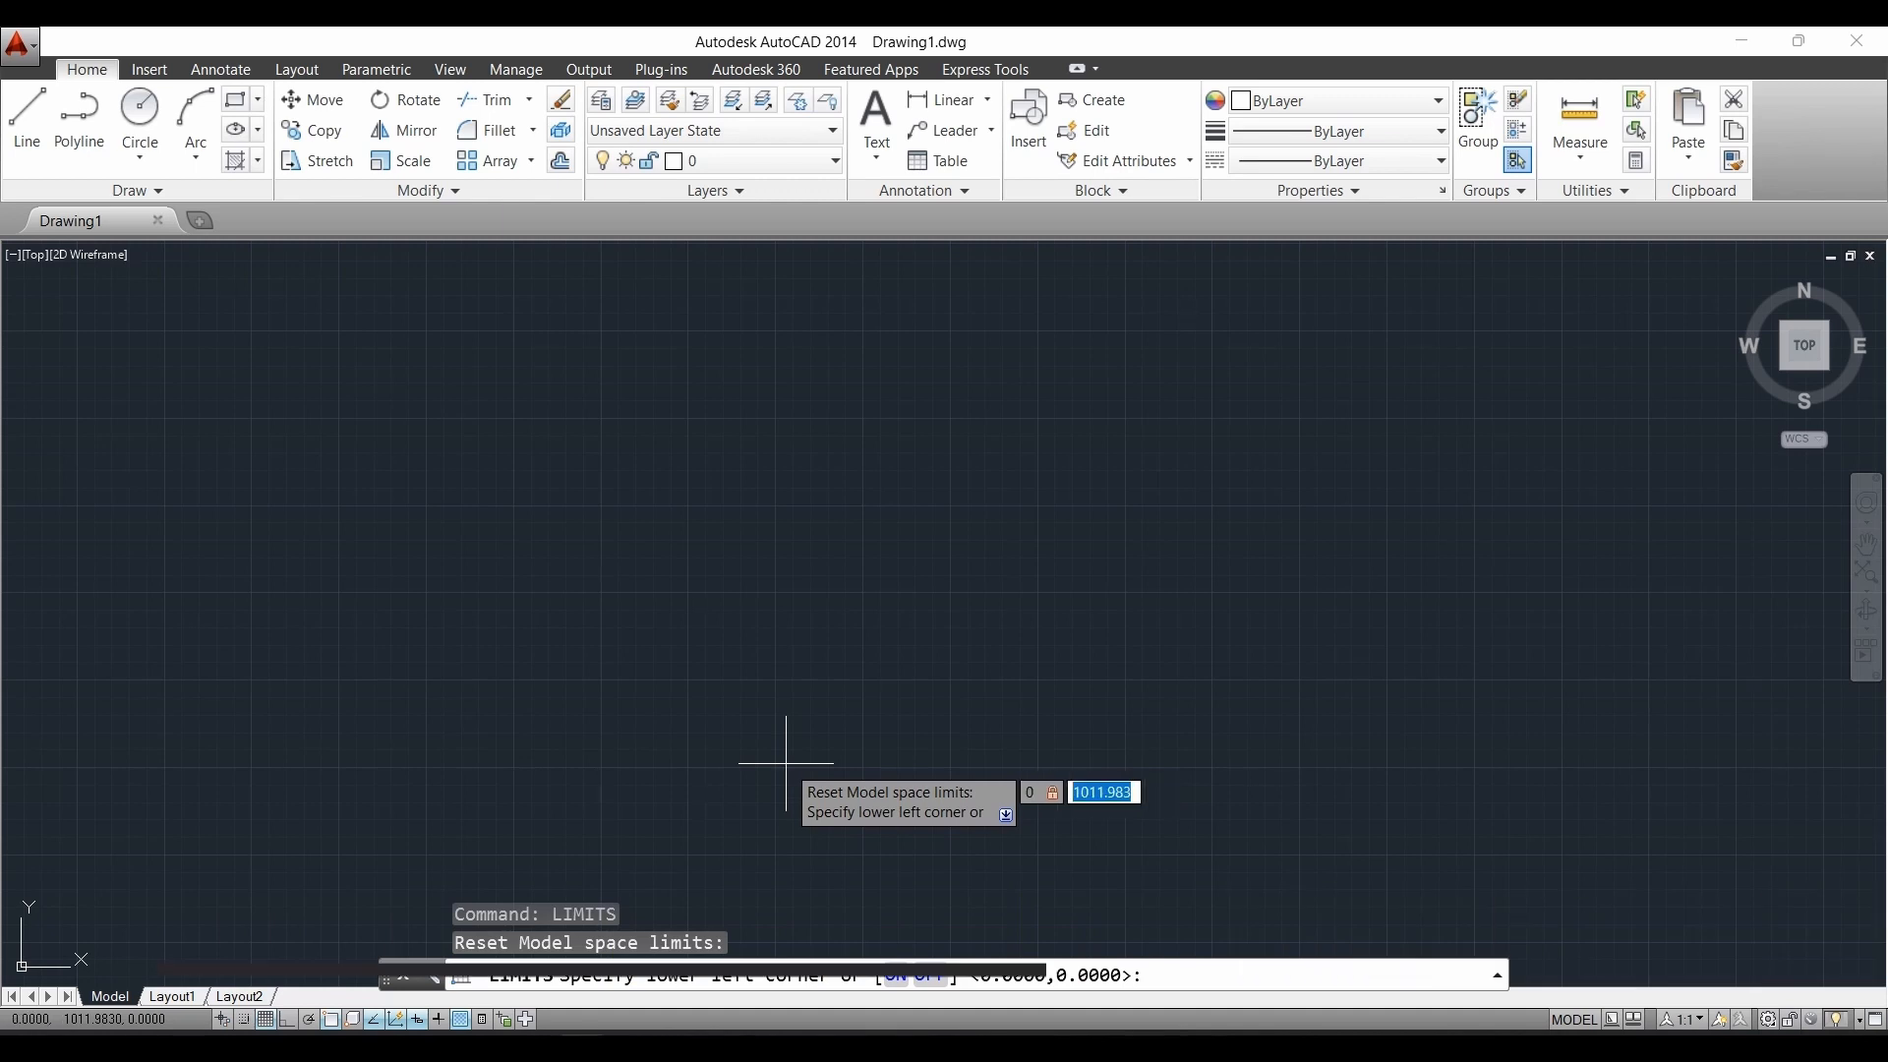
{"action": "type", "text": "0"}
{"action": "key", "text": "Return"}
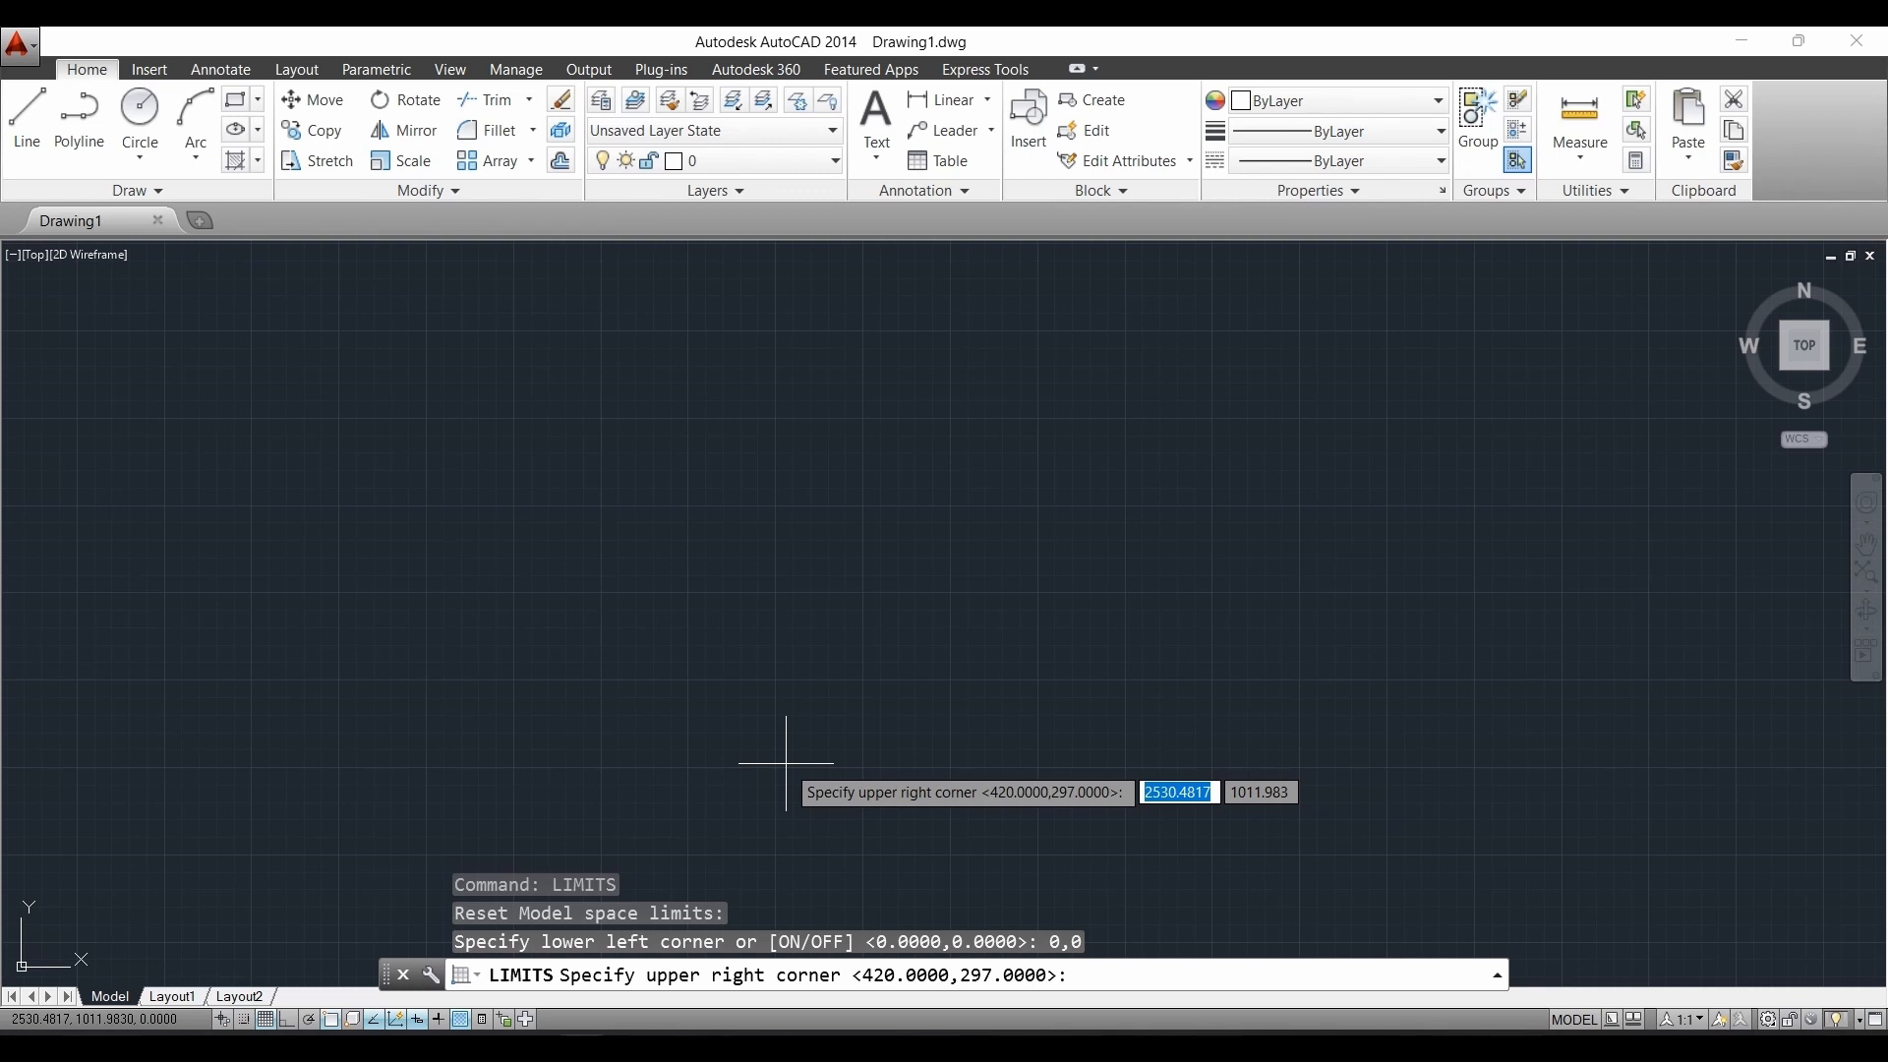
{"action": "type", "text": "200"}
{"action": "key", "text": "Tab"}
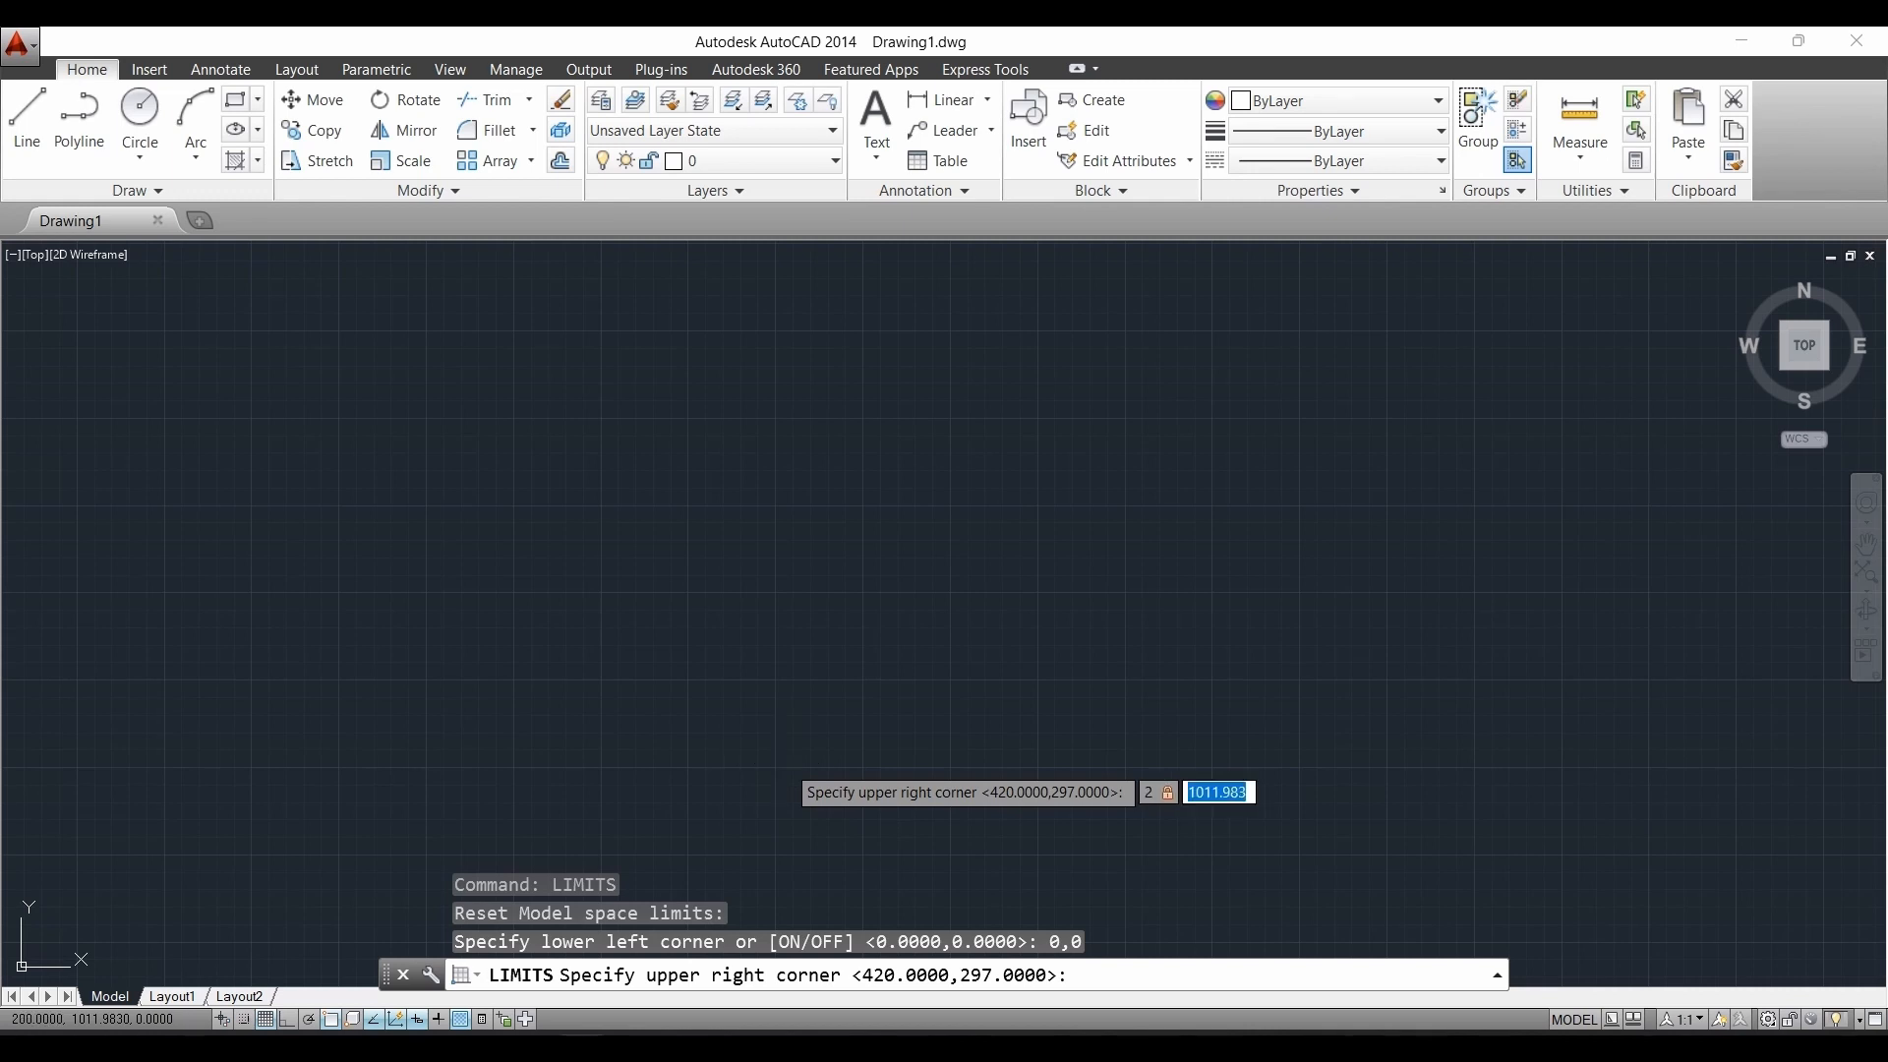
{"action": "type", "text": "200"}
{"action": "key", "text": "Return"}
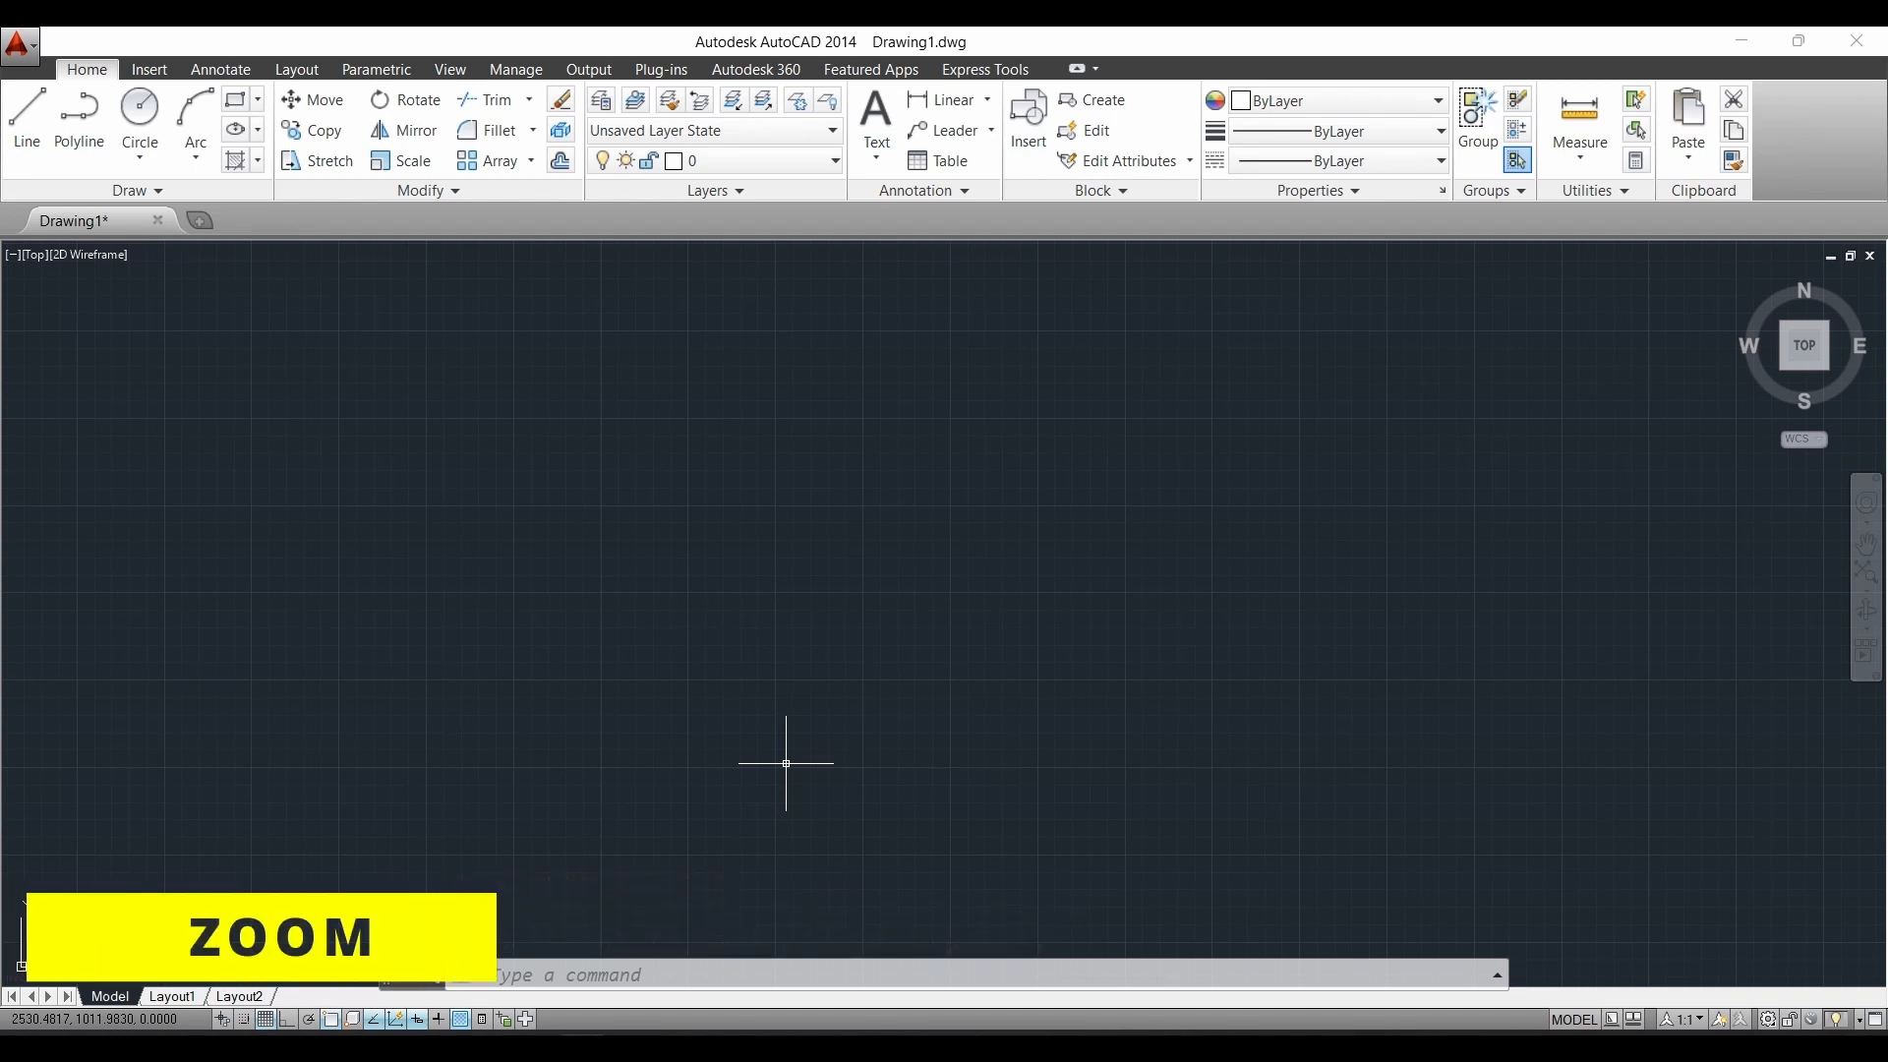
Step: Zoom the view to All so that it fits the drawing limits
{"action": "type", "text": "Z"}
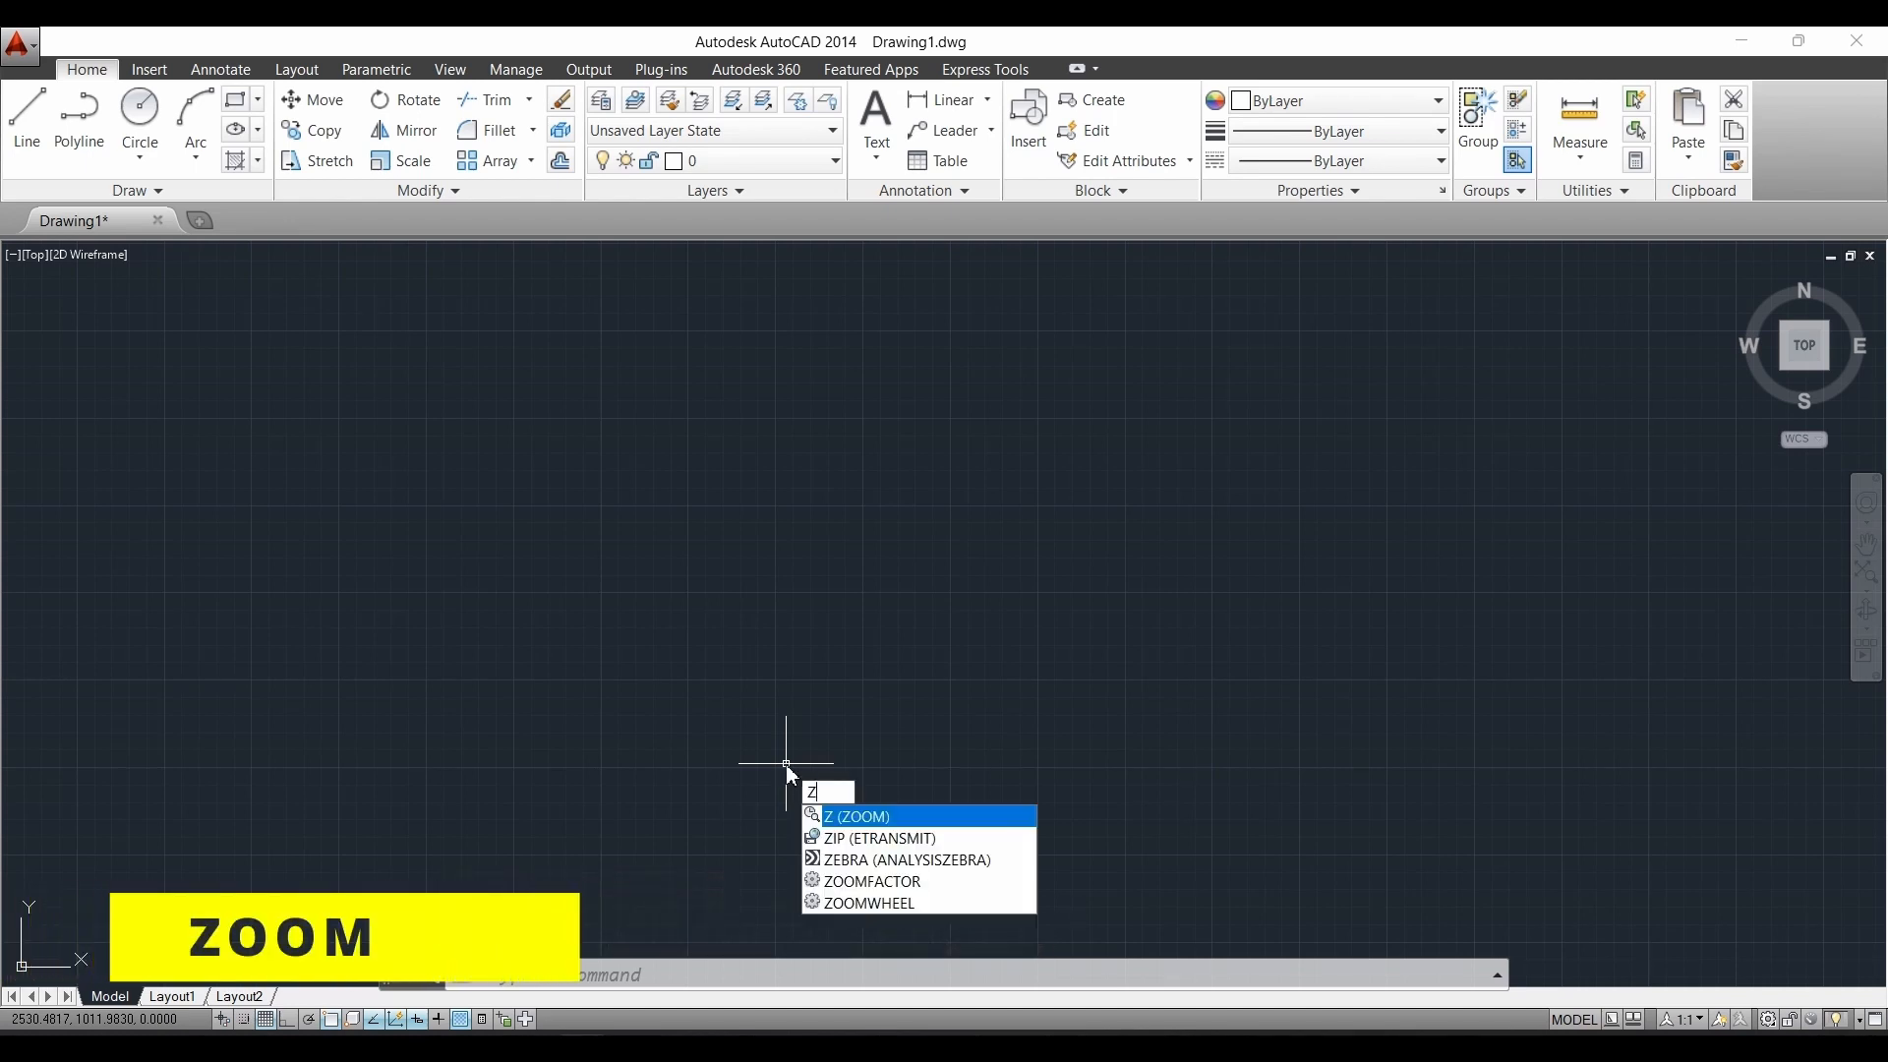
{"action": "key", "text": "Return"}
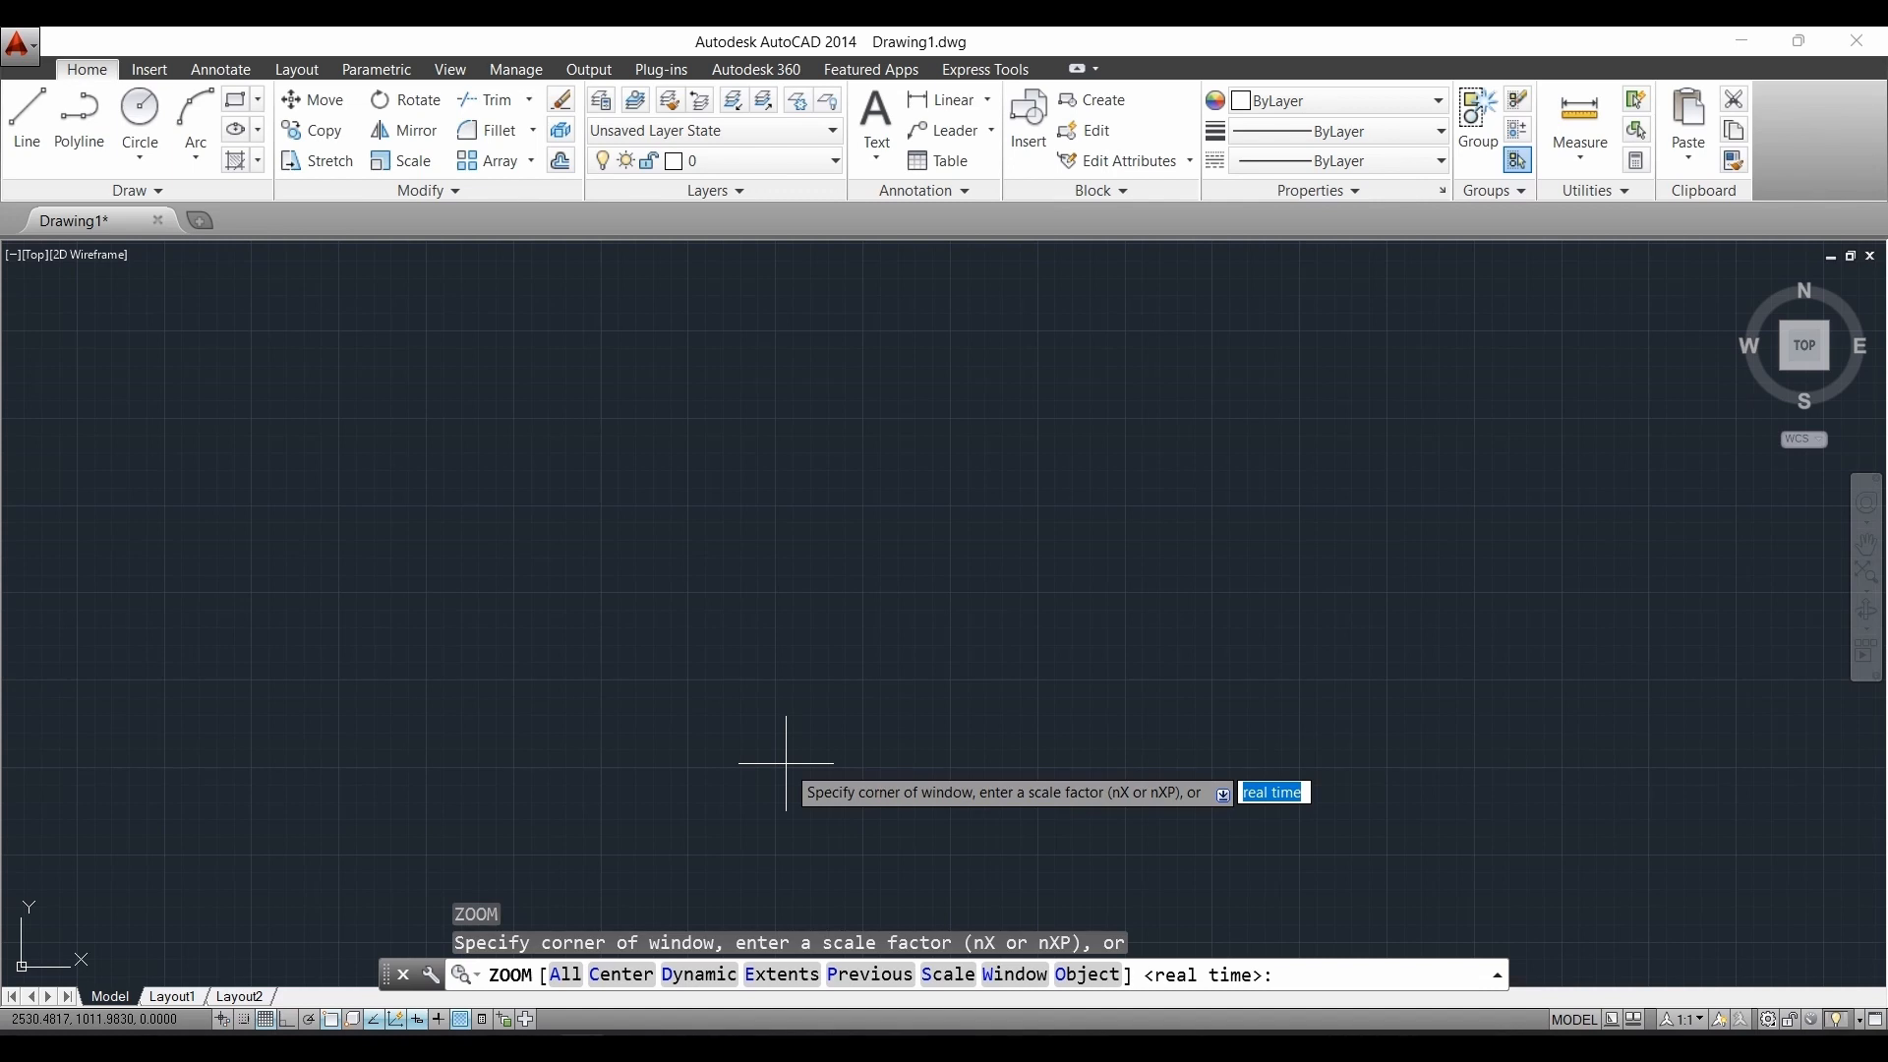
{"action": "type", "text": "a"}
{"action": "key", "text": "Return"}
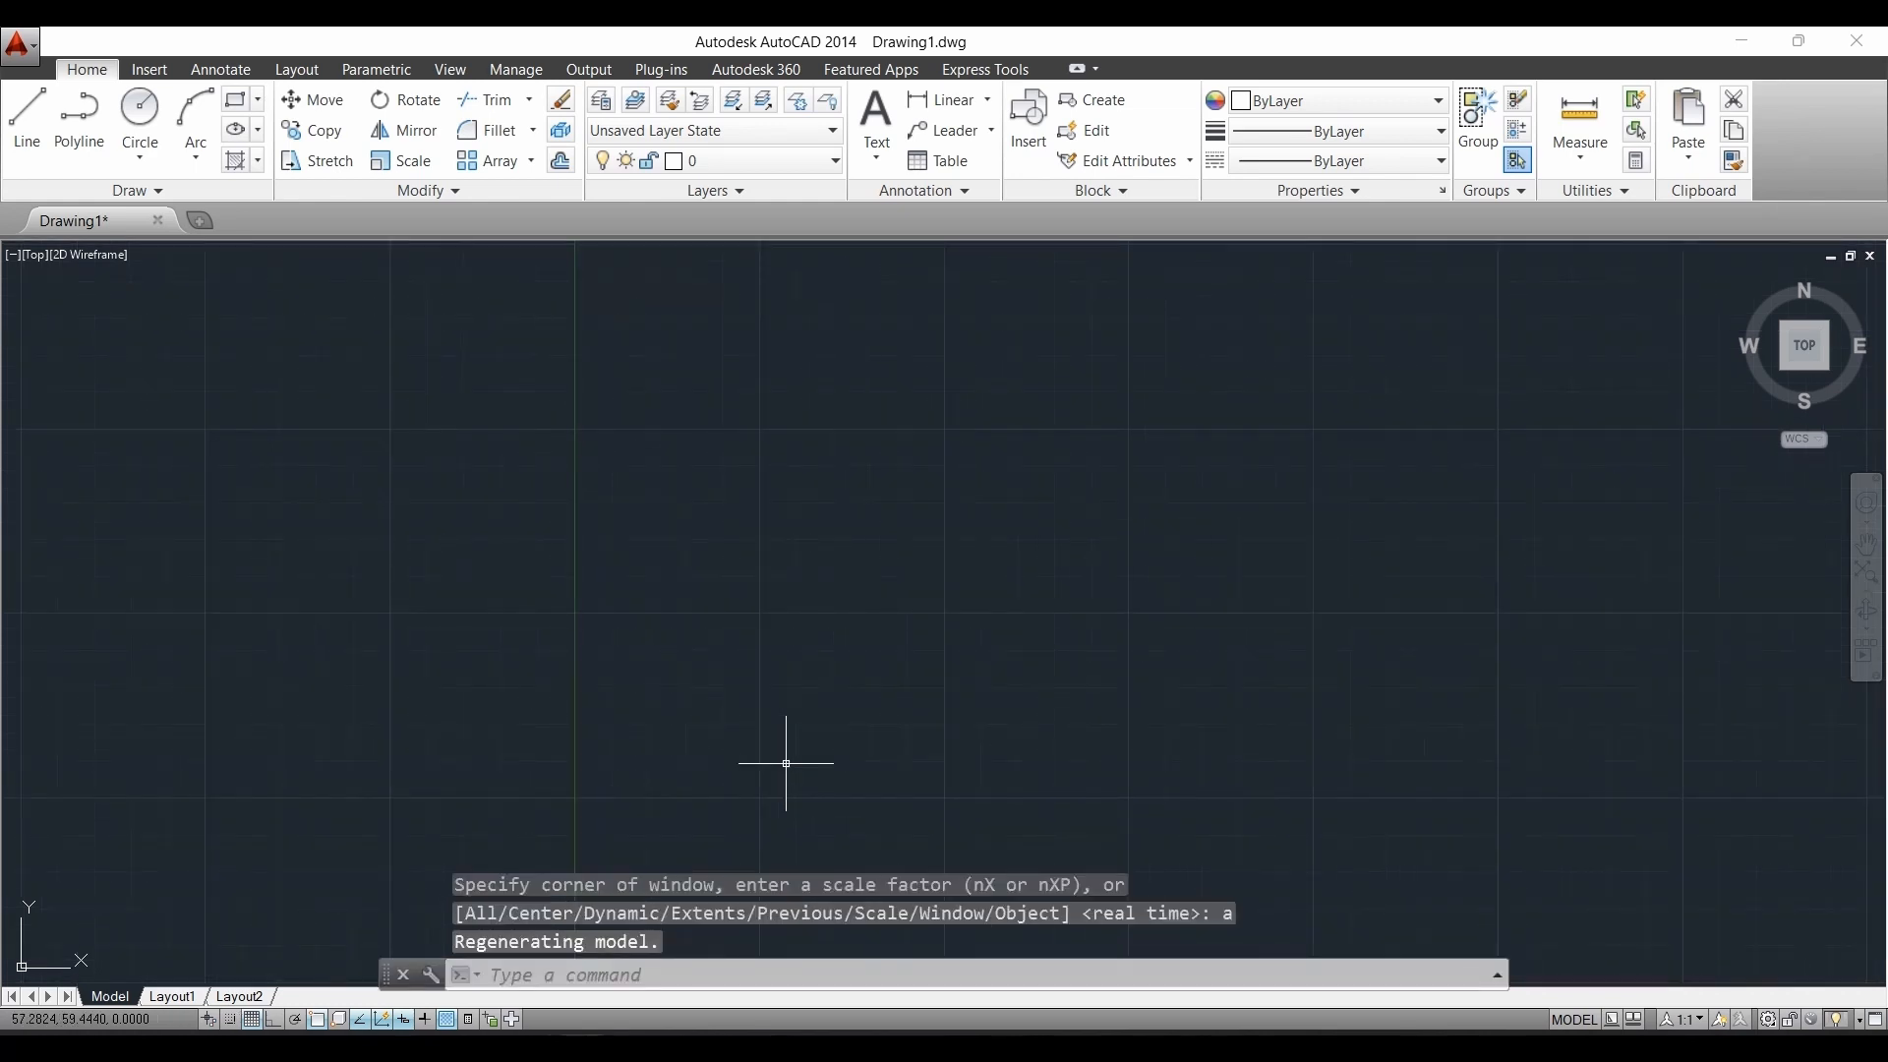
{"action": "mouse_move", "coordinate": [1579, 478]}
{"action": "middle_mouse_down"}
{"action": "mouse_move", "coordinate": [1332, 522]}
{"action": "mouse_move", "coordinate": [1006, 534]}
{"action": "middle_mouse_up"}
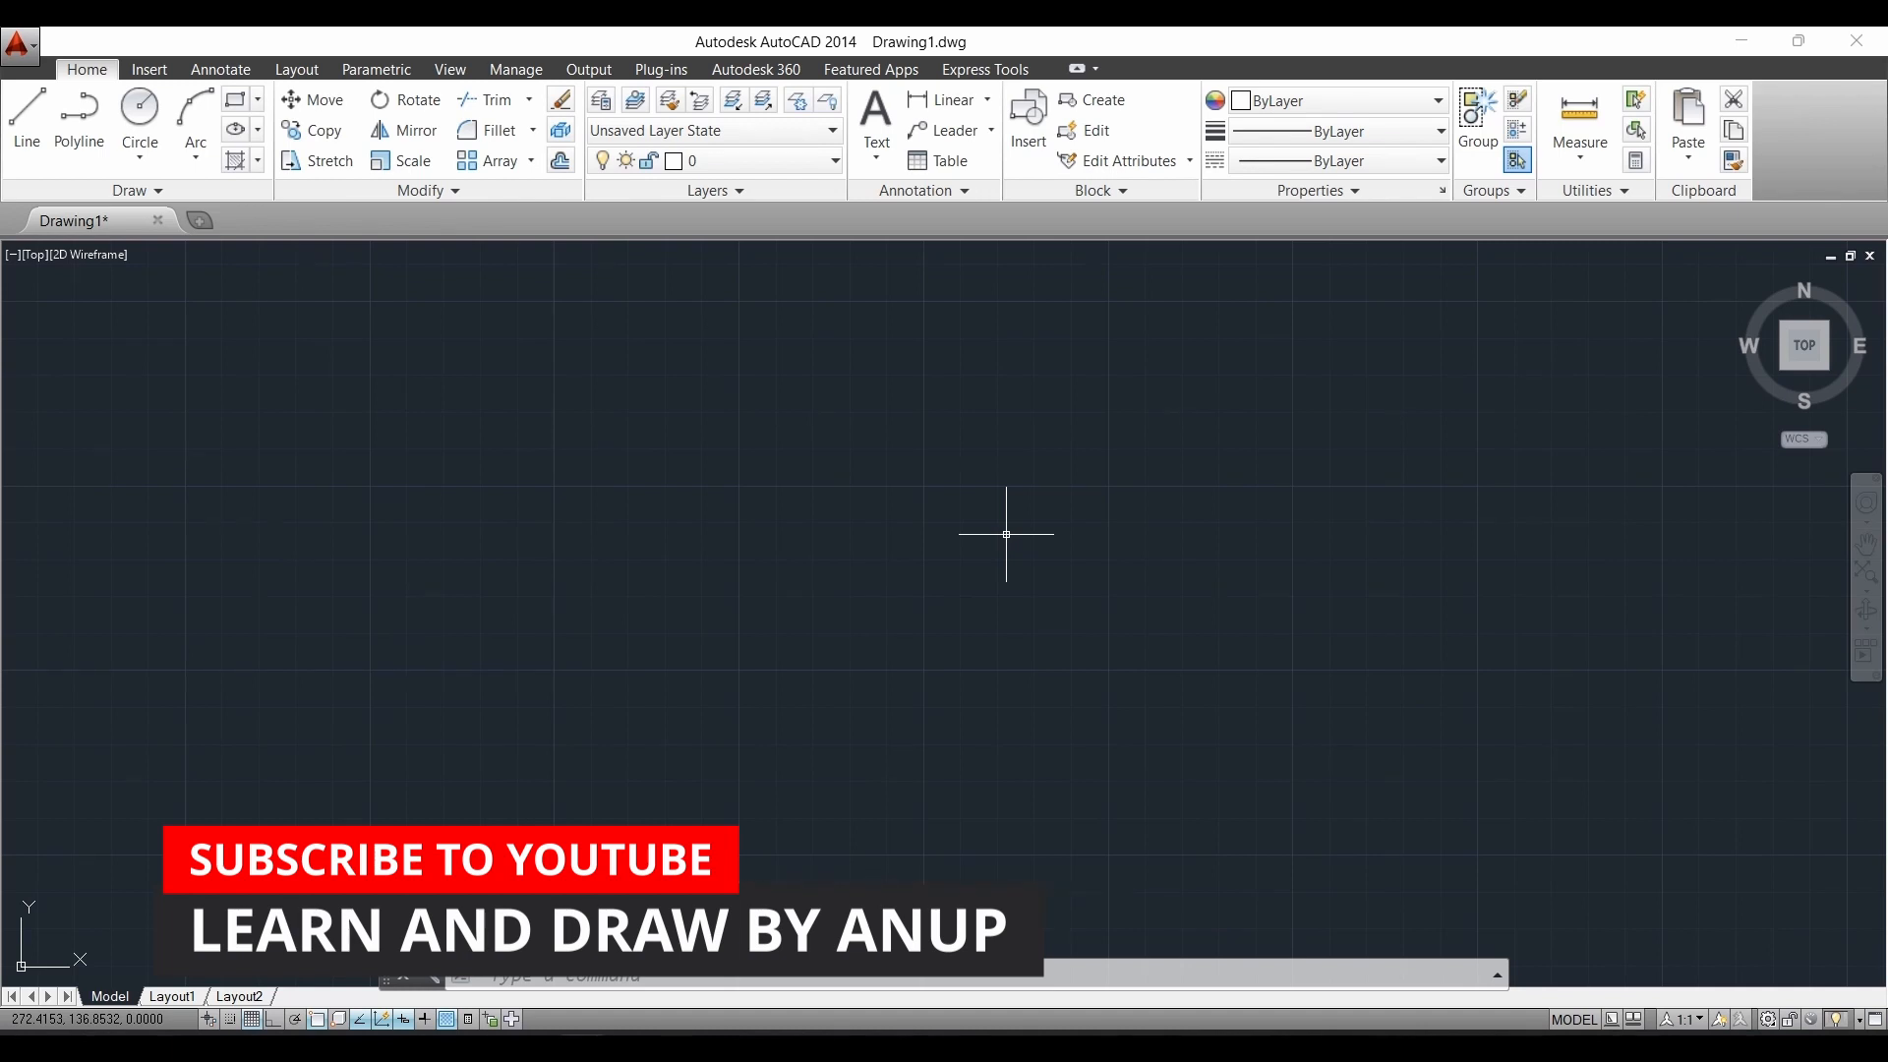
Step: Switch to the 3D Modeling workspace and set the model to the Top view
{"action": "left_click", "coordinate": [1768, 1023]}
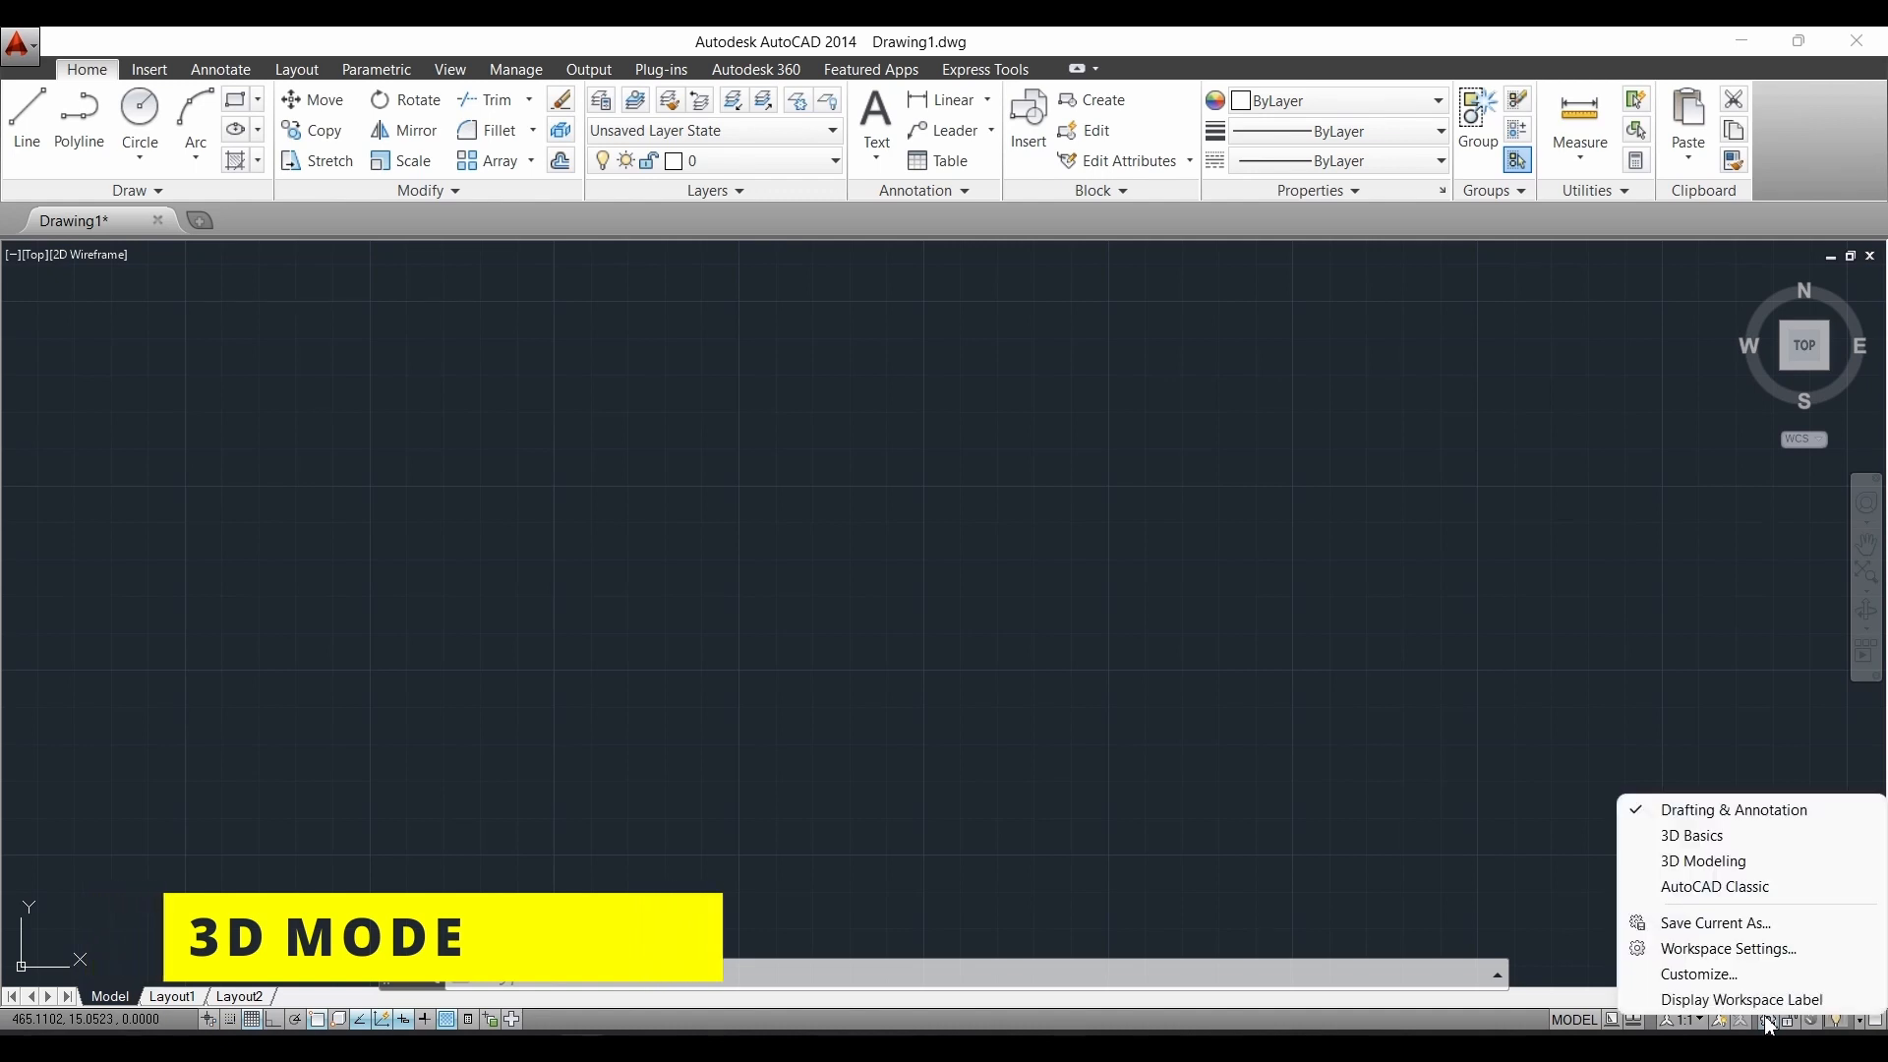
{"action": "left_click", "coordinate": [1683, 862]}
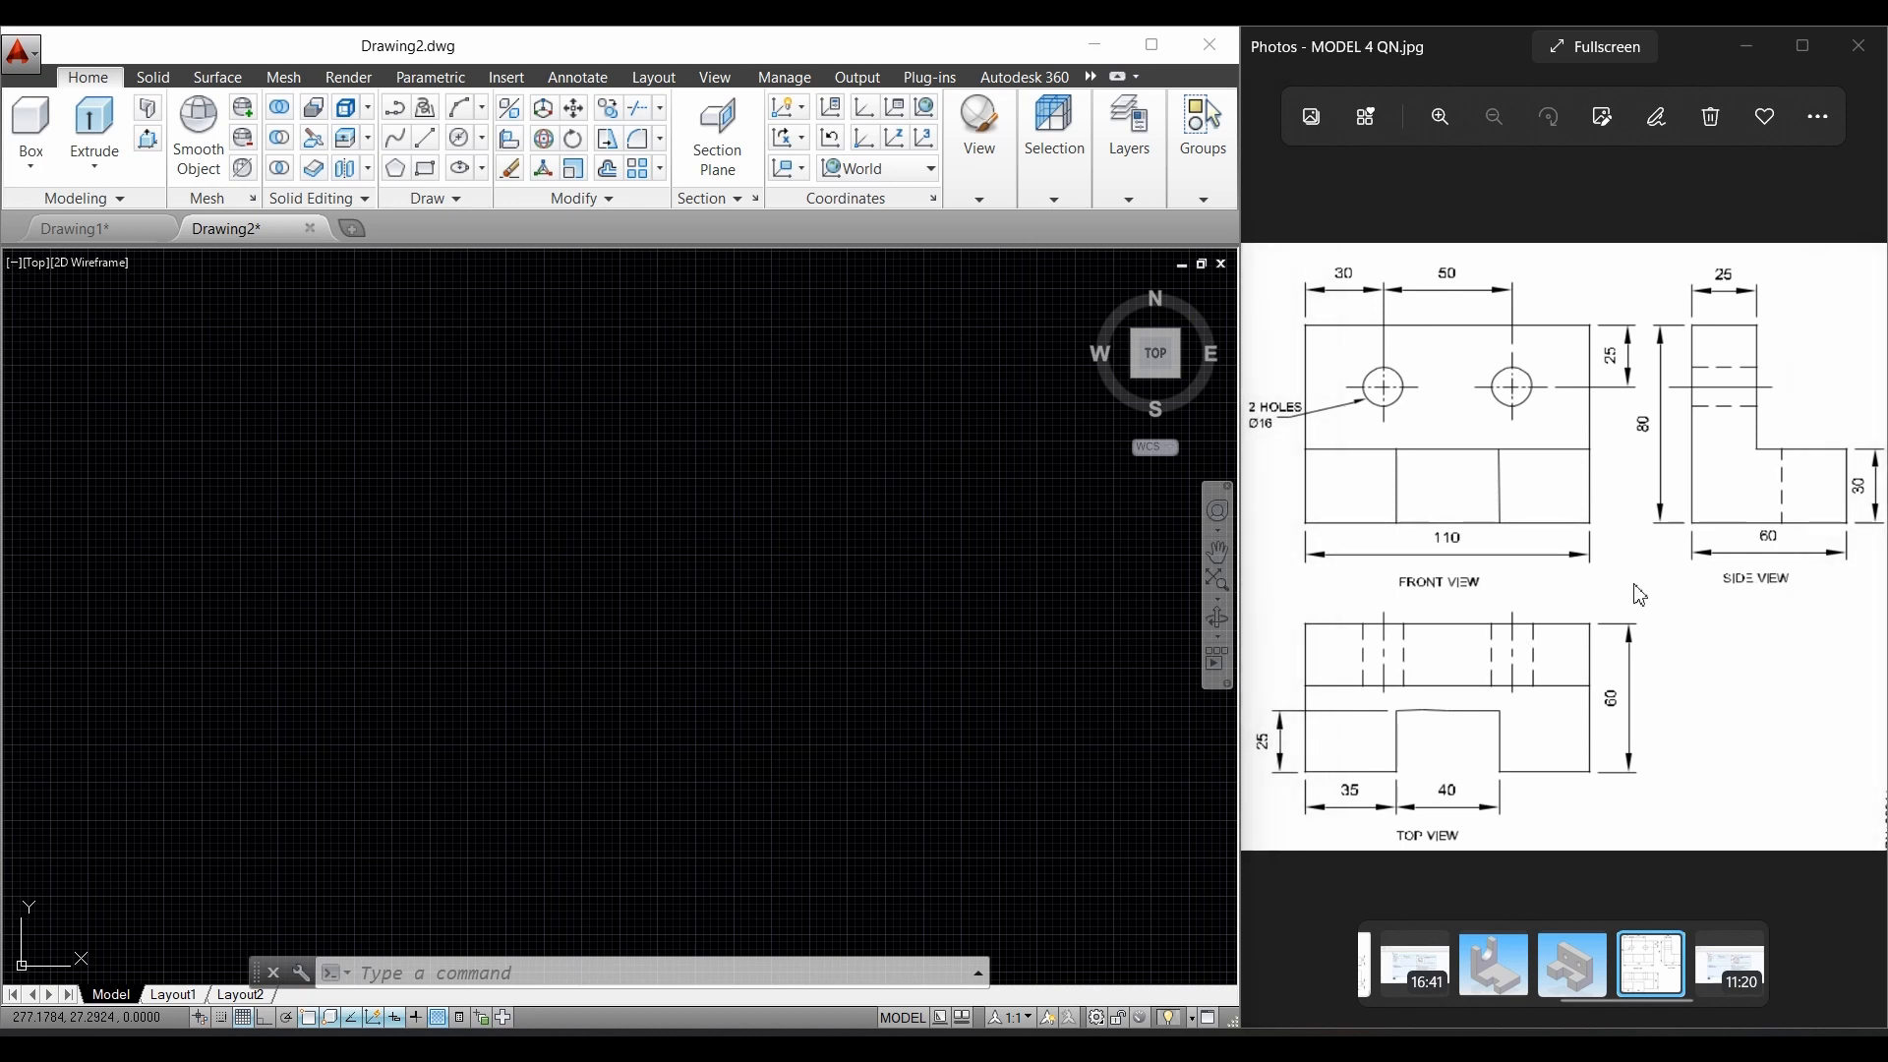
{"action": "left_click", "coordinate": [717, 84]}
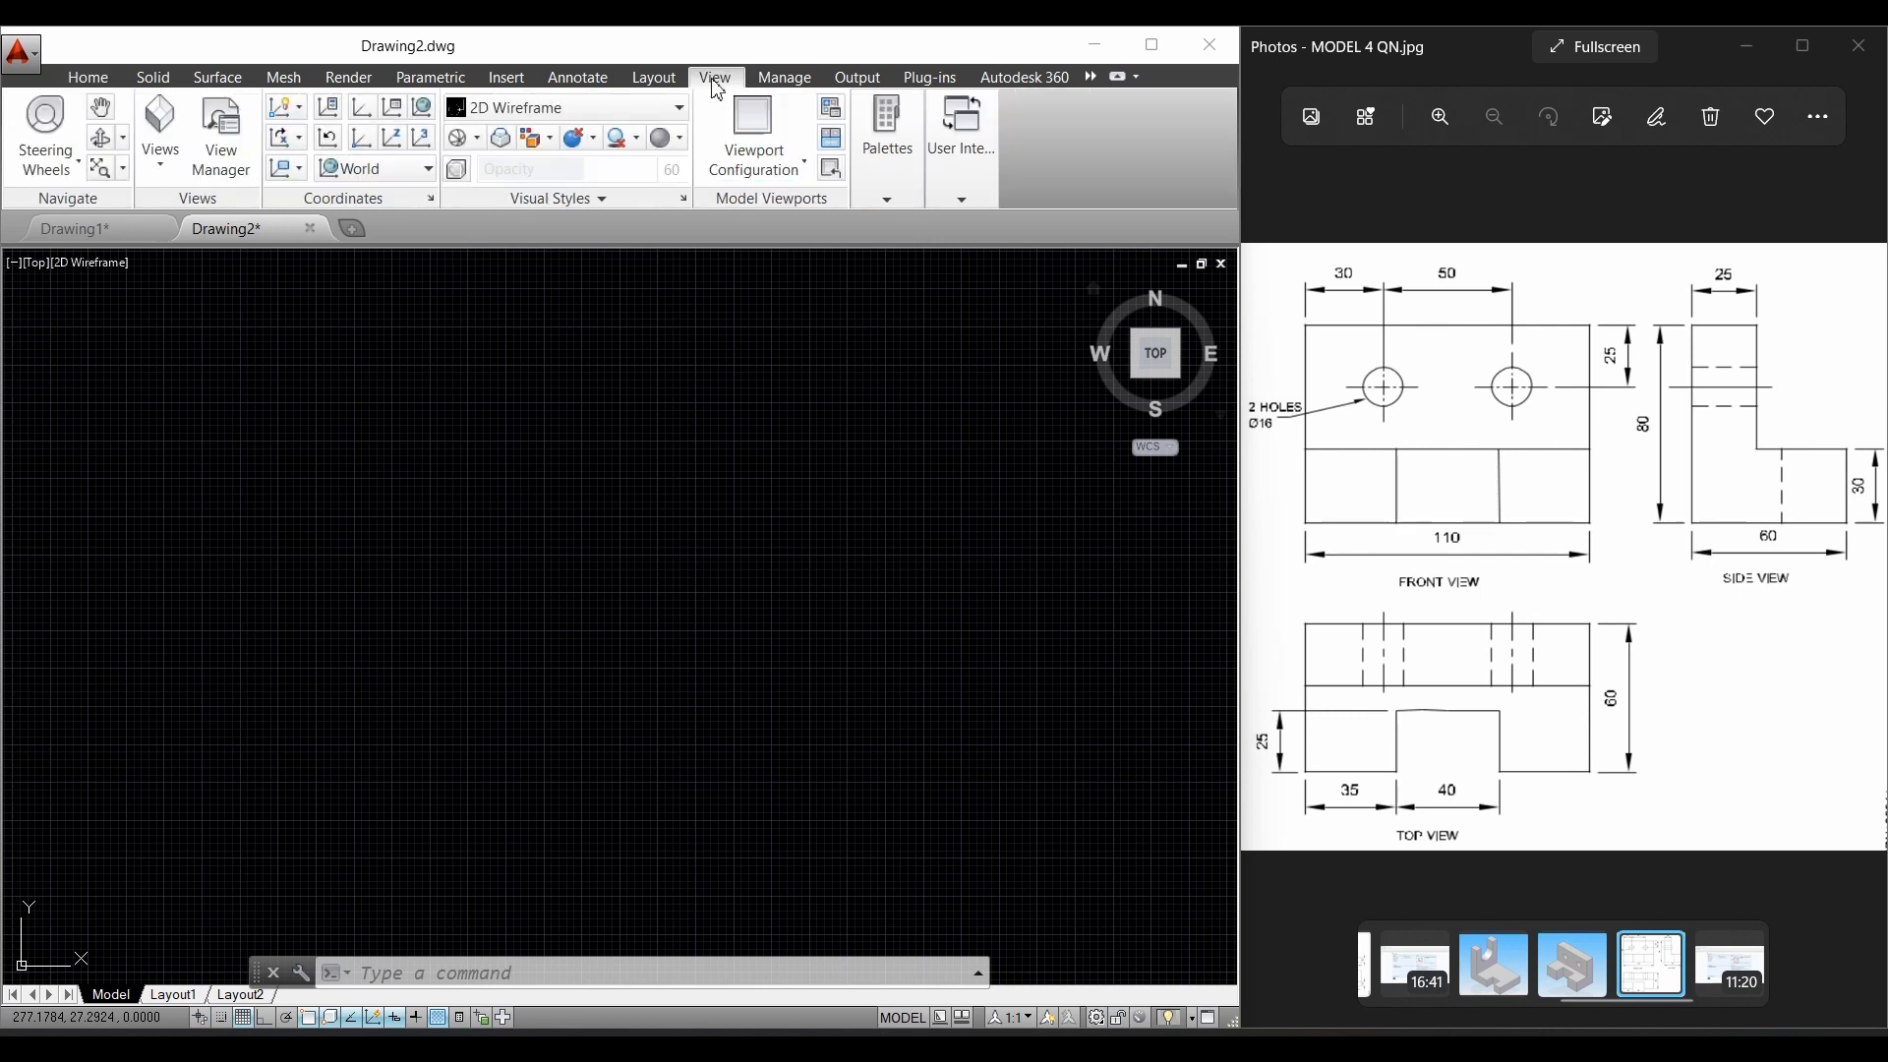
{"action": "left_click", "coordinate": [187, 173]}
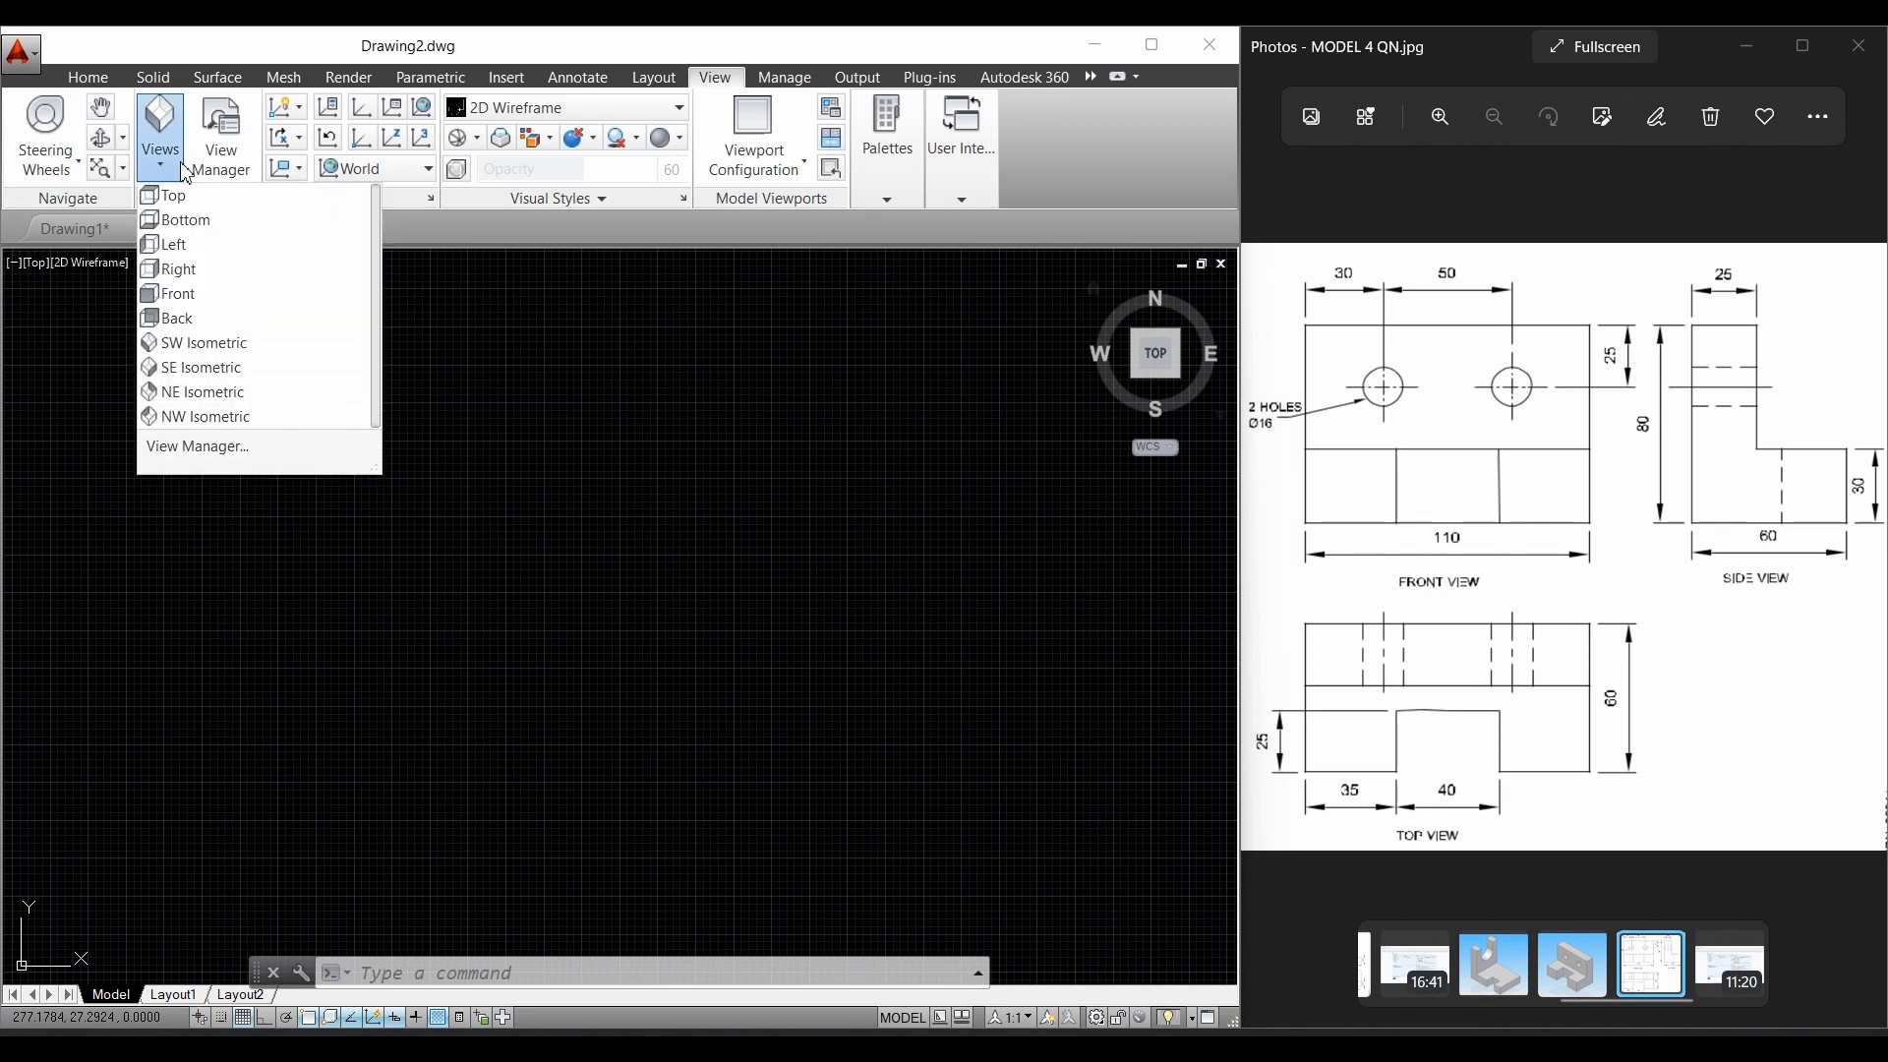
{"action": "left_click", "coordinate": [182, 196]}
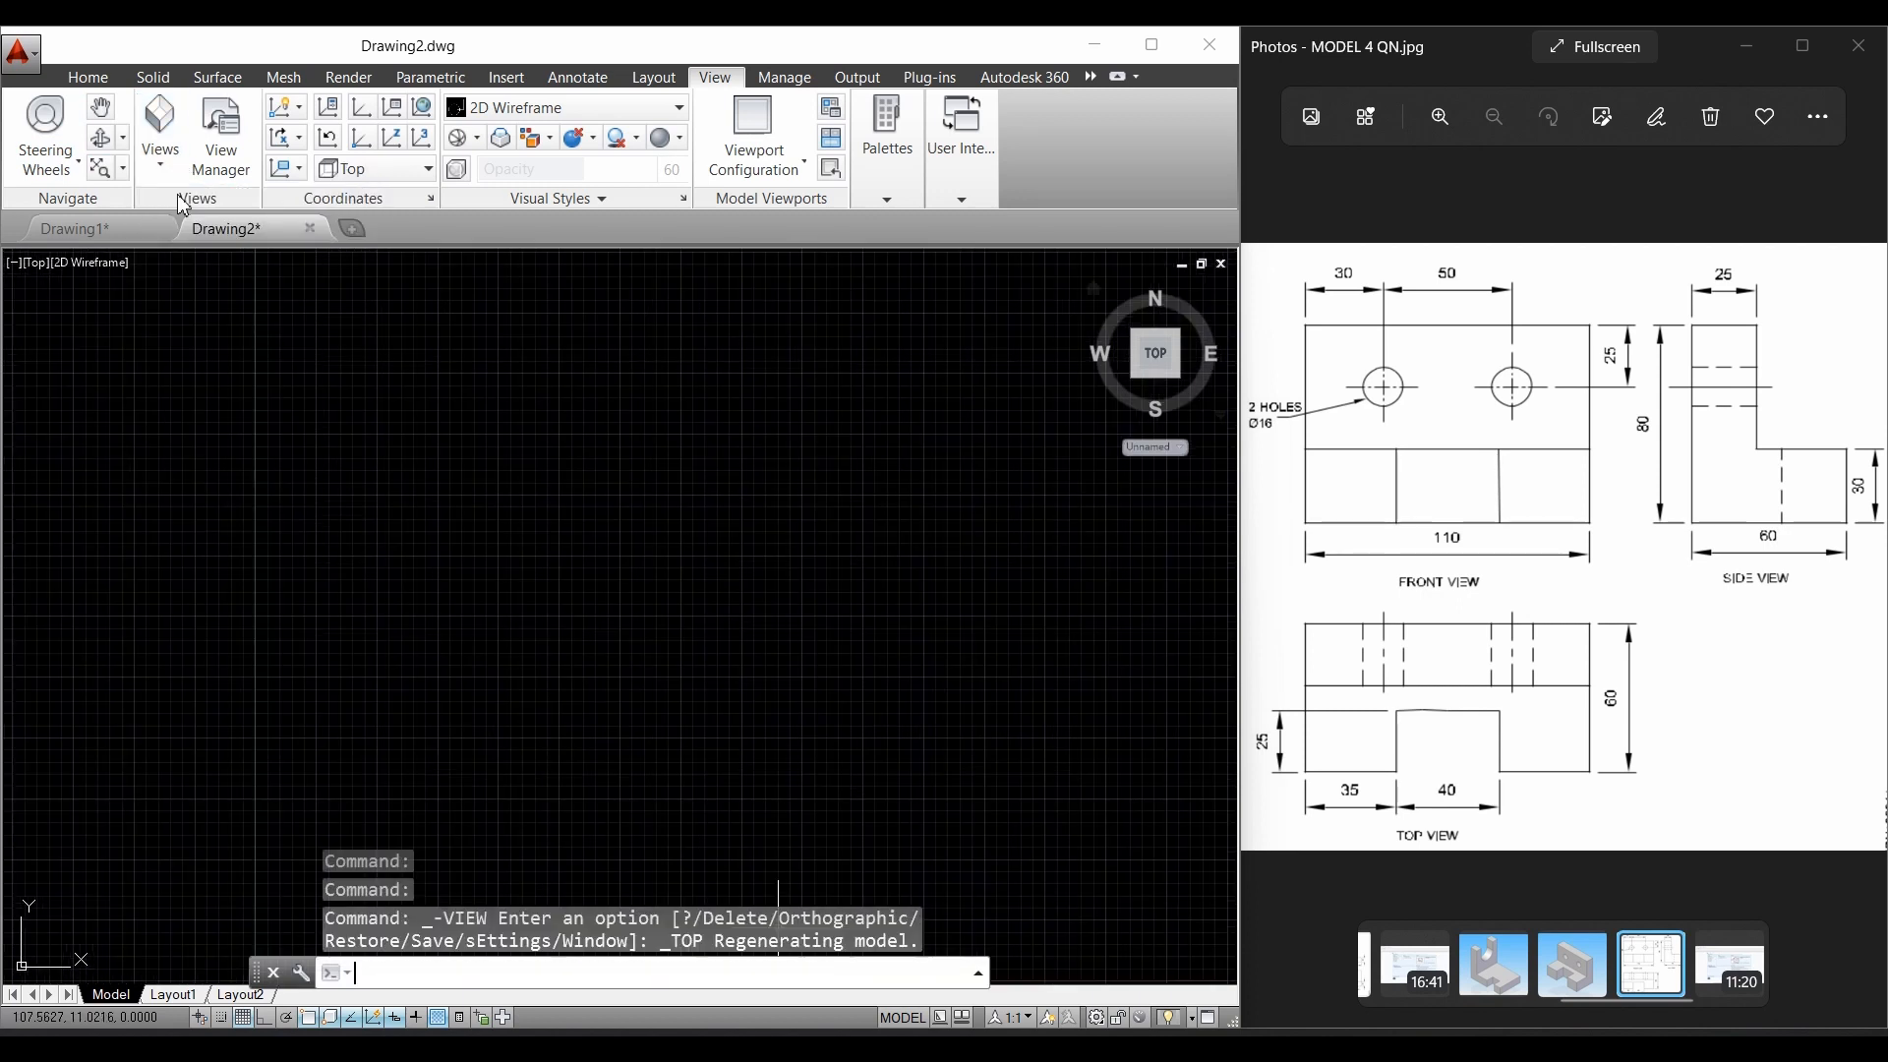
{"action": "scroll", "coordinate": [654, 506], "scroll_direction": "down", "scroll_amount": 3}
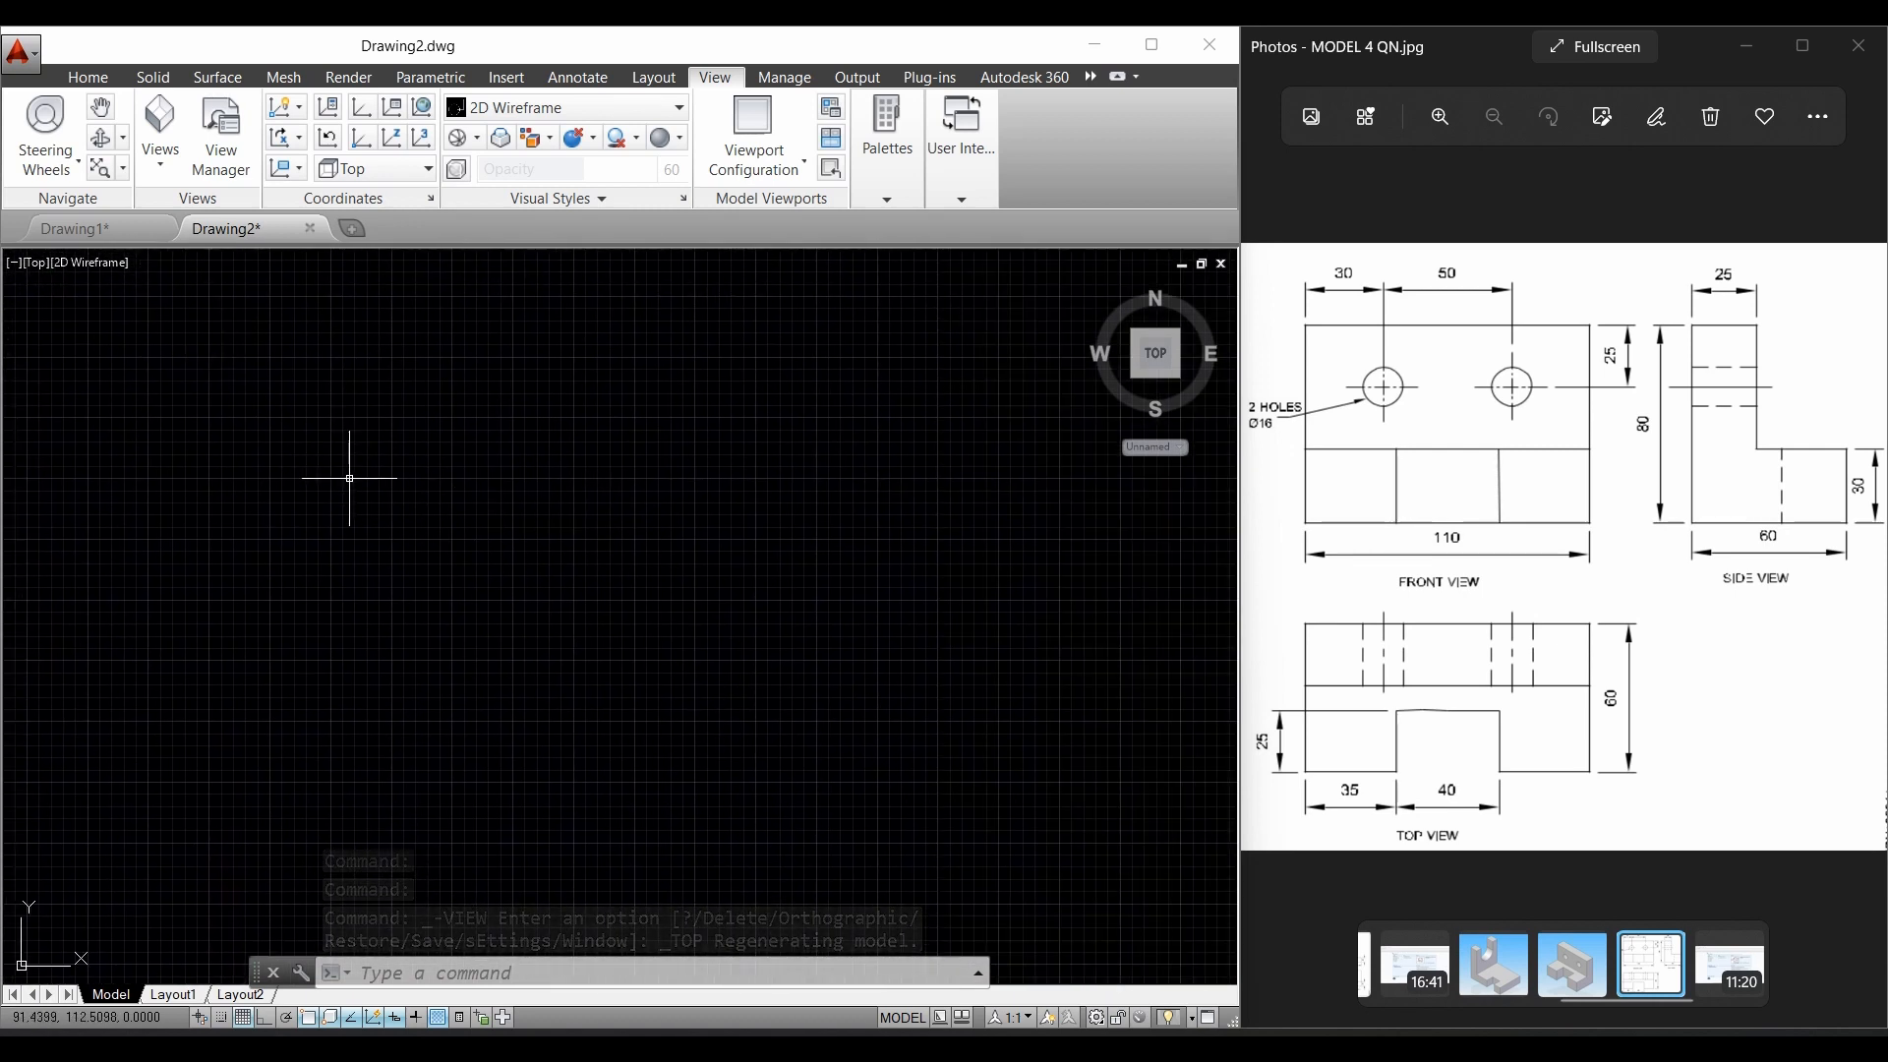
Step: Draw a 110 by 60 mm rectangle as the outer outline of the part's top view
{"action": "left_click", "coordinate": [83, 81]}
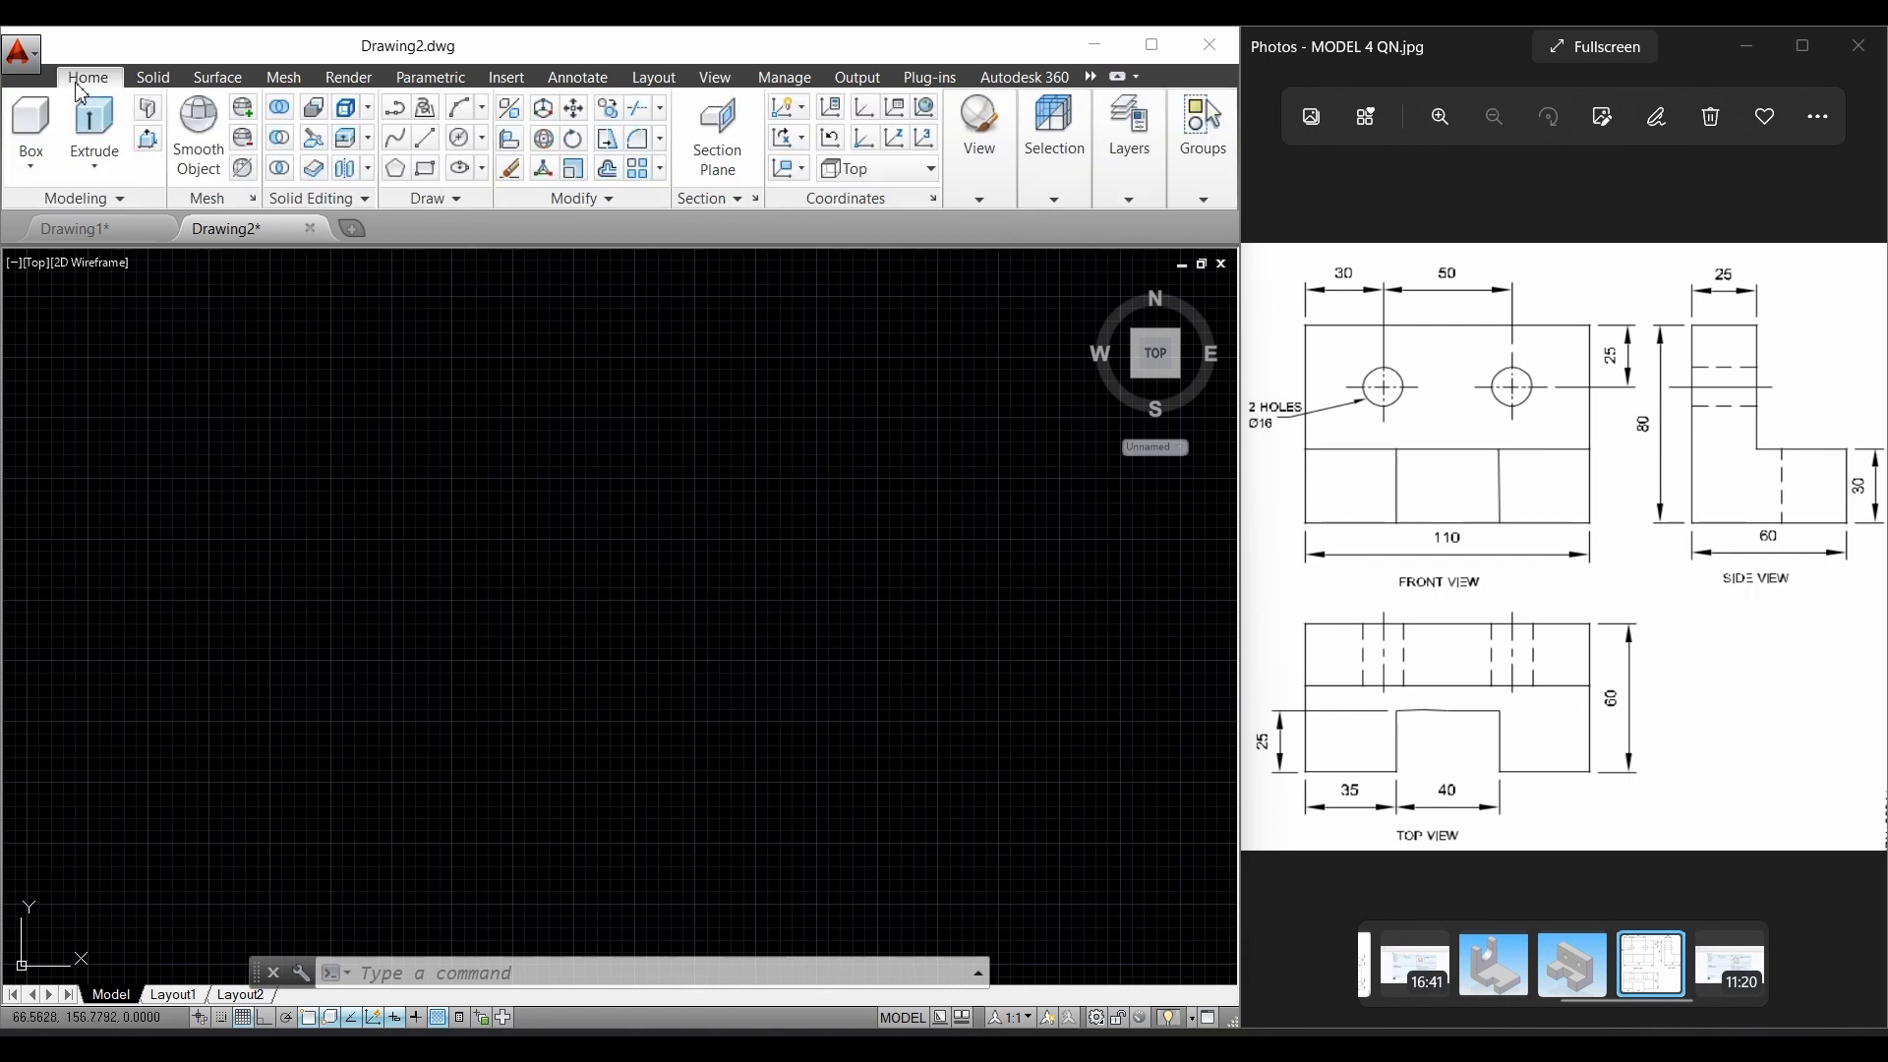
{"action": "left_click", "coordinate": [425, 170]}
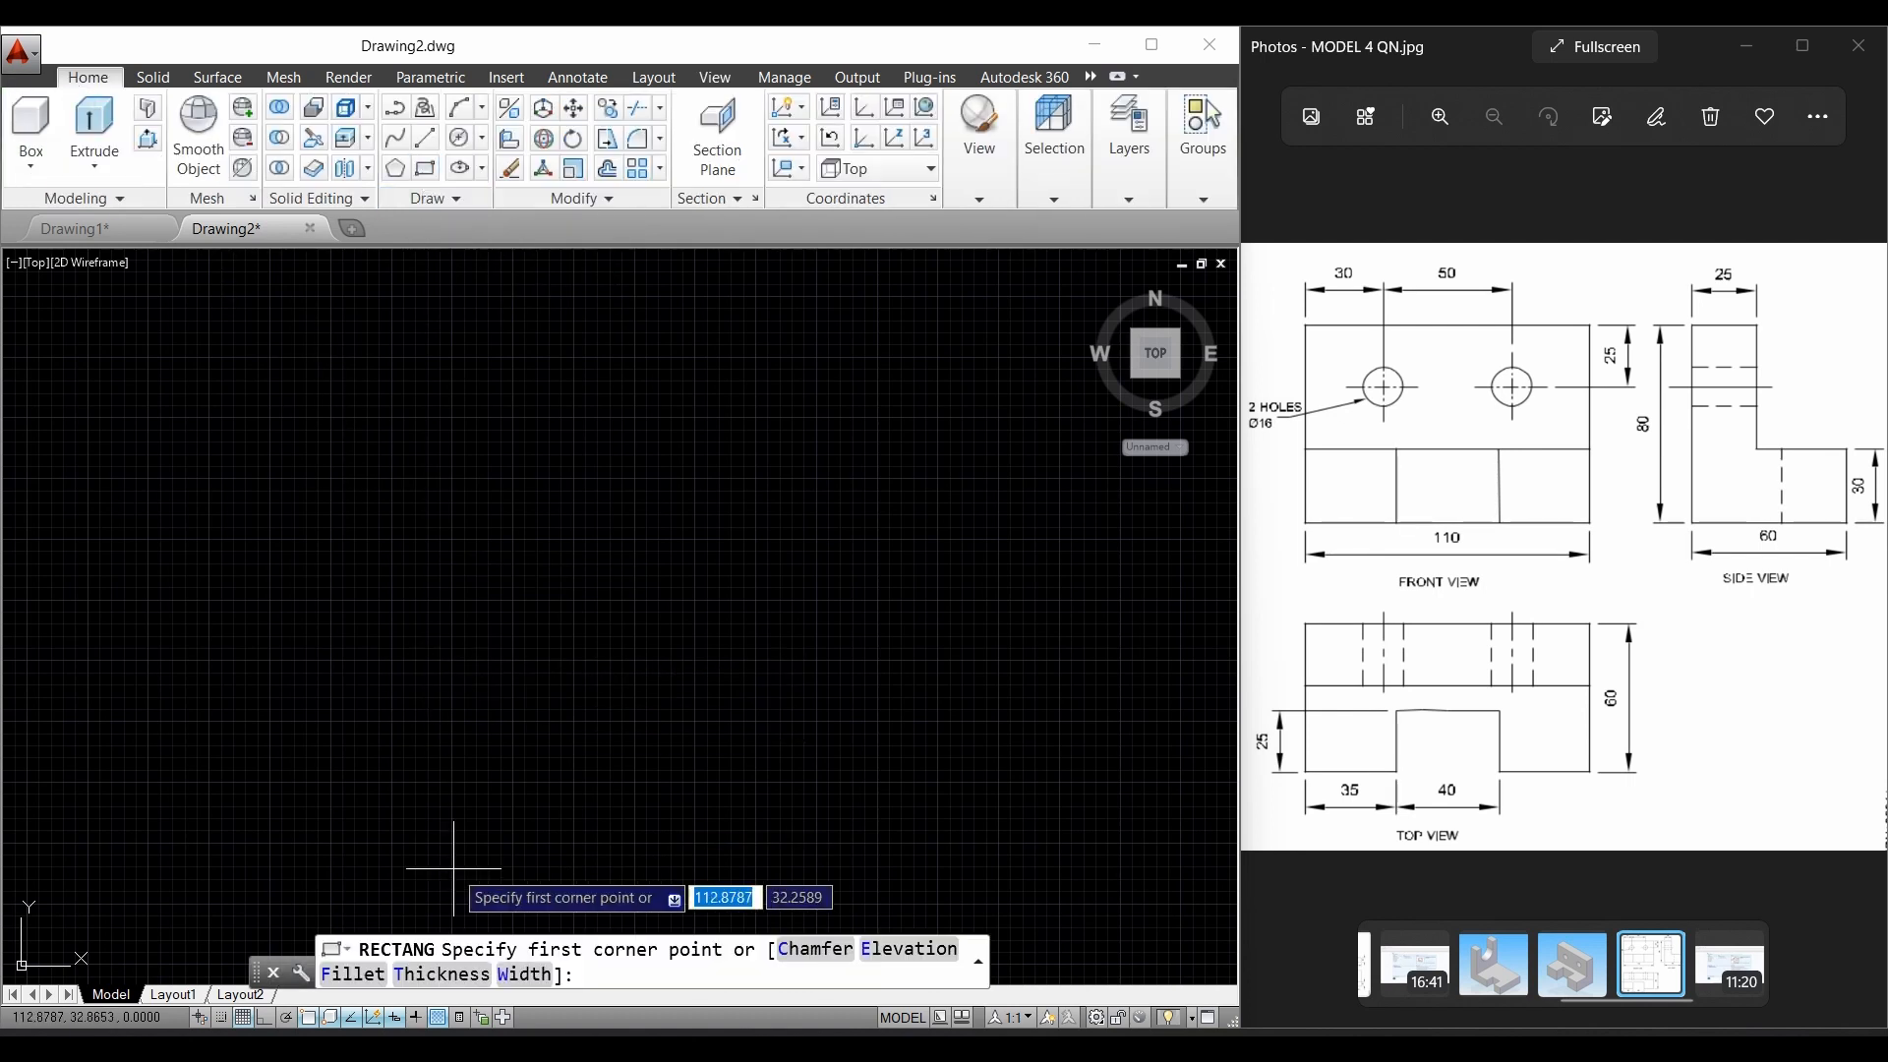
{"action": "left_click", "coordinate": [399, 586]}
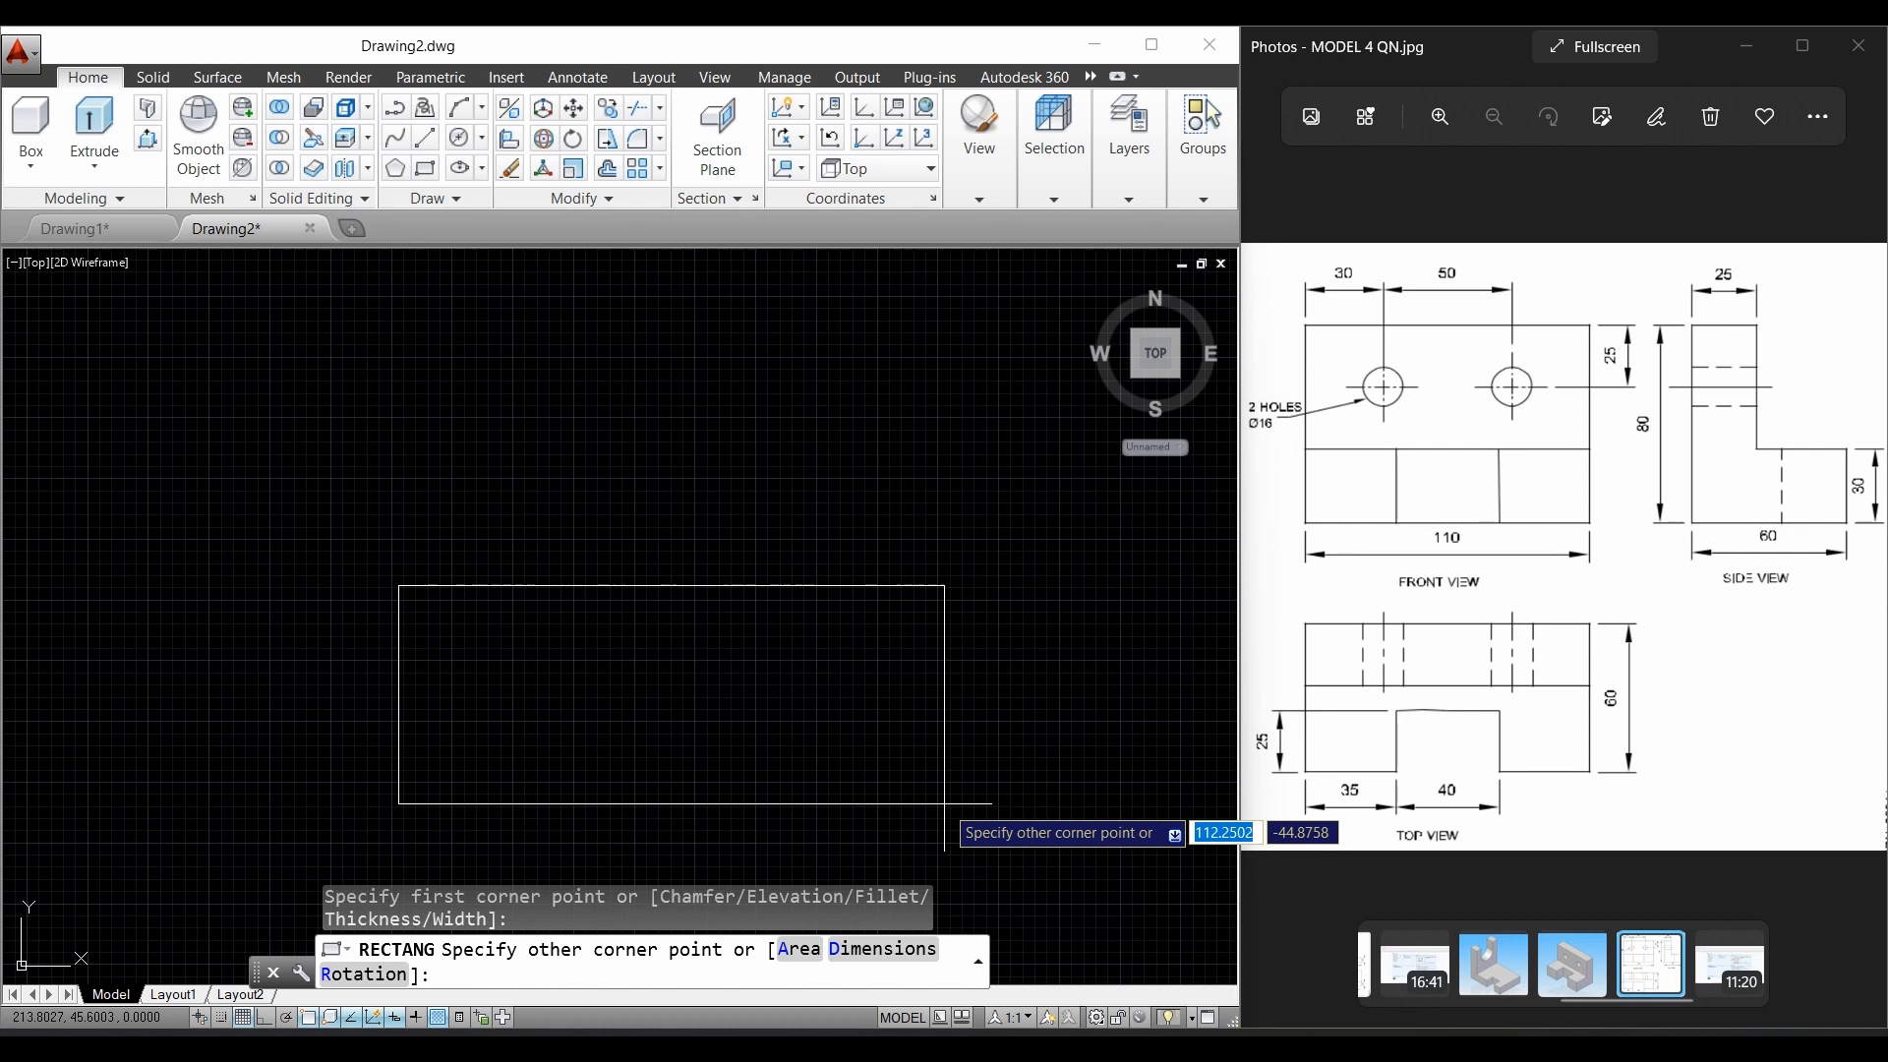
{"action": "type", "text": "110"}
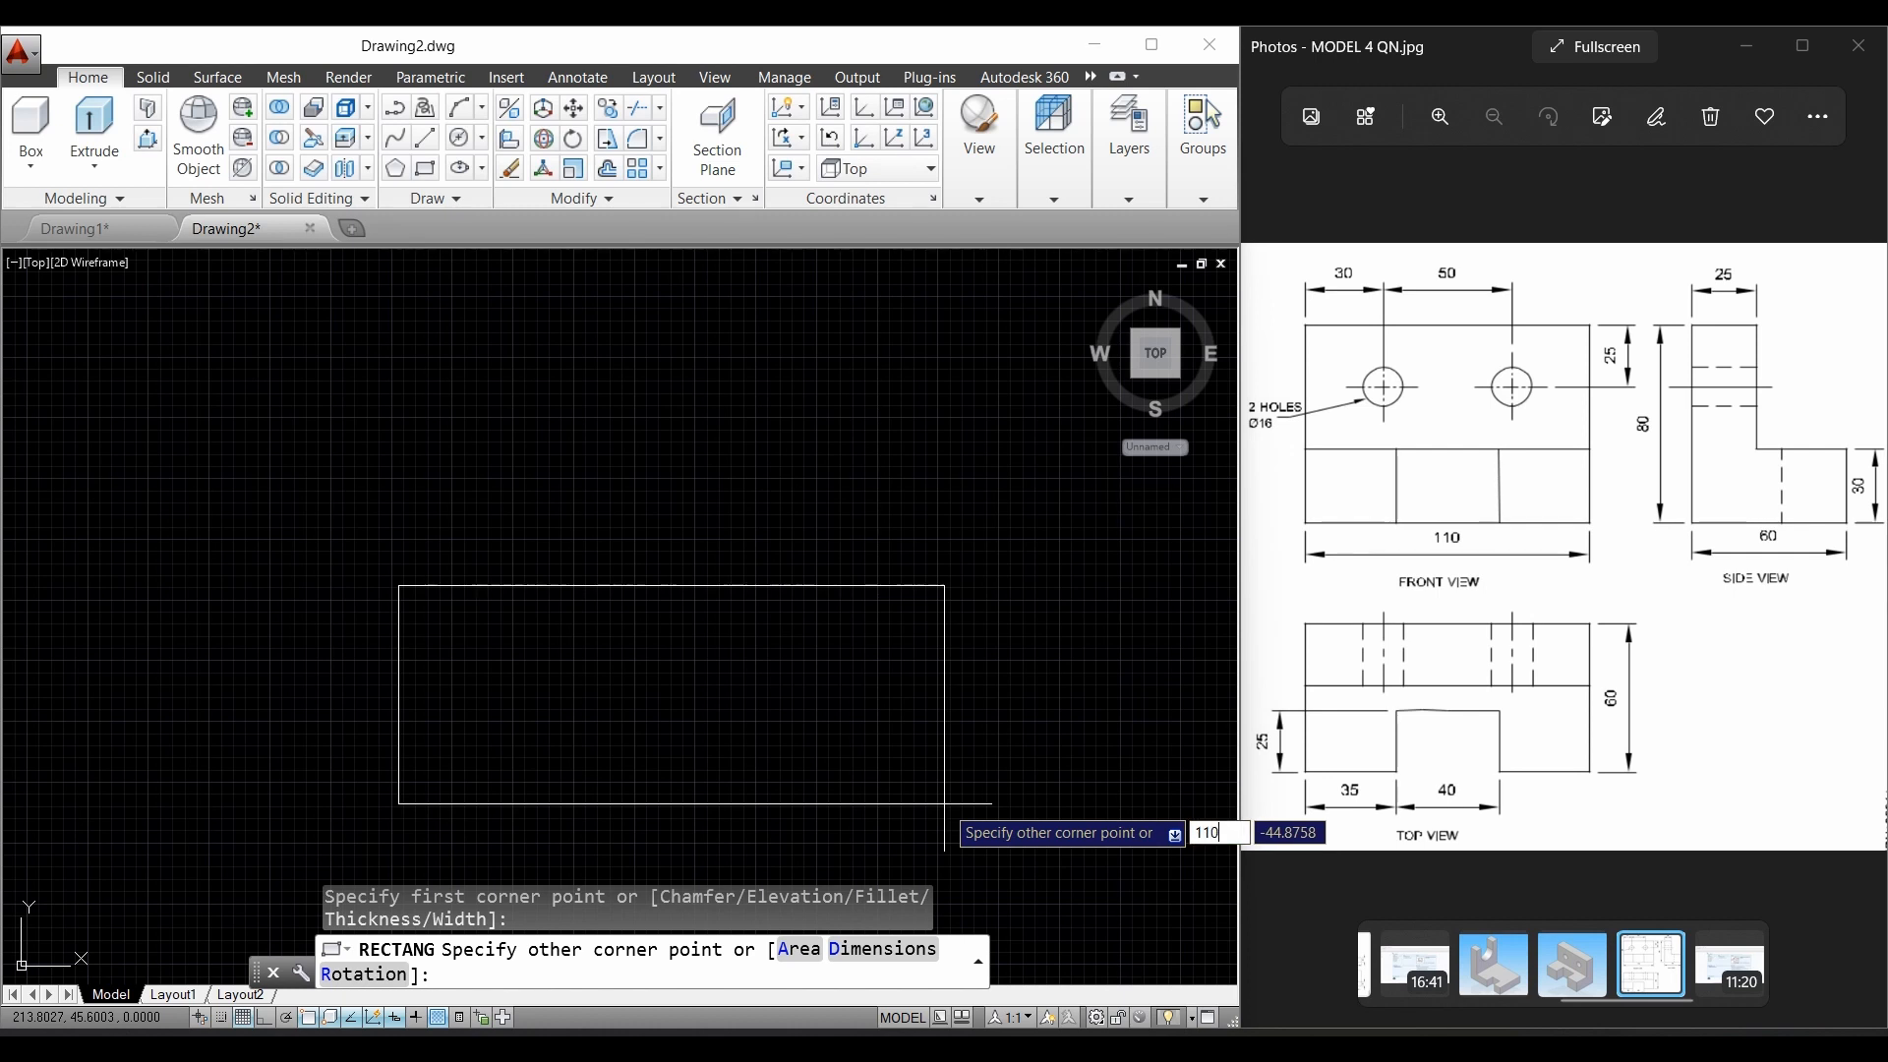
{"action": "key", "text": "Tab"}
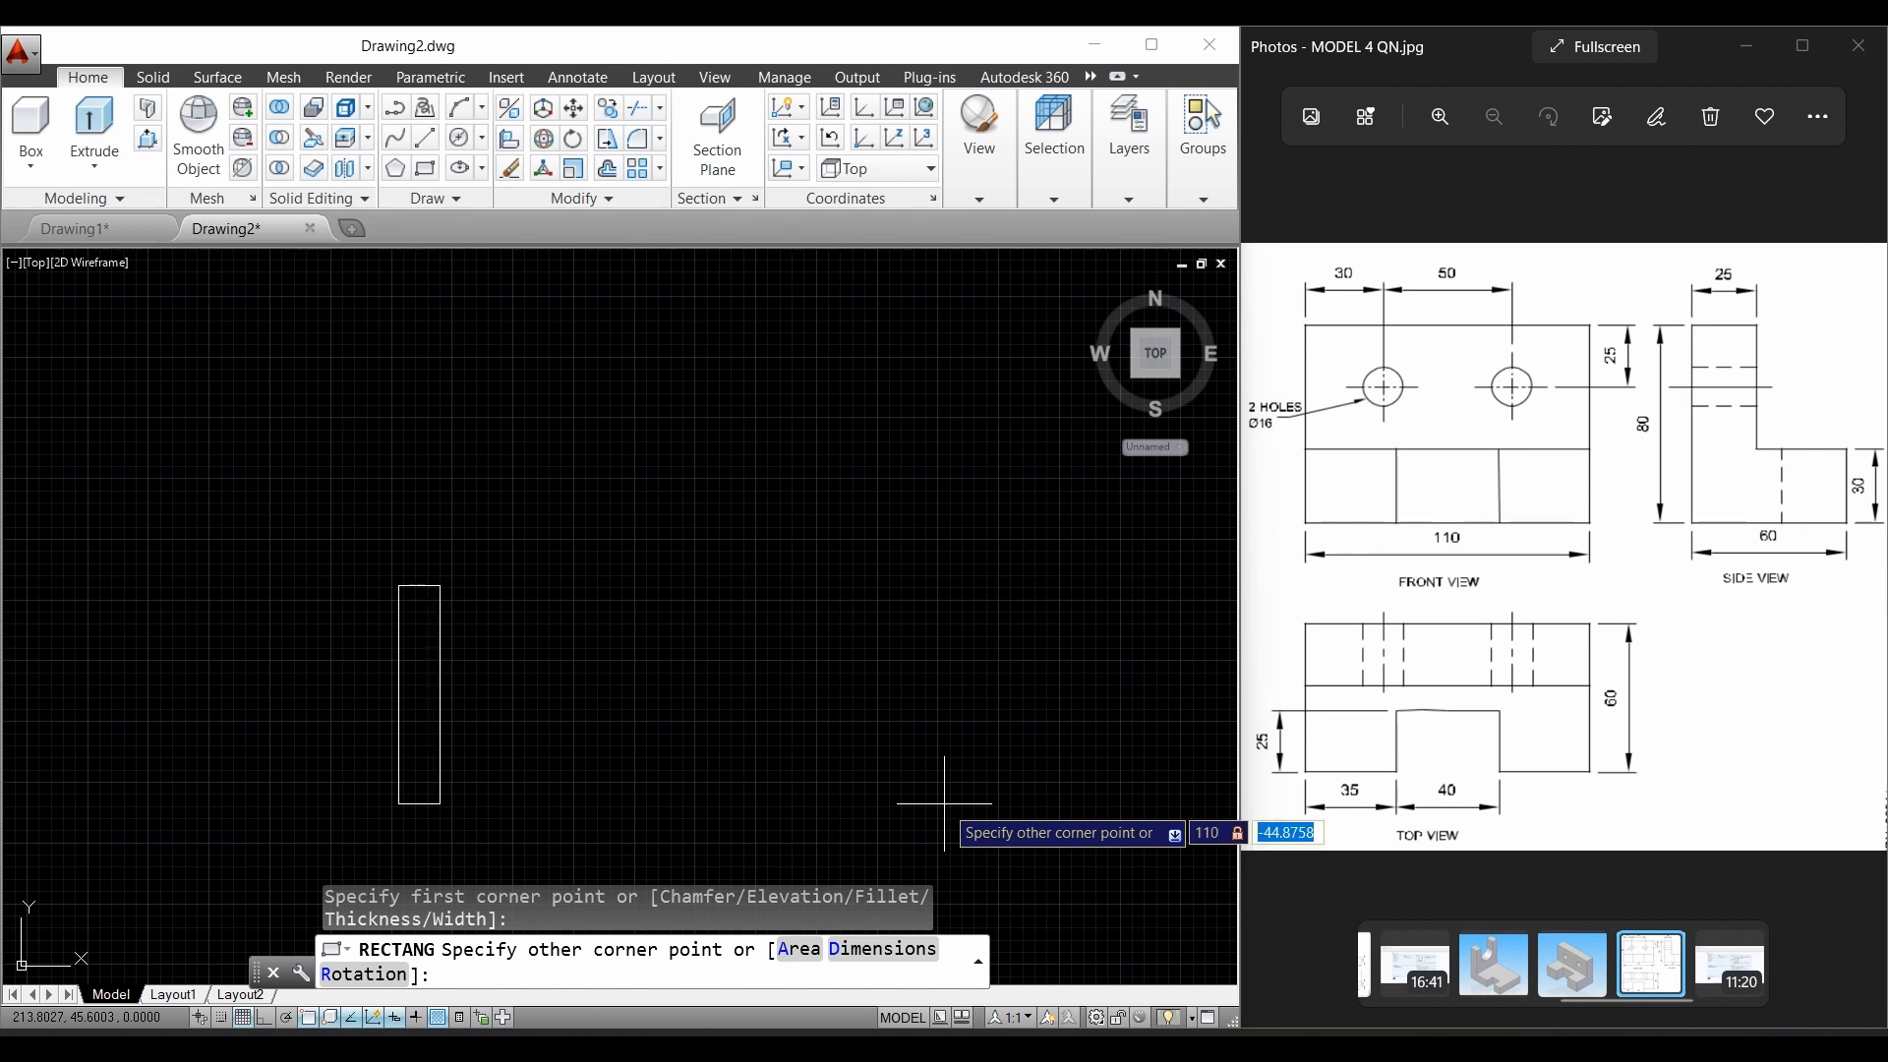
{"action": "type", "text": "60"}
{"action": "key", "text": "Return"}
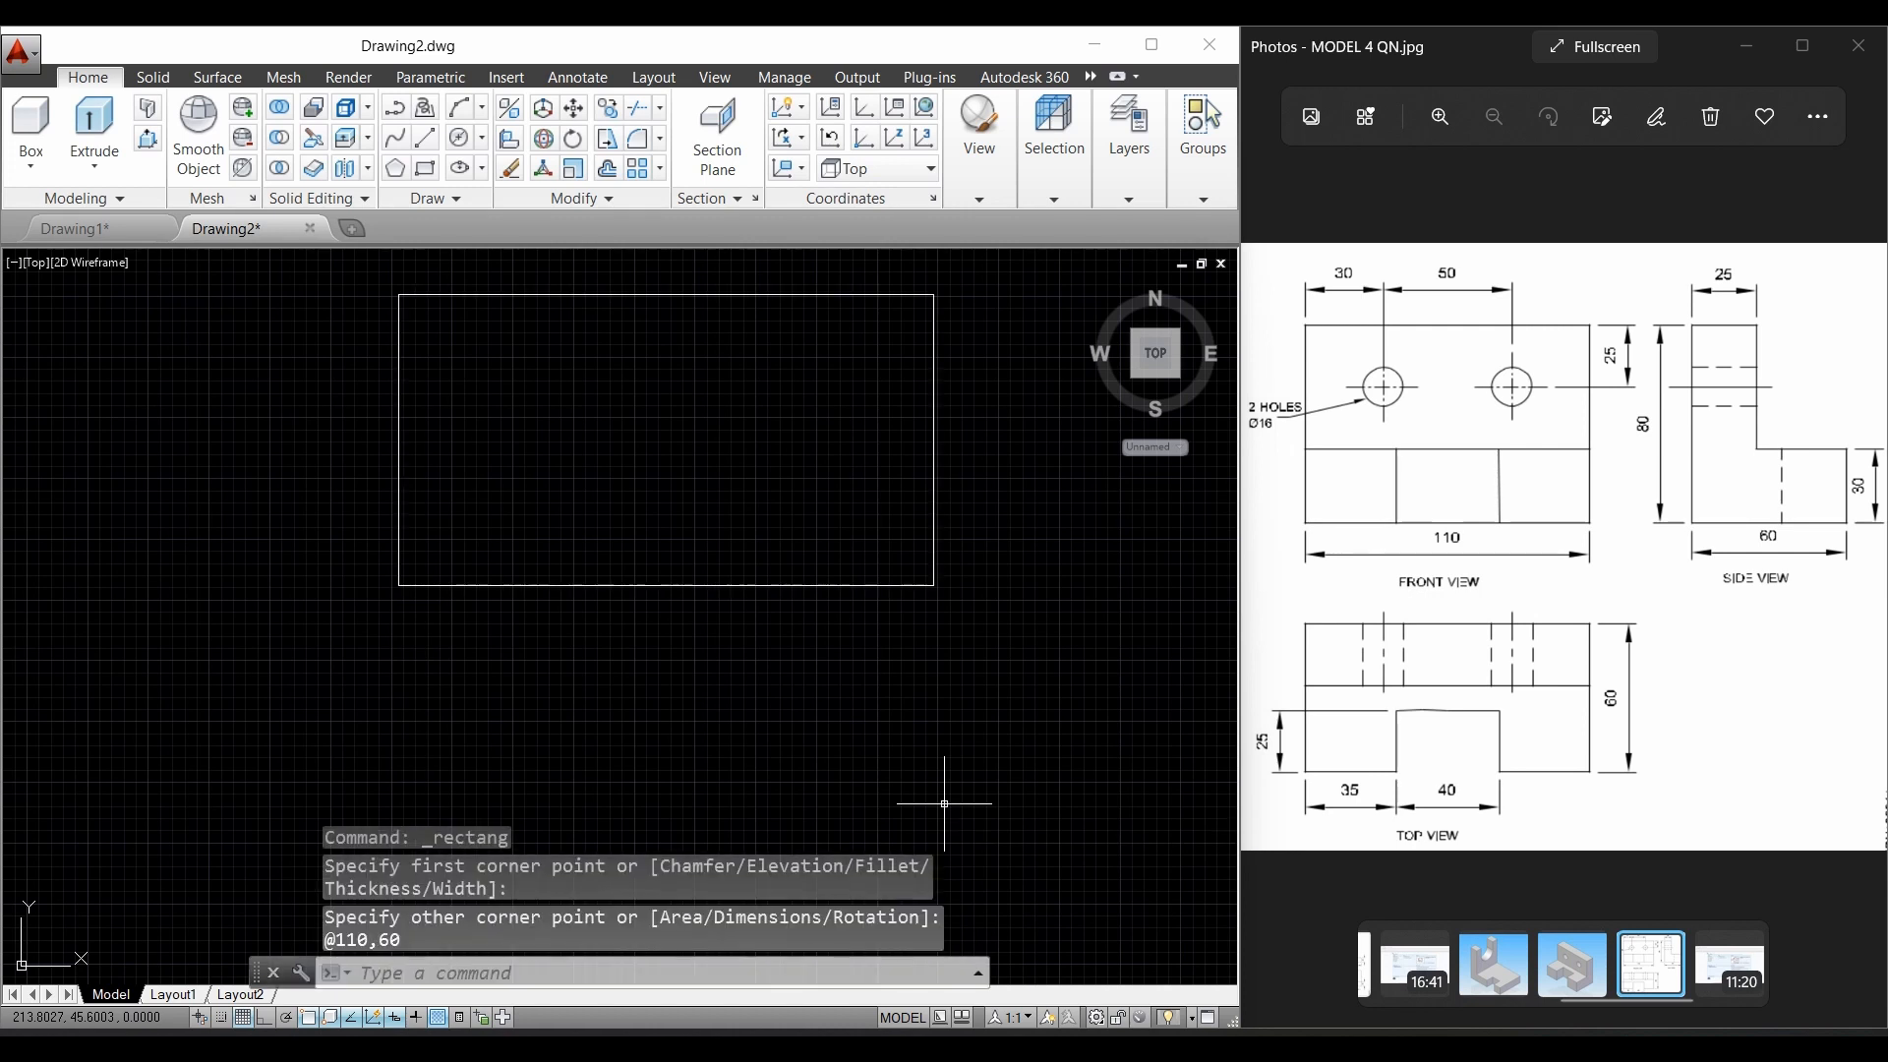
Step: Draw a 40 by 25 mm slot rectangle on the outline's lower edge, starting 35 mm from its lower-left corner
{"action": "mouse_move", "coordinate": [1035, 629]}
{"action": "middle_mouse_down"}
{"action": "mouse_move", "coordinate": [1032, 729]}
{"action": "mouse_move", "coordinate": [1060, 765]}
{"action": "mouse_move", "coordinate": [1084, 750]}
{"action": "middle_mouse_up"}
{"action": "scroll", "coordinate": [1060, 762], "scroll_direction": "up", "scroll_amount": 2}
{"action": "scroll", "coordinate": [1059, 762], "scroll_direction": "down", "scroll_amount": 2}
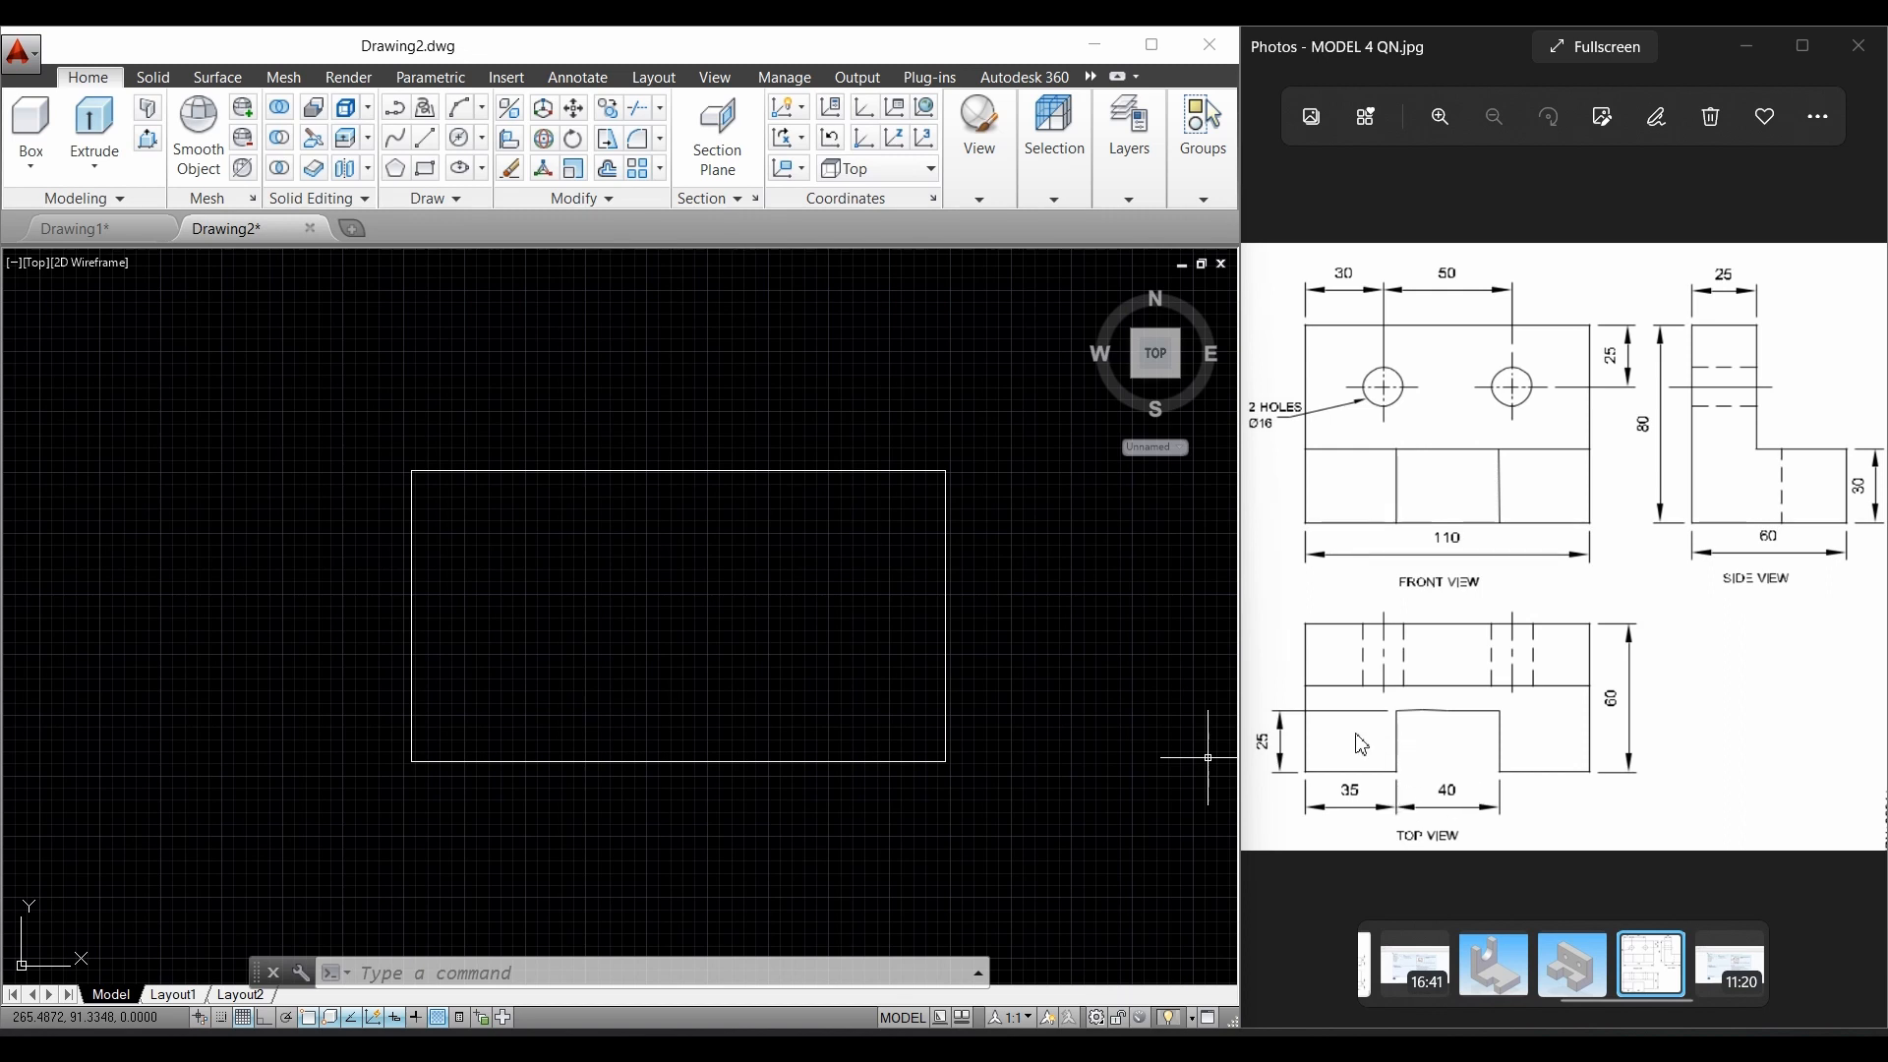
{"action": "left_click", "coordinate": [426, 169]}
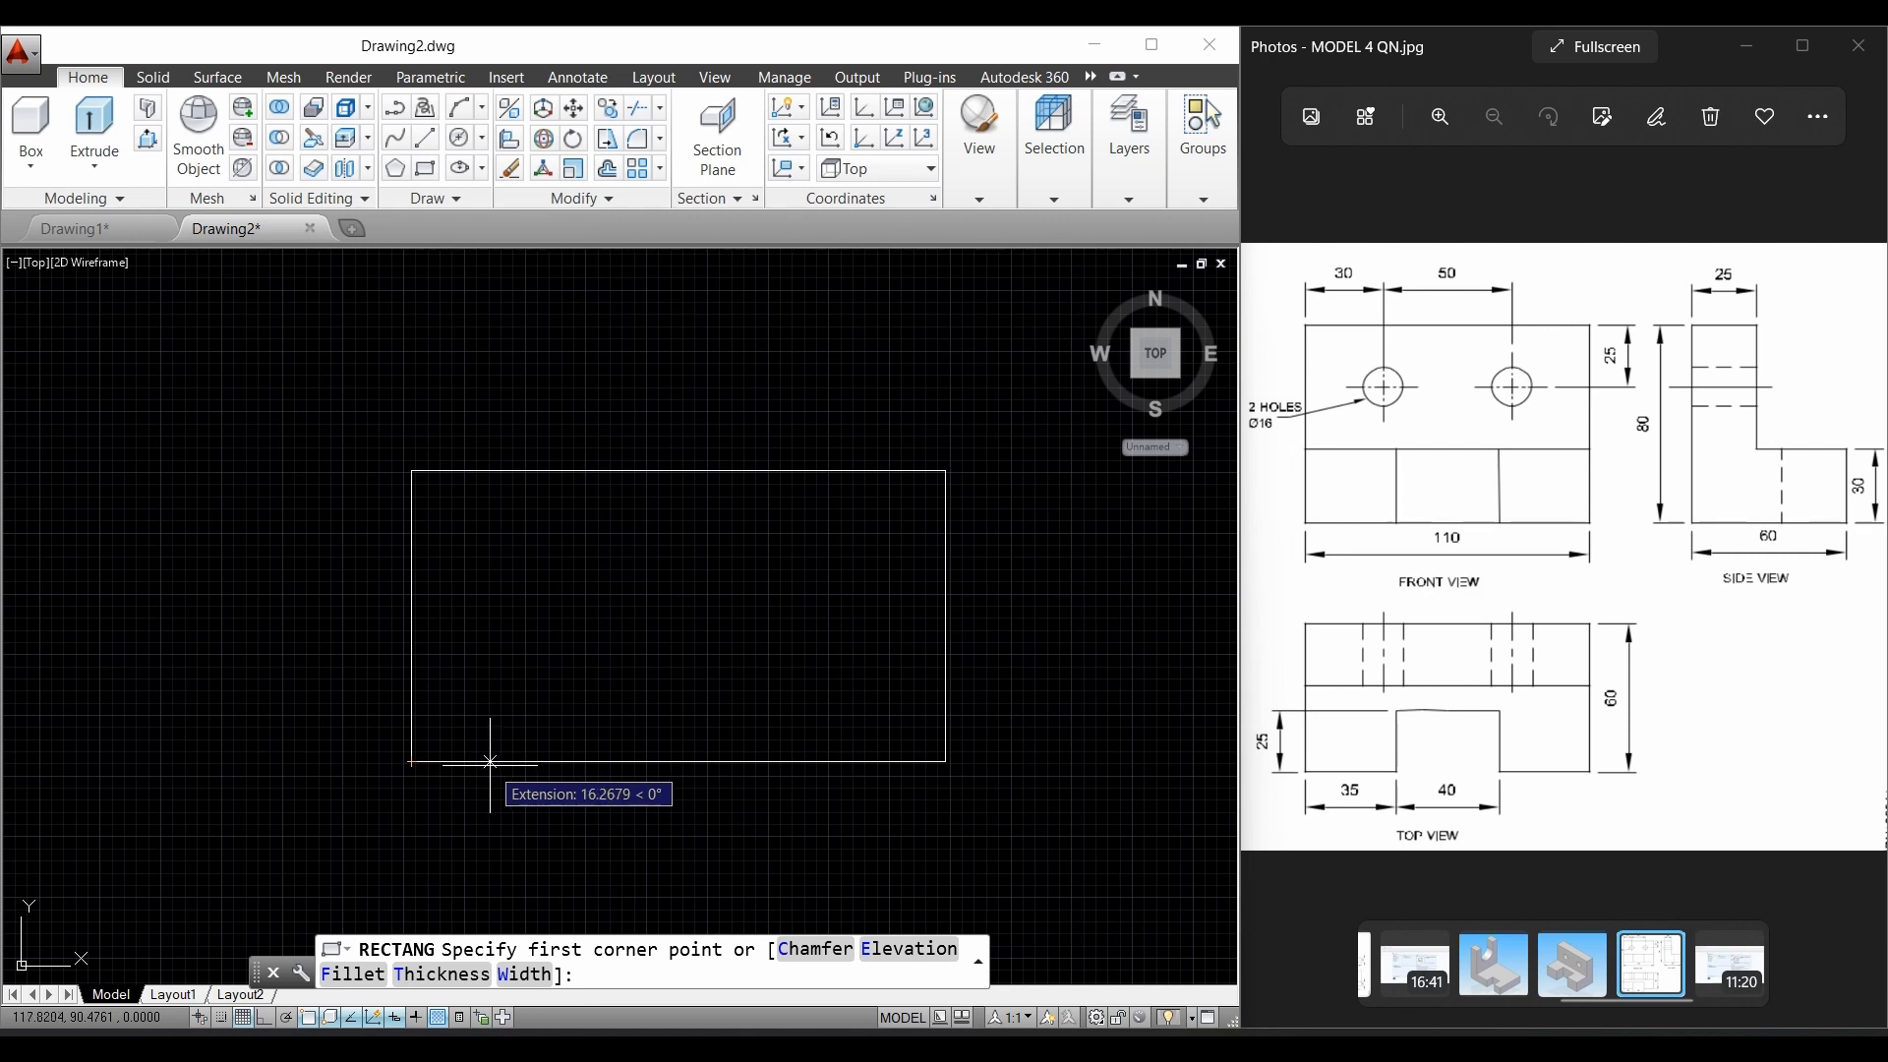
{"action": "type", "text": "35"}
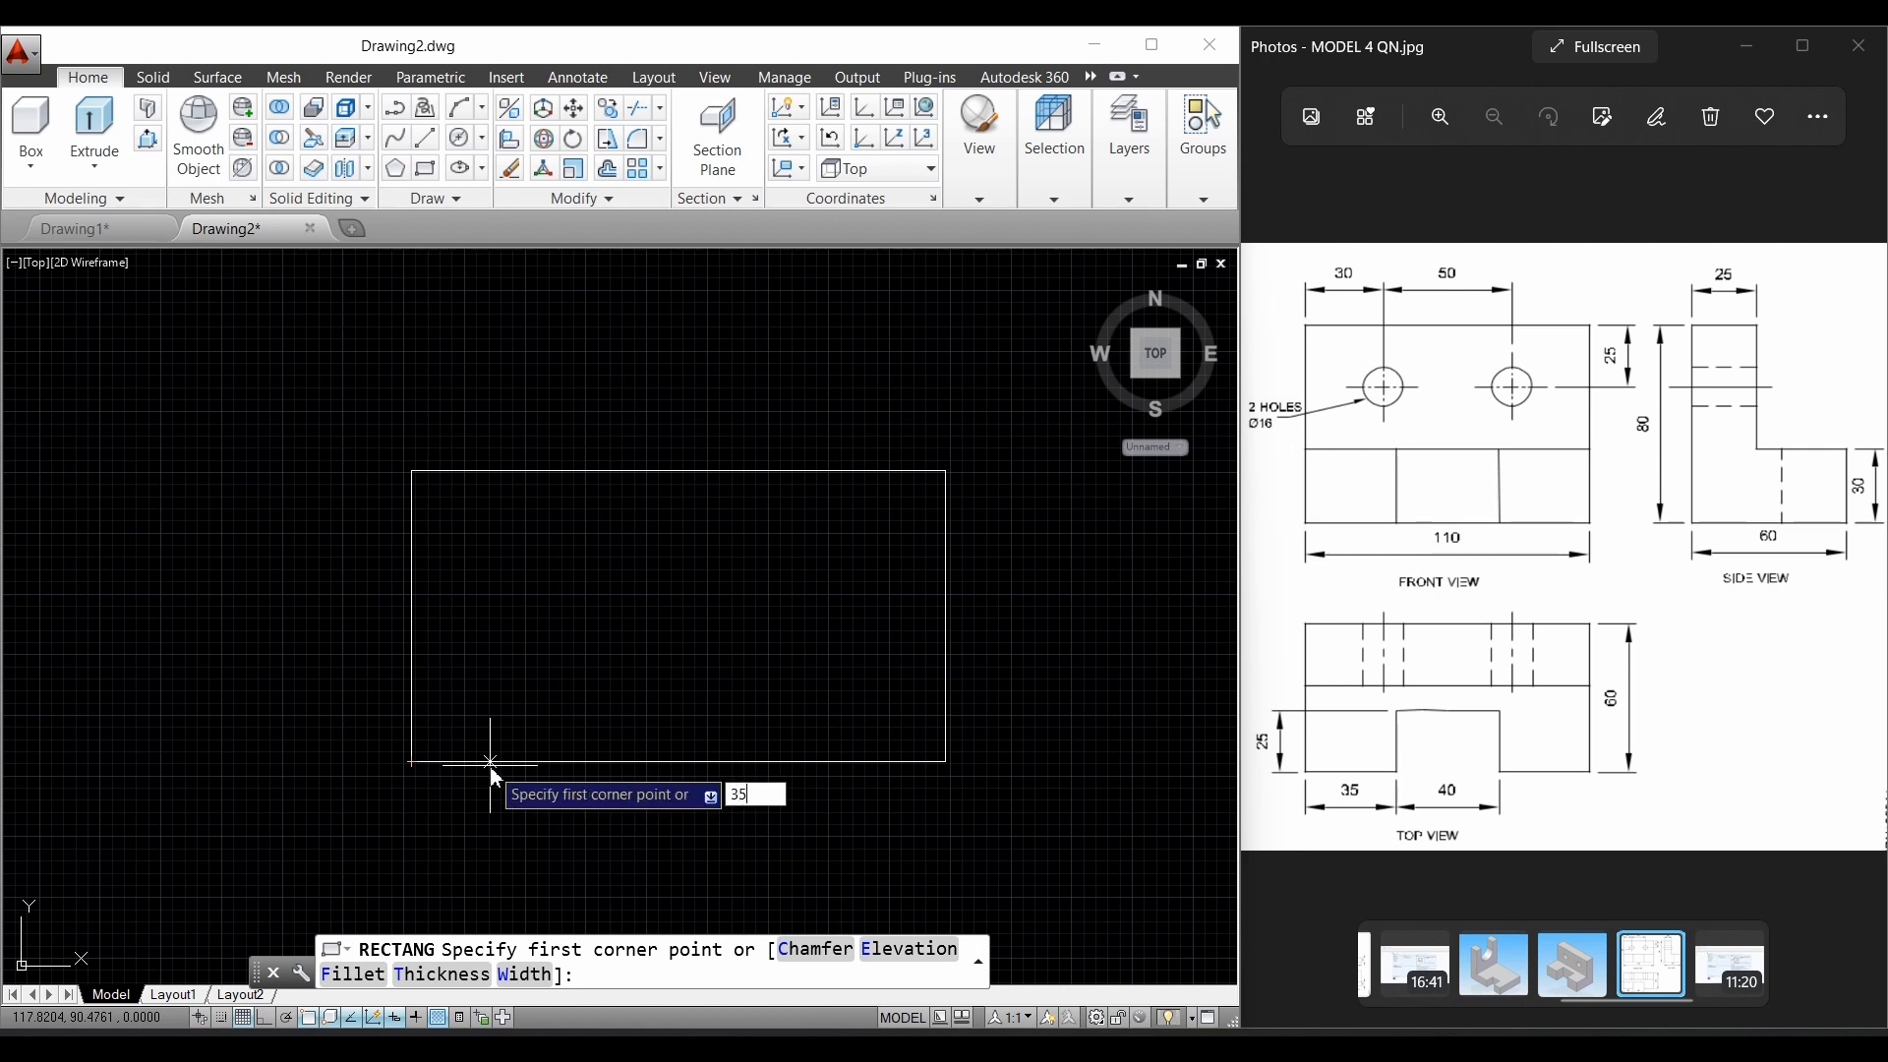
{"action": "key", "text": "Return"}
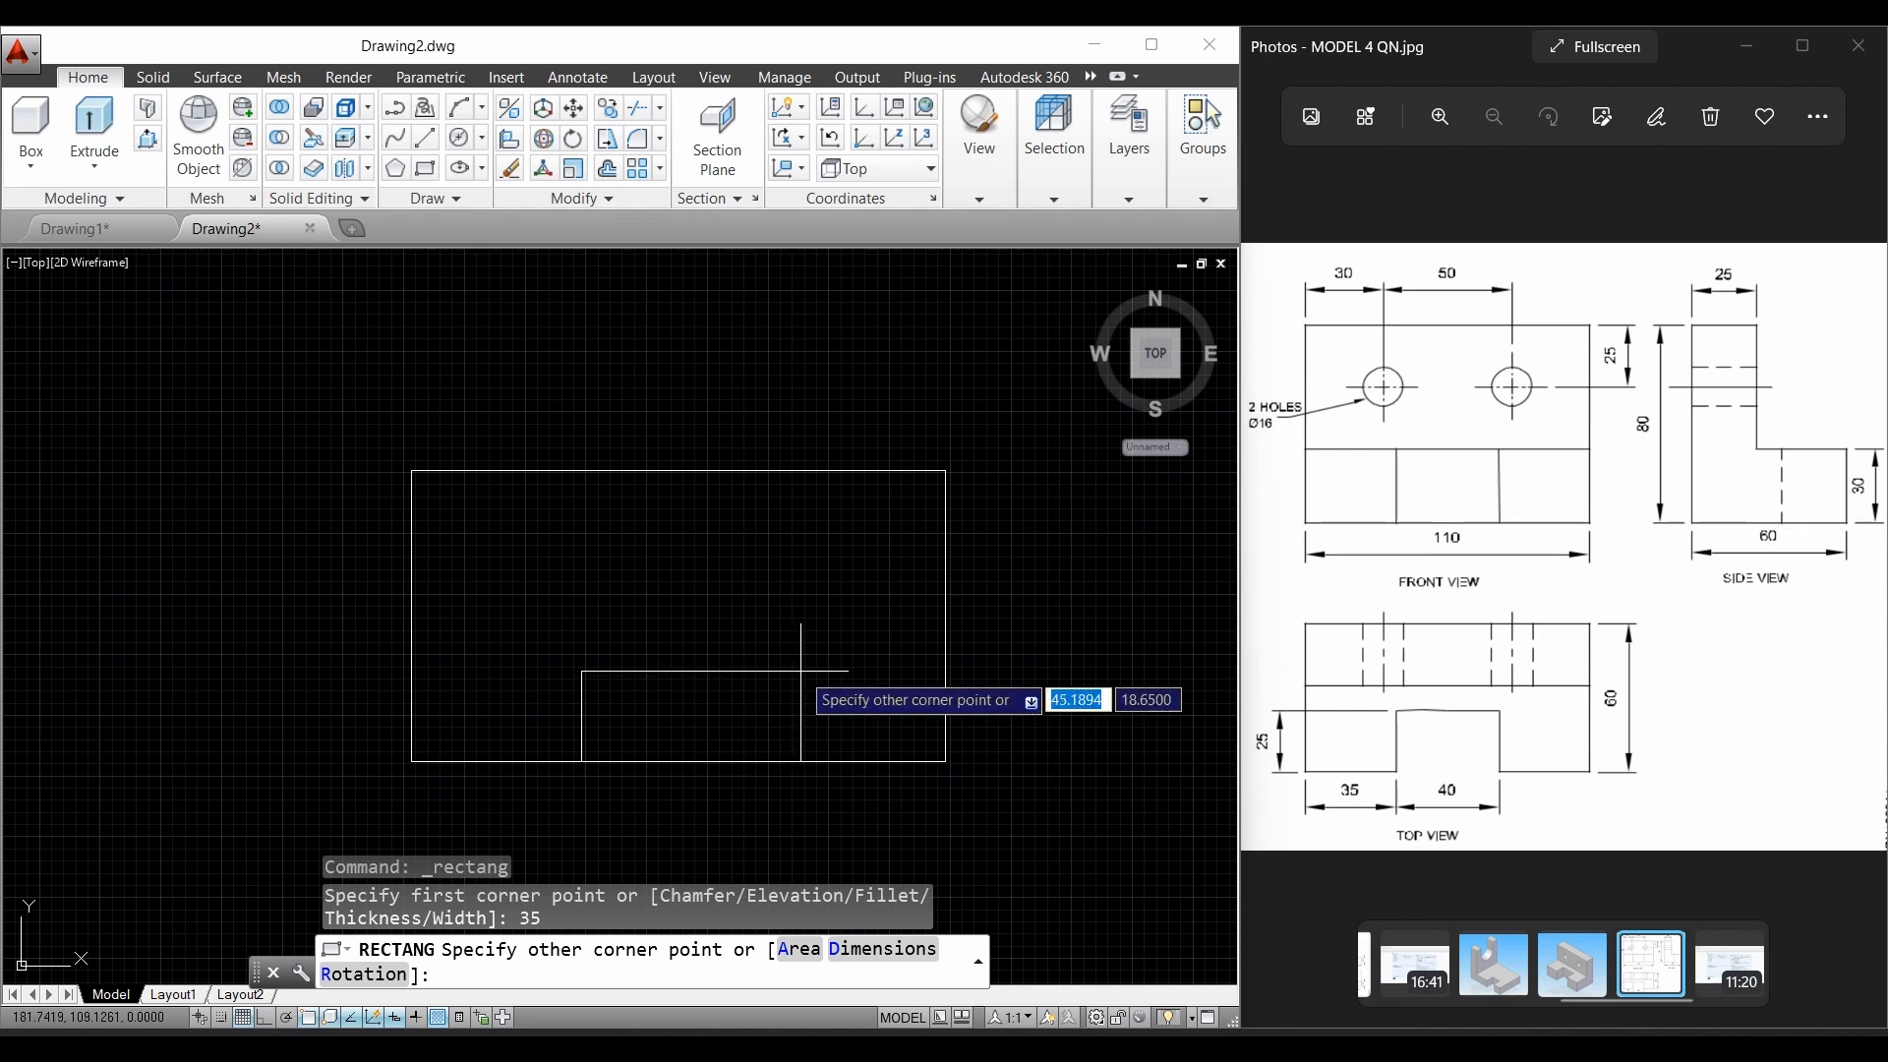
{"action": "type", "text": "40"}
{"action": "key", "text": "Tab"}
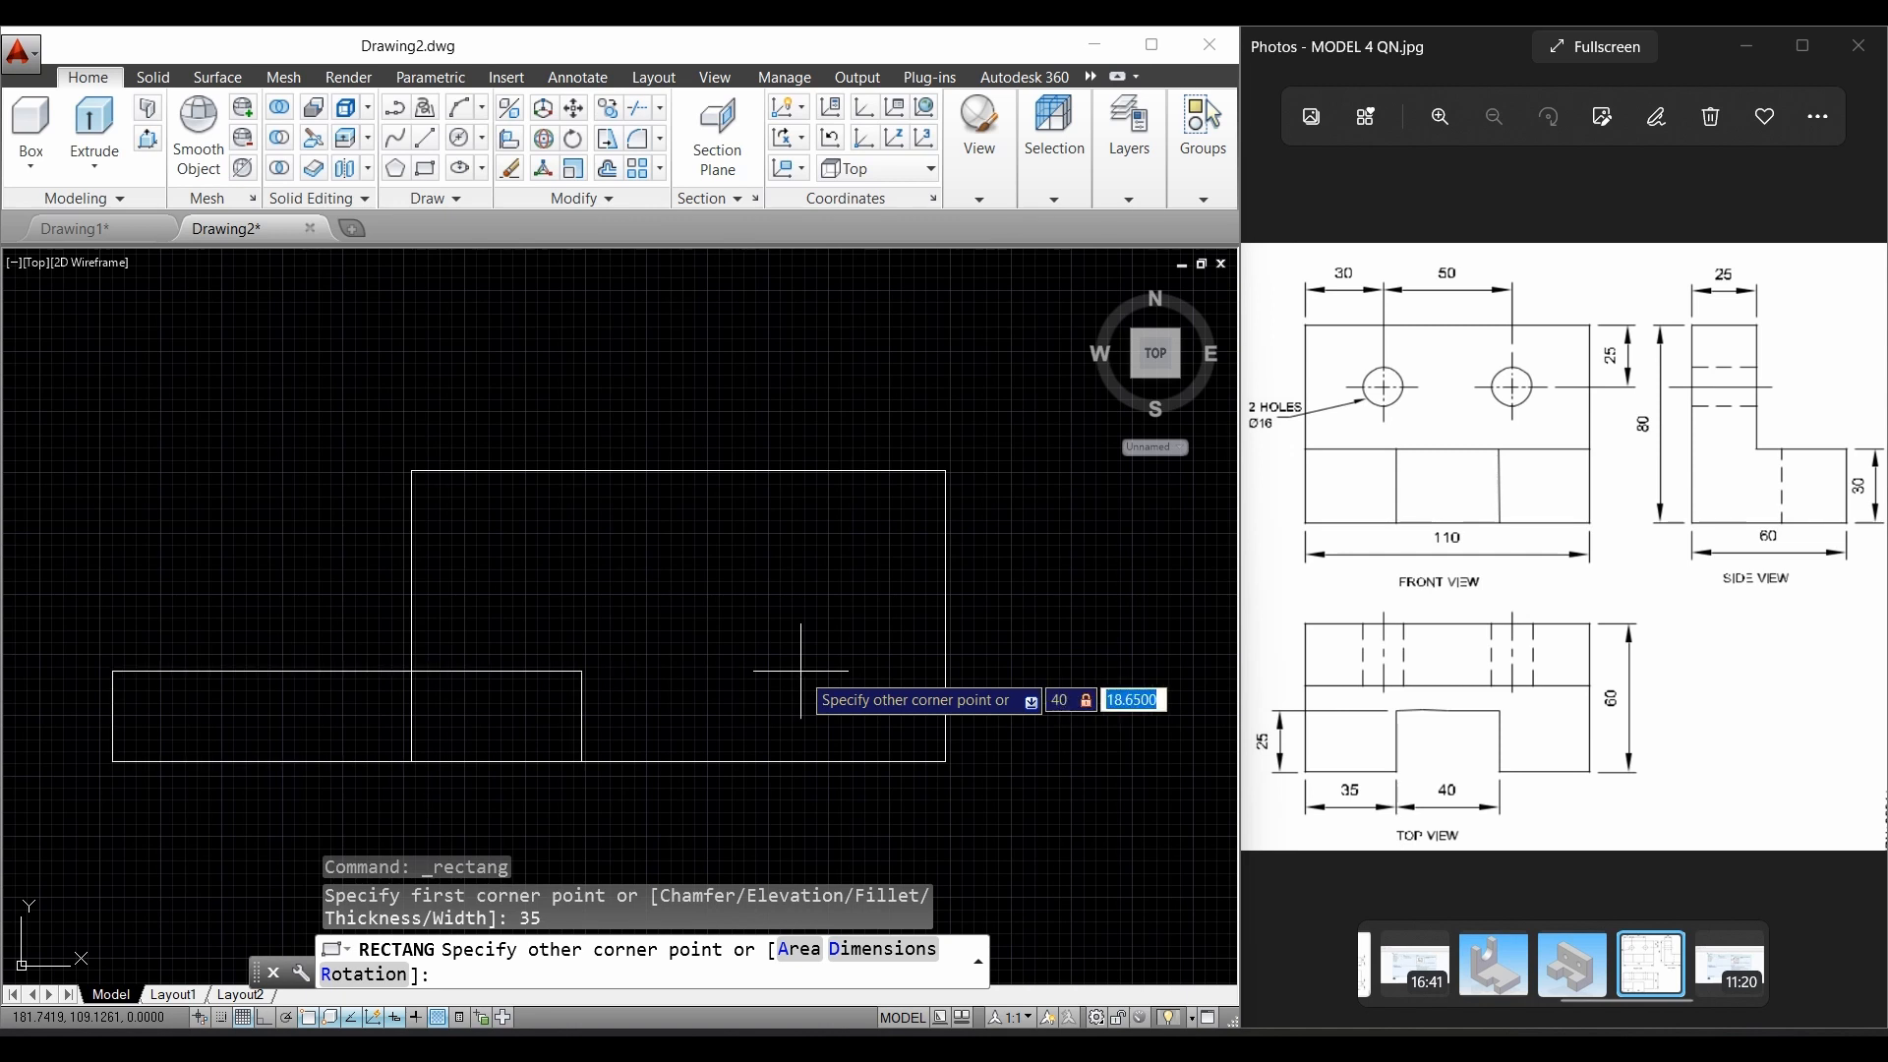
{"action": "type", "text": "2"}
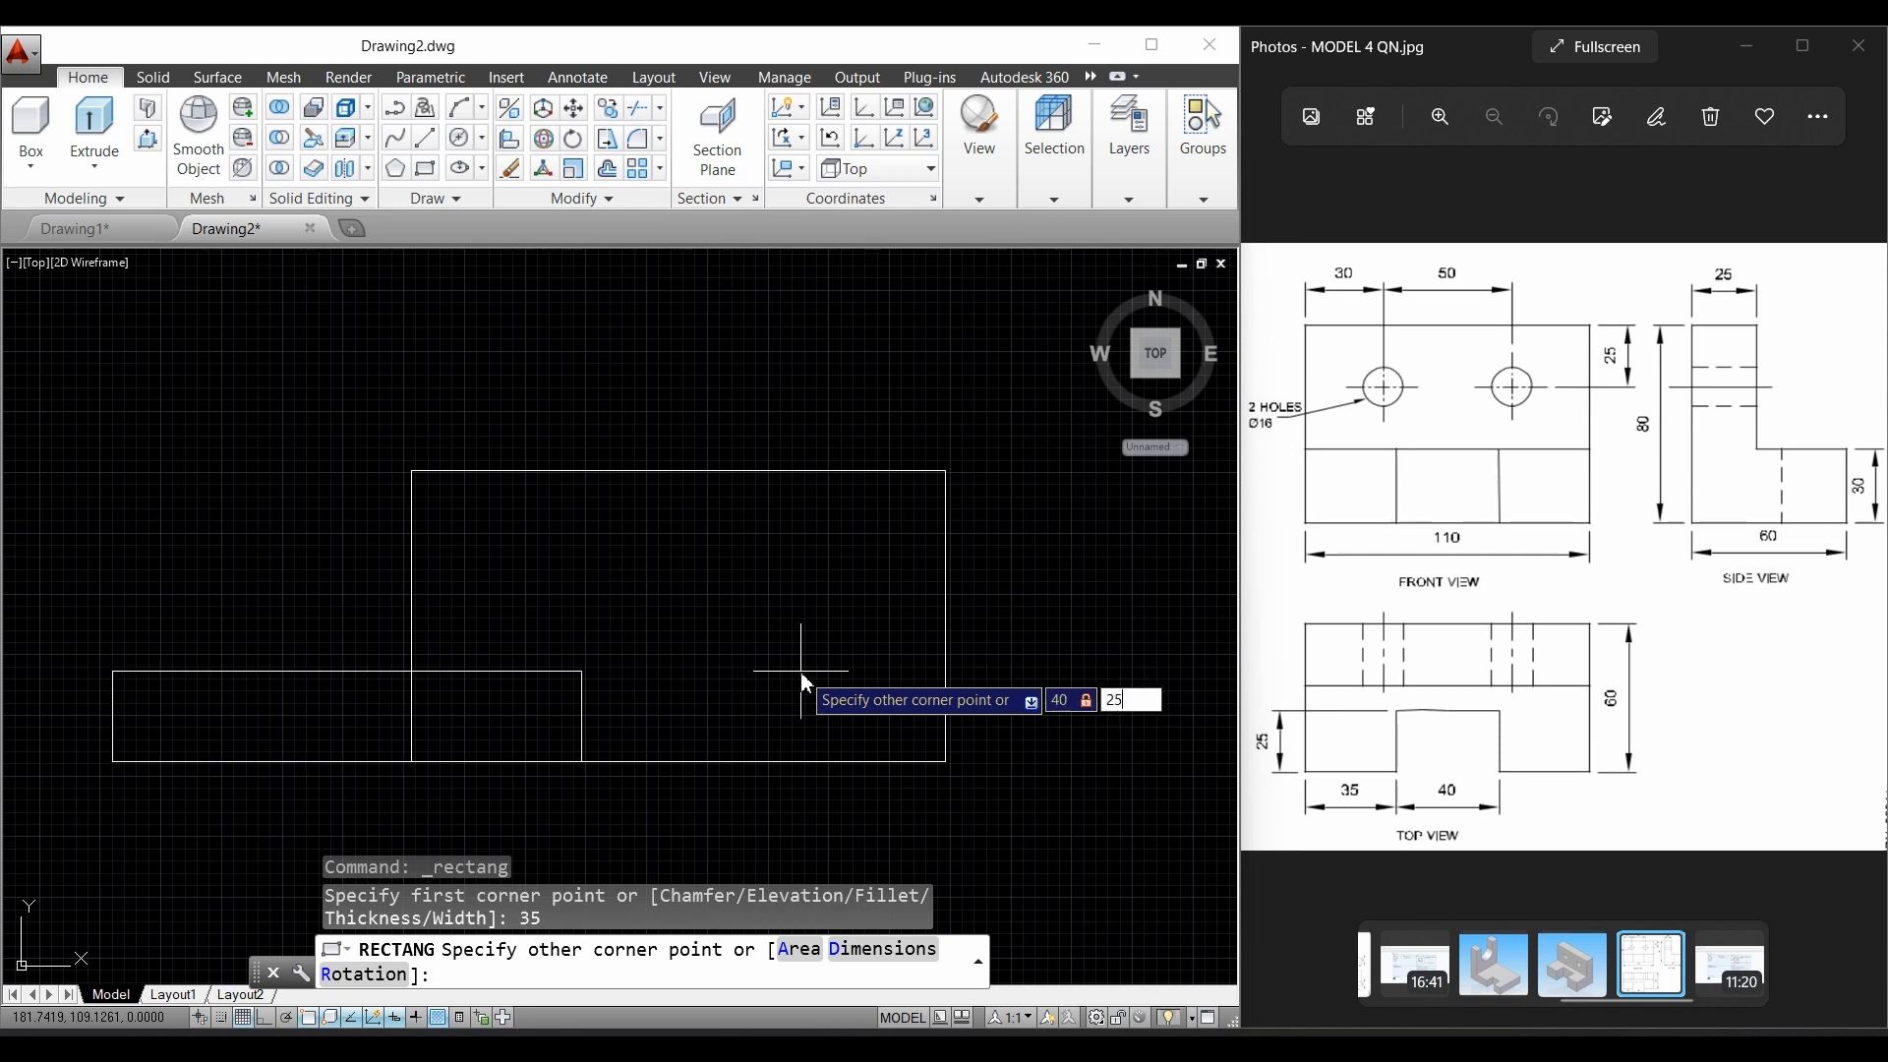
{"action": "type", "text": "5"}
{"action": "key", "text": "Return"}
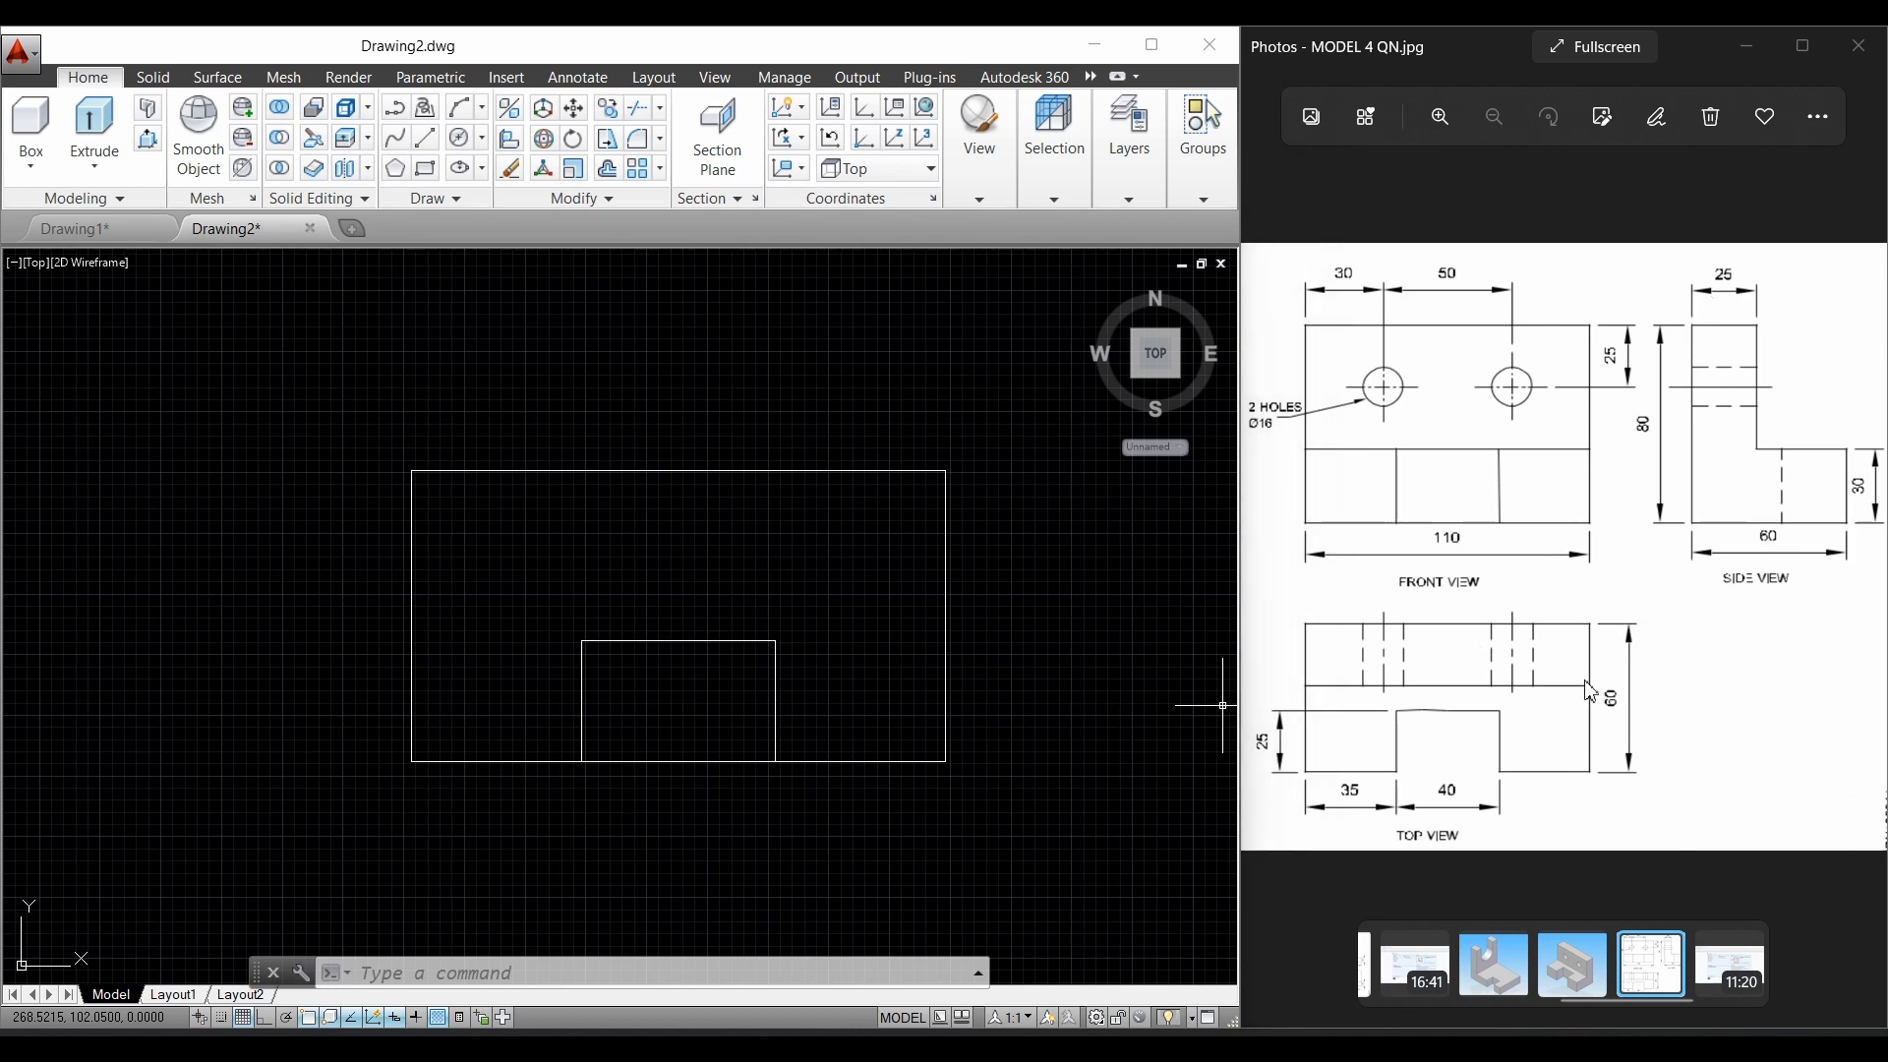
Step: Draw a 110 by 25 mm rectangle inside the outline along its upper edge, starting from the outline's upper-left corner
{"action": "left_click", "coordinate": [435, 177]}
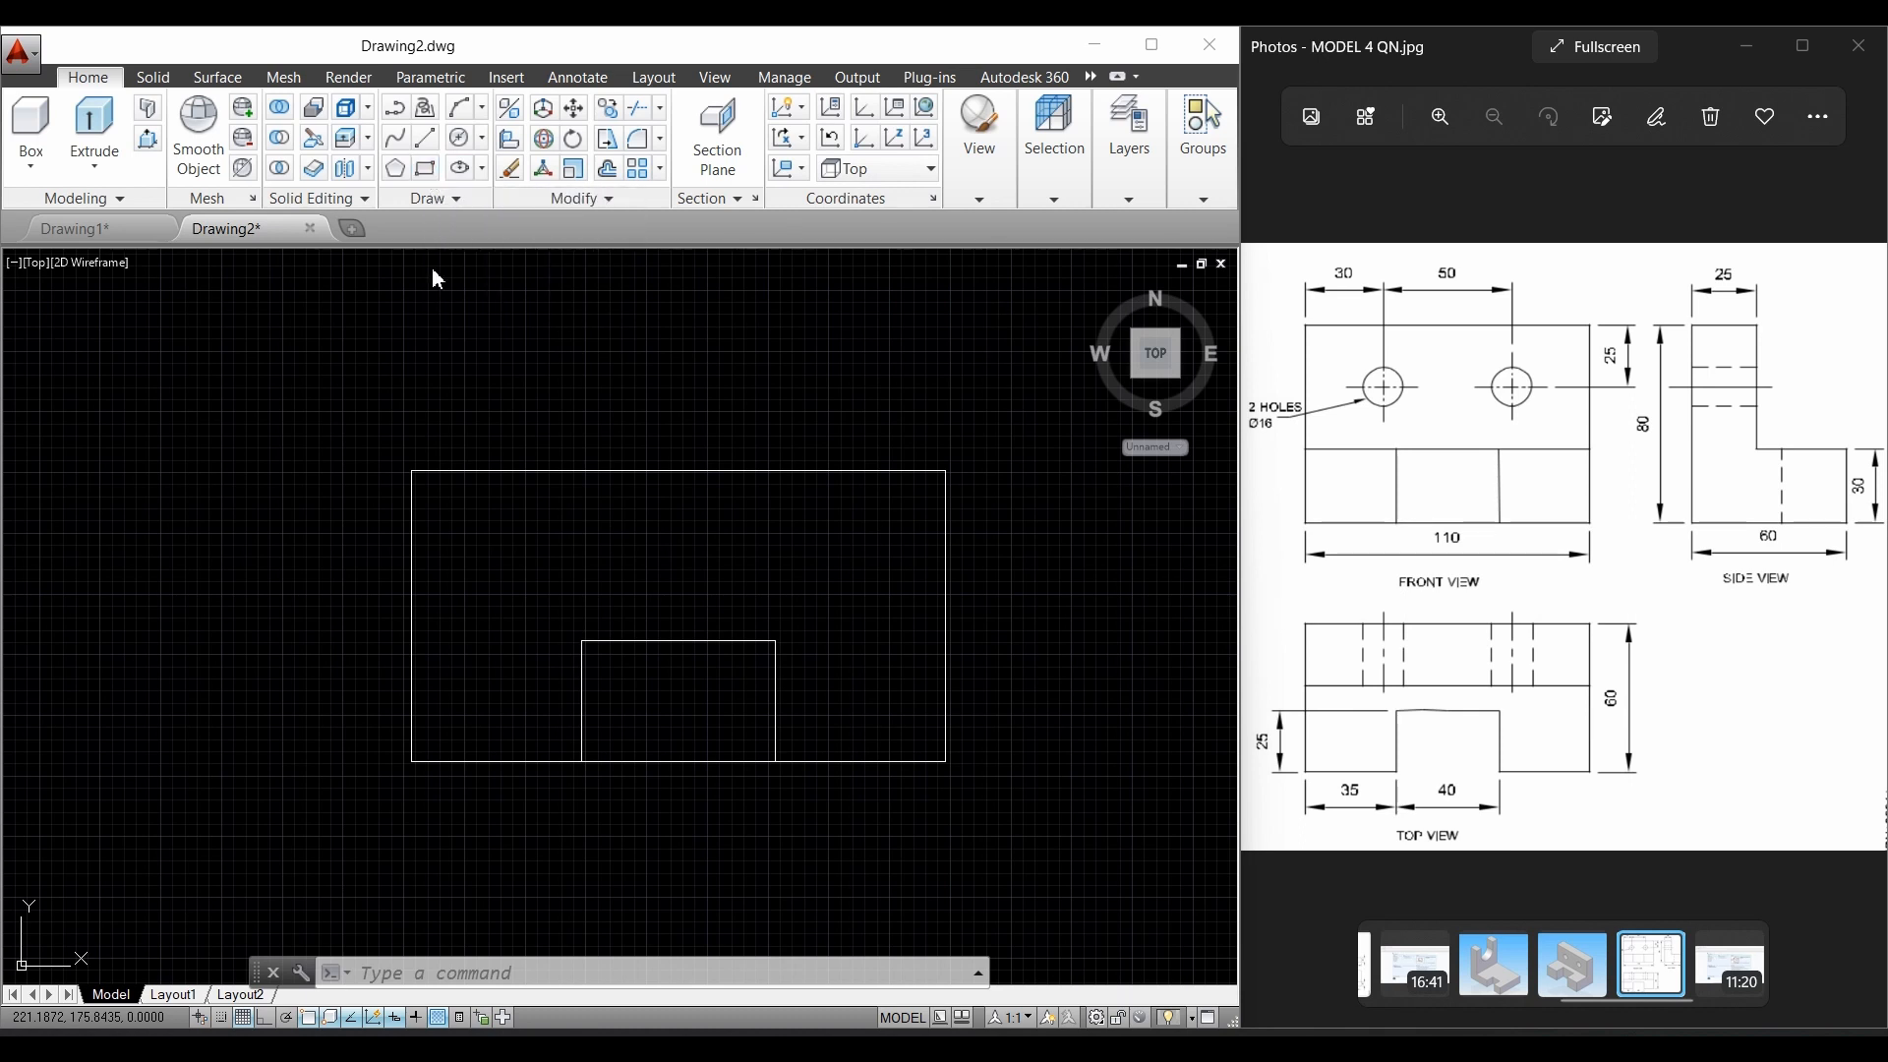
{"action": "left_click", "coordinate": [412, 471]}
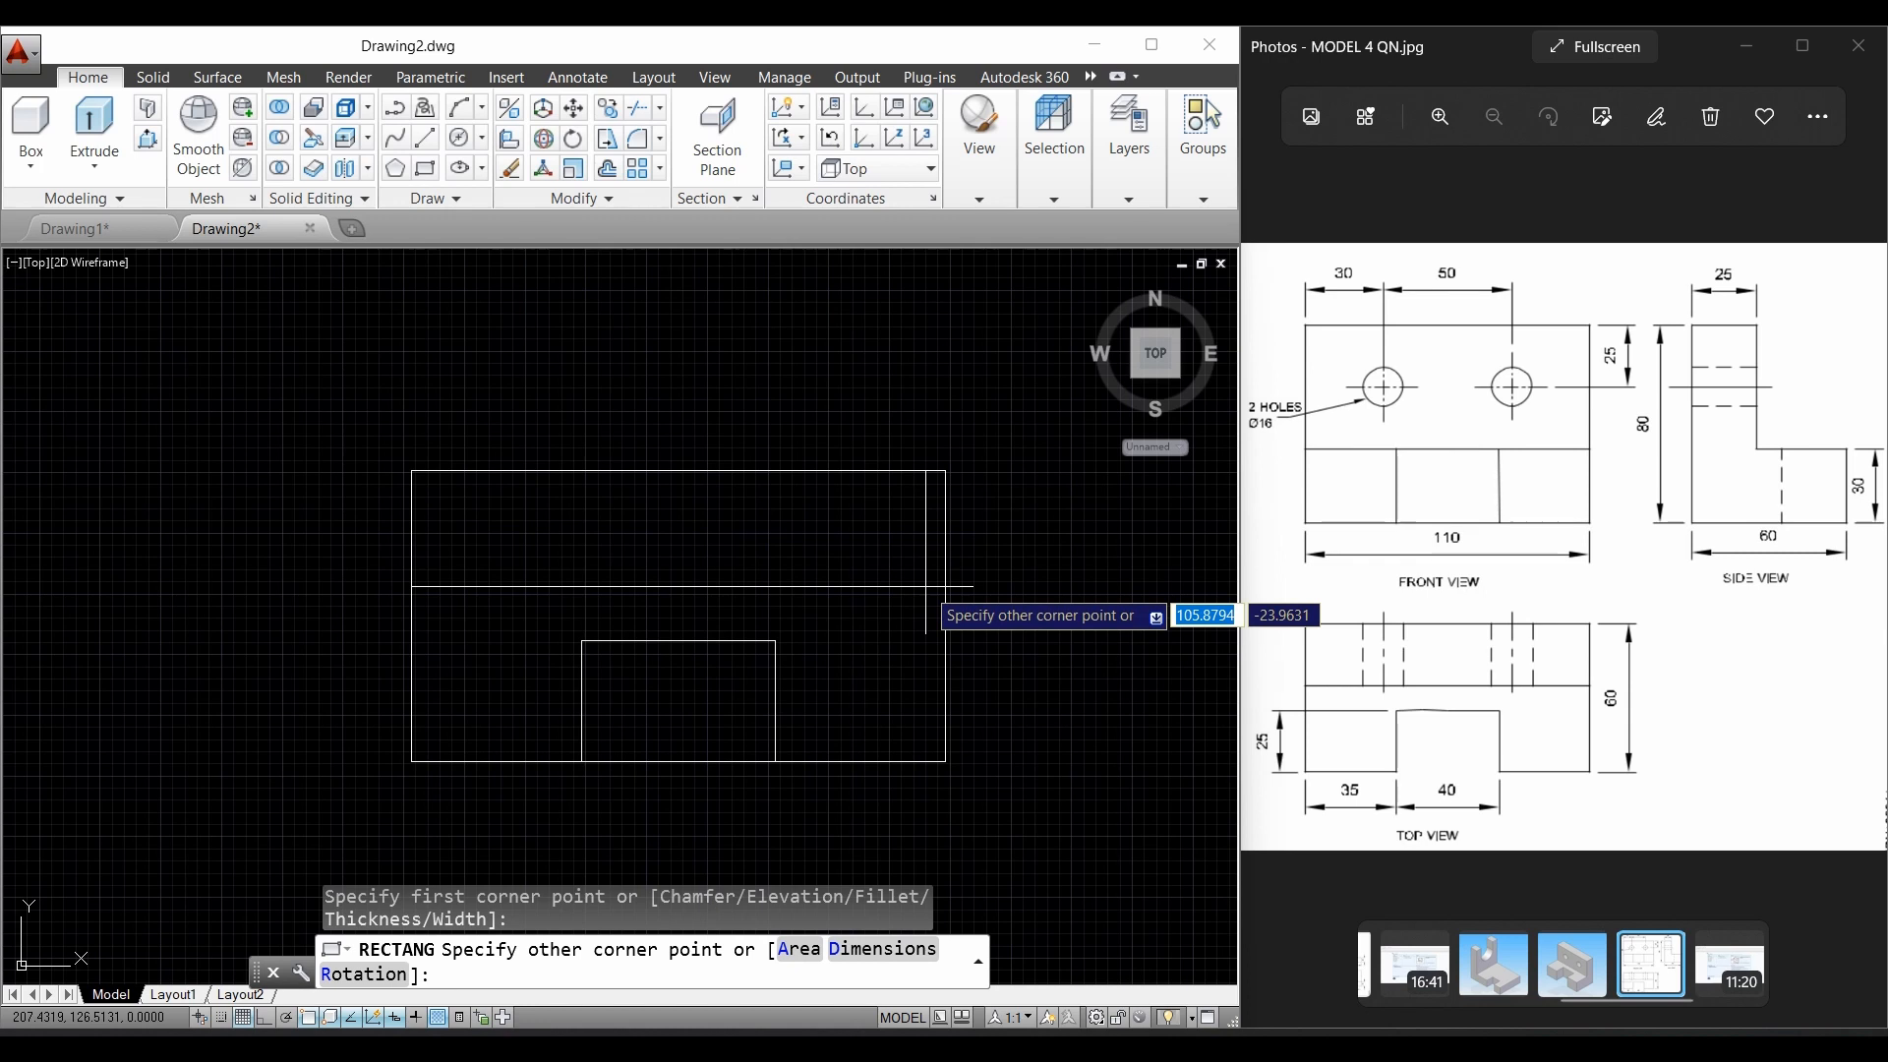
{"action": "type", "text": "11"}
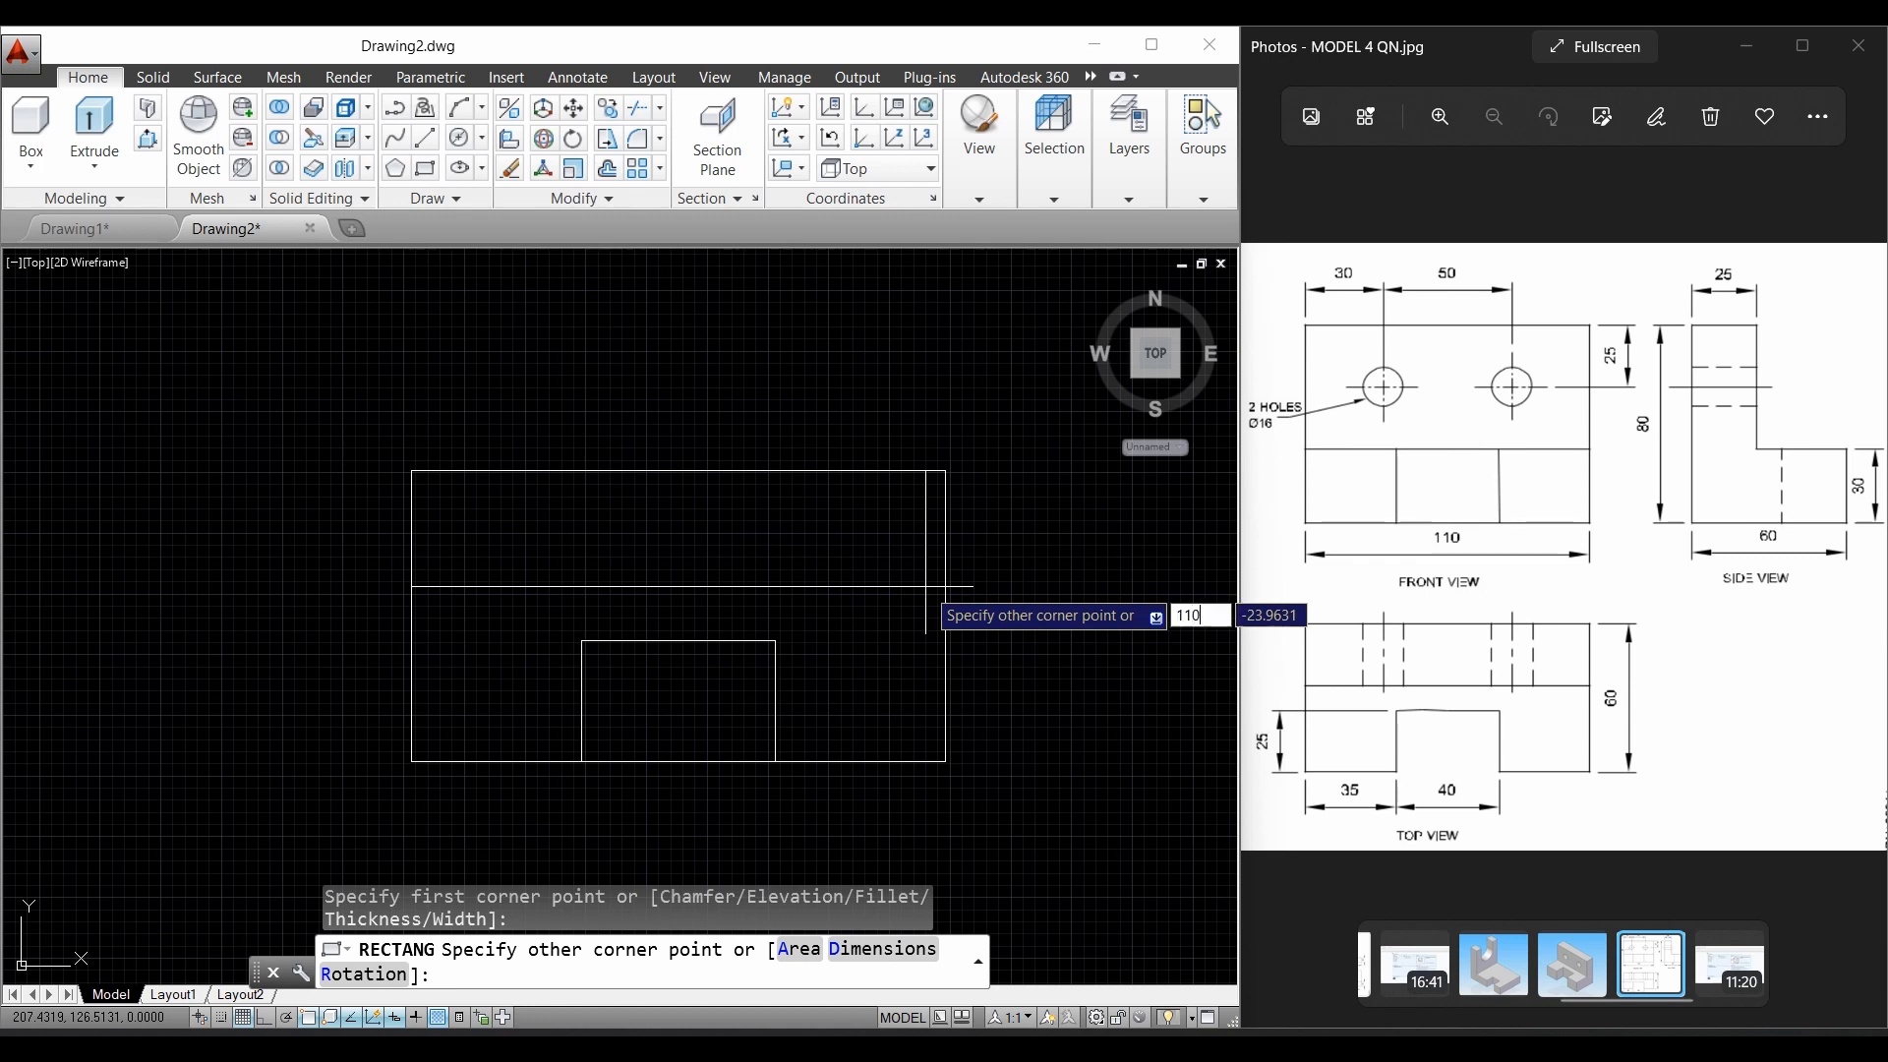
{"action": "type", "text": "0"}
{"action": "key", "text": "Tab"}
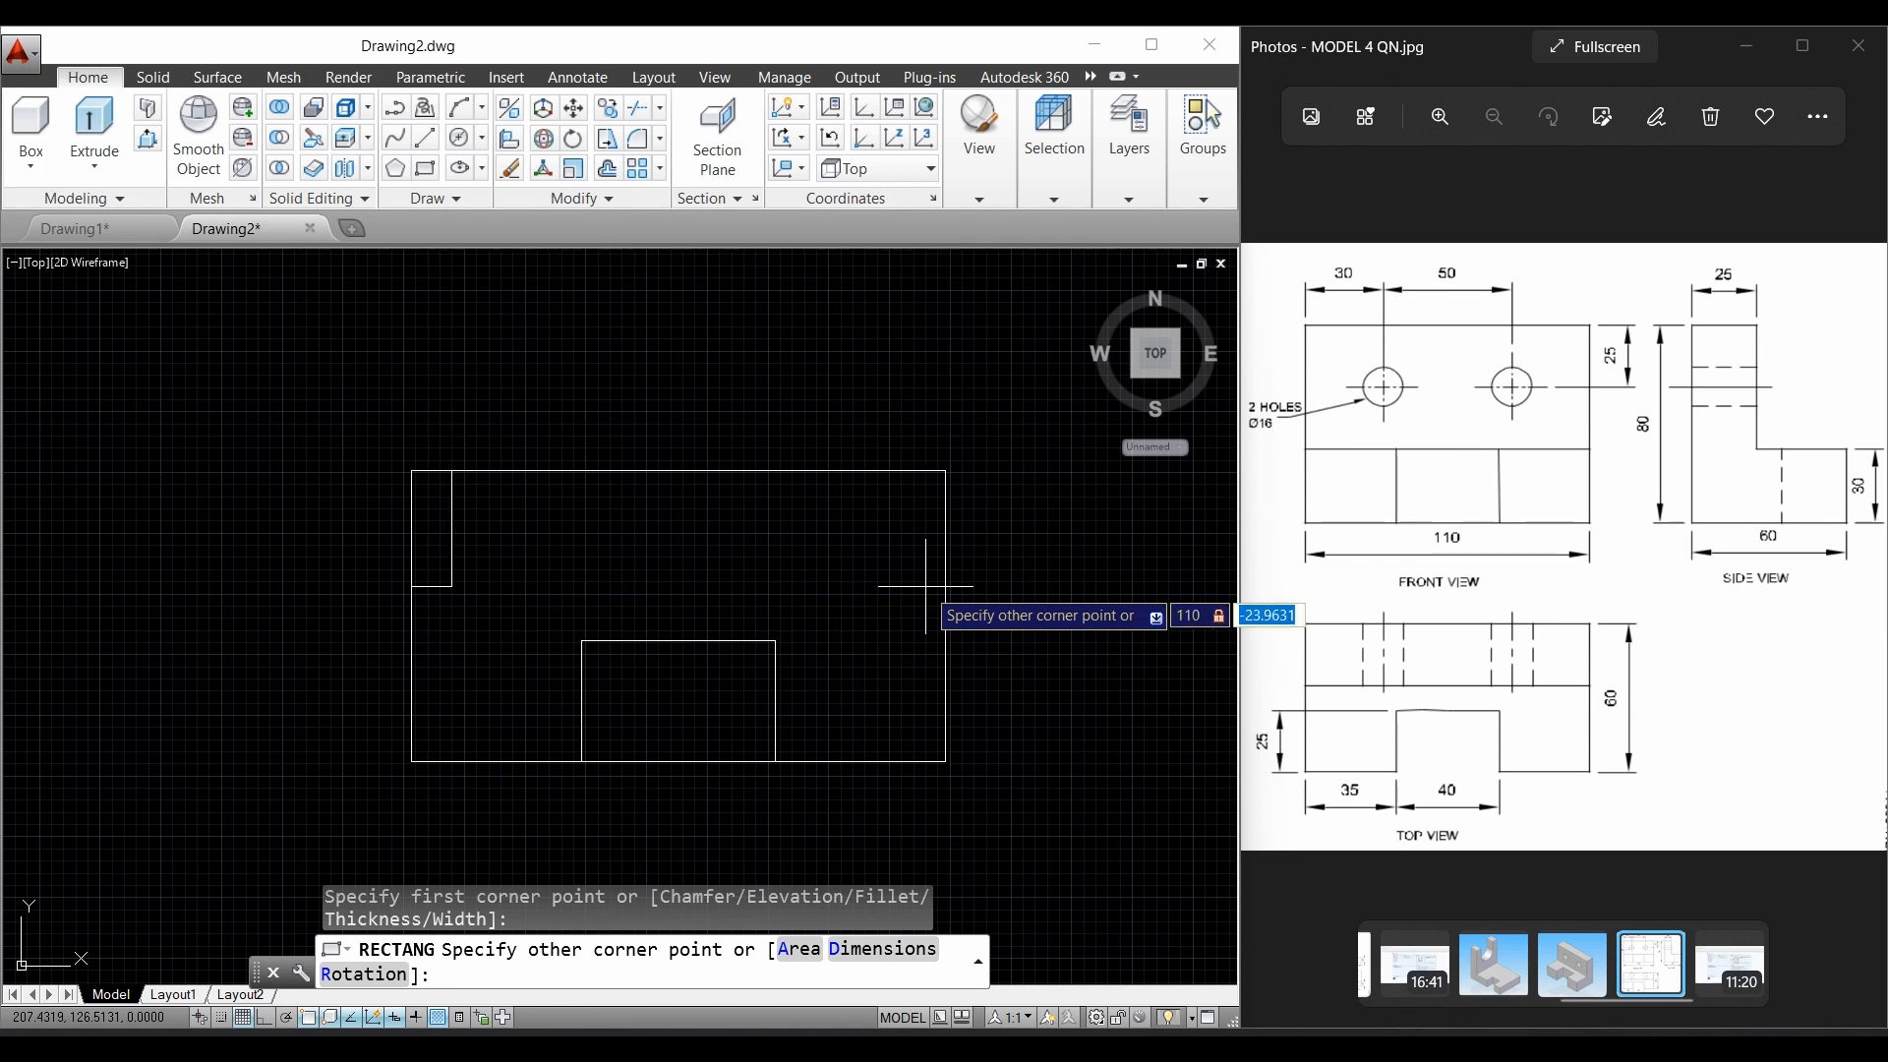
{"action": "type", "text": "-25"}
{"action": "key", "text": "Return"}
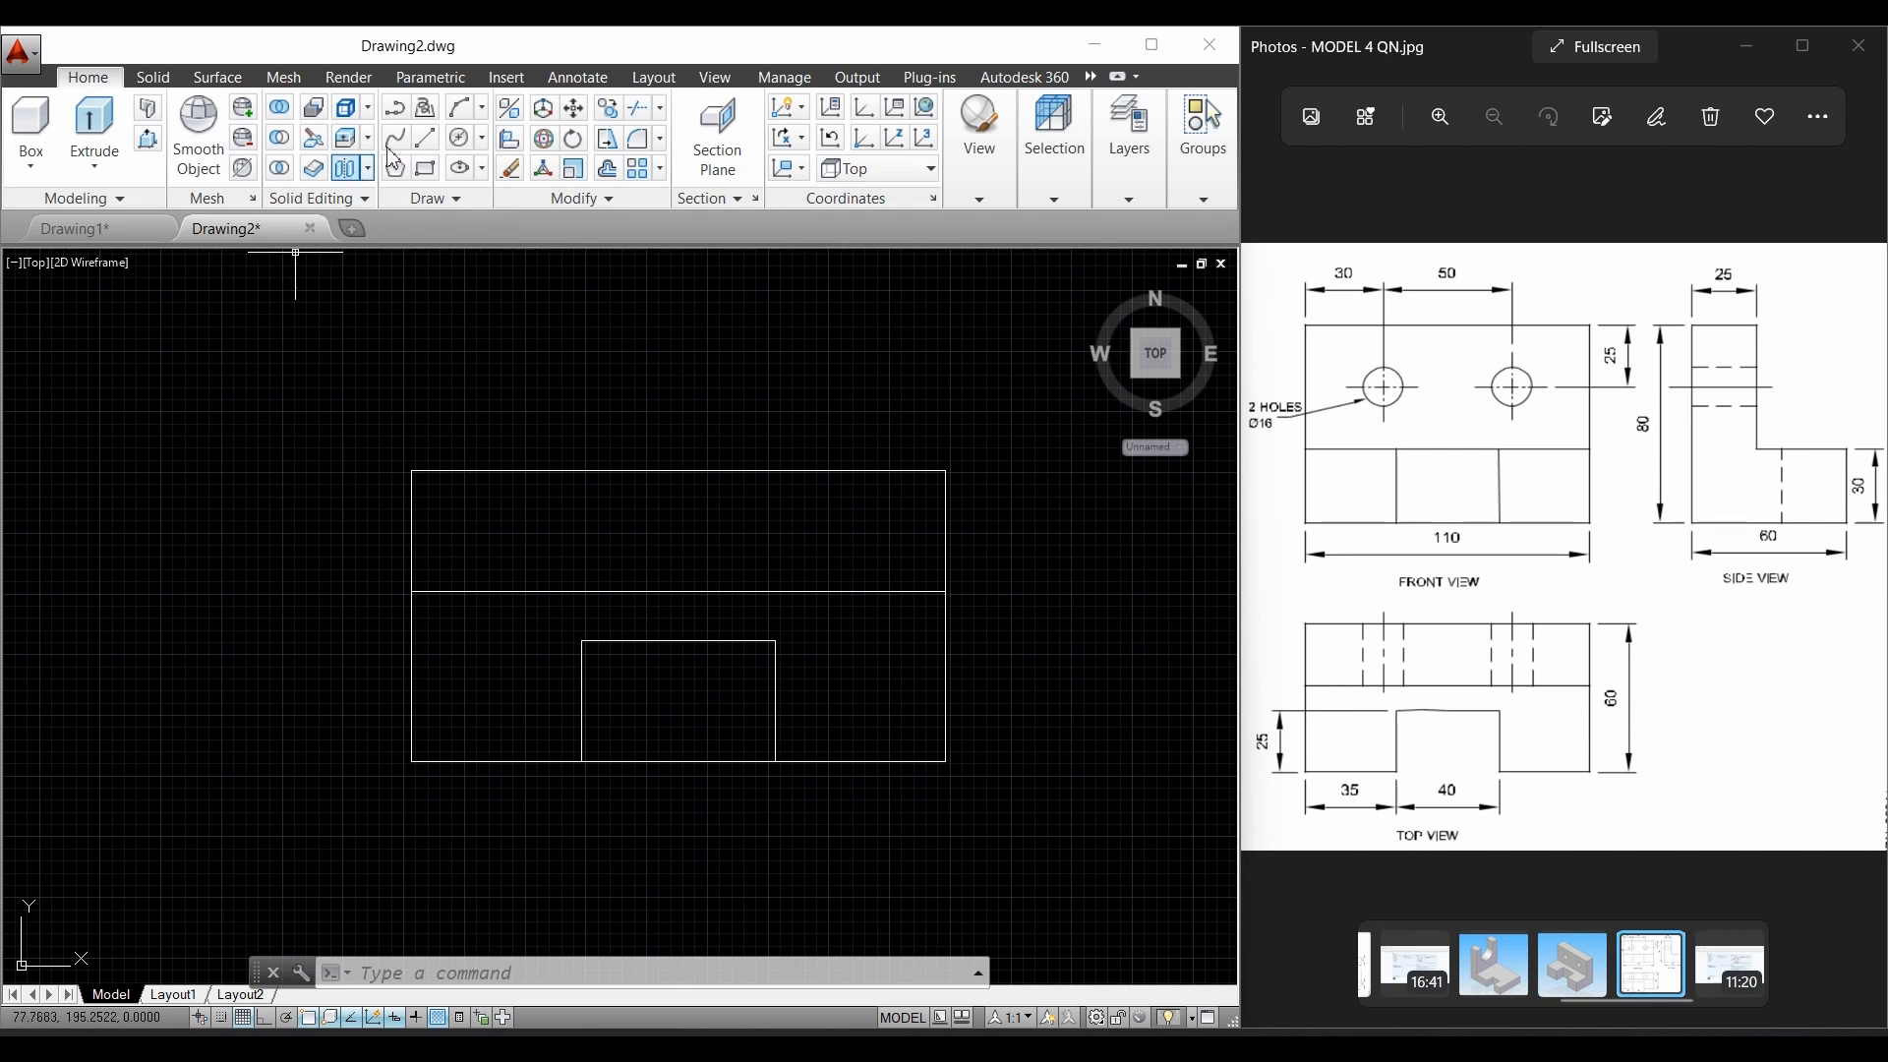
Step: Switch the model to the SE Isometric view with all three profiles in sight
{"action": "left_click", "coordinate": [722, 86]}
{"action": "left_click", "coordinate": [160, 173]}
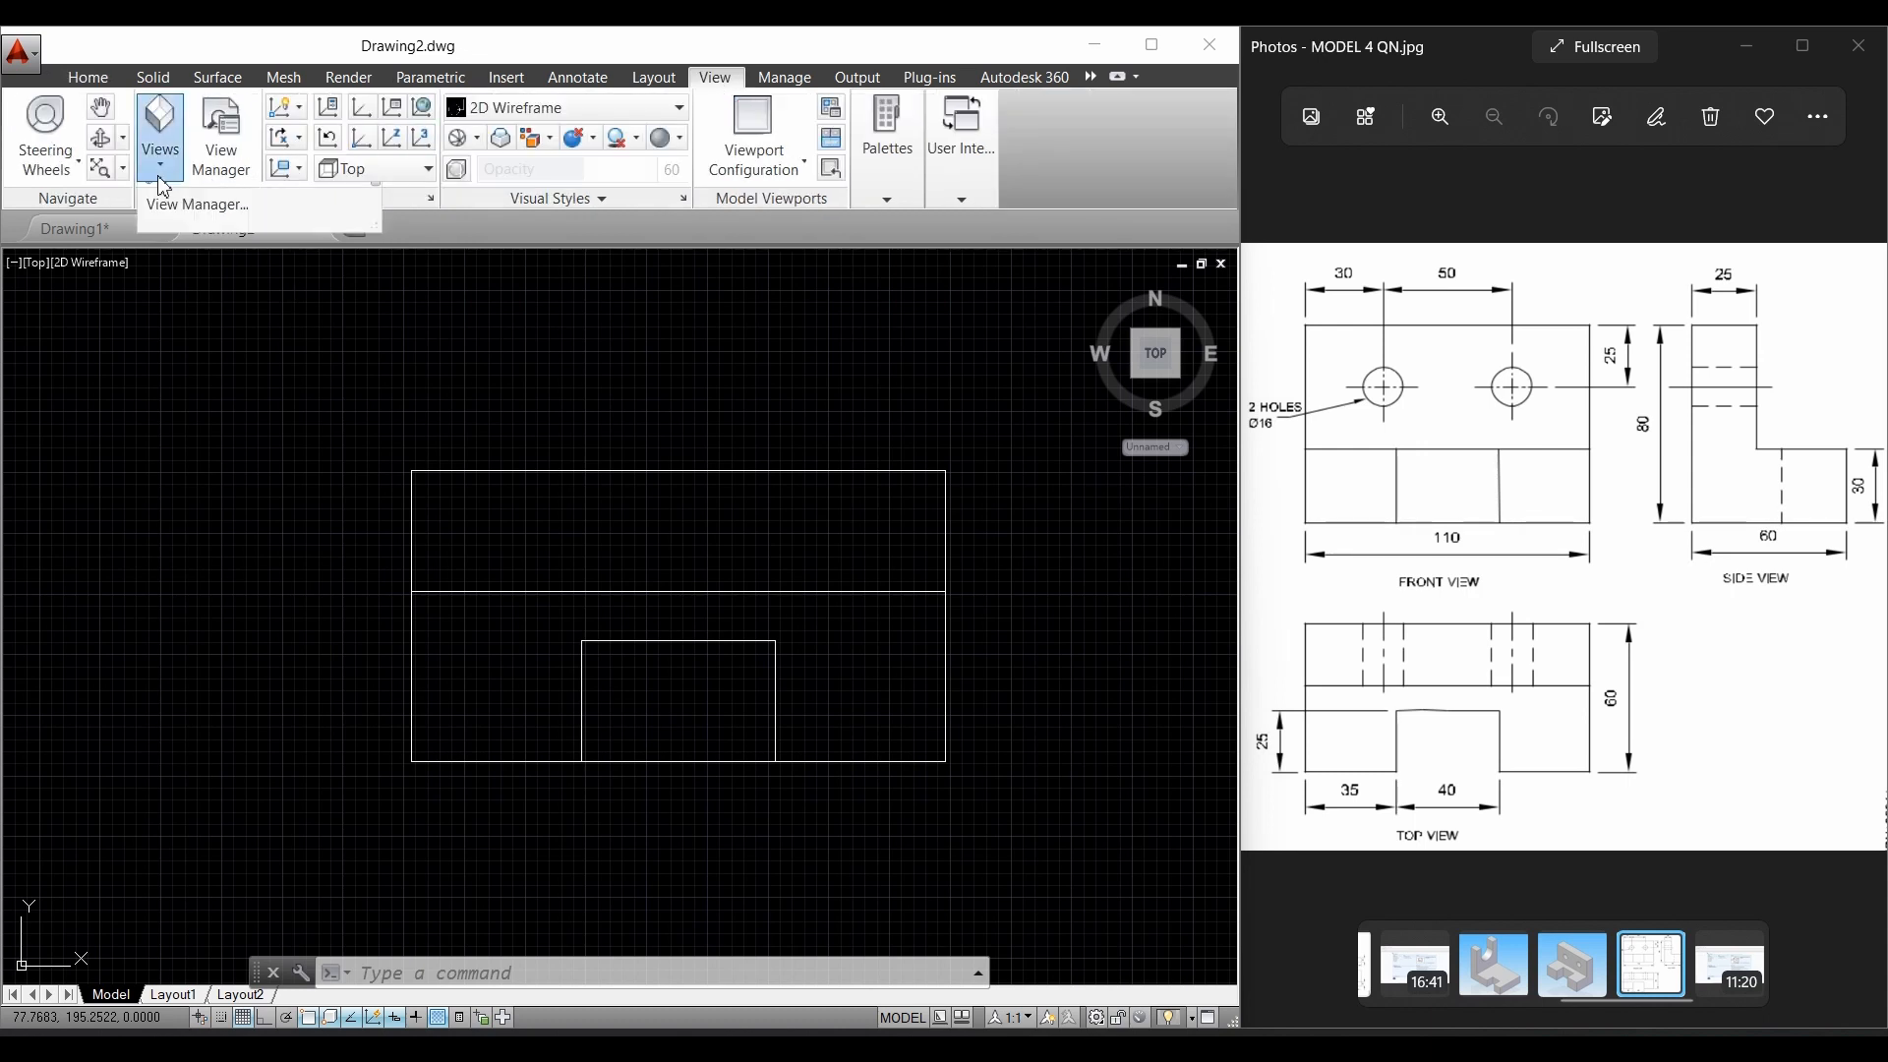
{"action": "left_click", "coordinate": [175, 363]}
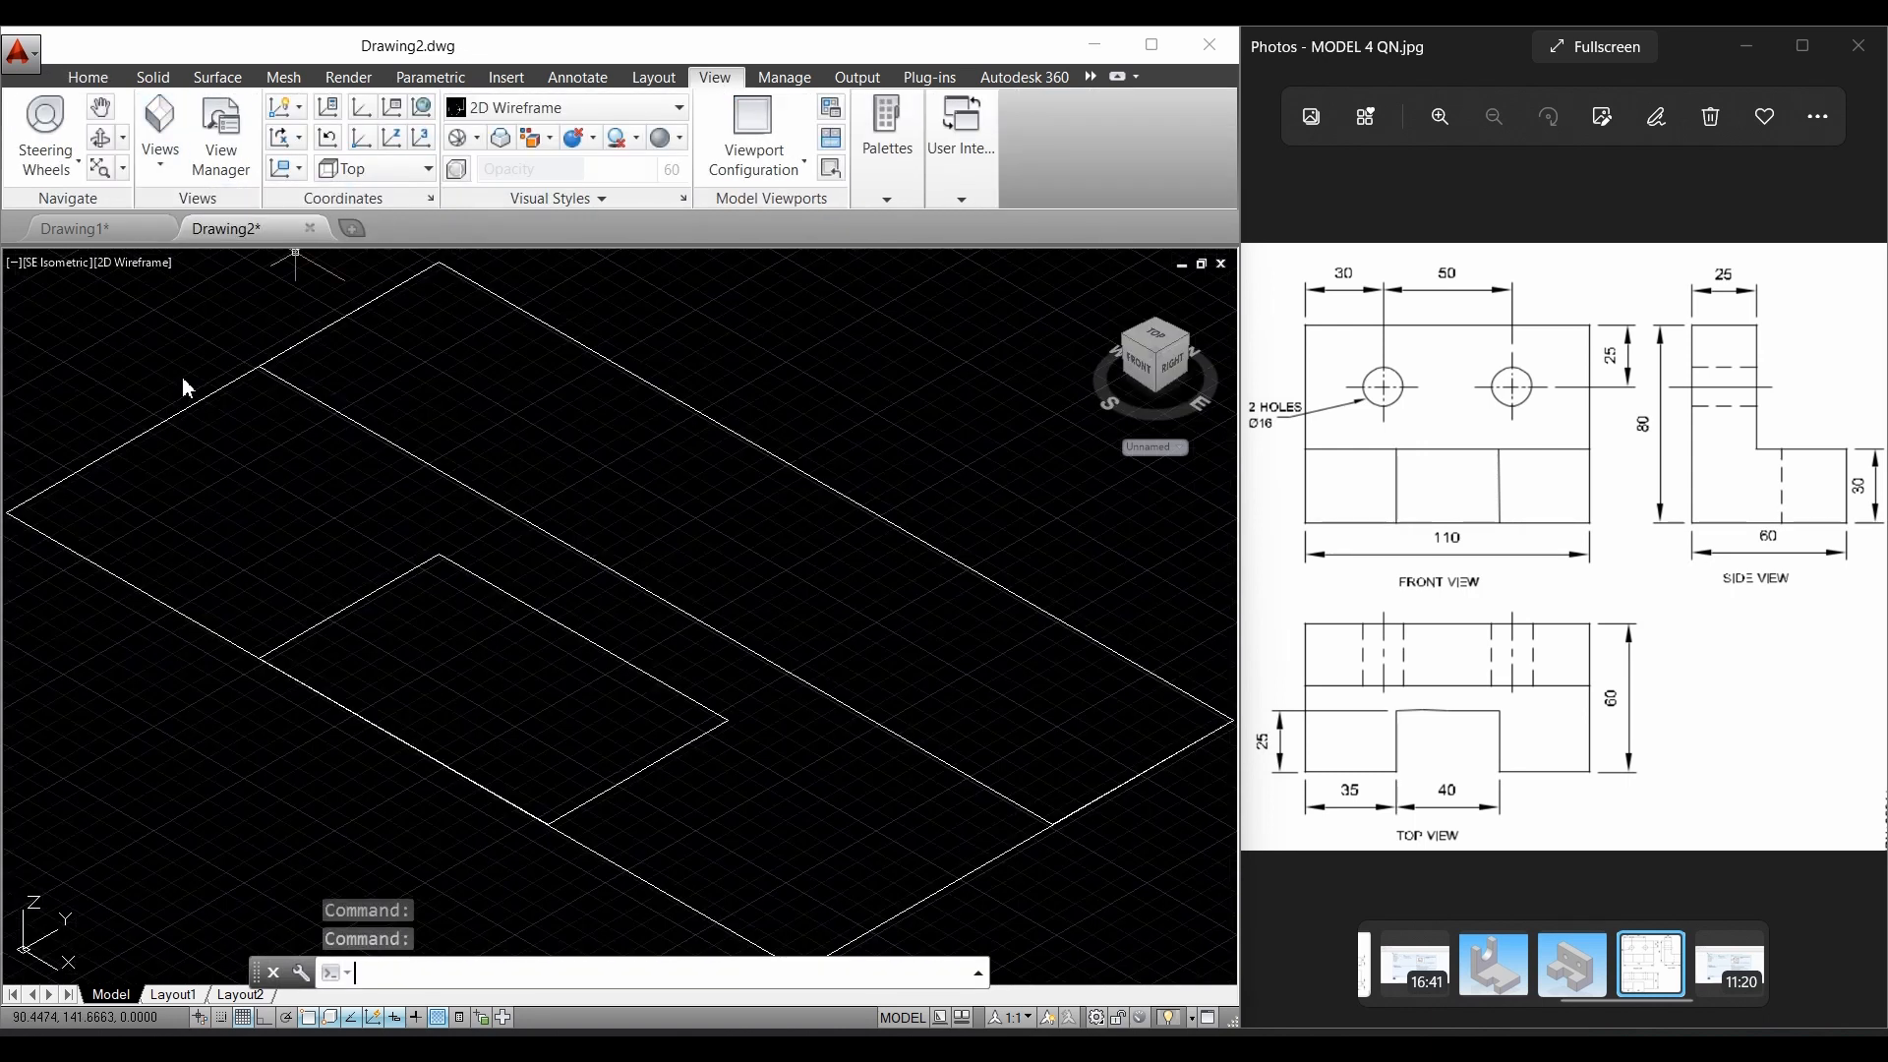
{"action": "scroll", "coordinate": [678, 532], "scroll_direction": "down", "scroll_amount": 2}
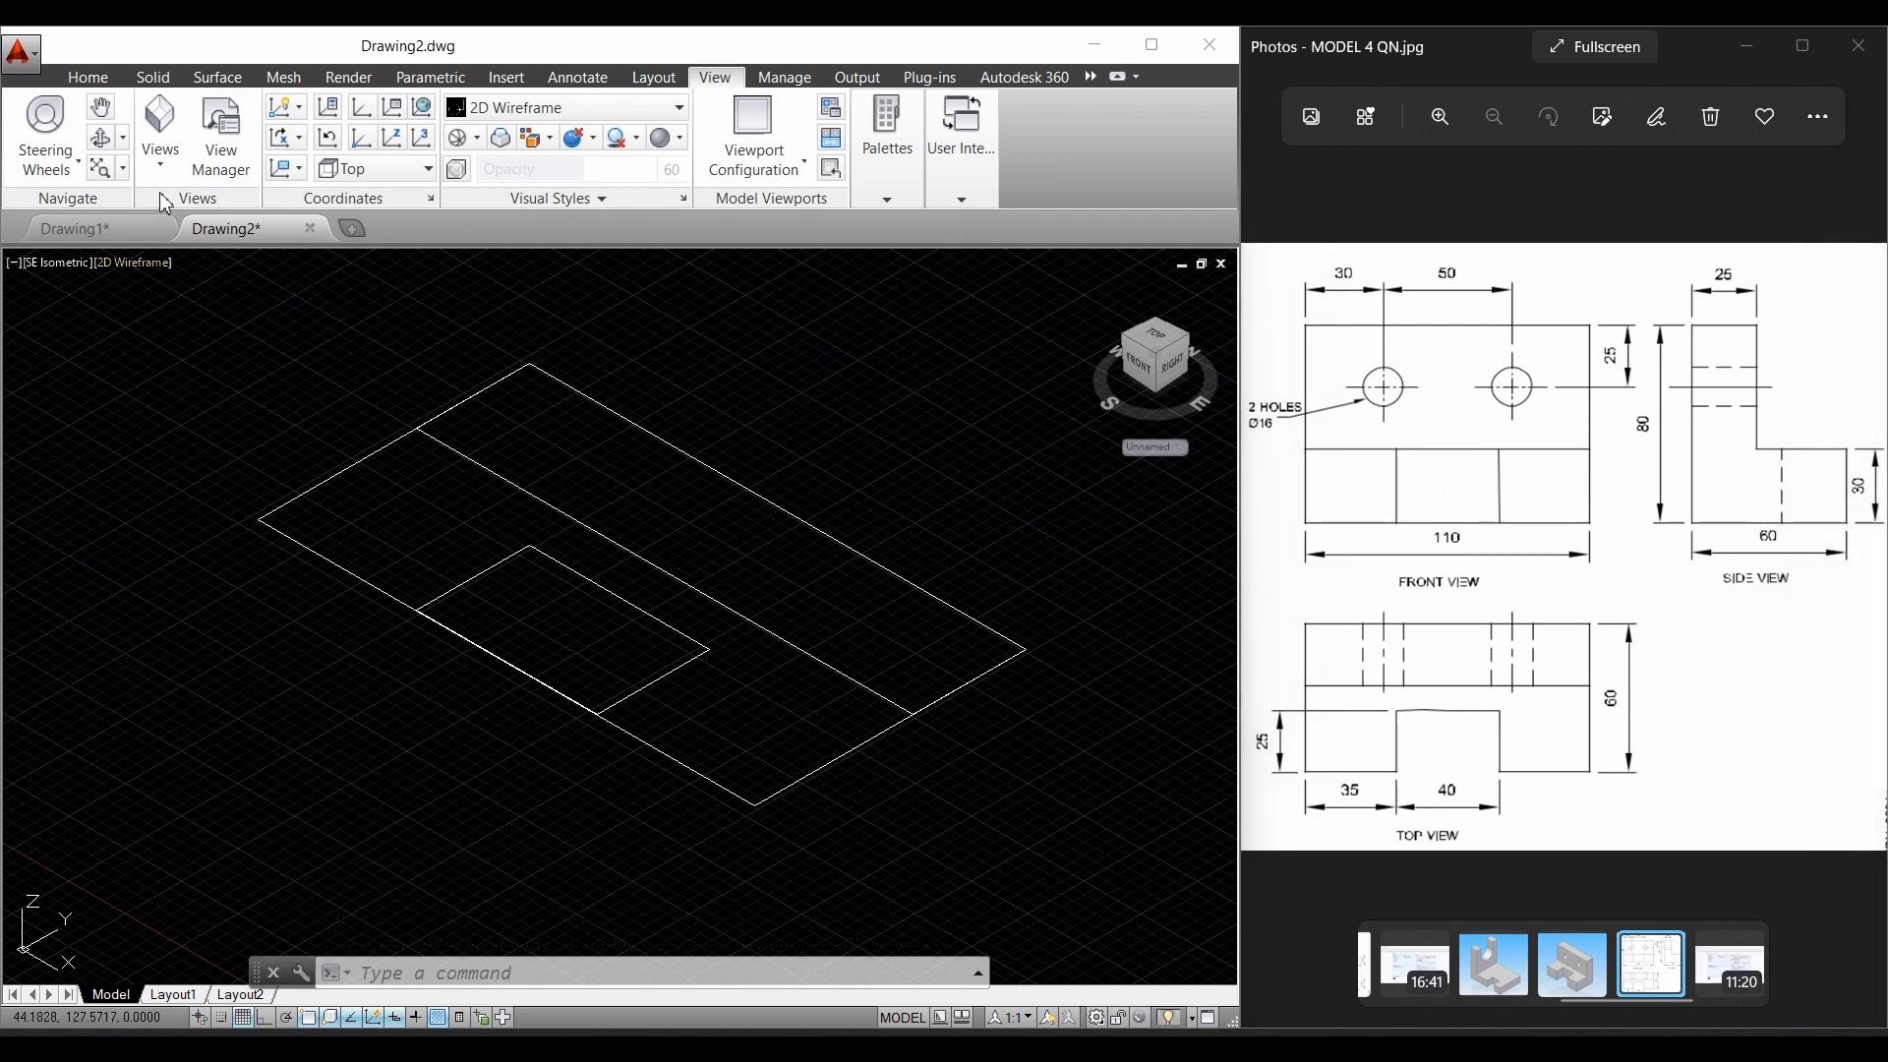
Step: Extrude the 110 by 60 mm outer rectangle 30 mm upward as the base block
{"action": "left_click", "coordinate": [93, 78]}
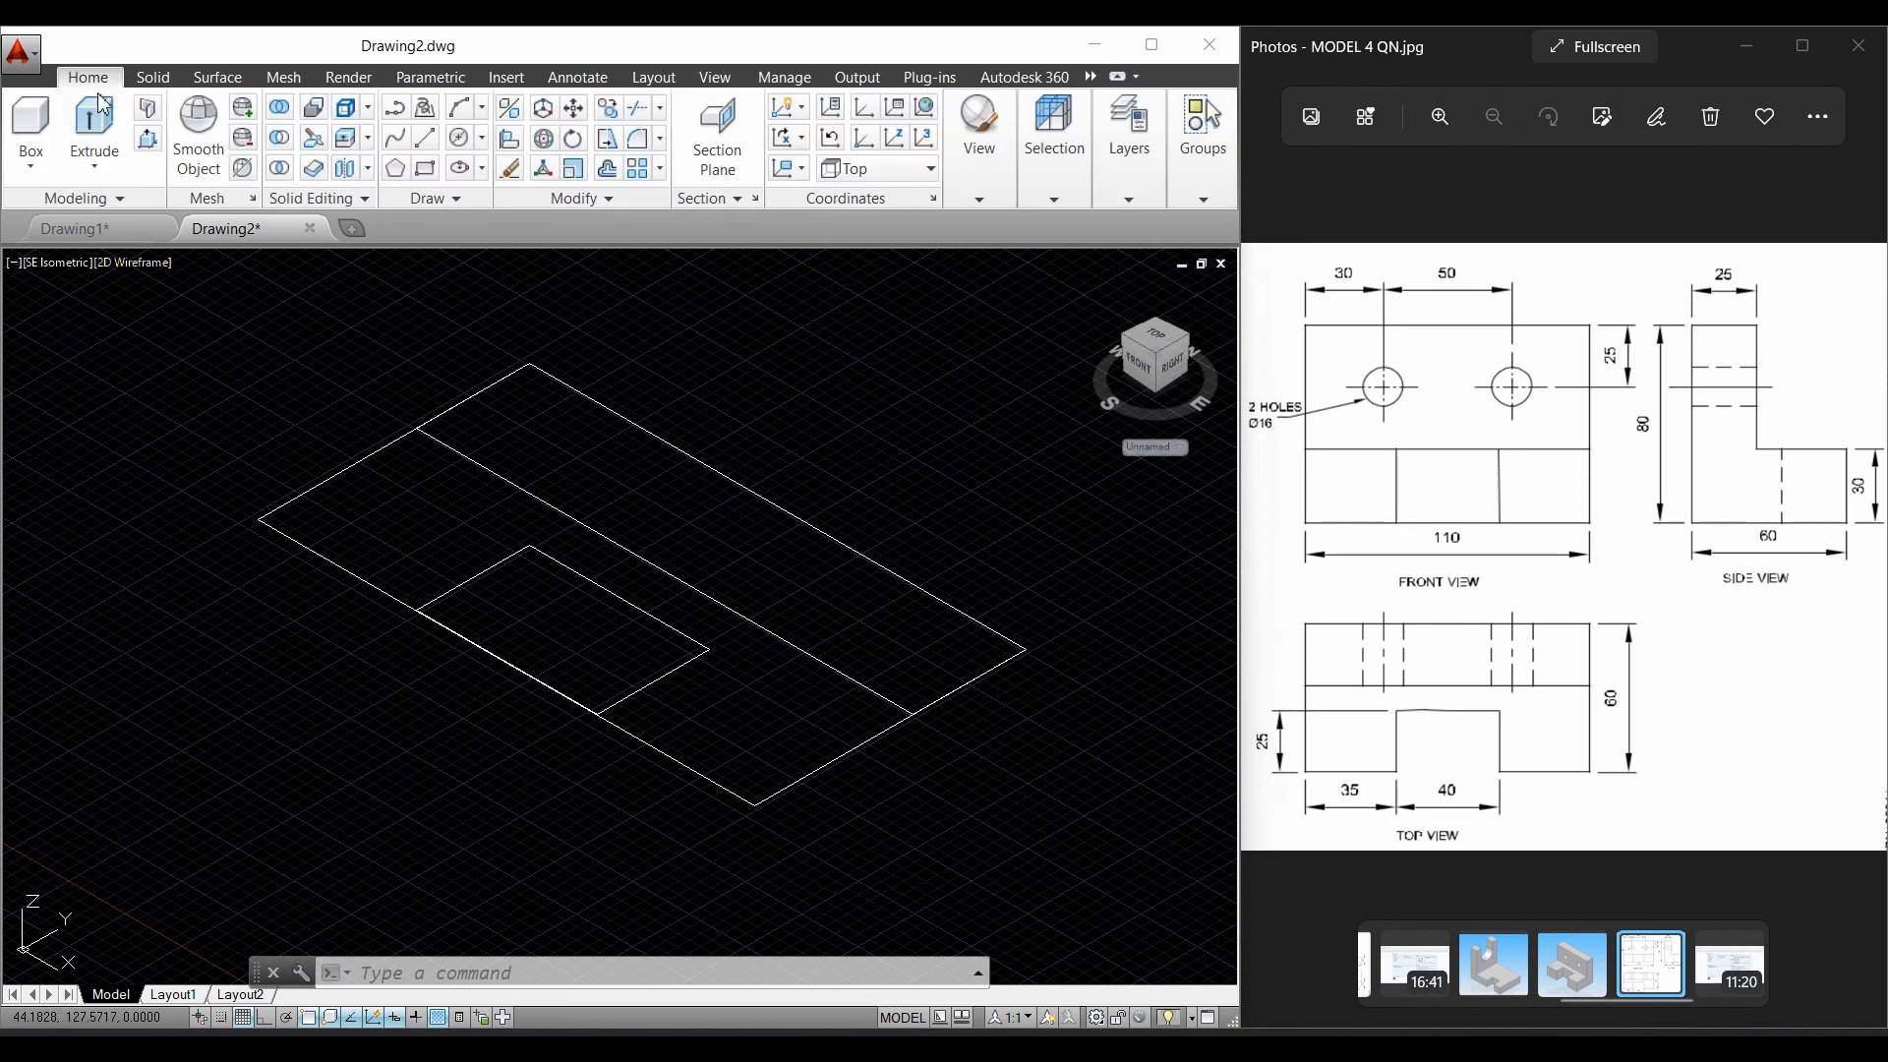
{"action": "left_click", "coordinate": [99, 122]}
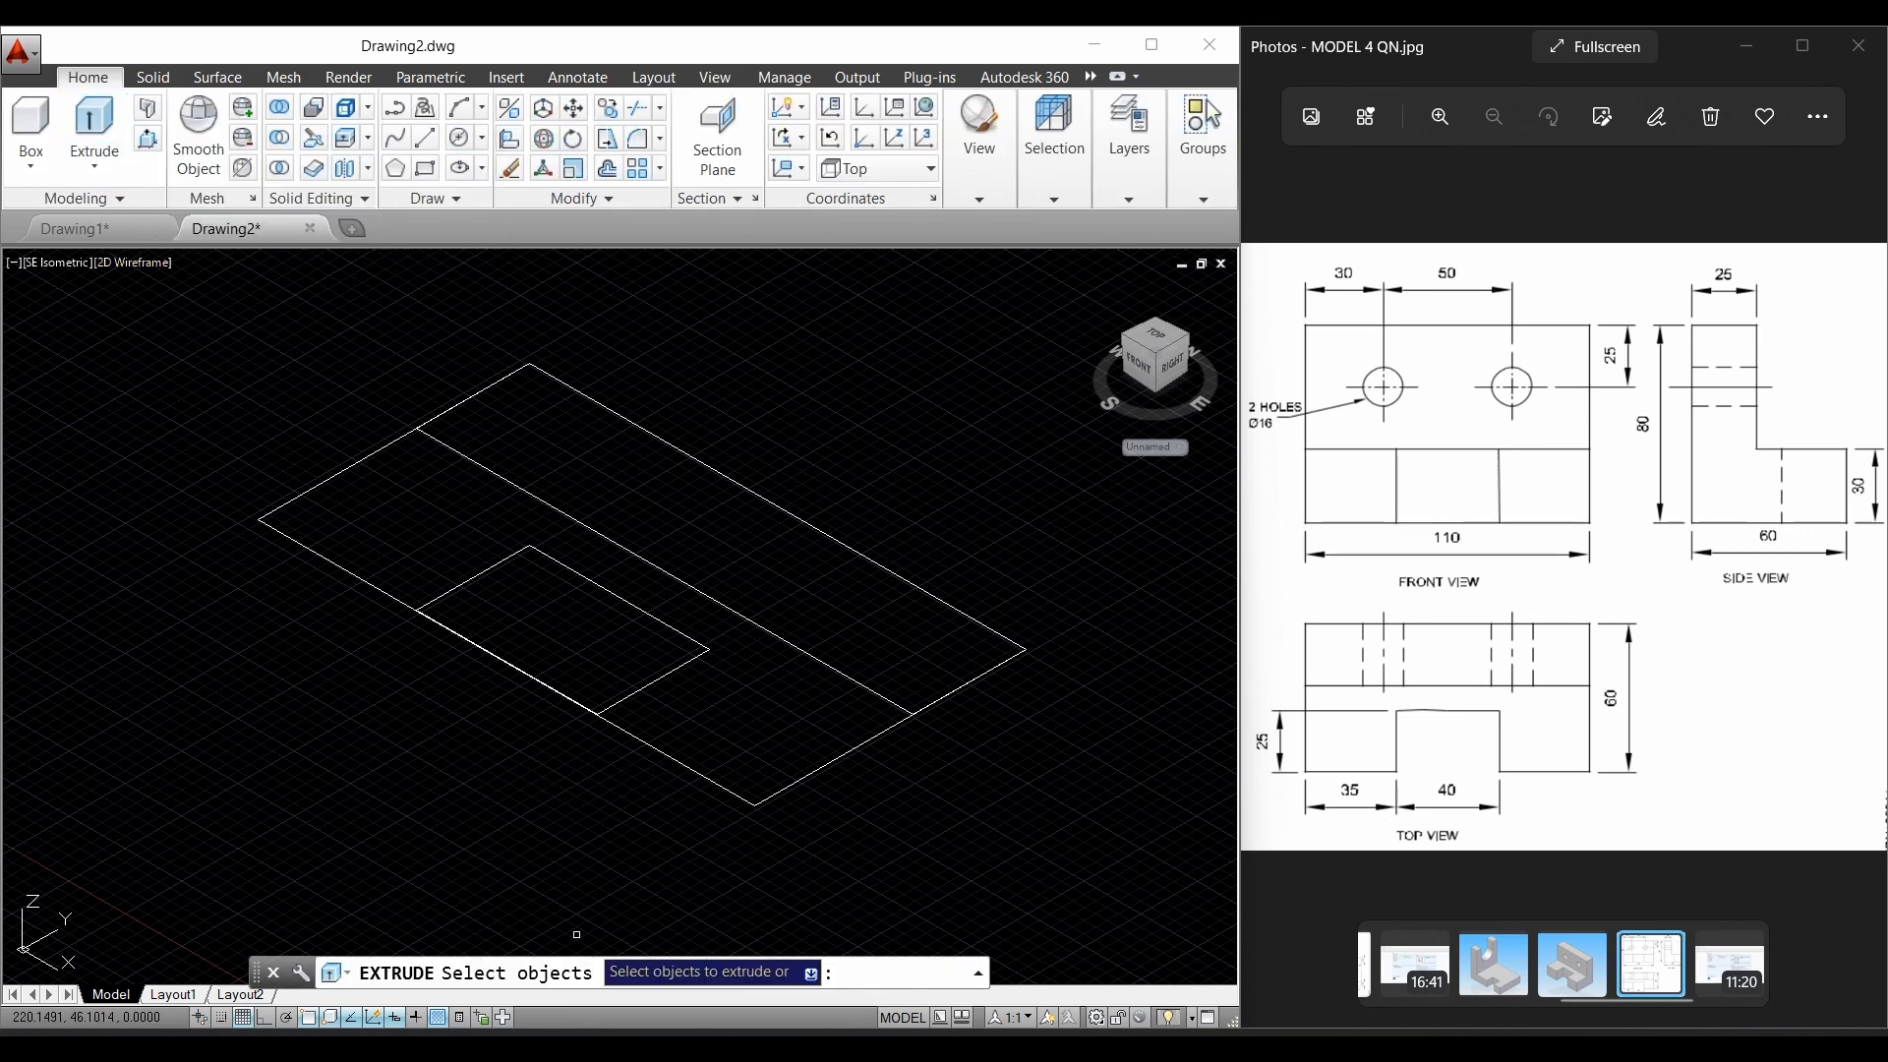
{"action": "left_click", "coordinate": [788, 788]}
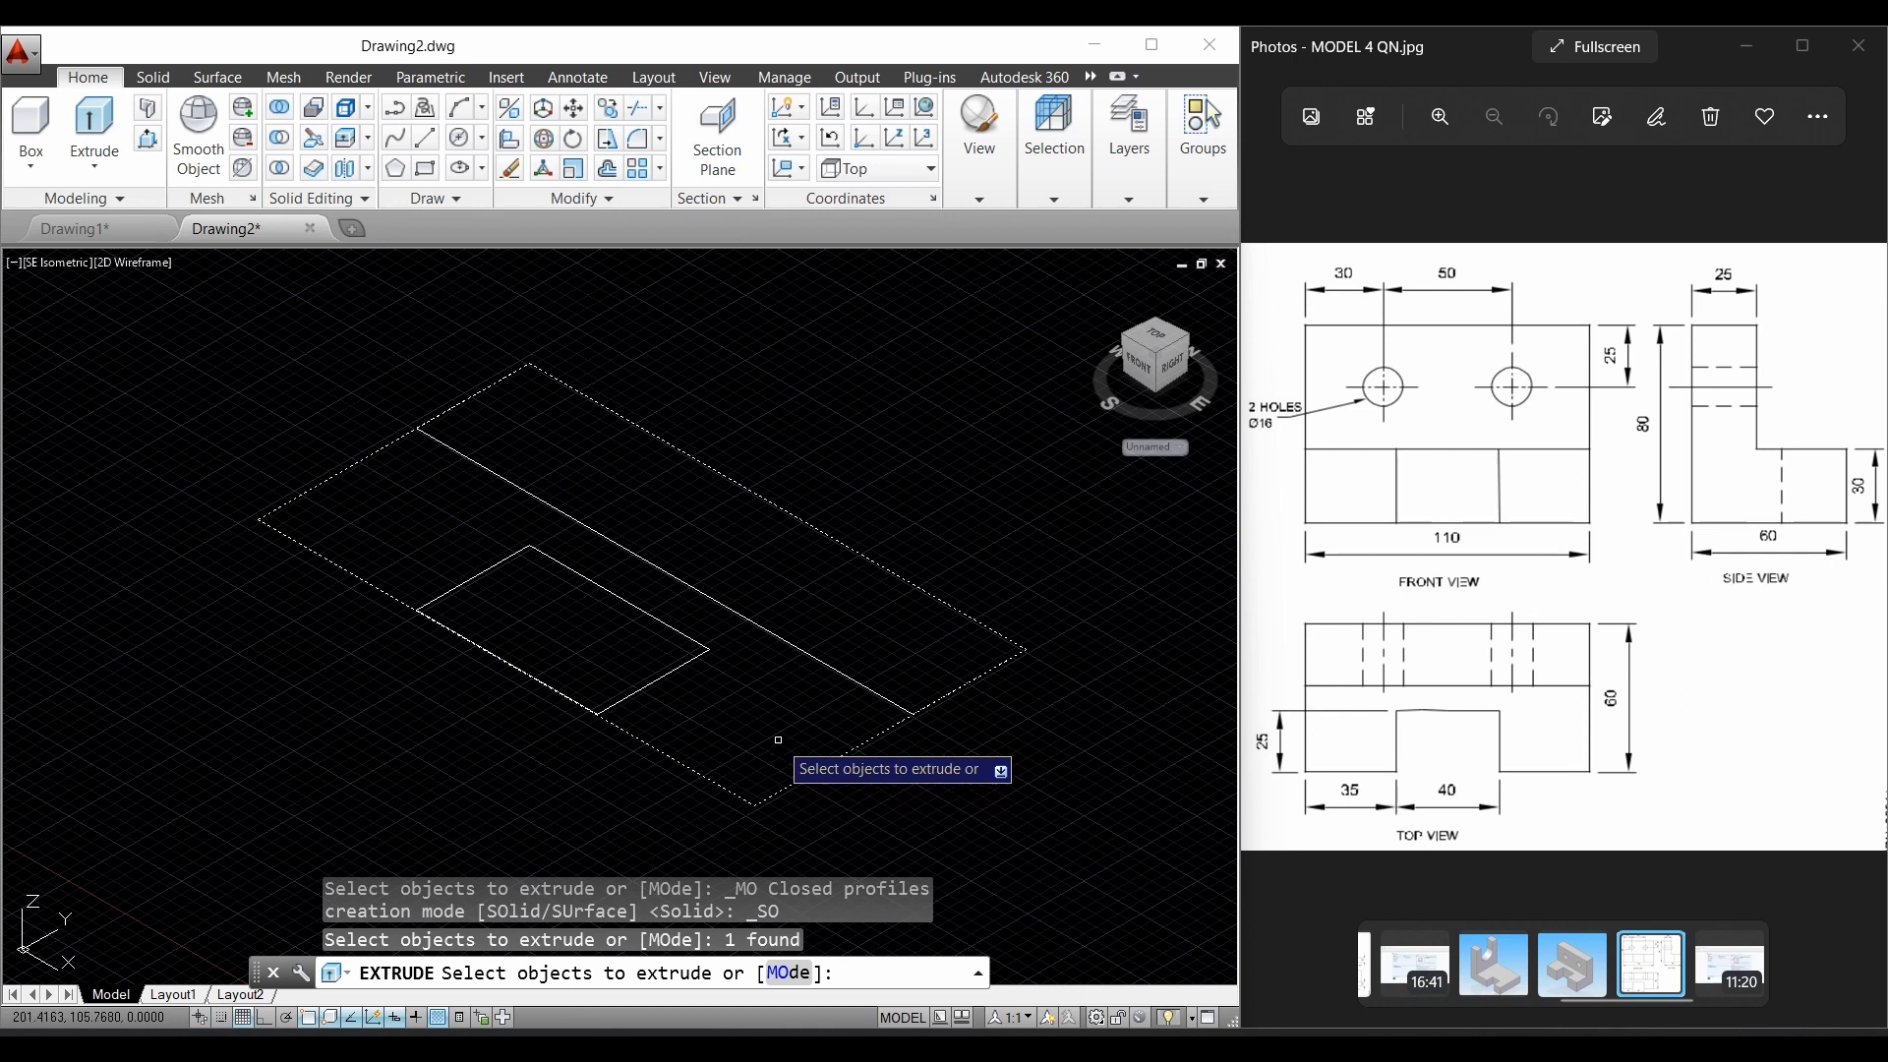
{"action": "key", "text": "Return"}
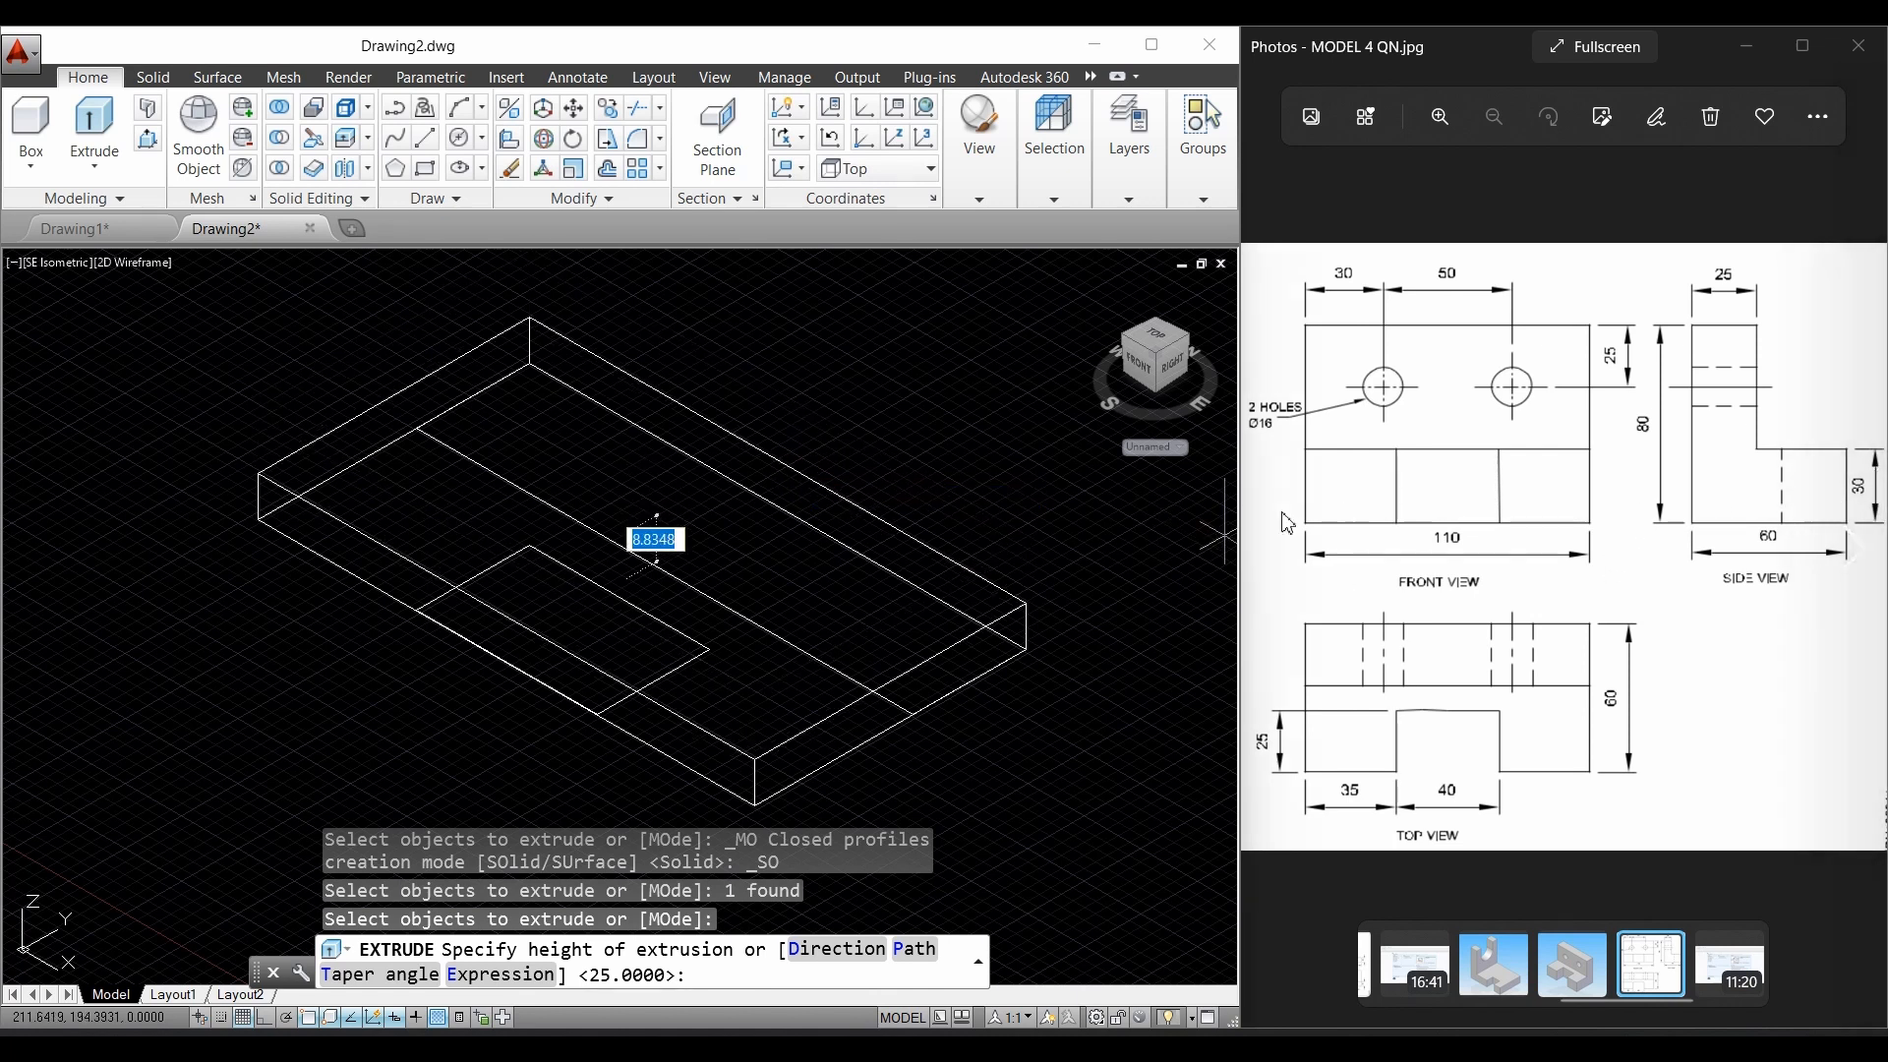
{"action": "type", "text": "30"}
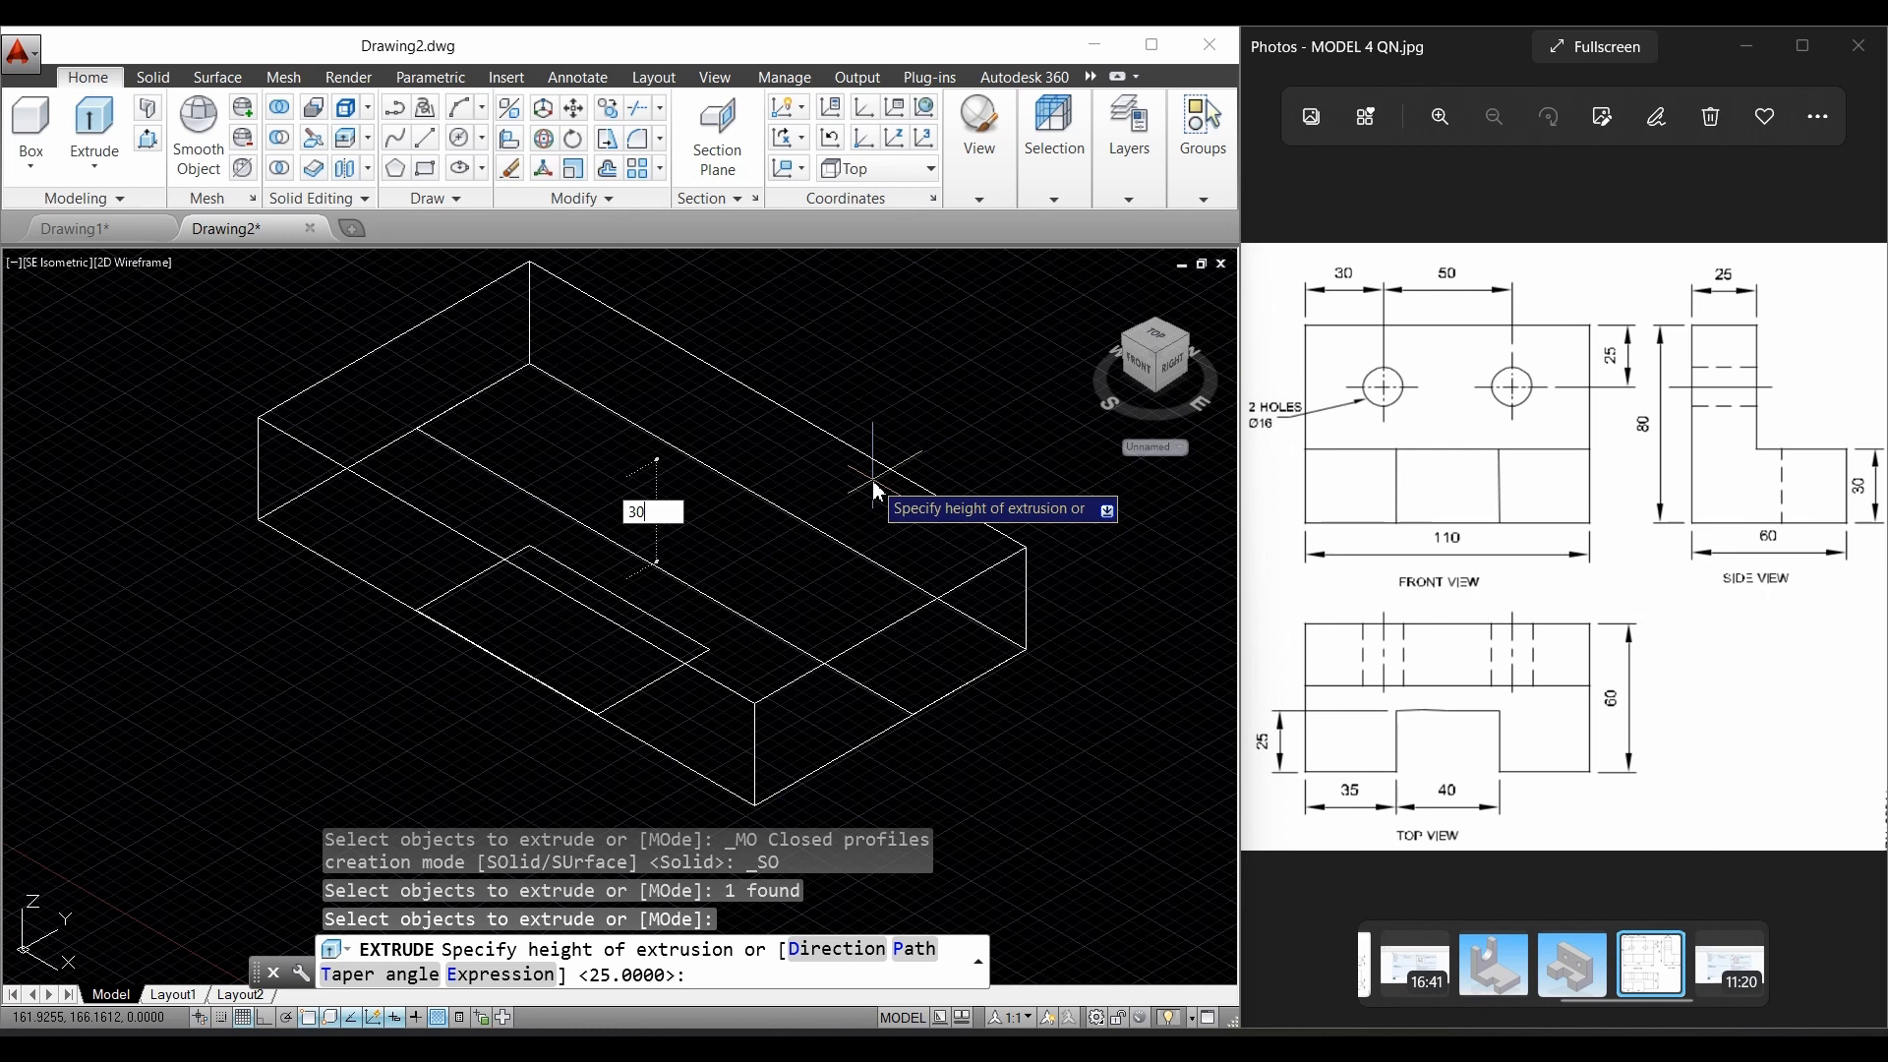
{"action": "key", "text": "Return"}
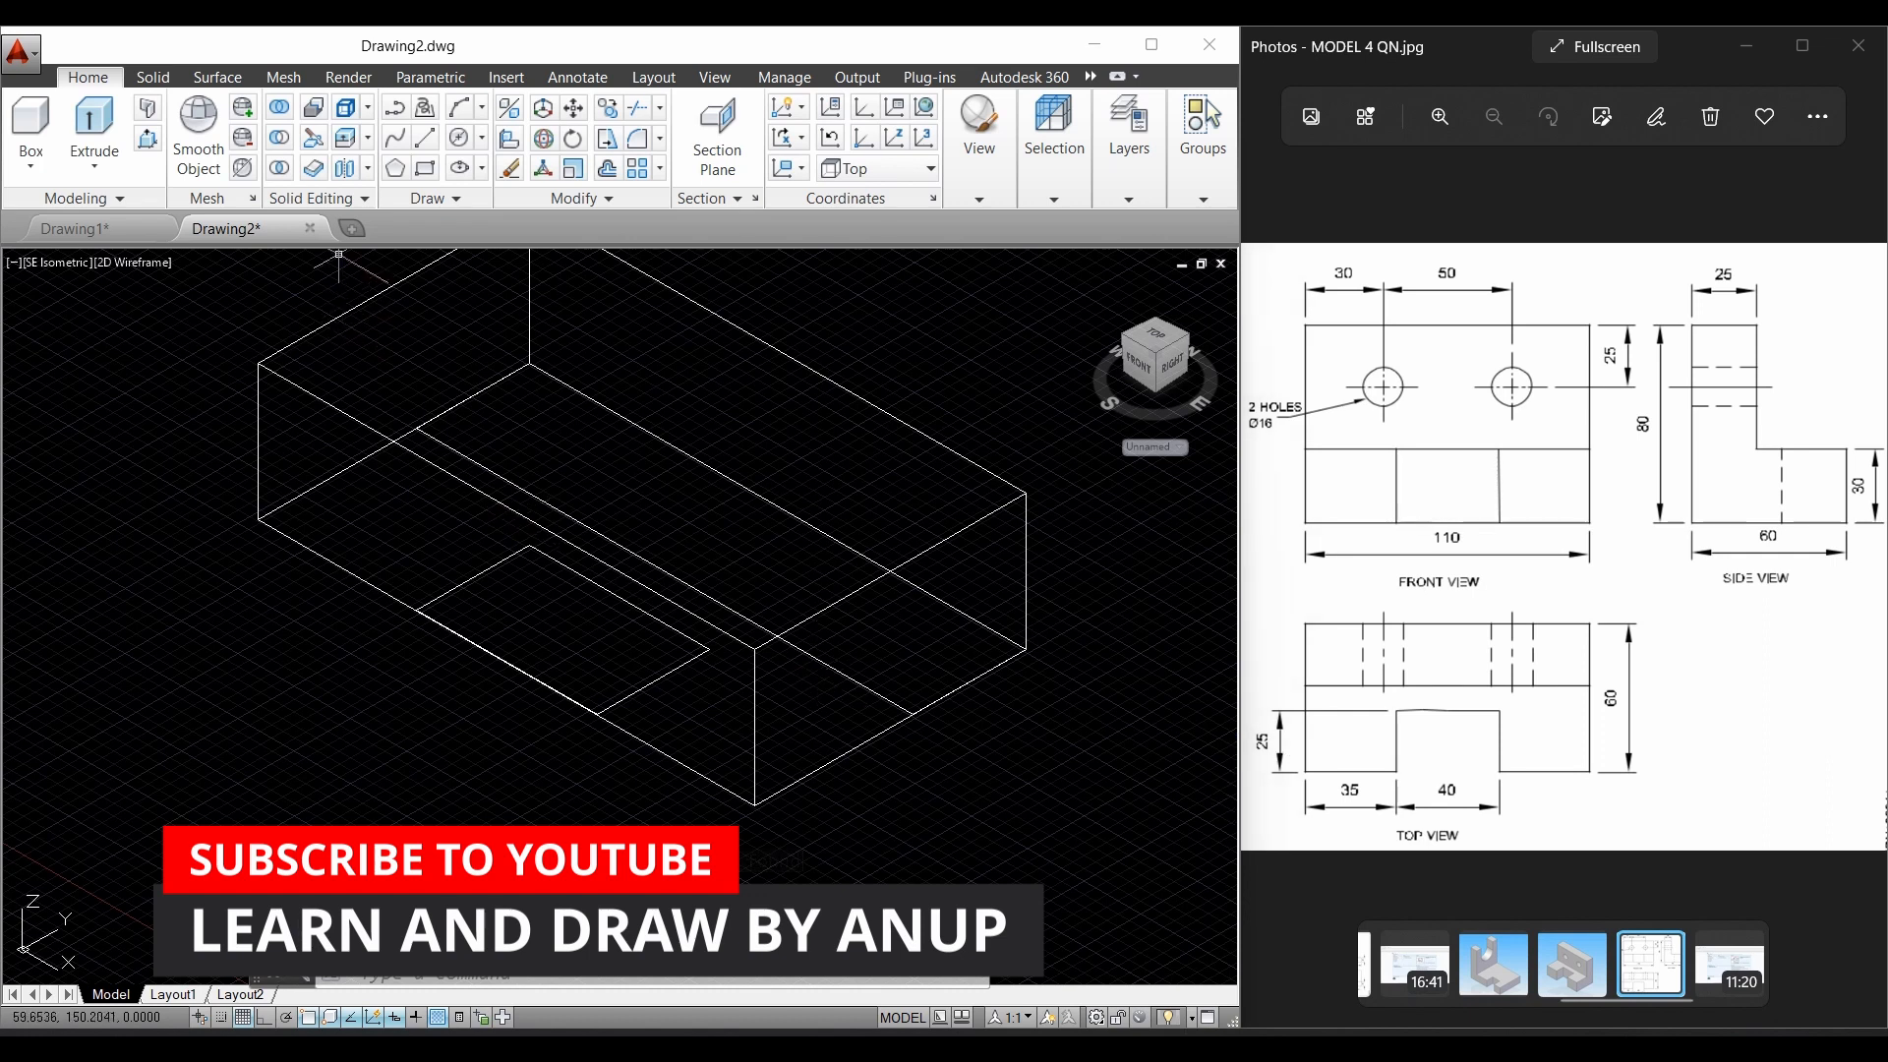
Step: Extrude the 40 by 25 mm slot rectangle 30 mm upward as a solid
{"action": "left_click", "coordinate": [94, 147]}
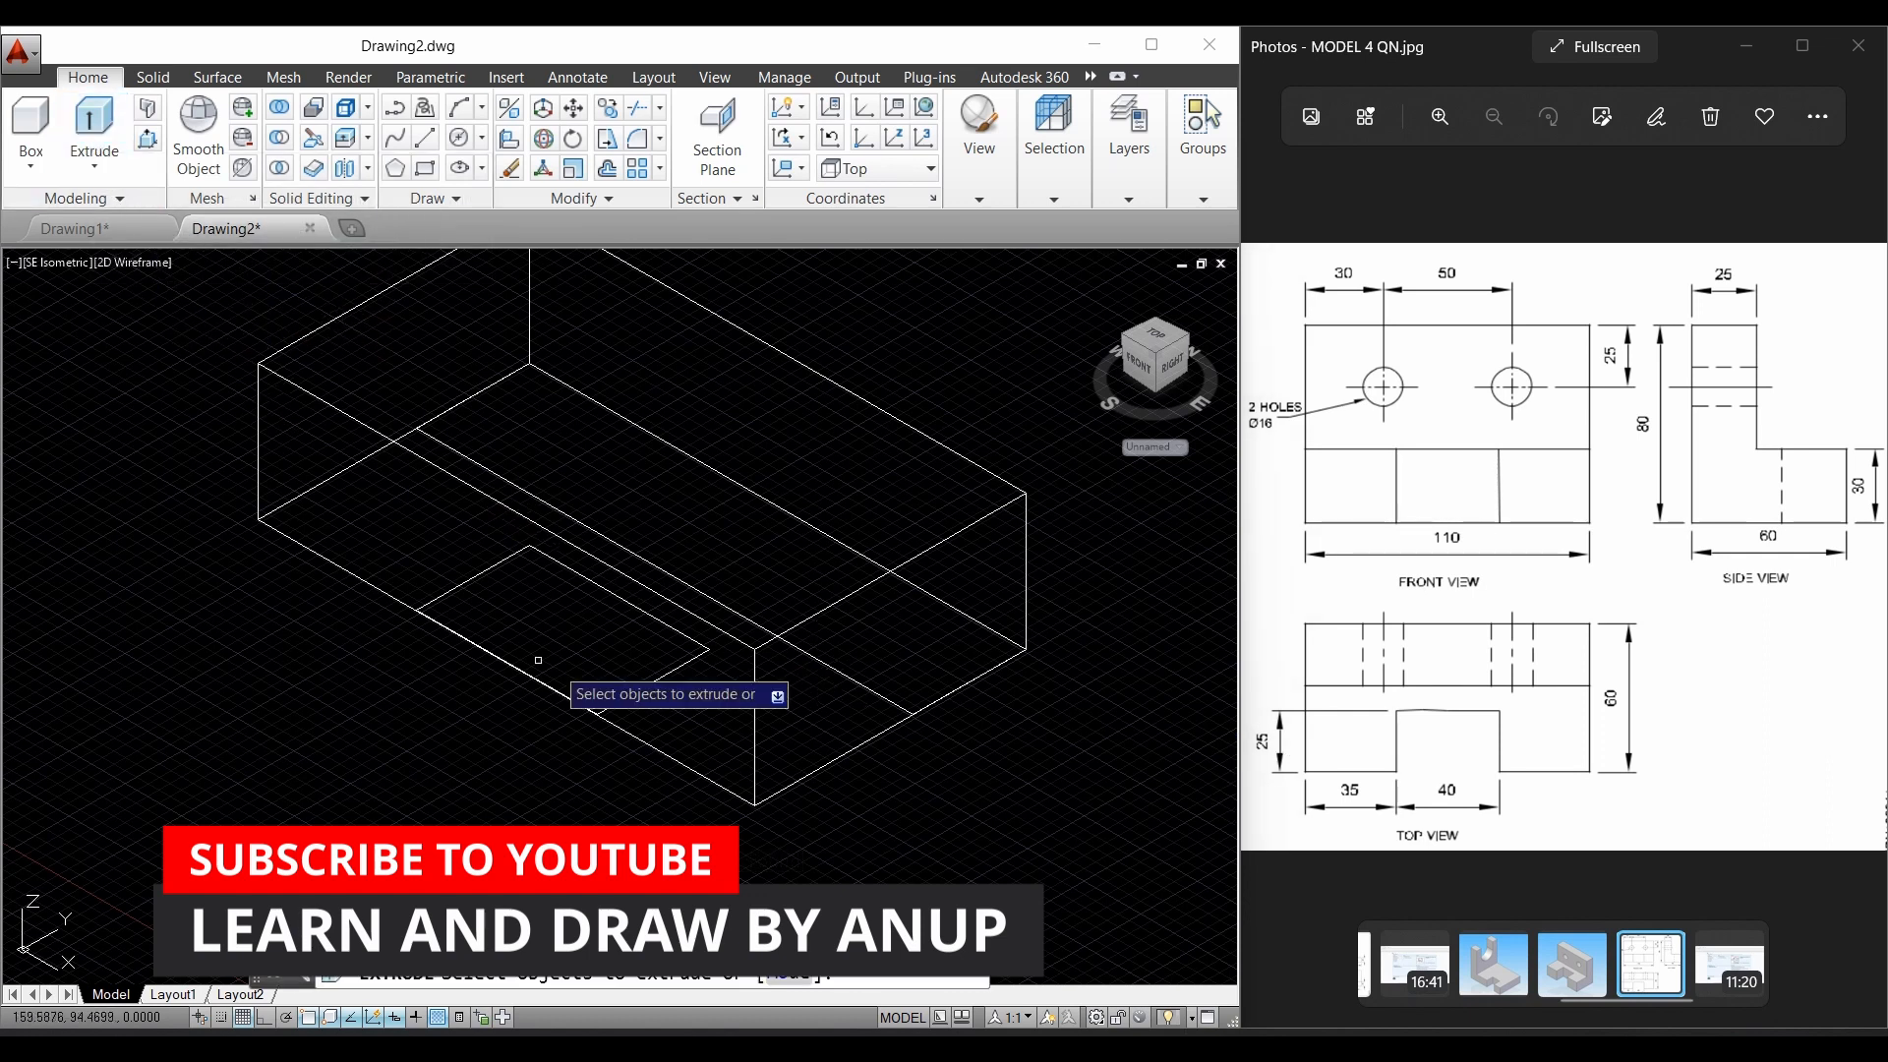
{"action": "left_click", "coordinate": [656, 682]}
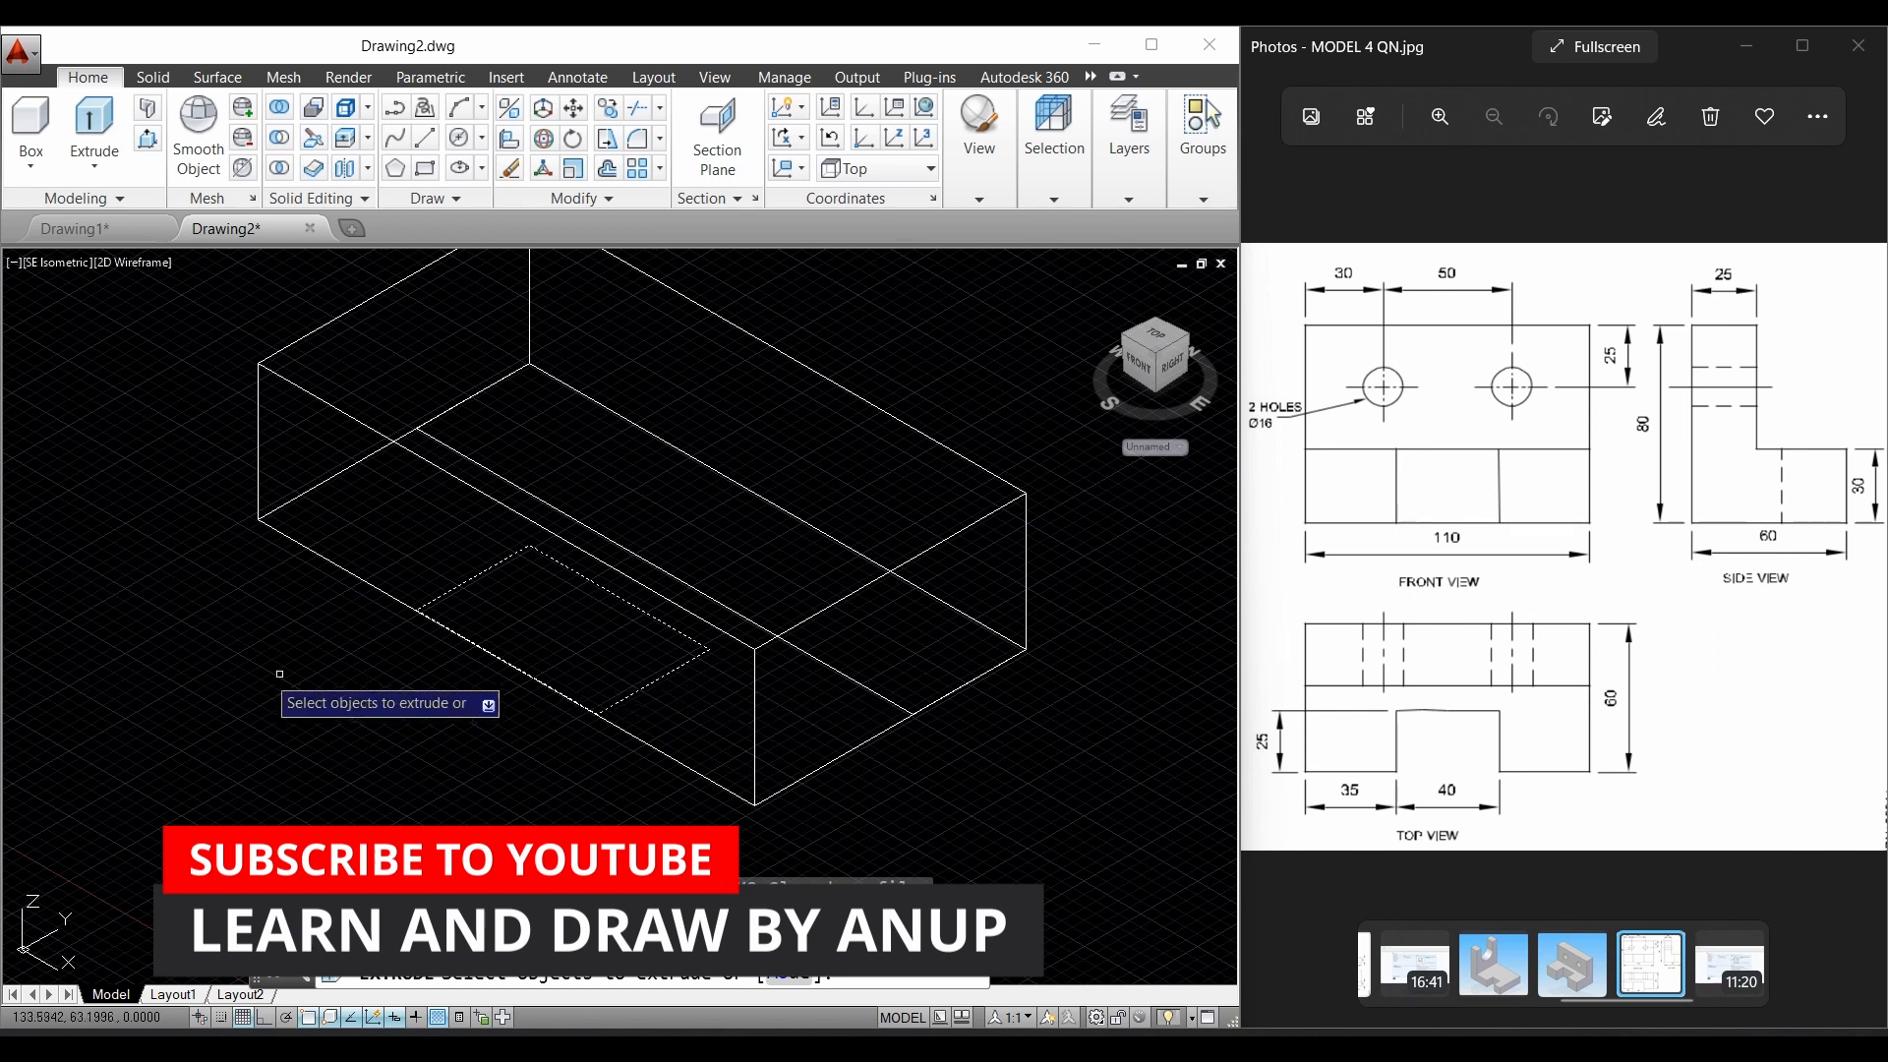
{"action": "key", "text": "Return"}
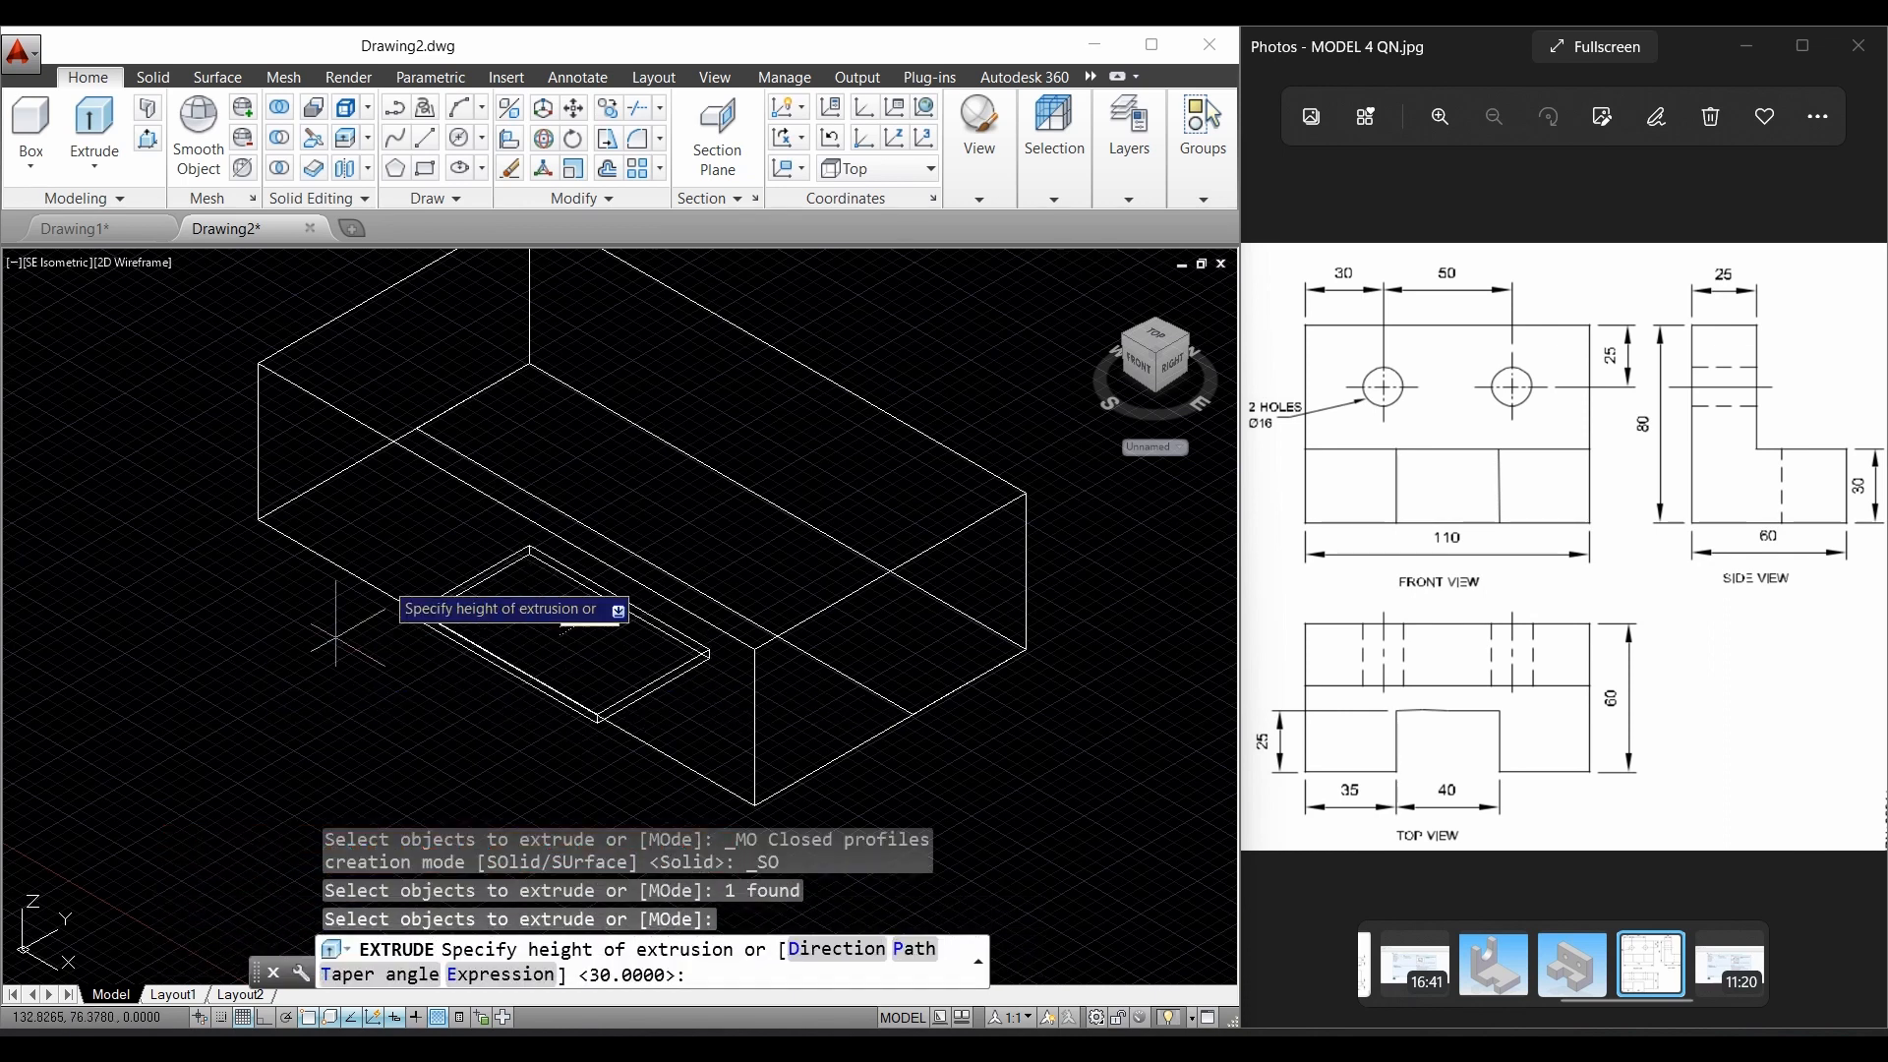
{"action": "type", "text": "30"}
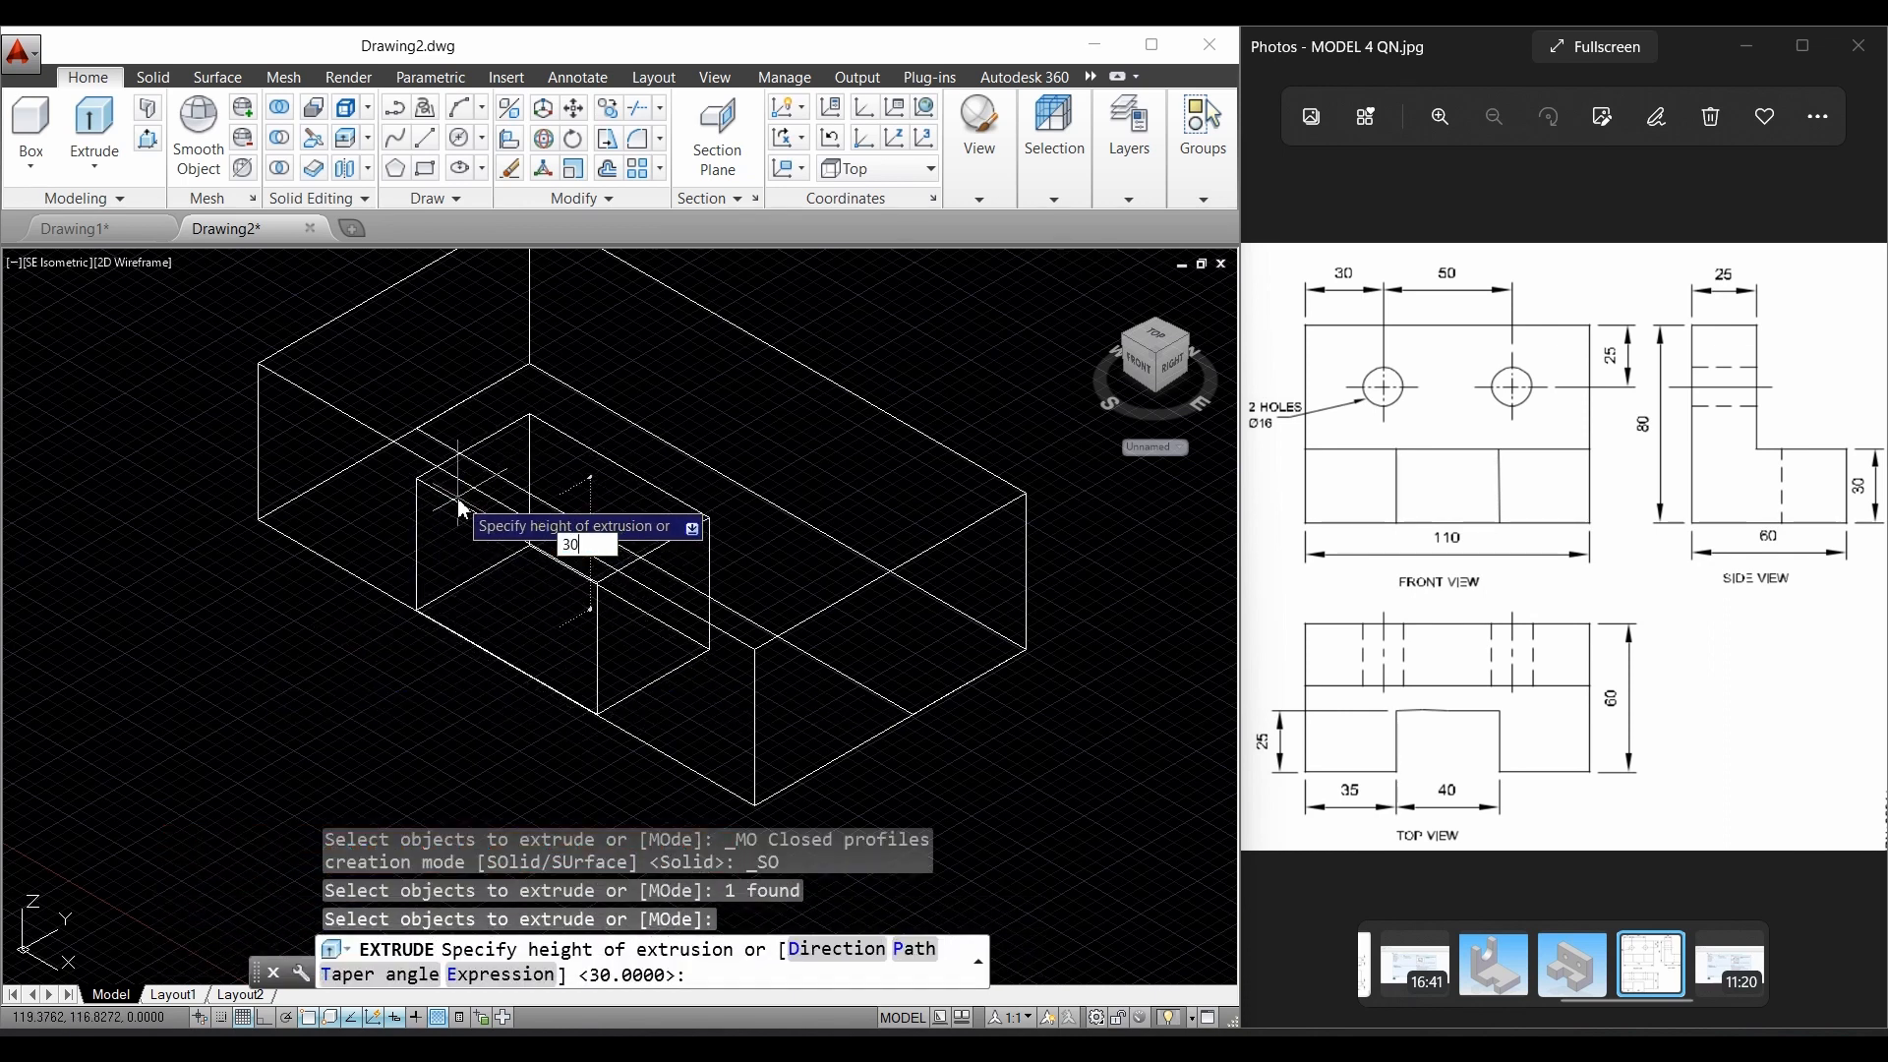
{"action": "key", "text": "Return"}
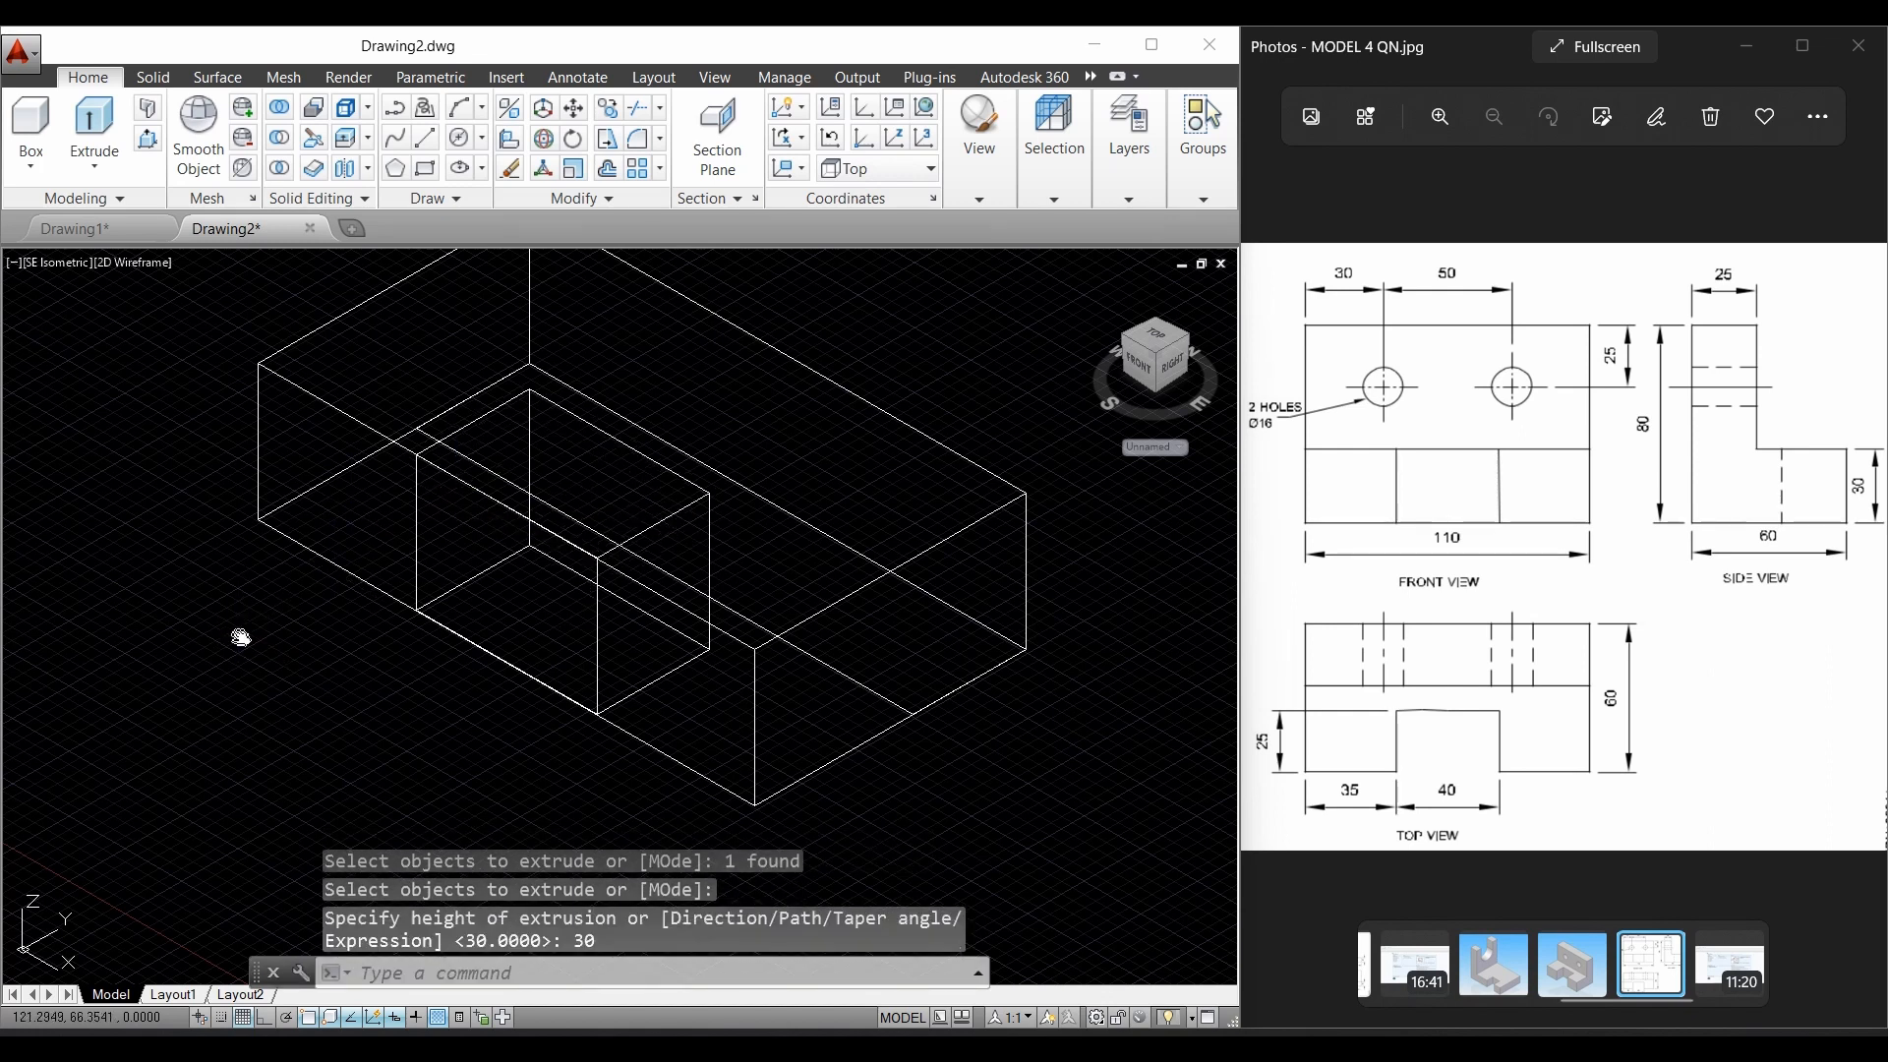
Step: Subtract the slot solid from the base block to cut the open slot in its front side
{"action": "middle_click_drag", "start_coordinate": [240, 636], "coordinate": [240, 722]}
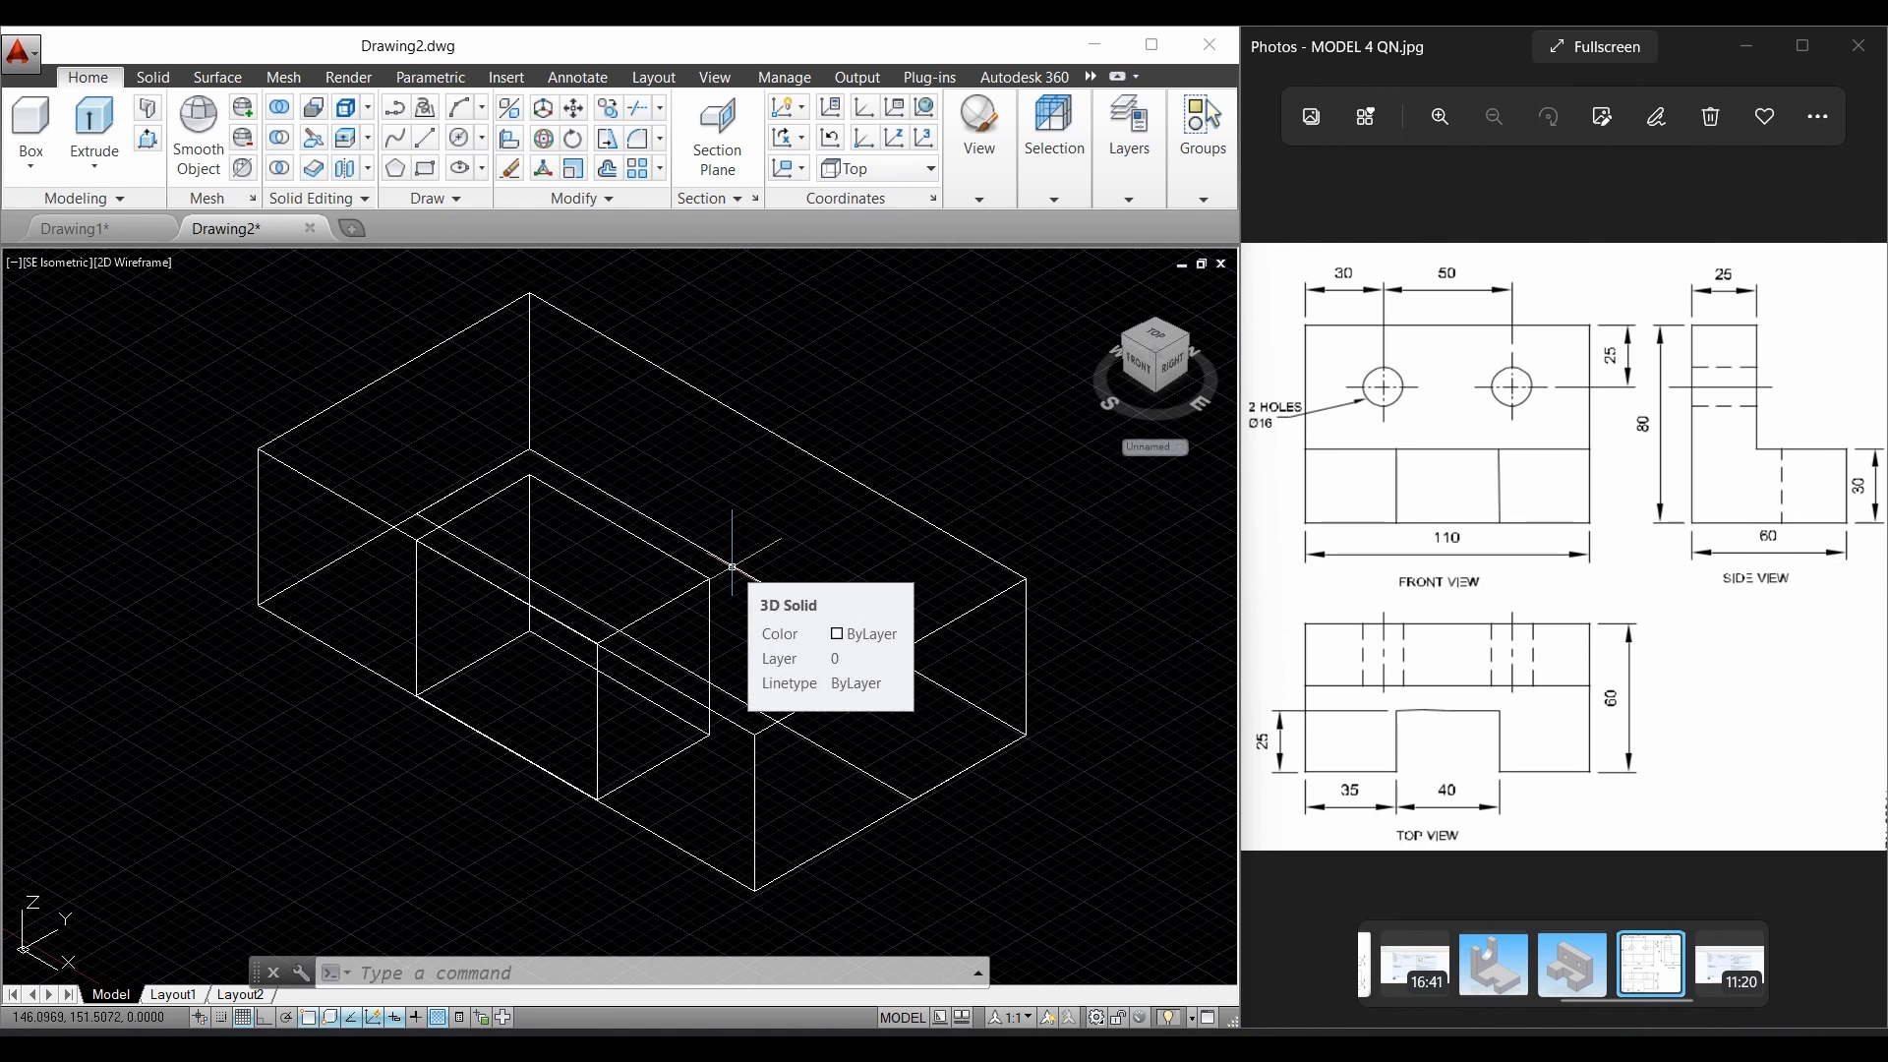
{"action": "left_click", "coordinate": [281, 140]}
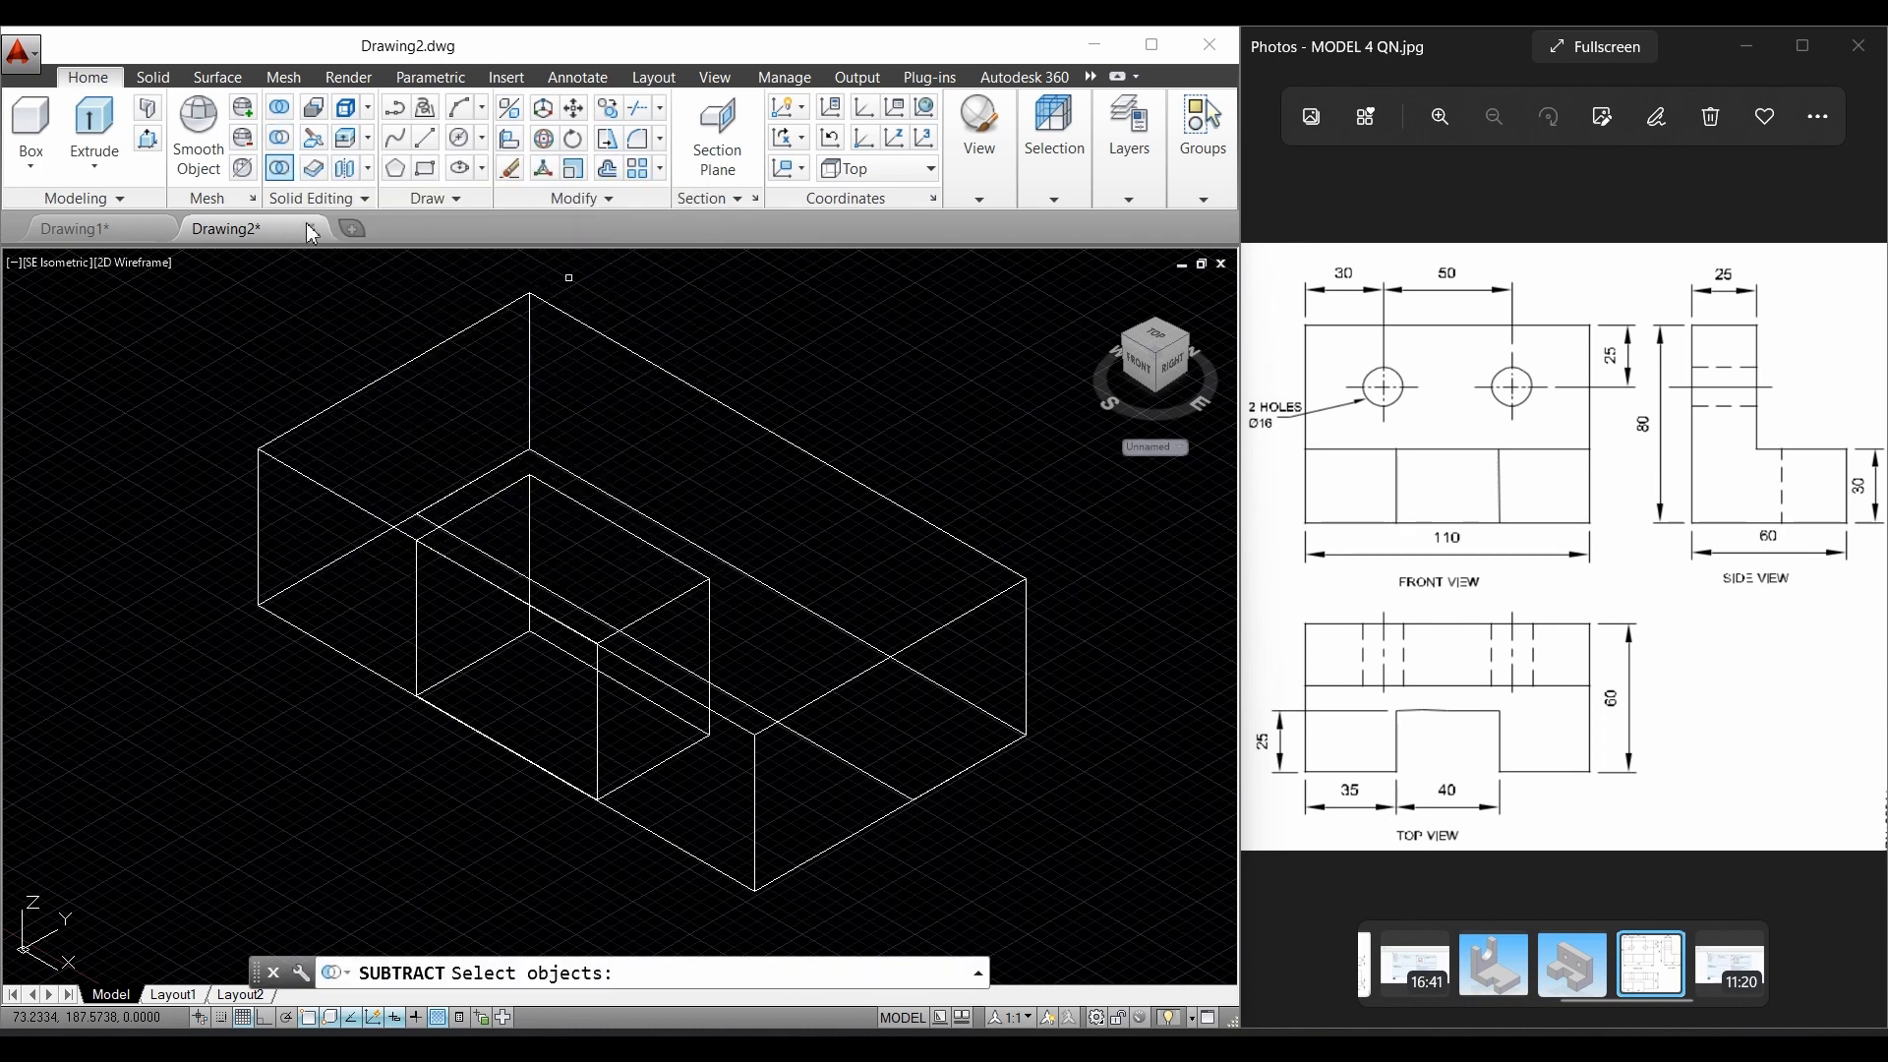
{"action": "left_click", "coordinate": [388, 376]}
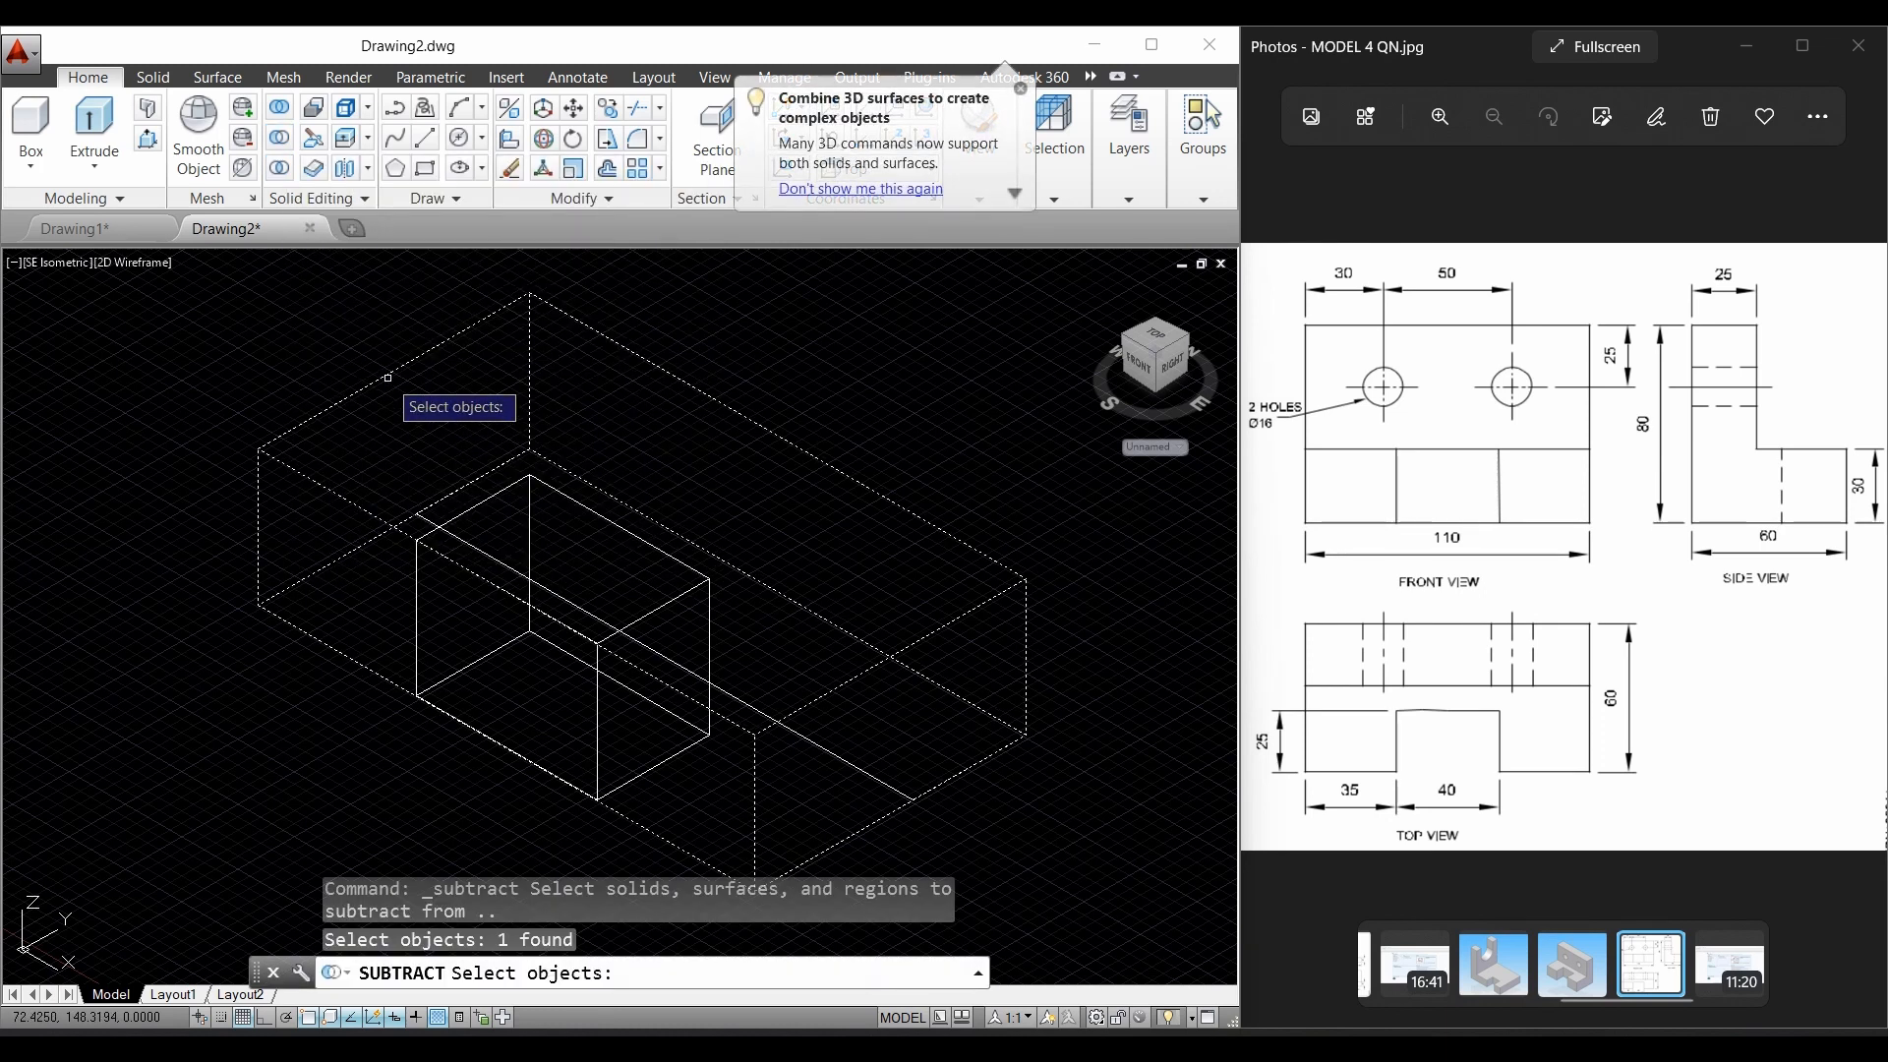
{"action": "key", "text": "Return"}
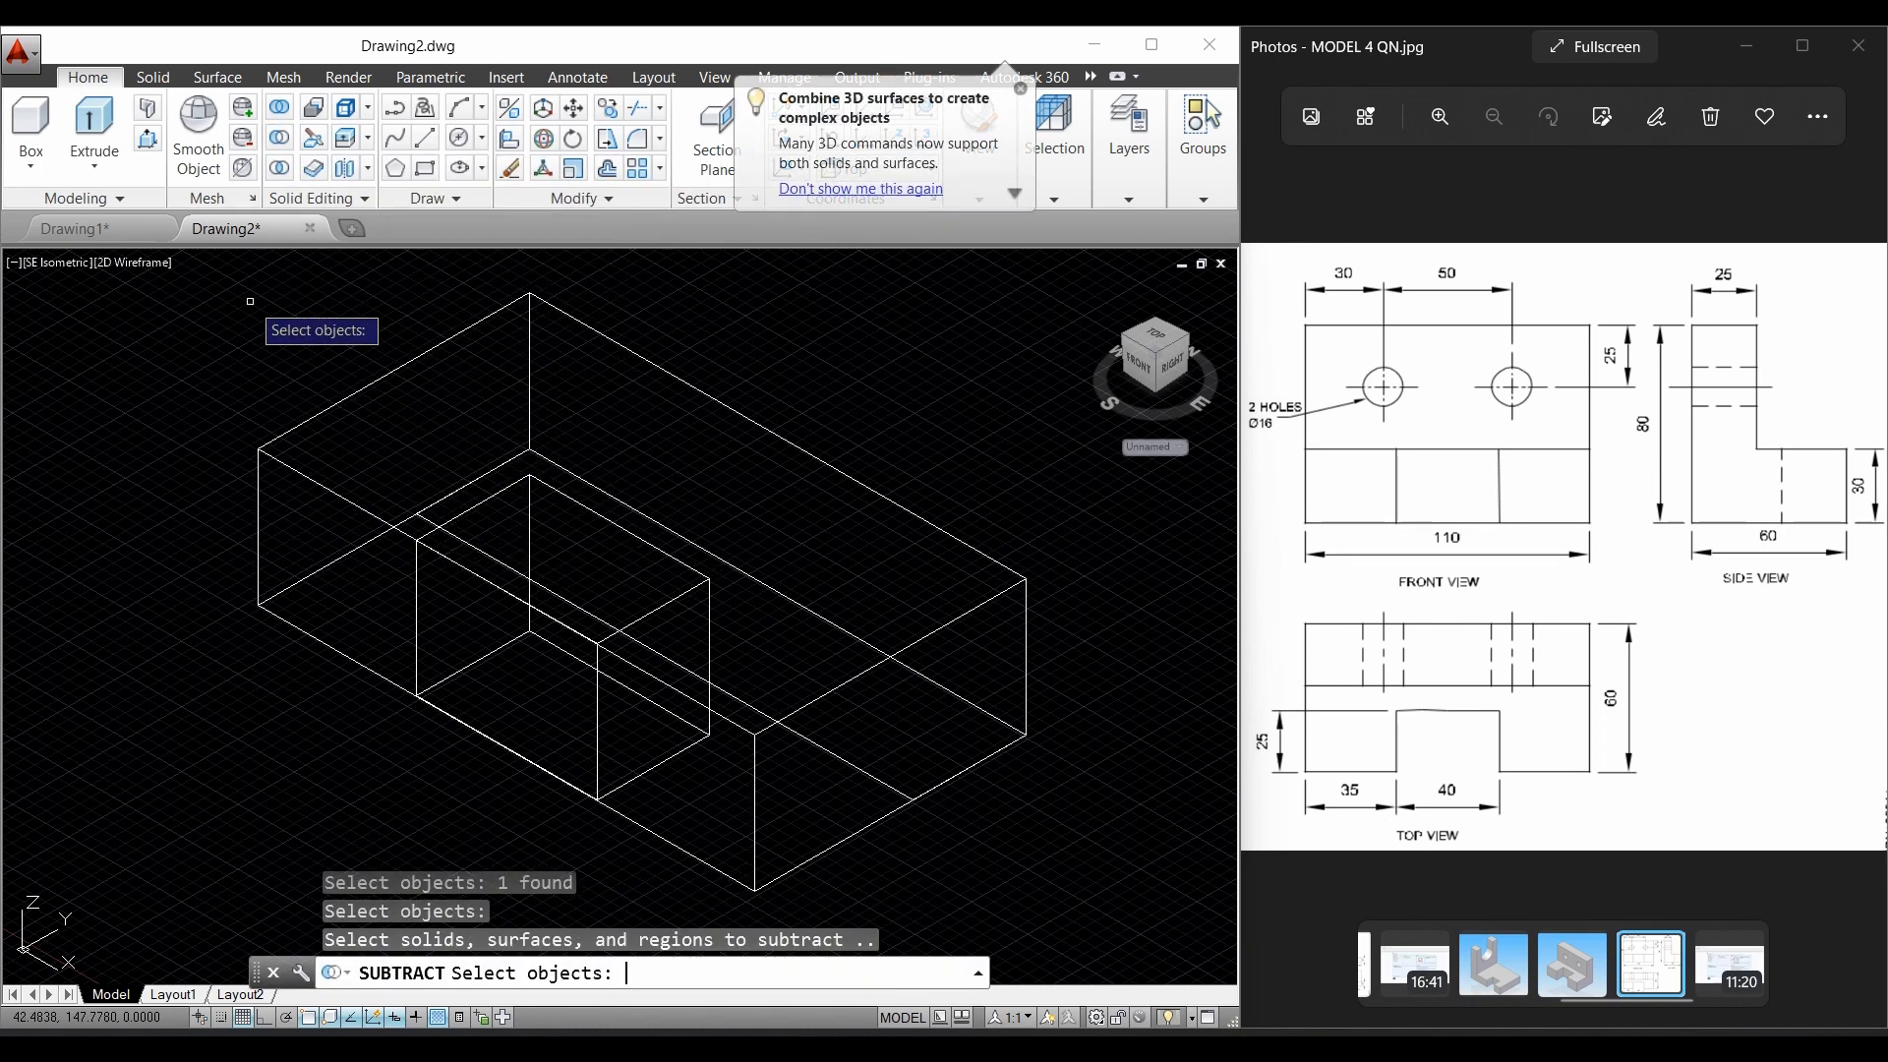
{"action": "left_click", "coordinate": [492, 499]}
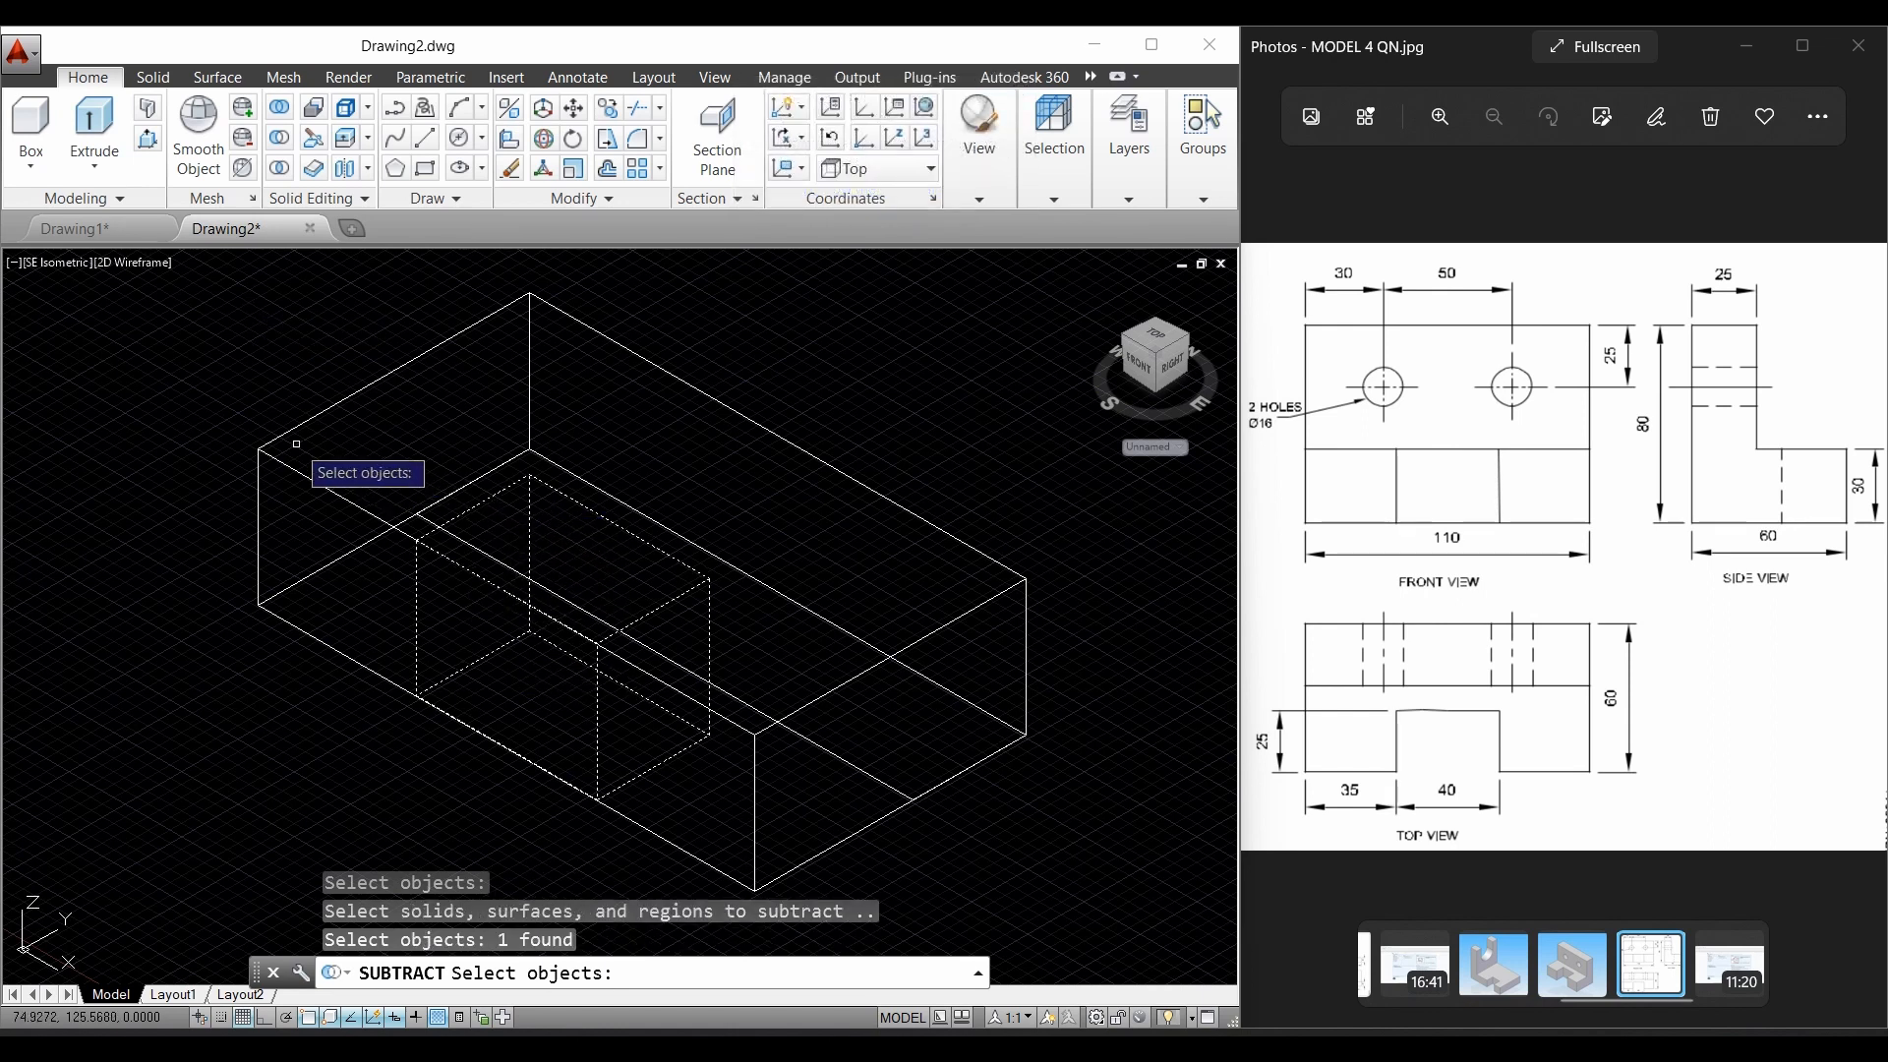
{"action": "key", "text": "Return"}
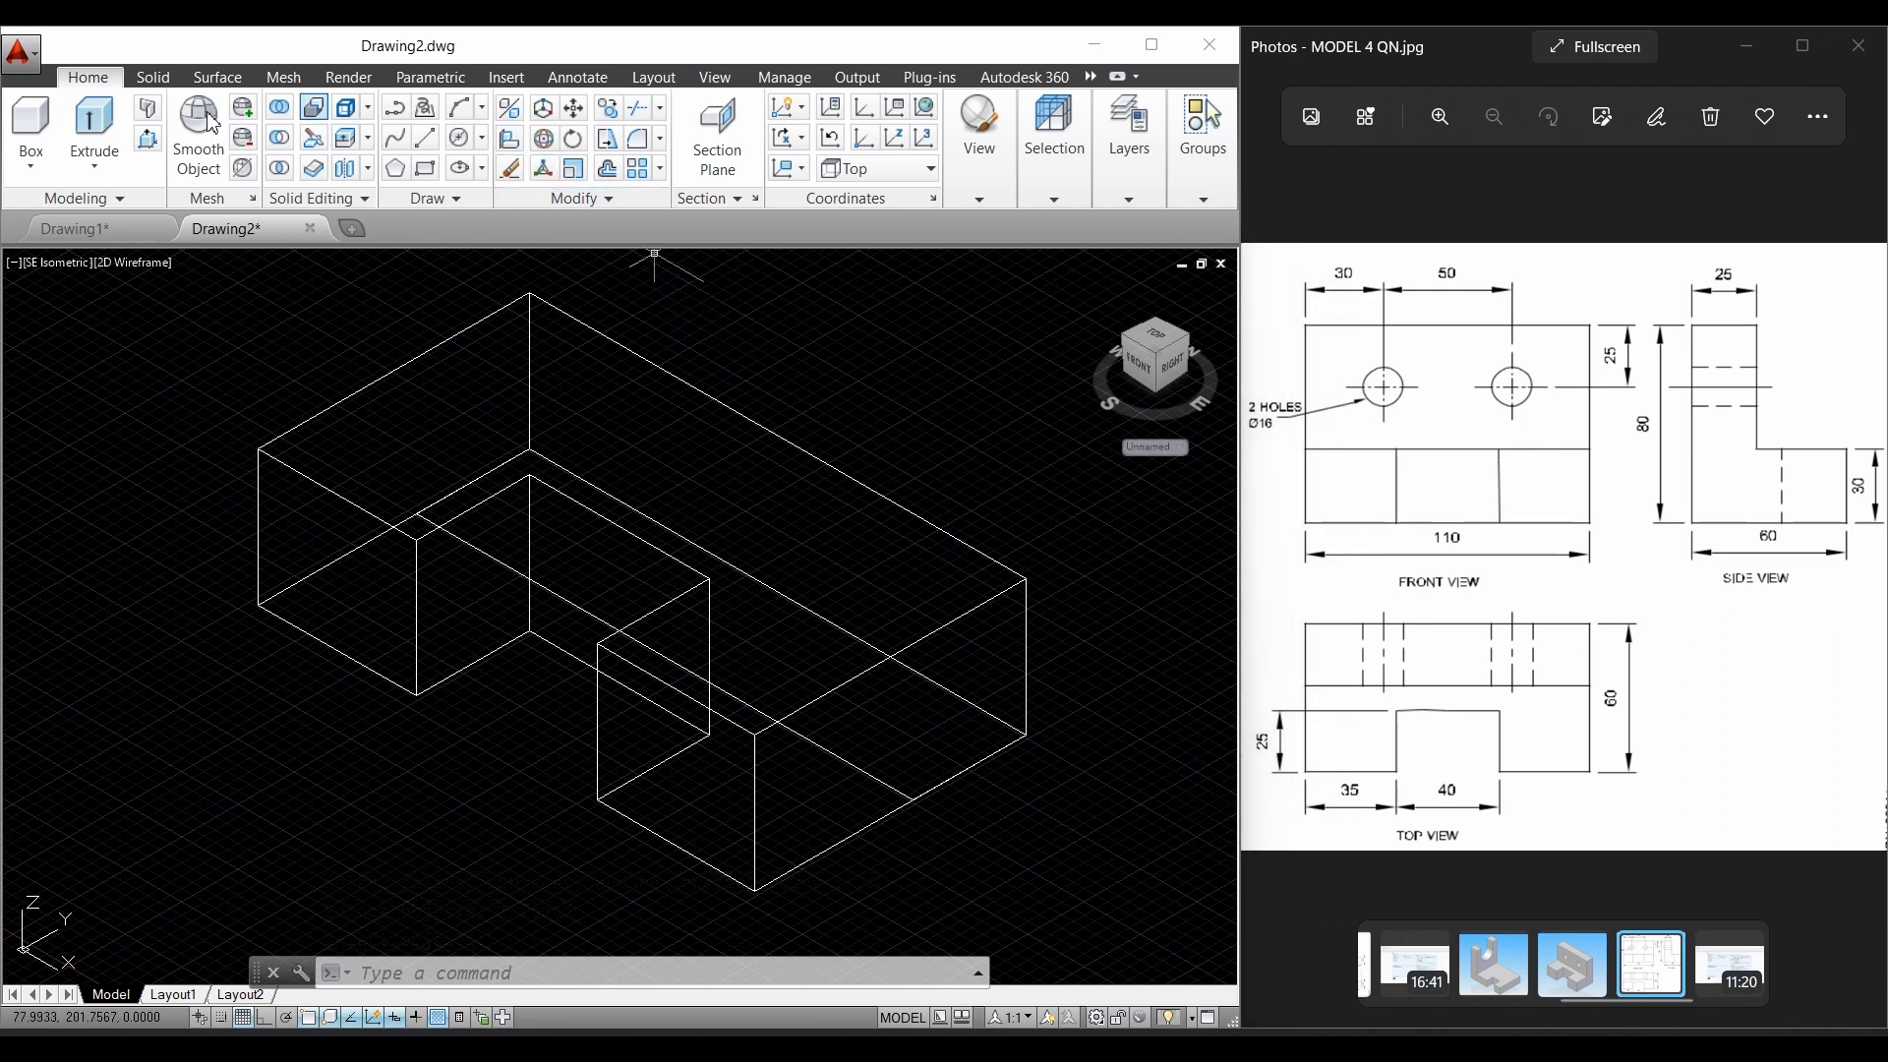
Step: Extrude the 110 by 25 mm rear rectangle 80 mm upward as the upright wall
{"action": "left_click", "coordinate": [93, 118]}
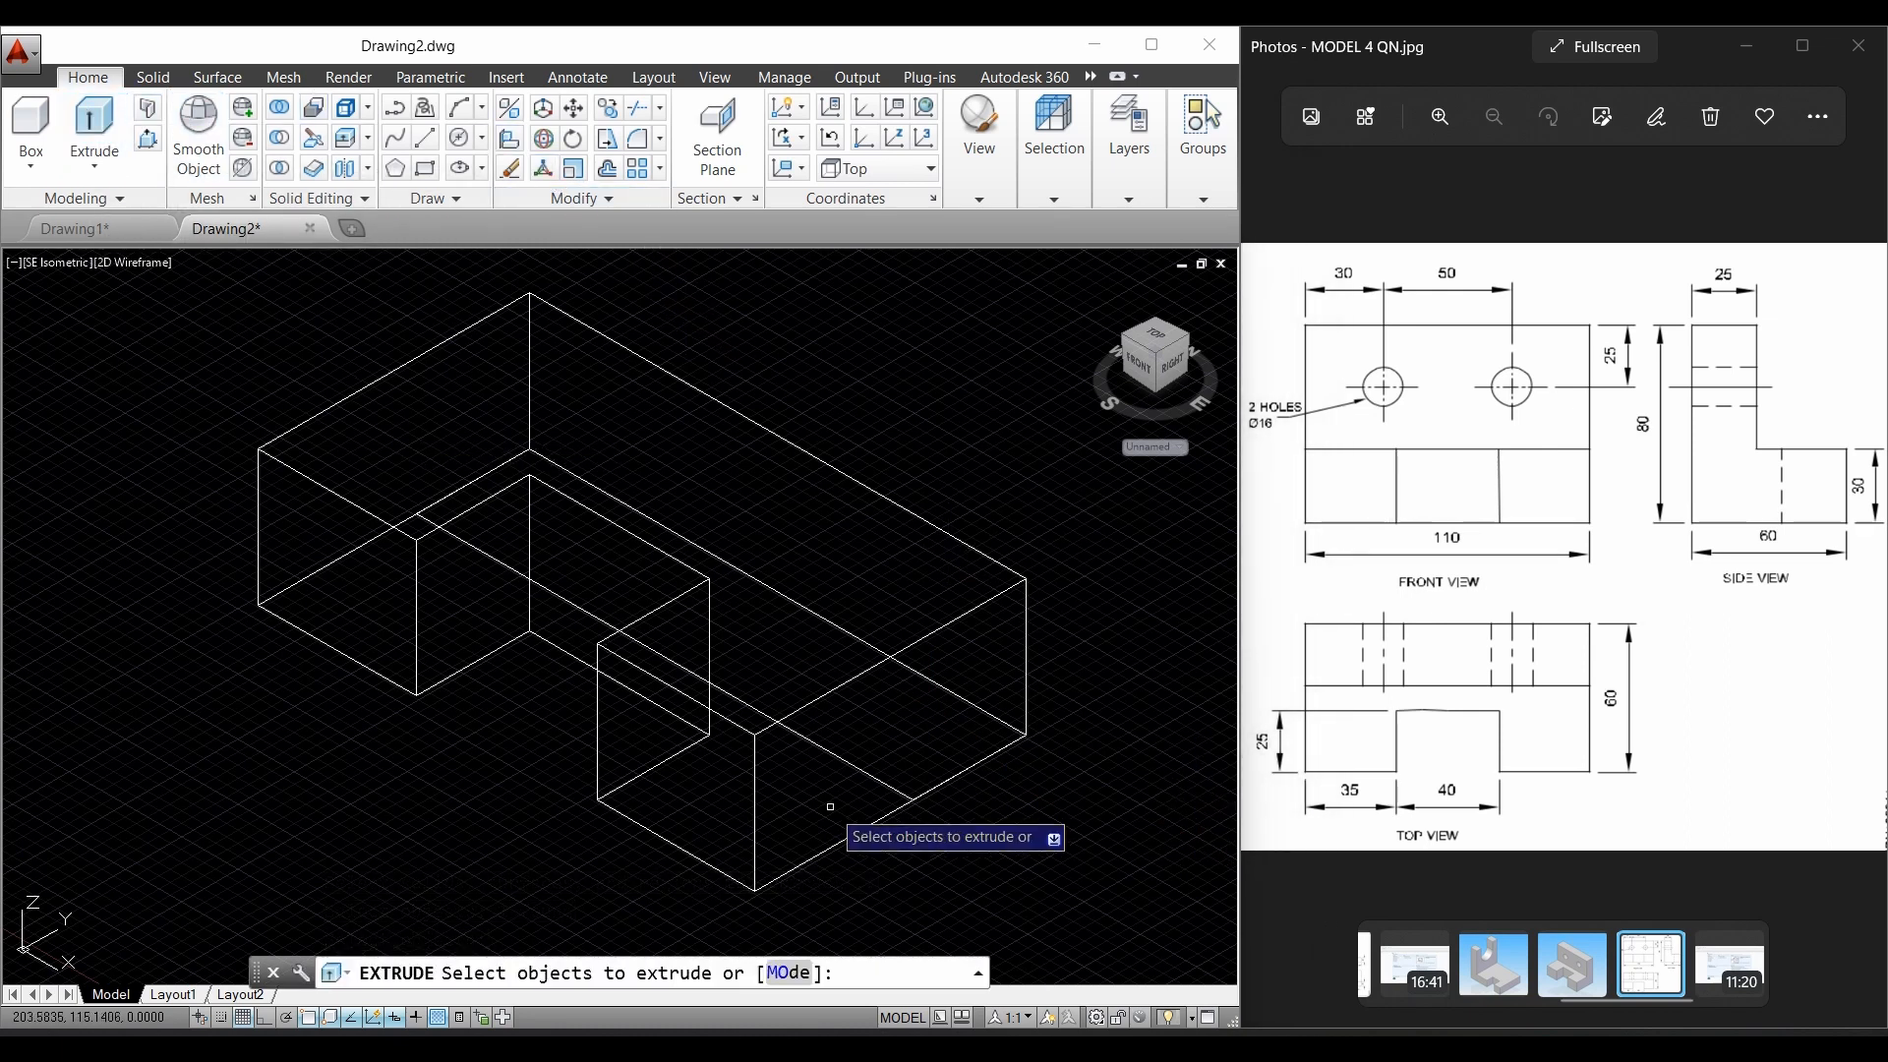
{"action": "left_click", "coordinate": [868, 771]}
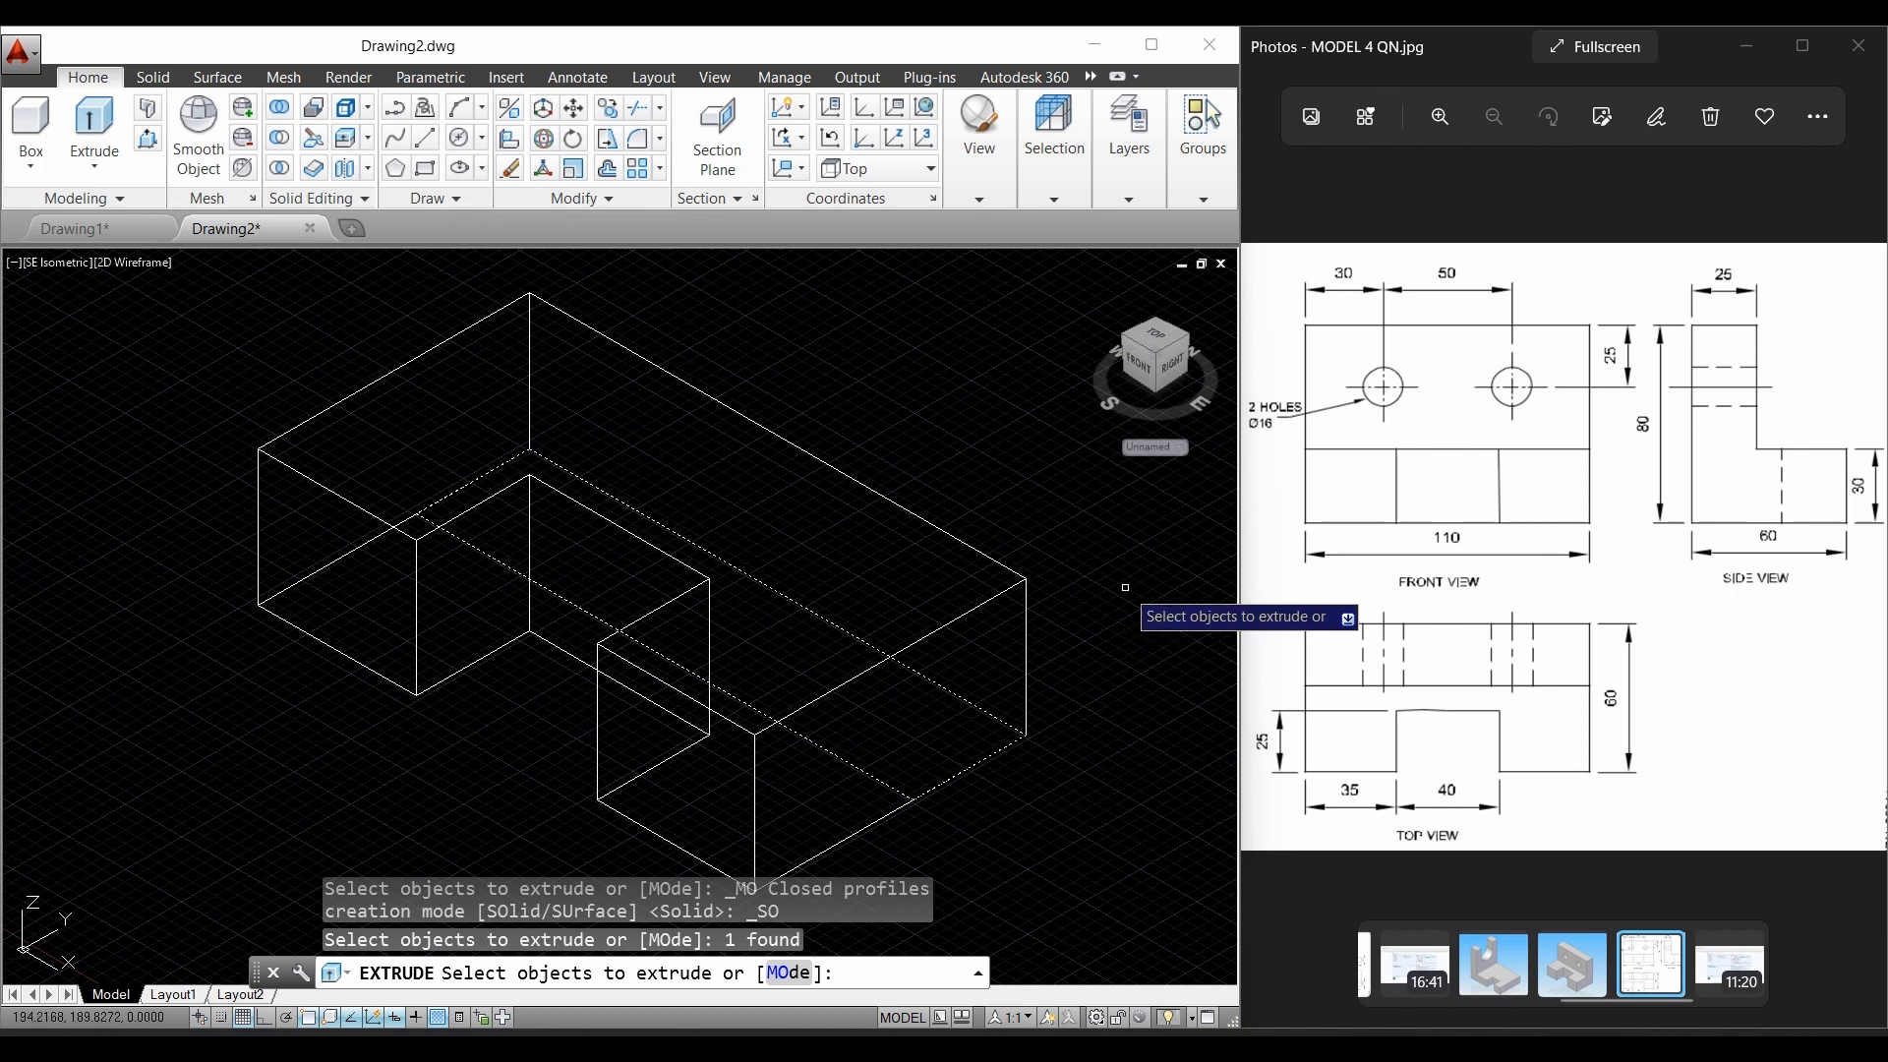
{"action": "key", "text": "Return"}
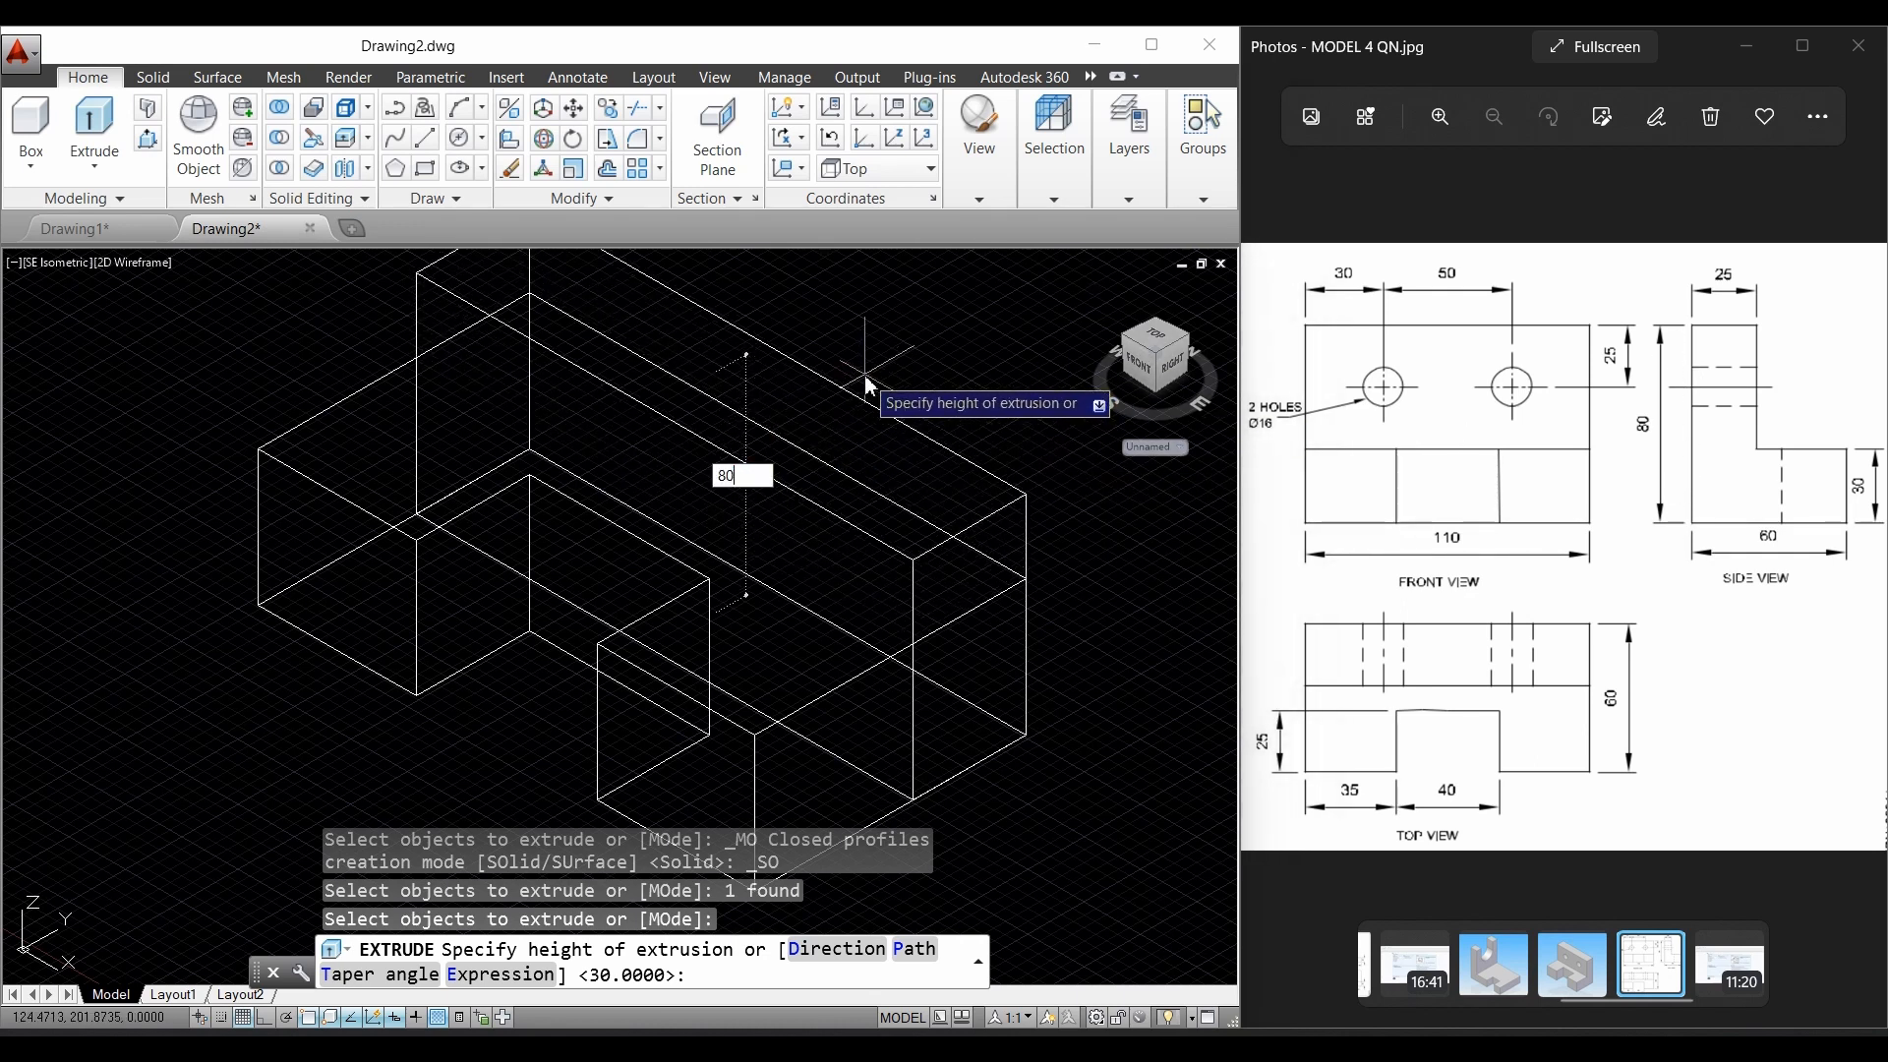
{"action": "key", "text": "Return"}
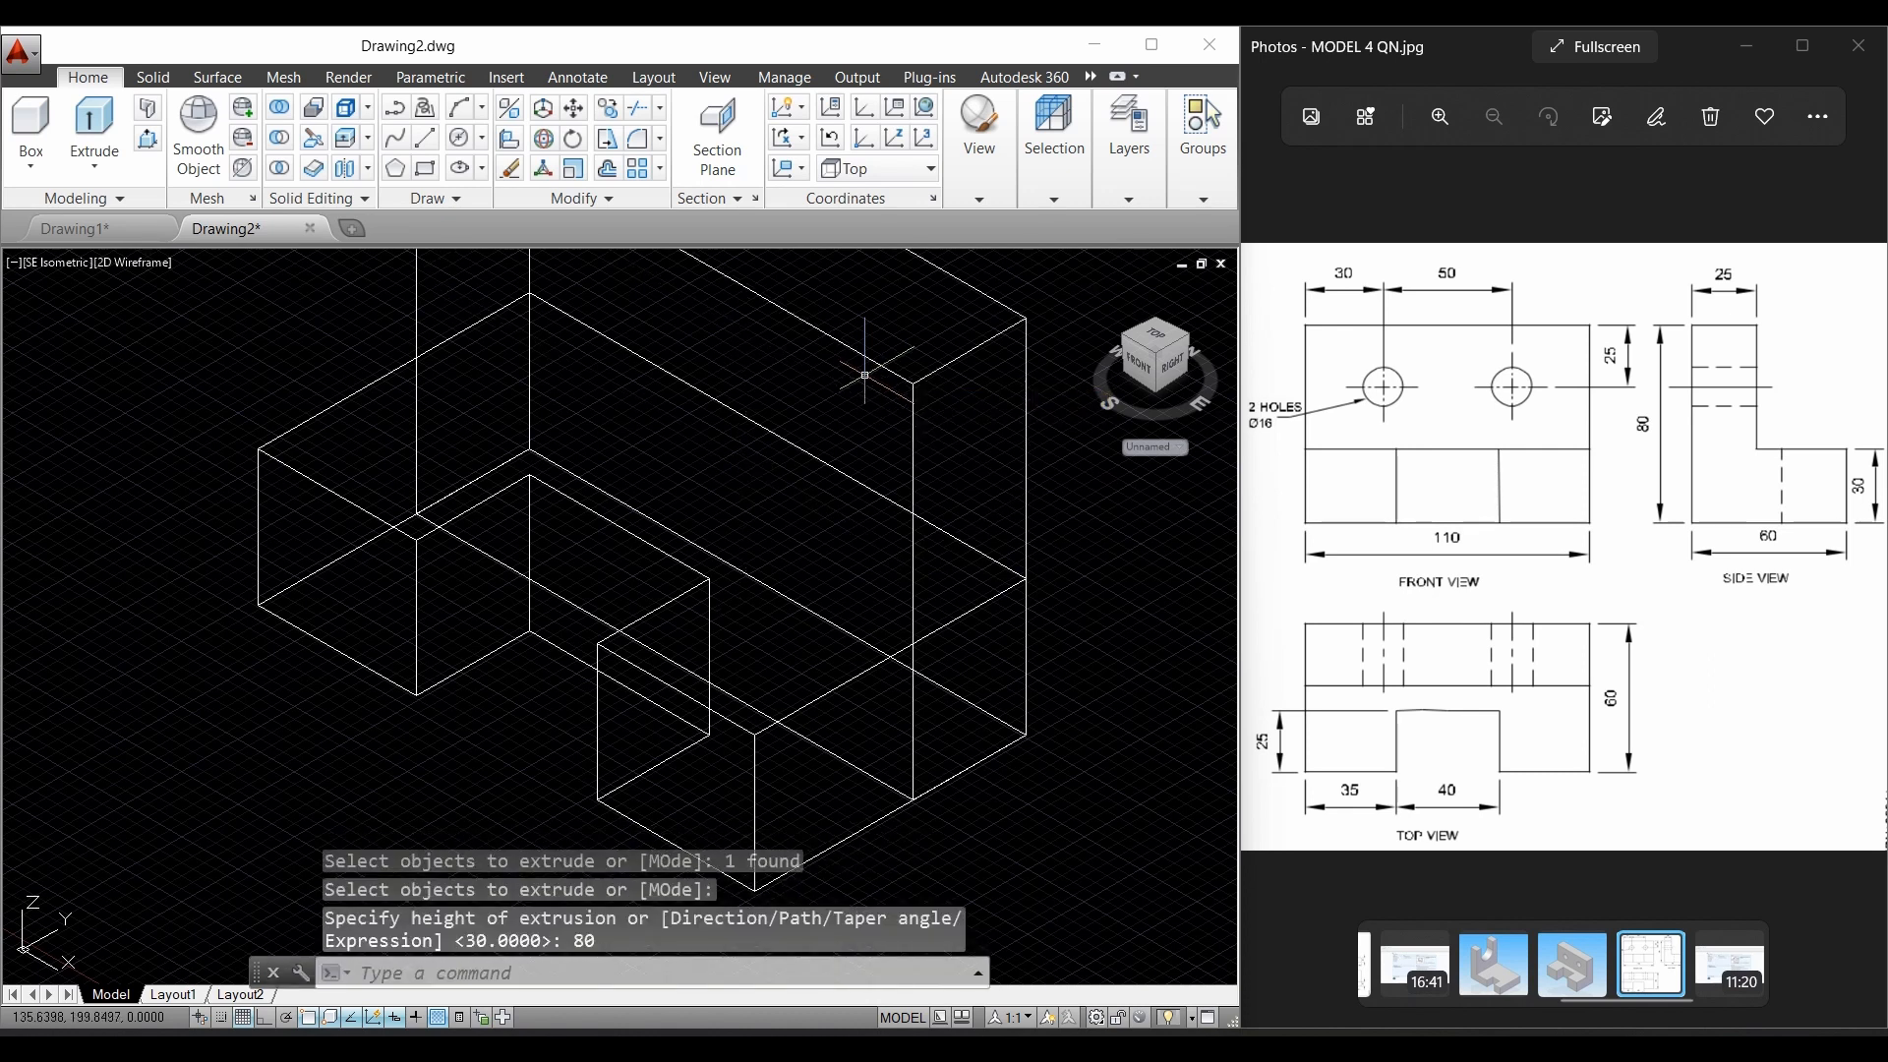
Step: Union the upright wall and the slotted base block into one solid
{"action": "scroll", "coordinate": [1076, 632], "scroll_direction": "down", "scroll_amount": 2}
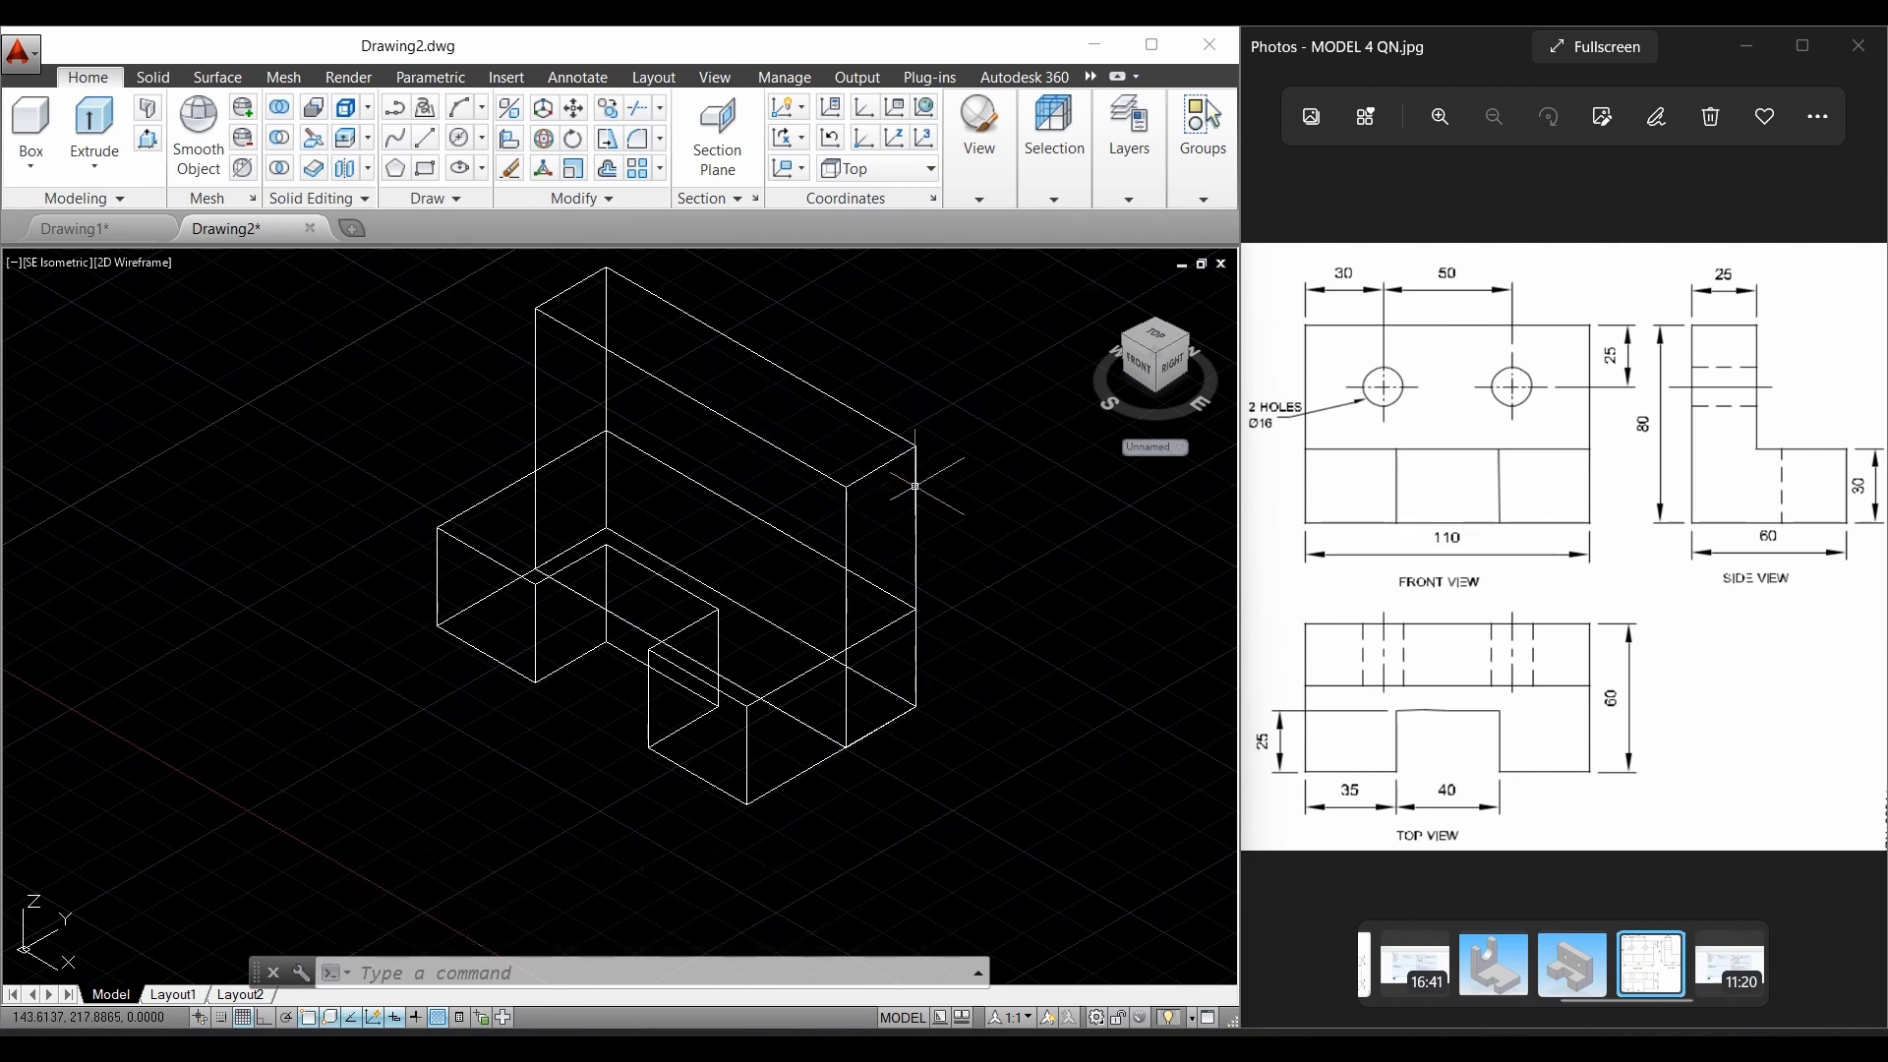
{"action": "left_click", "coordinate": [282, 113]}
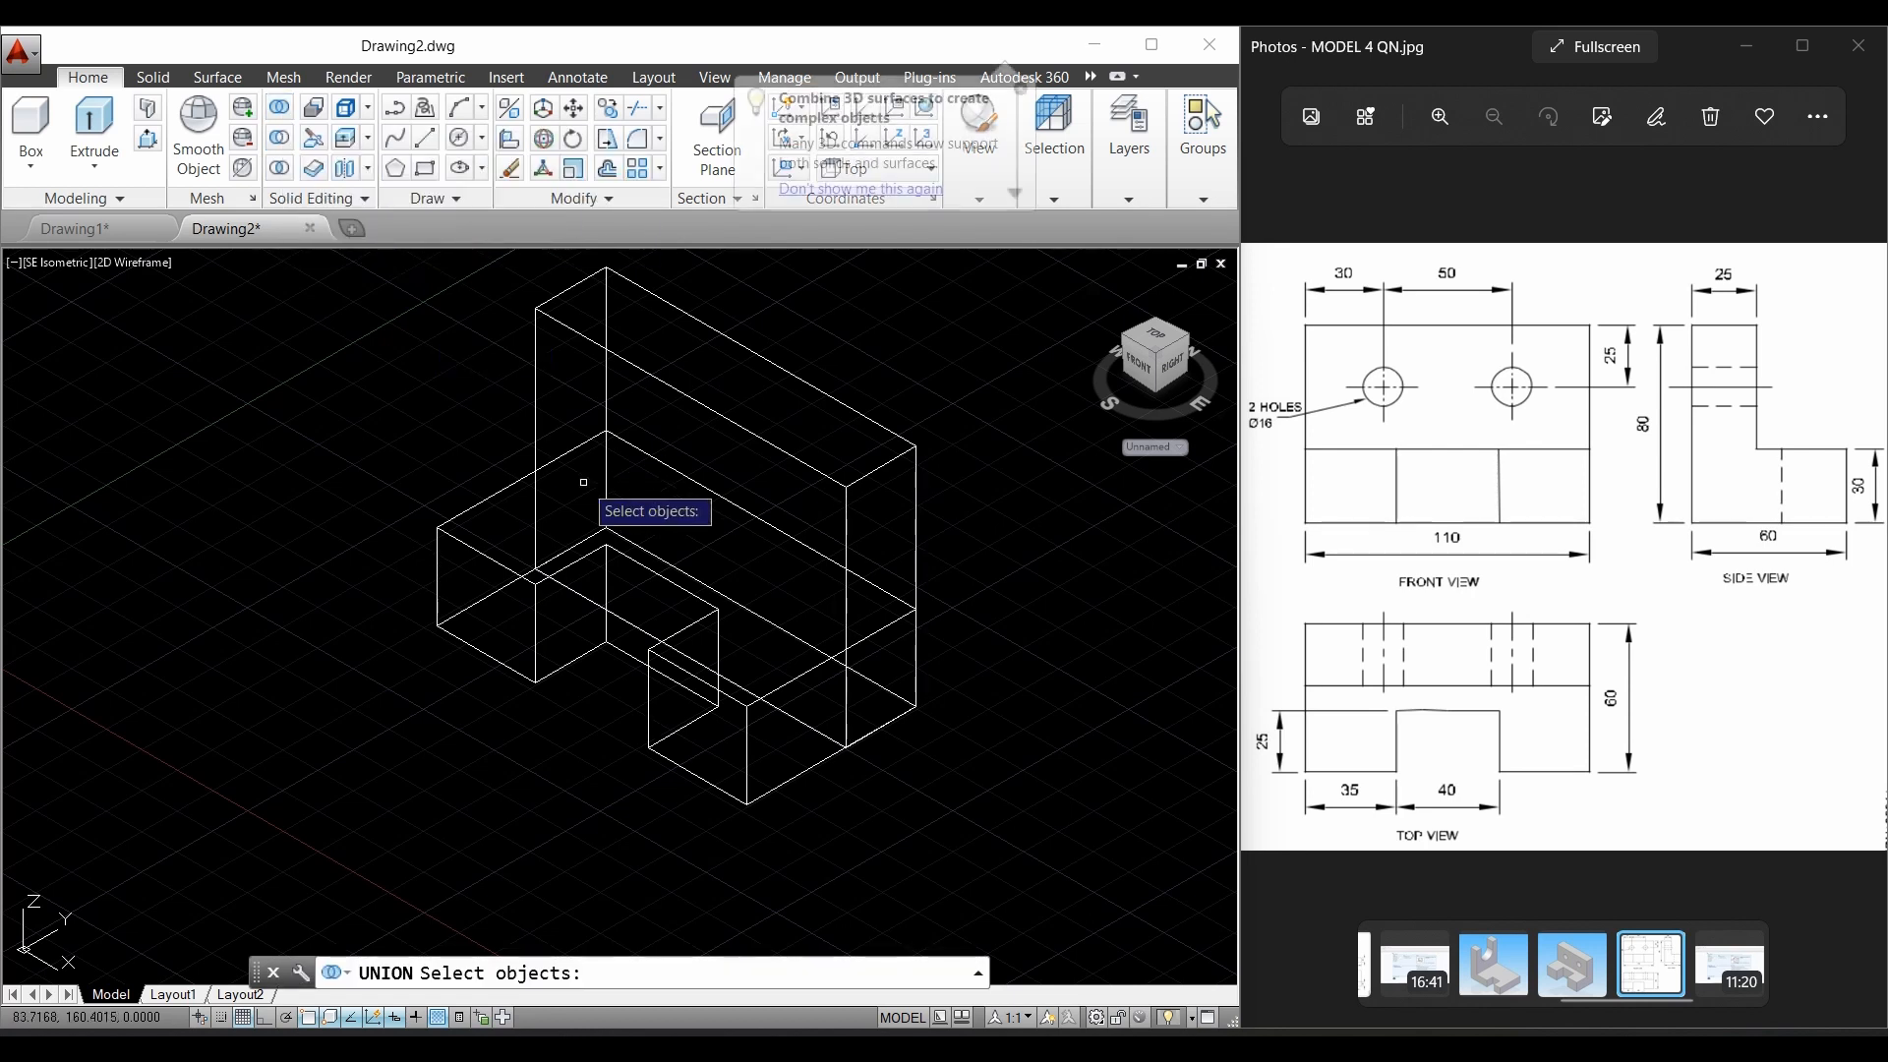
{"action": "left_click", "coordinate": [536, 404]}
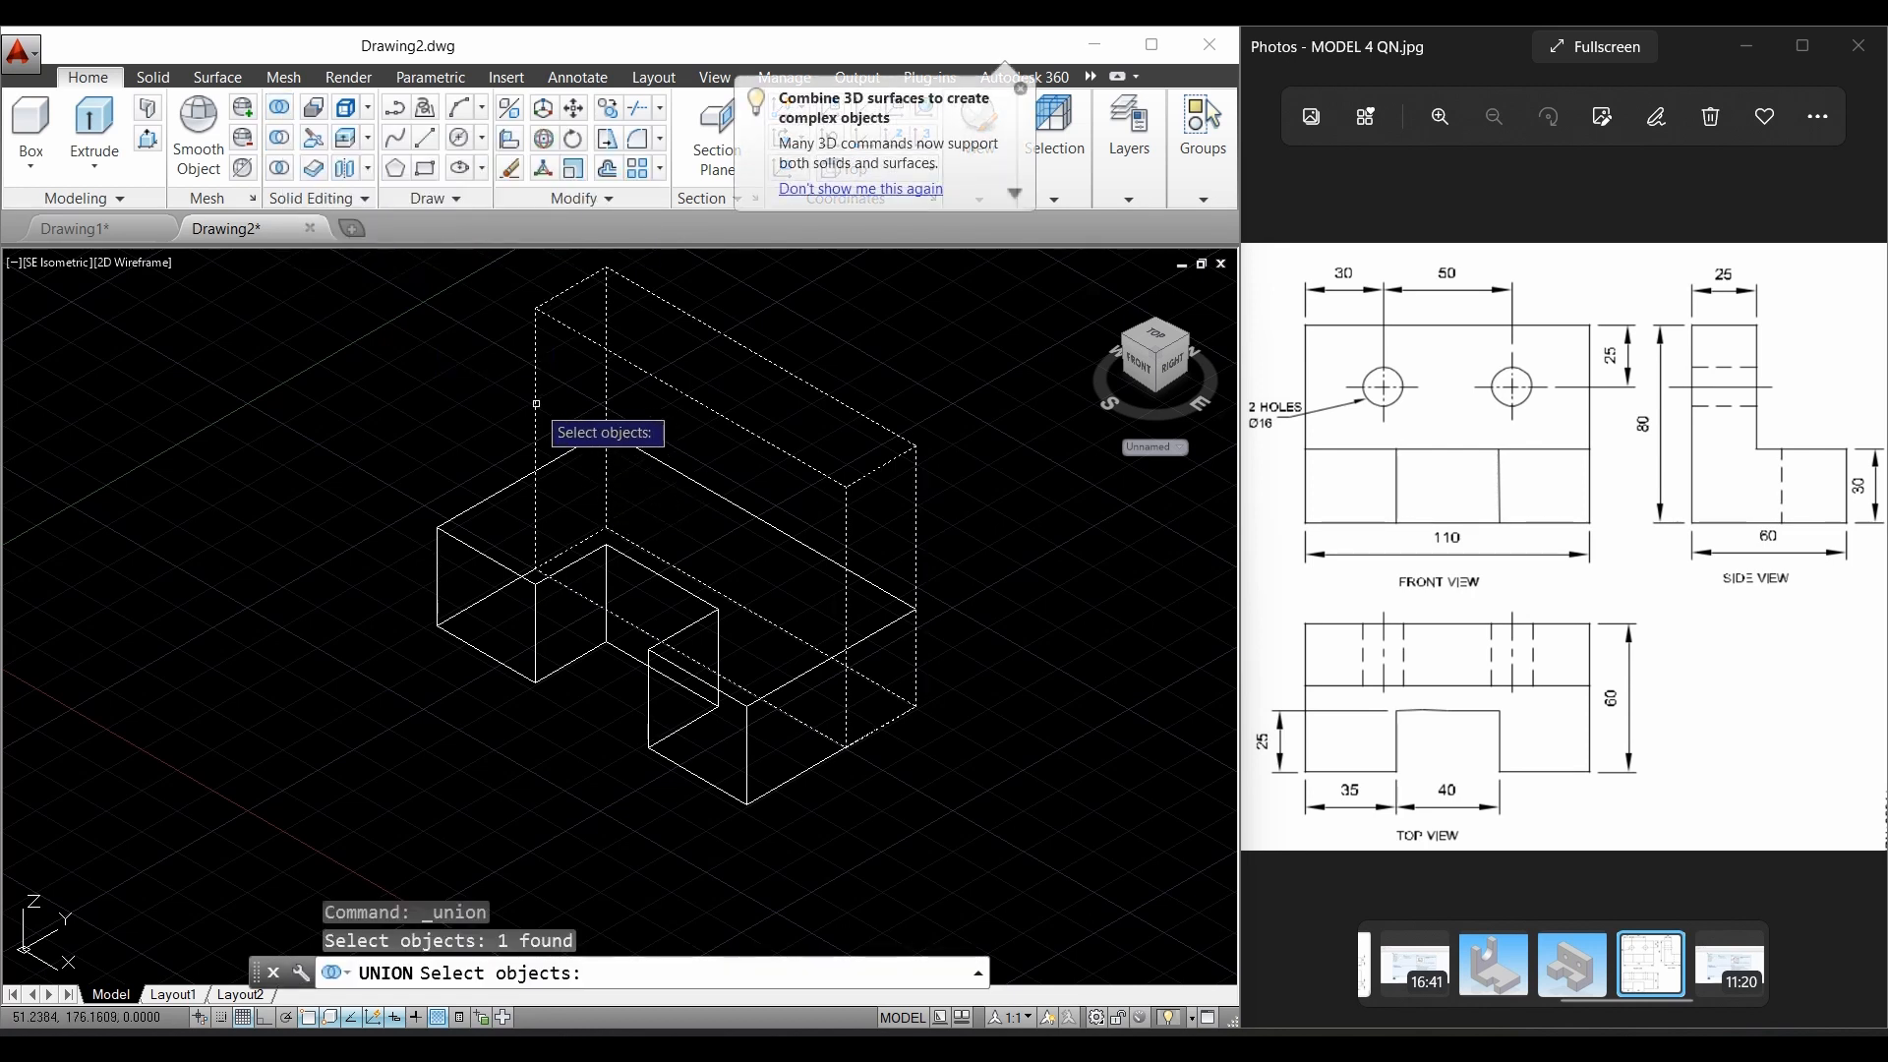
{"action": "left_click", "coordinate": [570, 492]}
{"action": "left_click", "coordinate": [505, 484]}
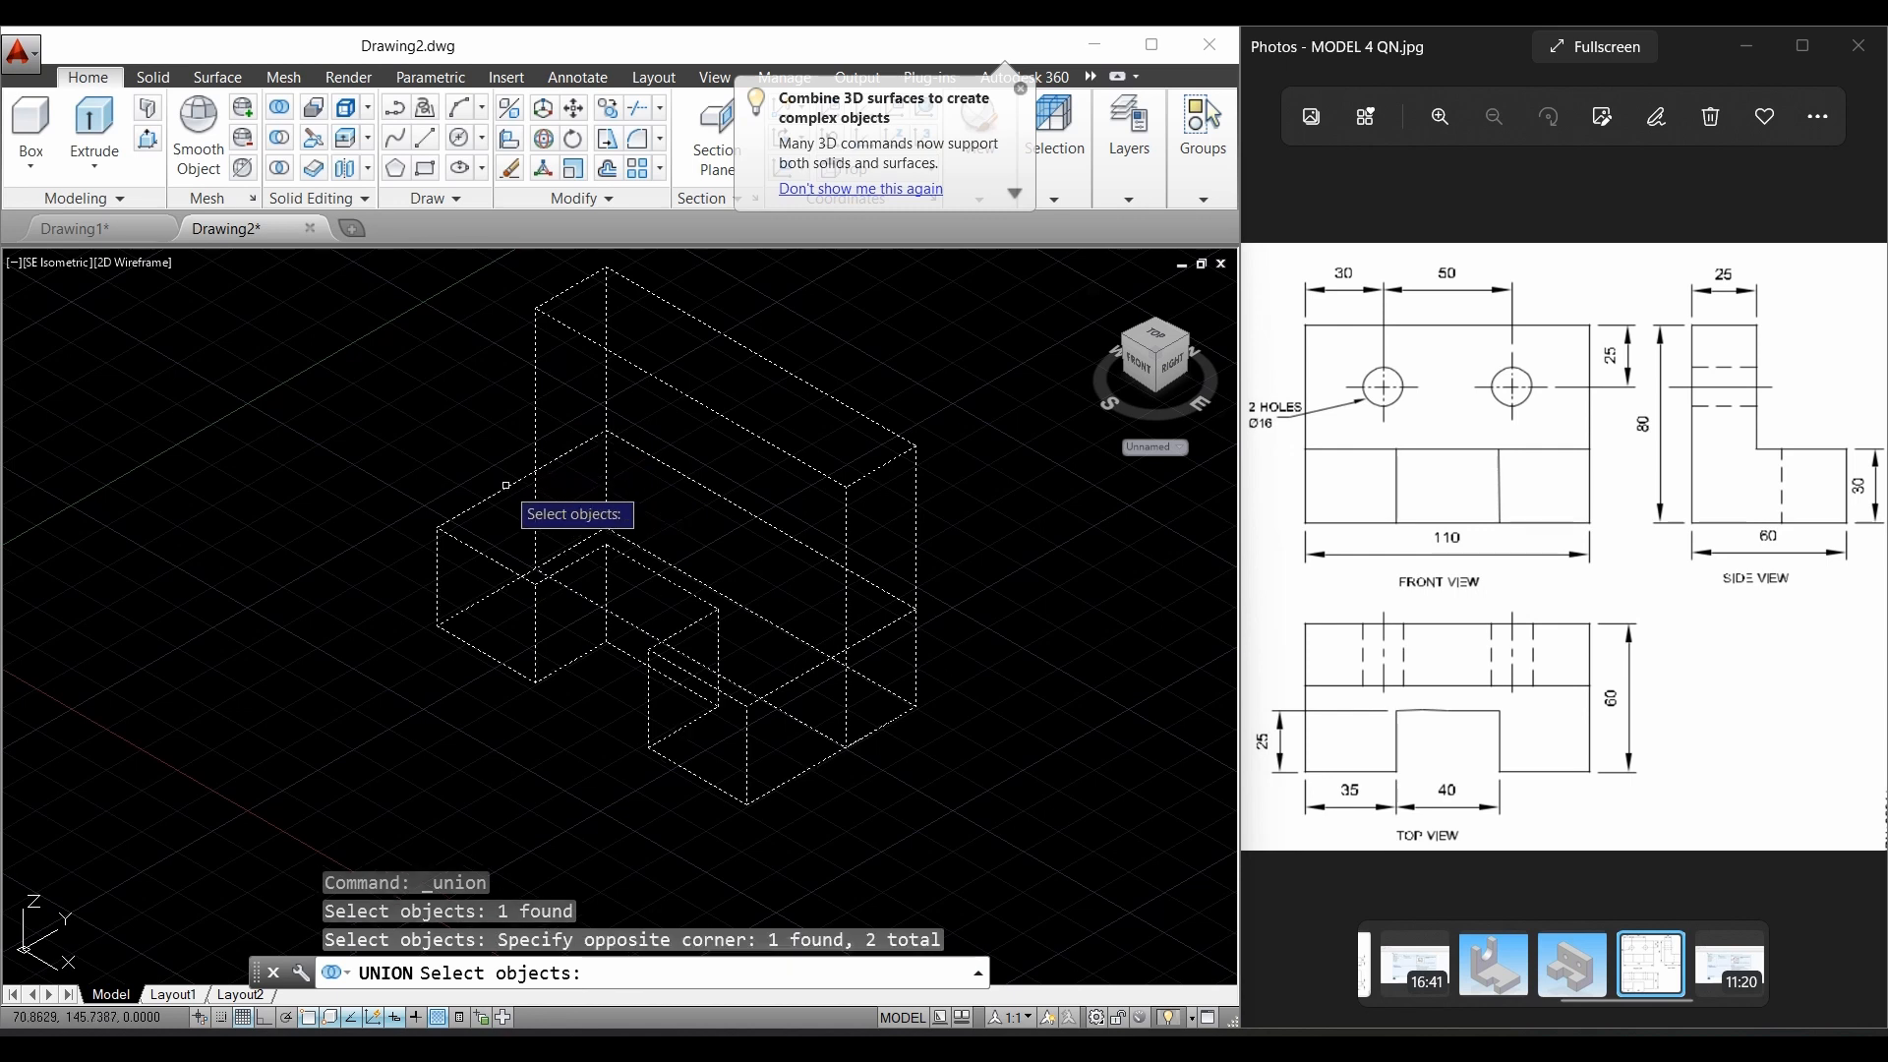
{"action": "key", "text": "Return"}
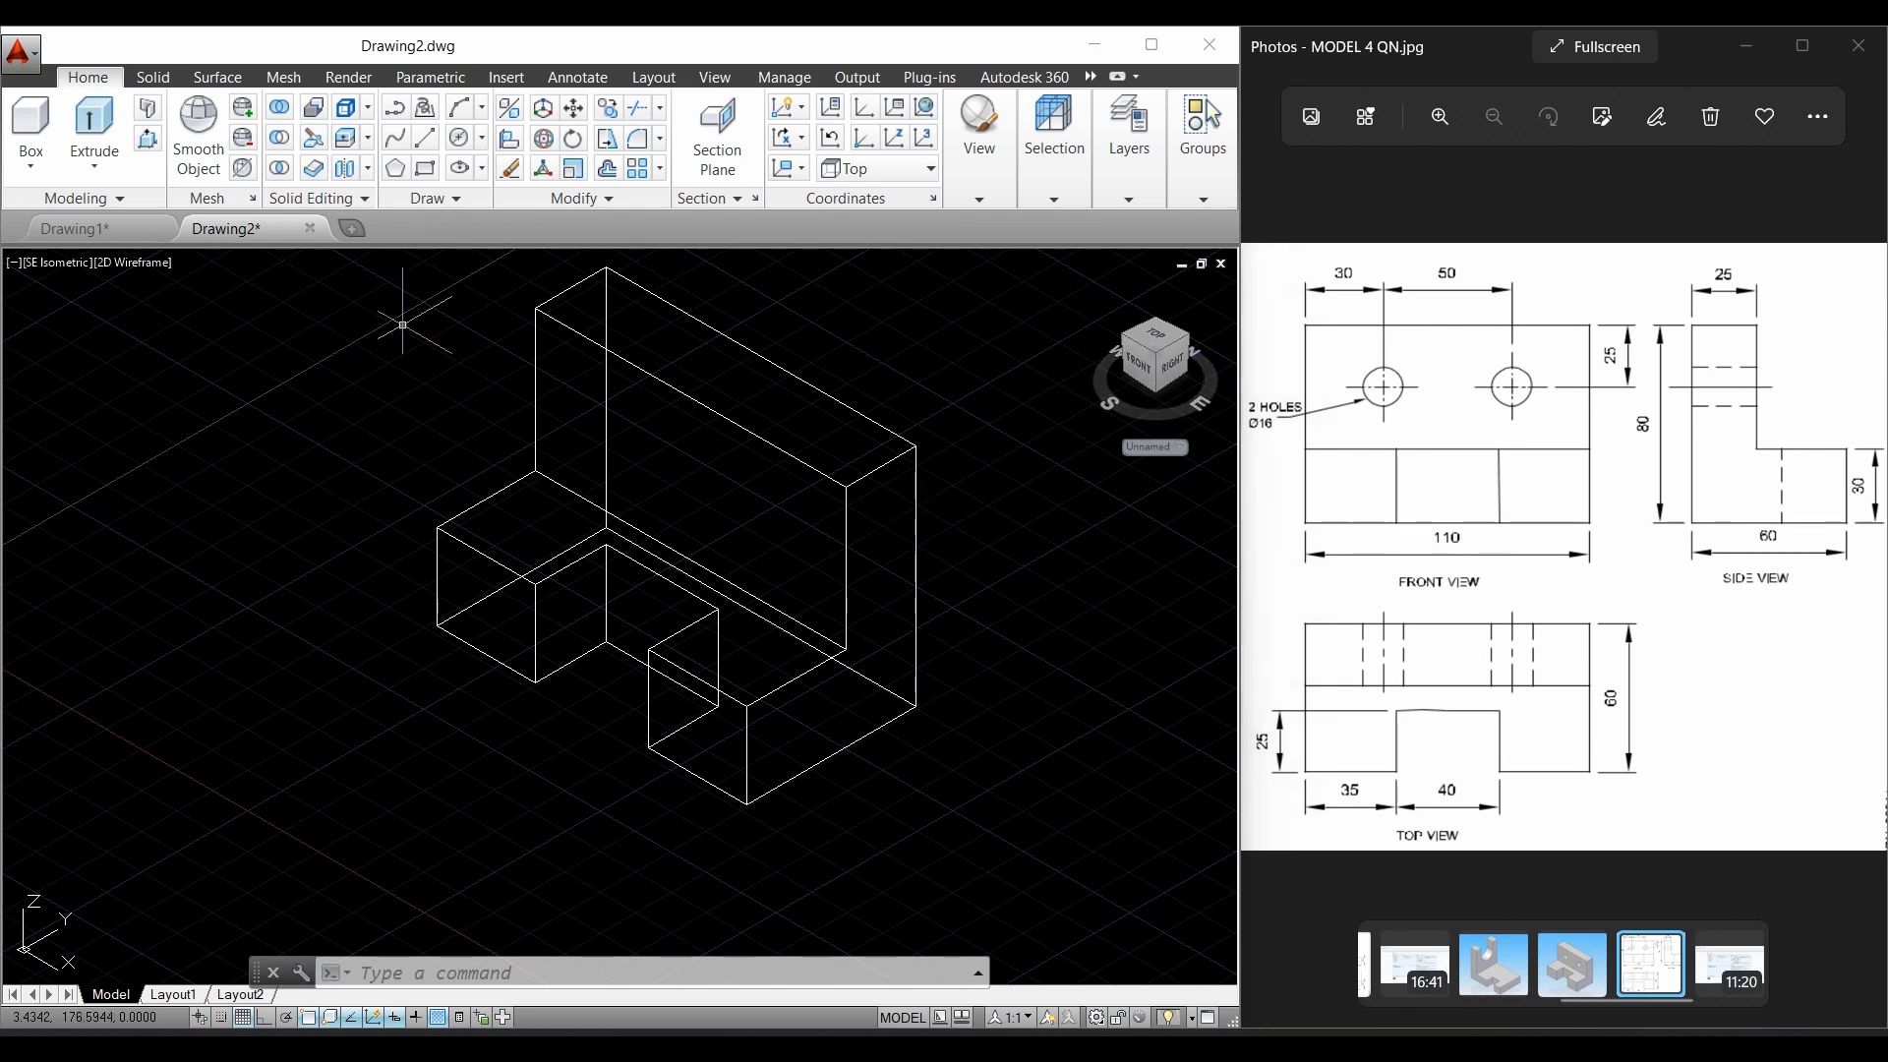
Step: In the Front view with Ortho on, draw a vertical guide line down from the wall's top edge, 30 mm from its left corner
{"action": "left_click", "coordinate": [715, 80]}
{"action": "left_click", "coordinate": [171, 175]}
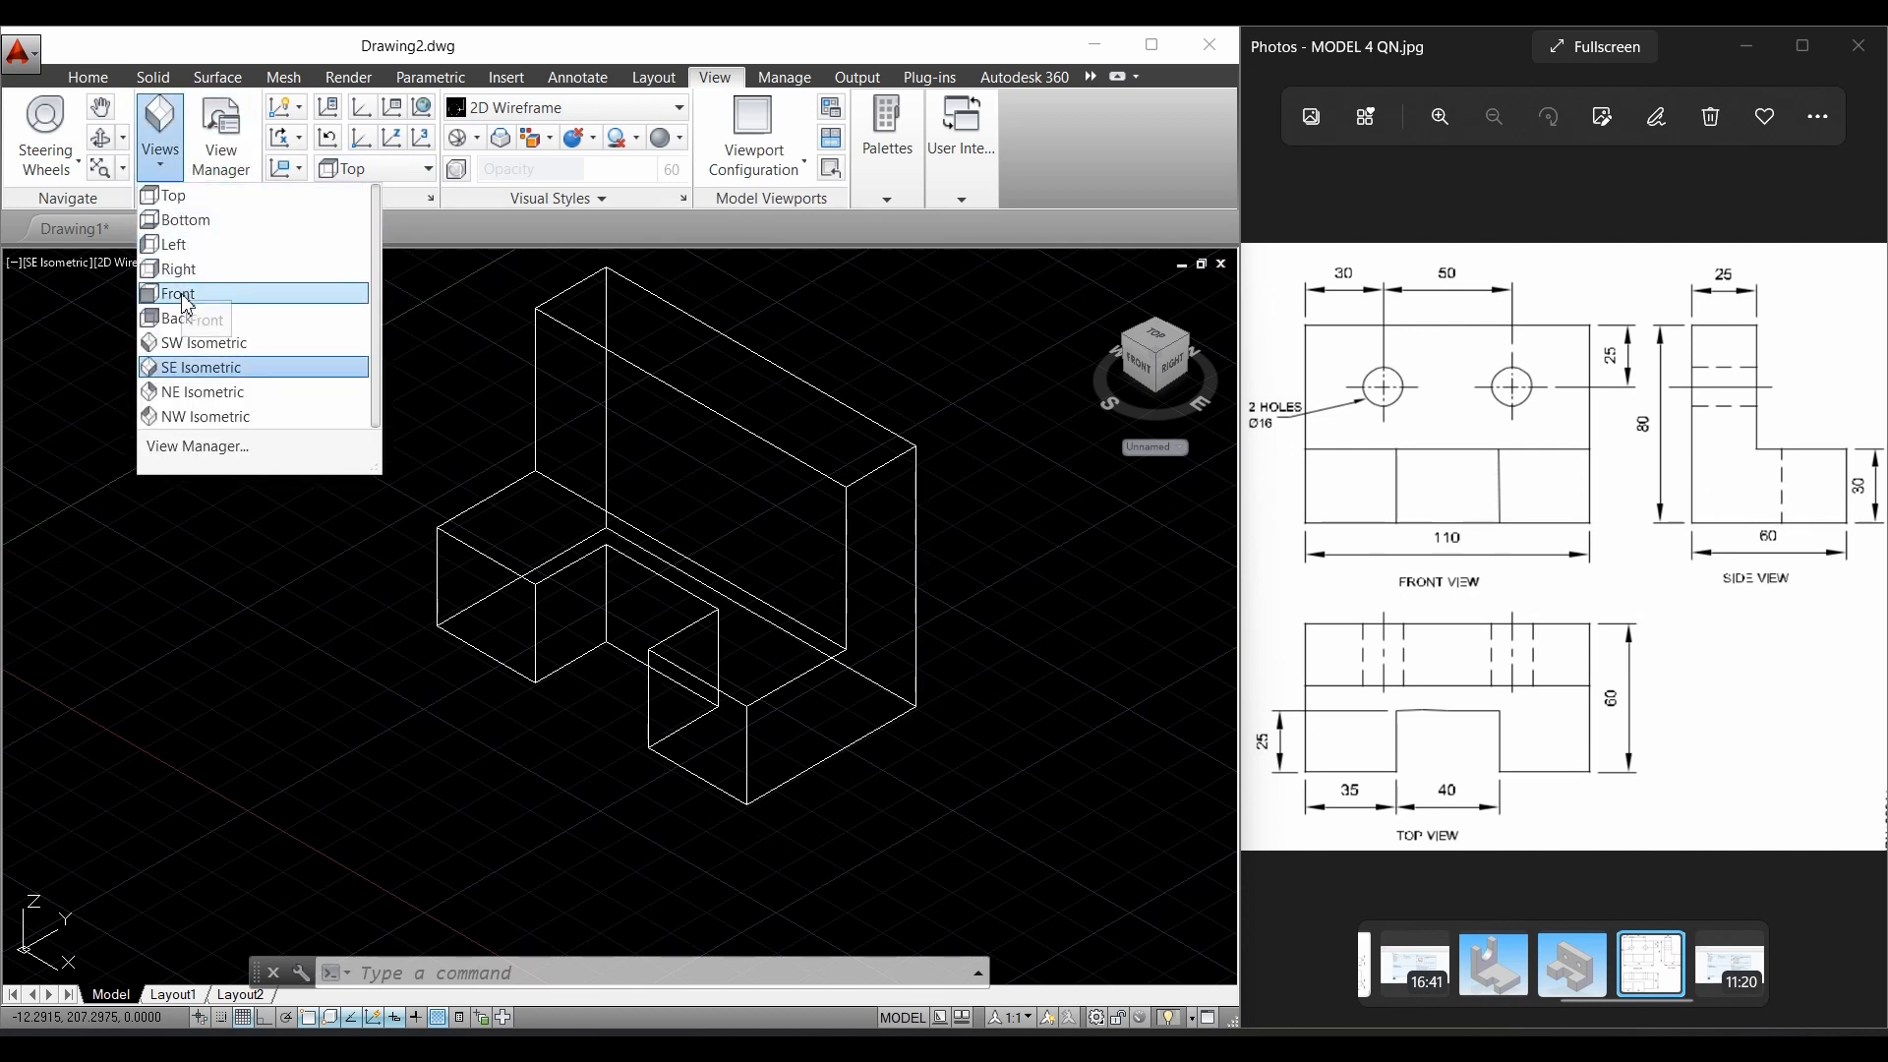
{"action": "left_click", "coordinate": [182, 294]}
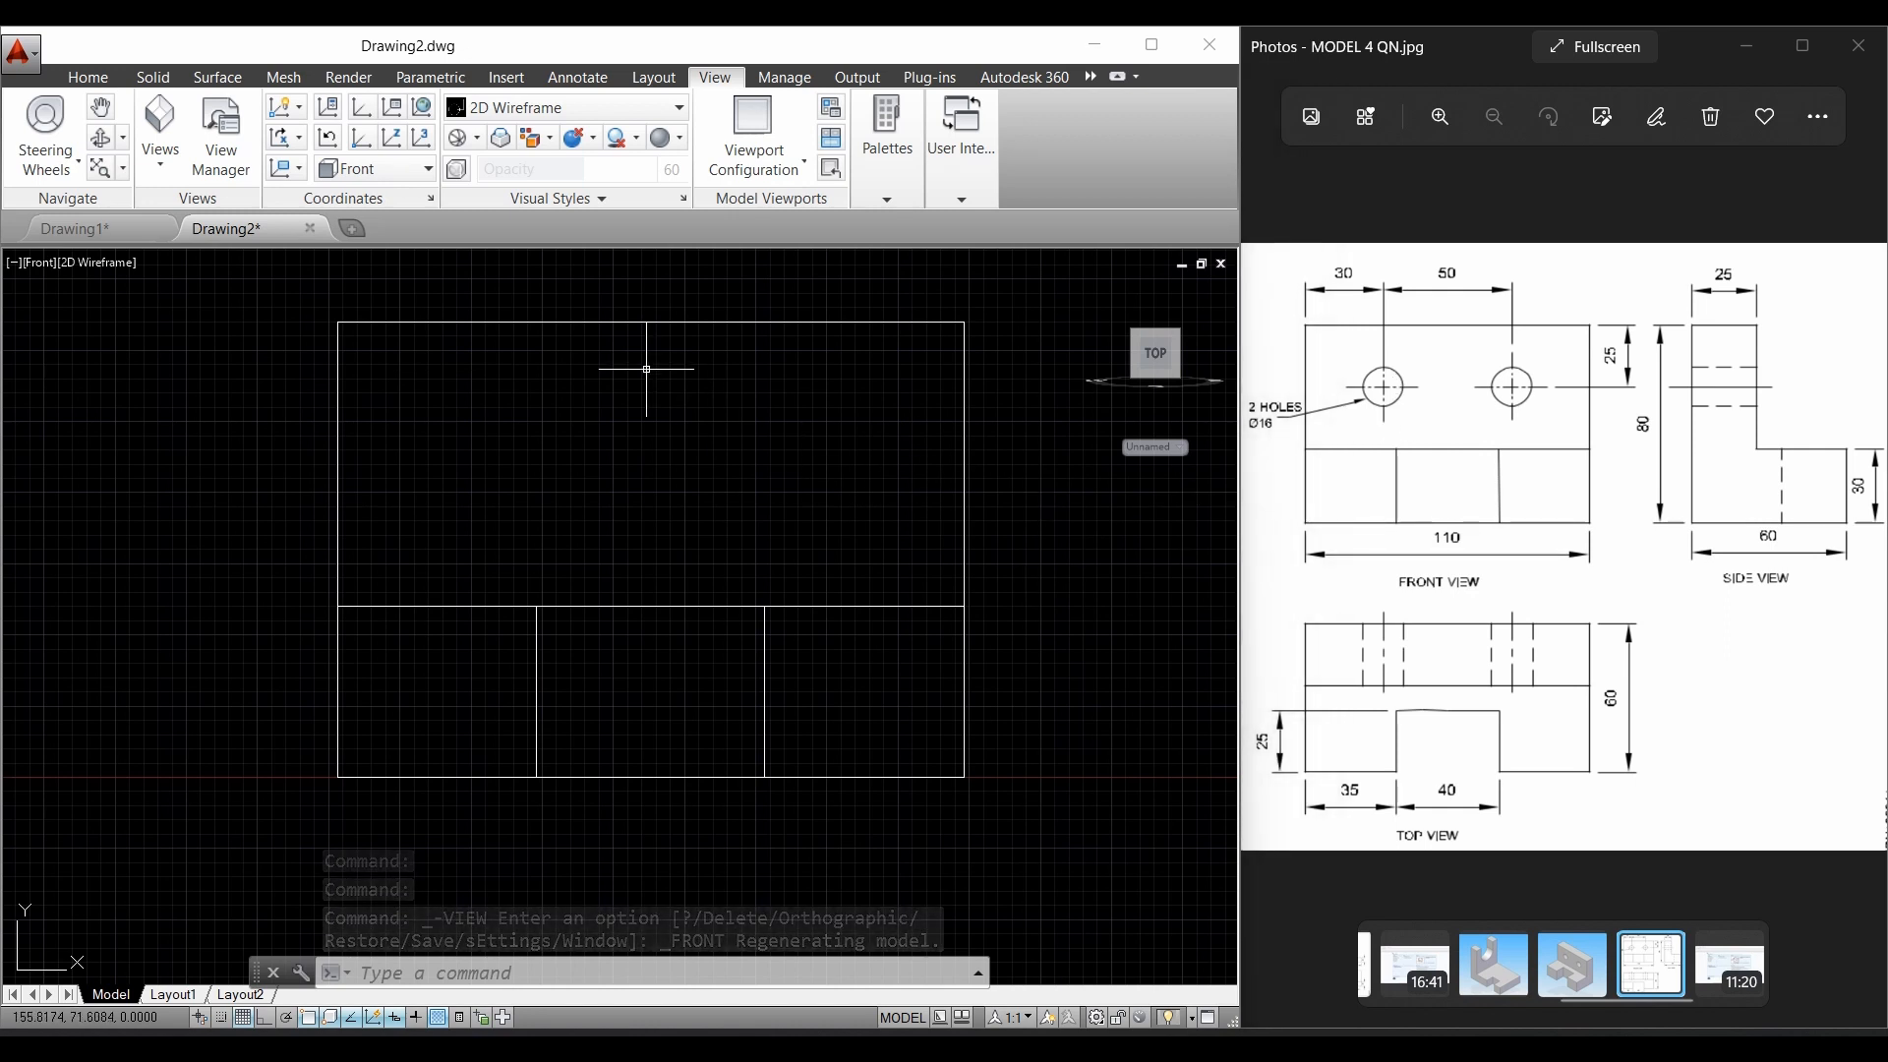
{"action": "left_click", "coordinate": [94, 85]}
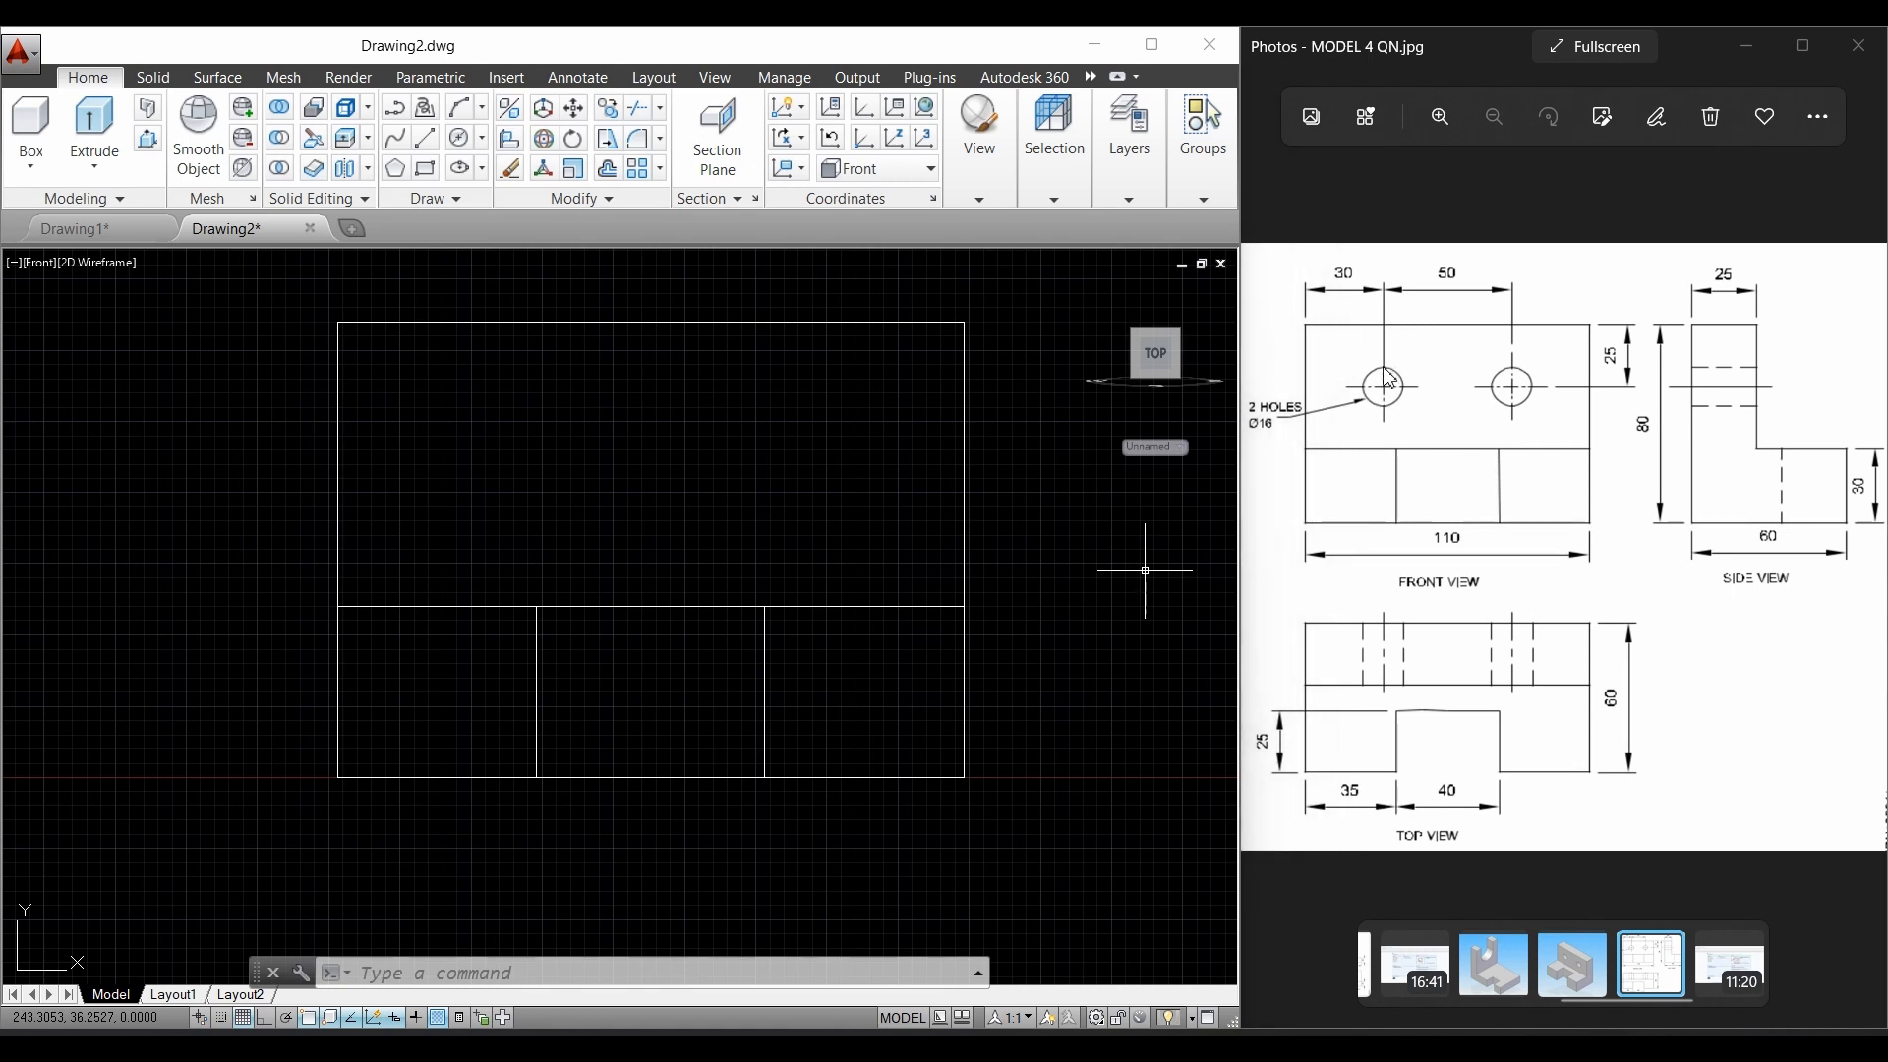
{"action": "left_click", "coordinate": [429, 146]}
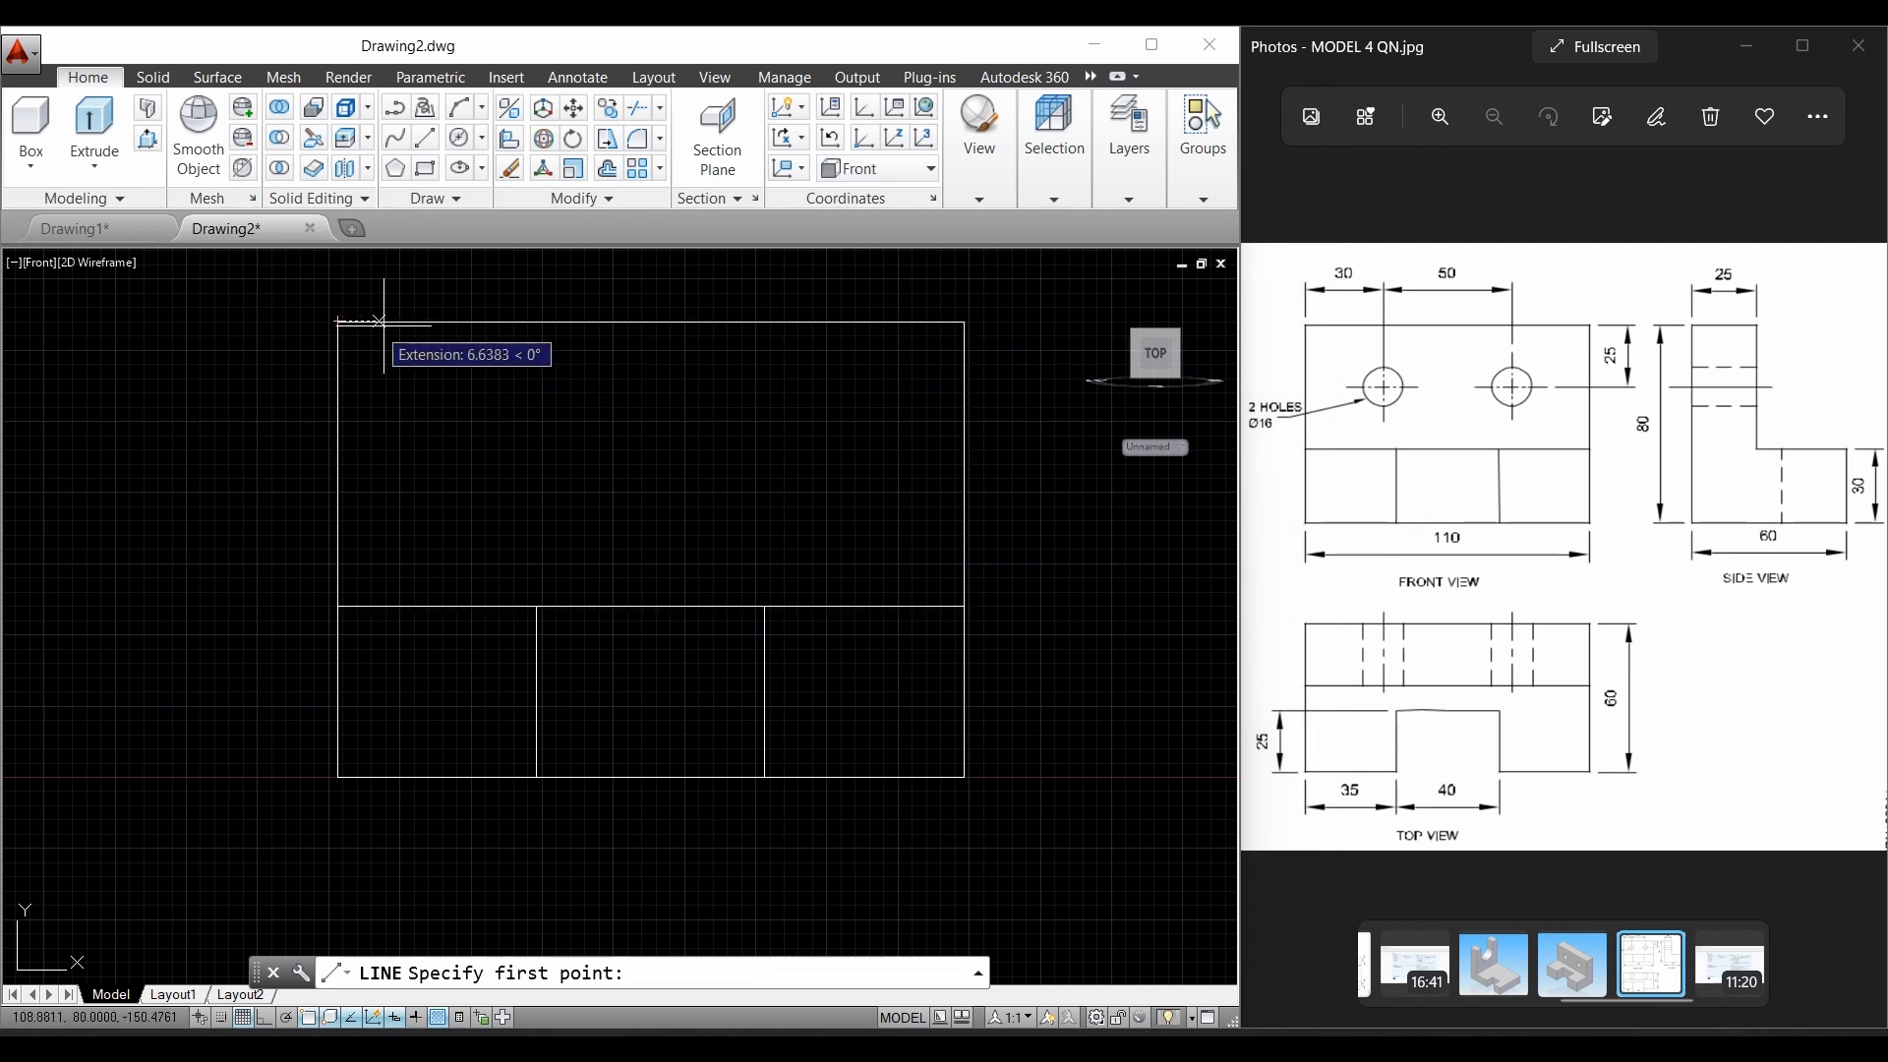
{"action": "type", "text": "30"}
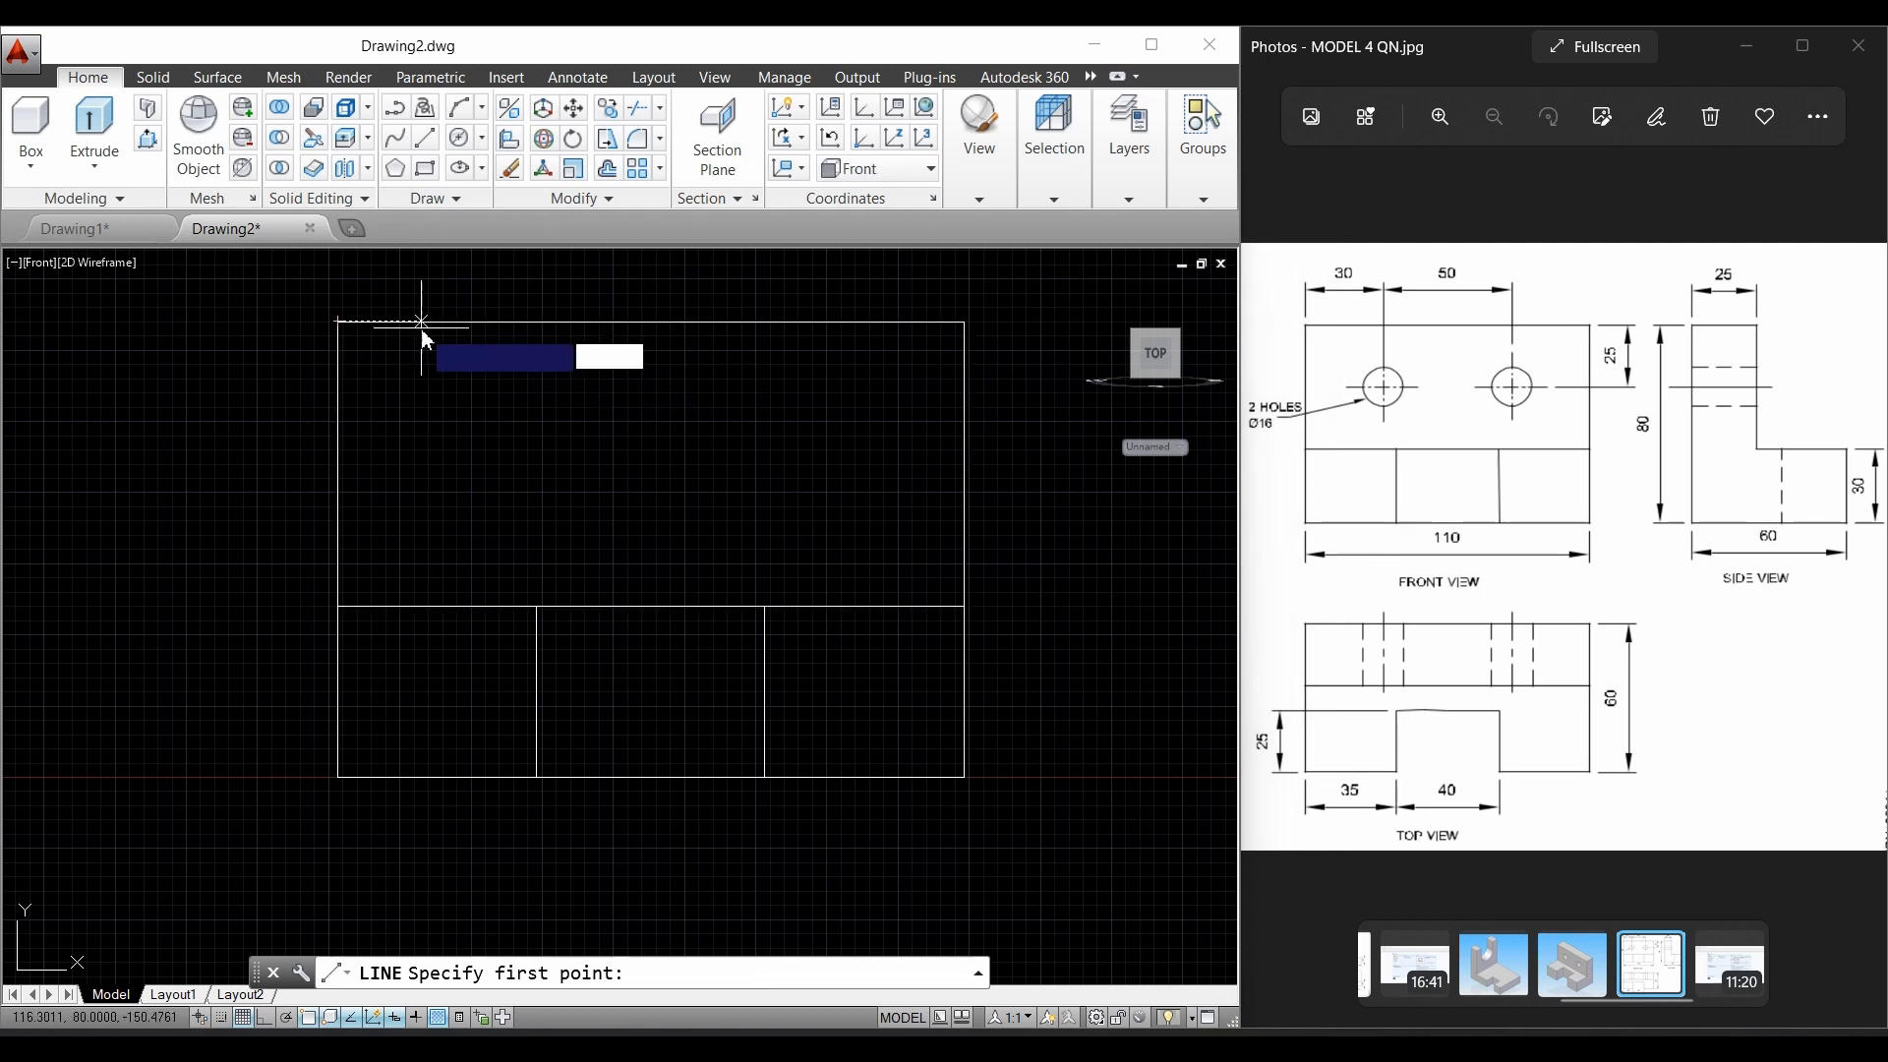
{"action": "key", "text": "Return"}
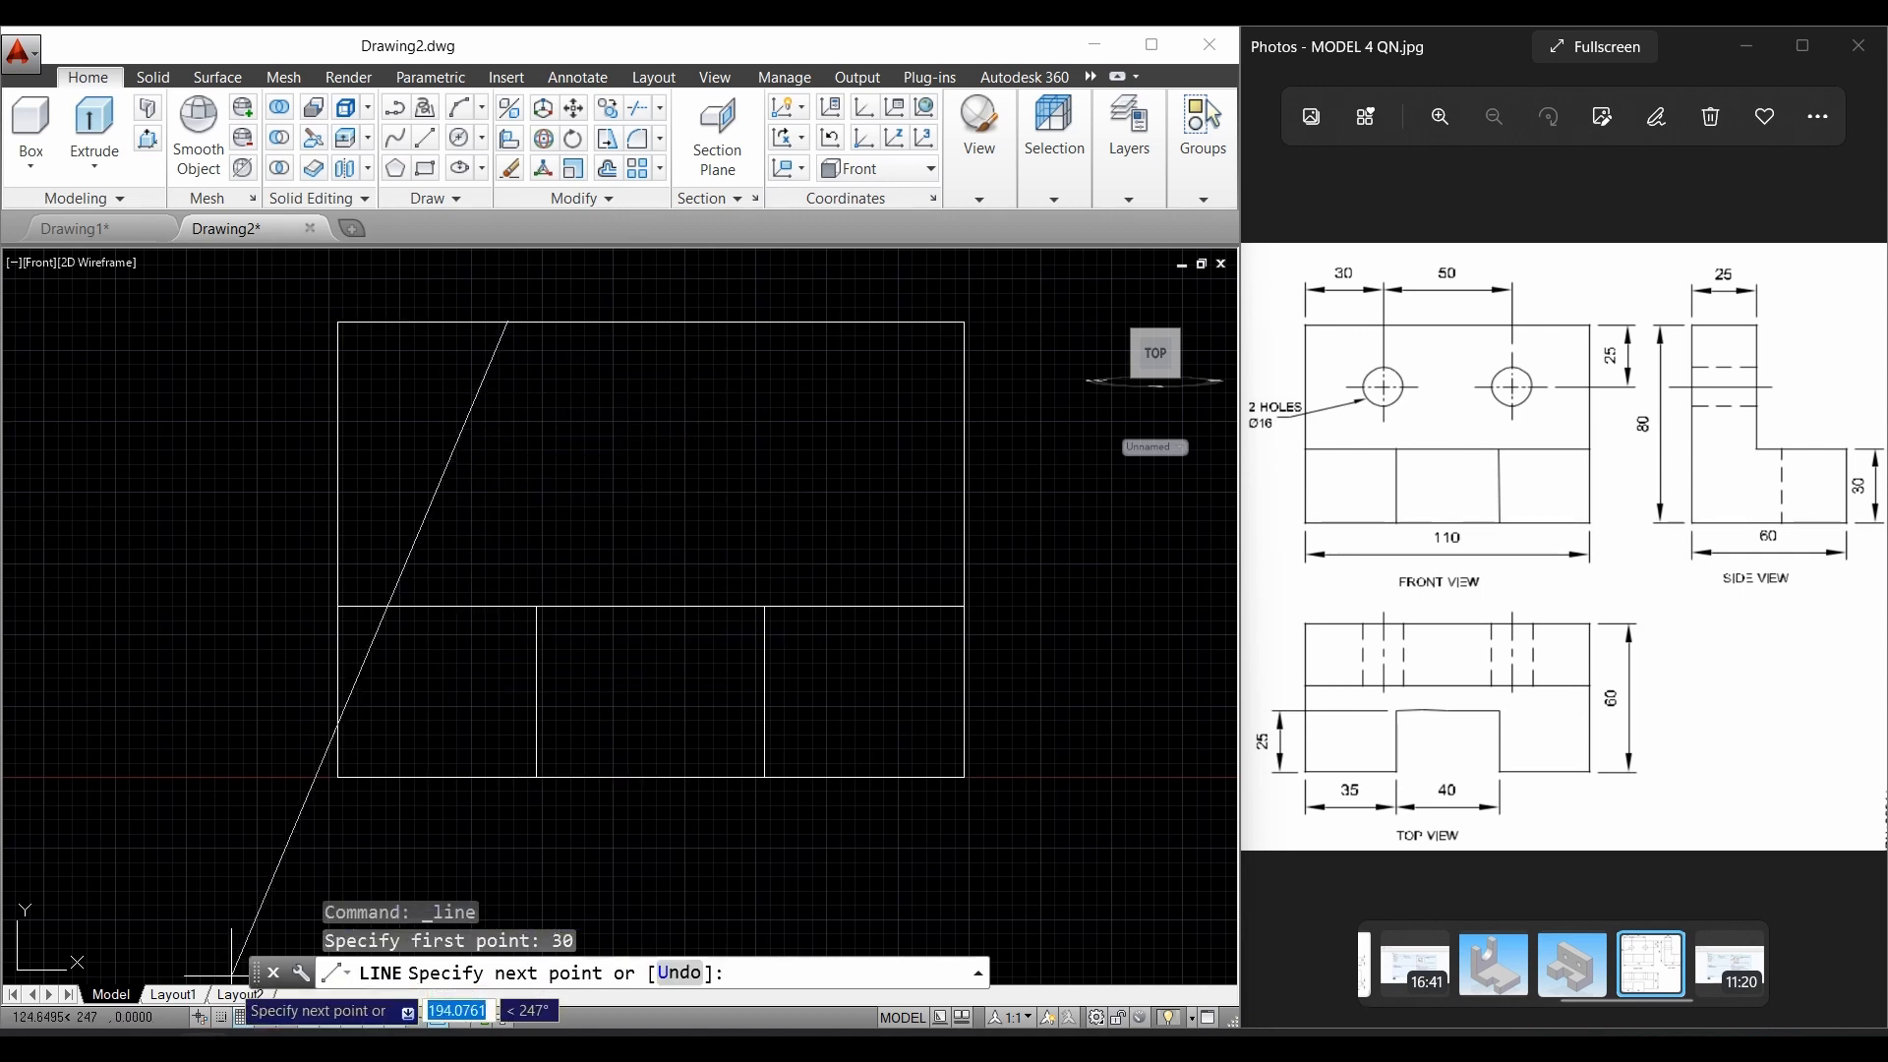
{"action": "left_click", "coordinate": [266, 1019]}
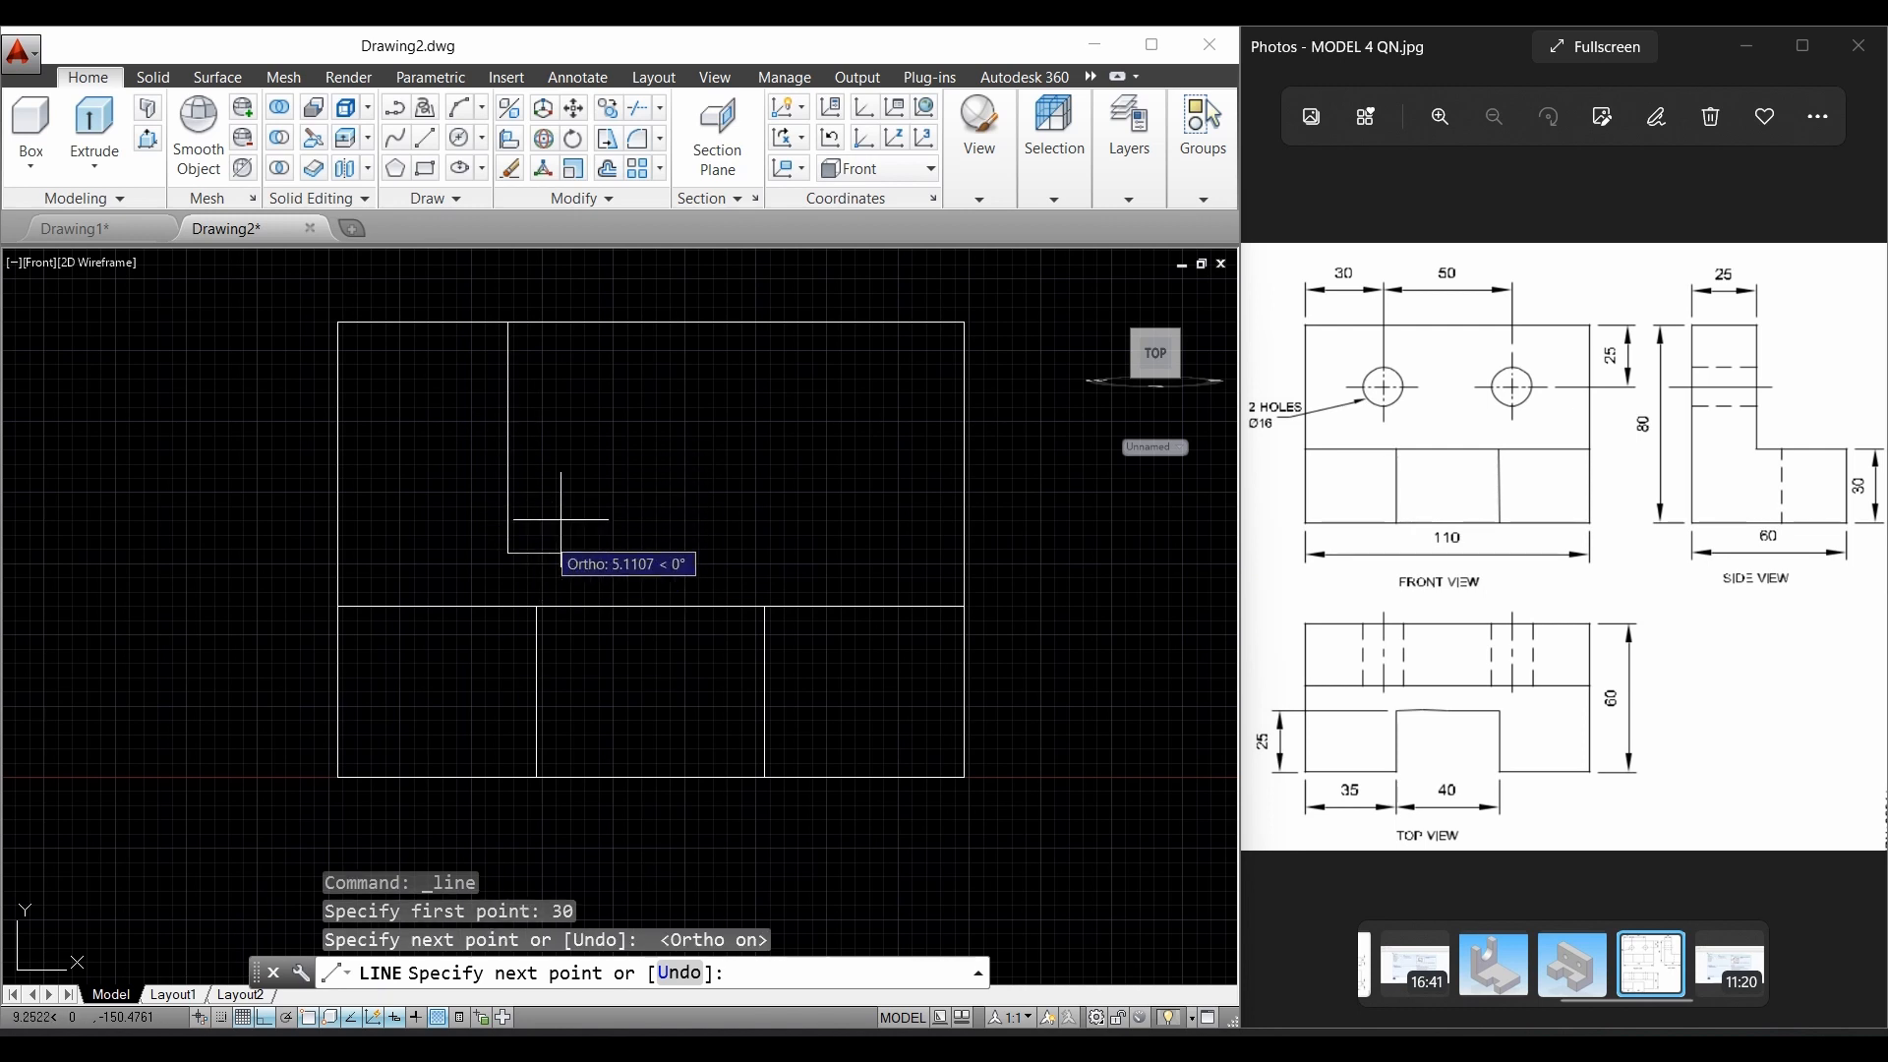
{"action": "right_click", "coordinate": [648, 500]}
{"action": "left_click", "coordinate": [679, 544]}
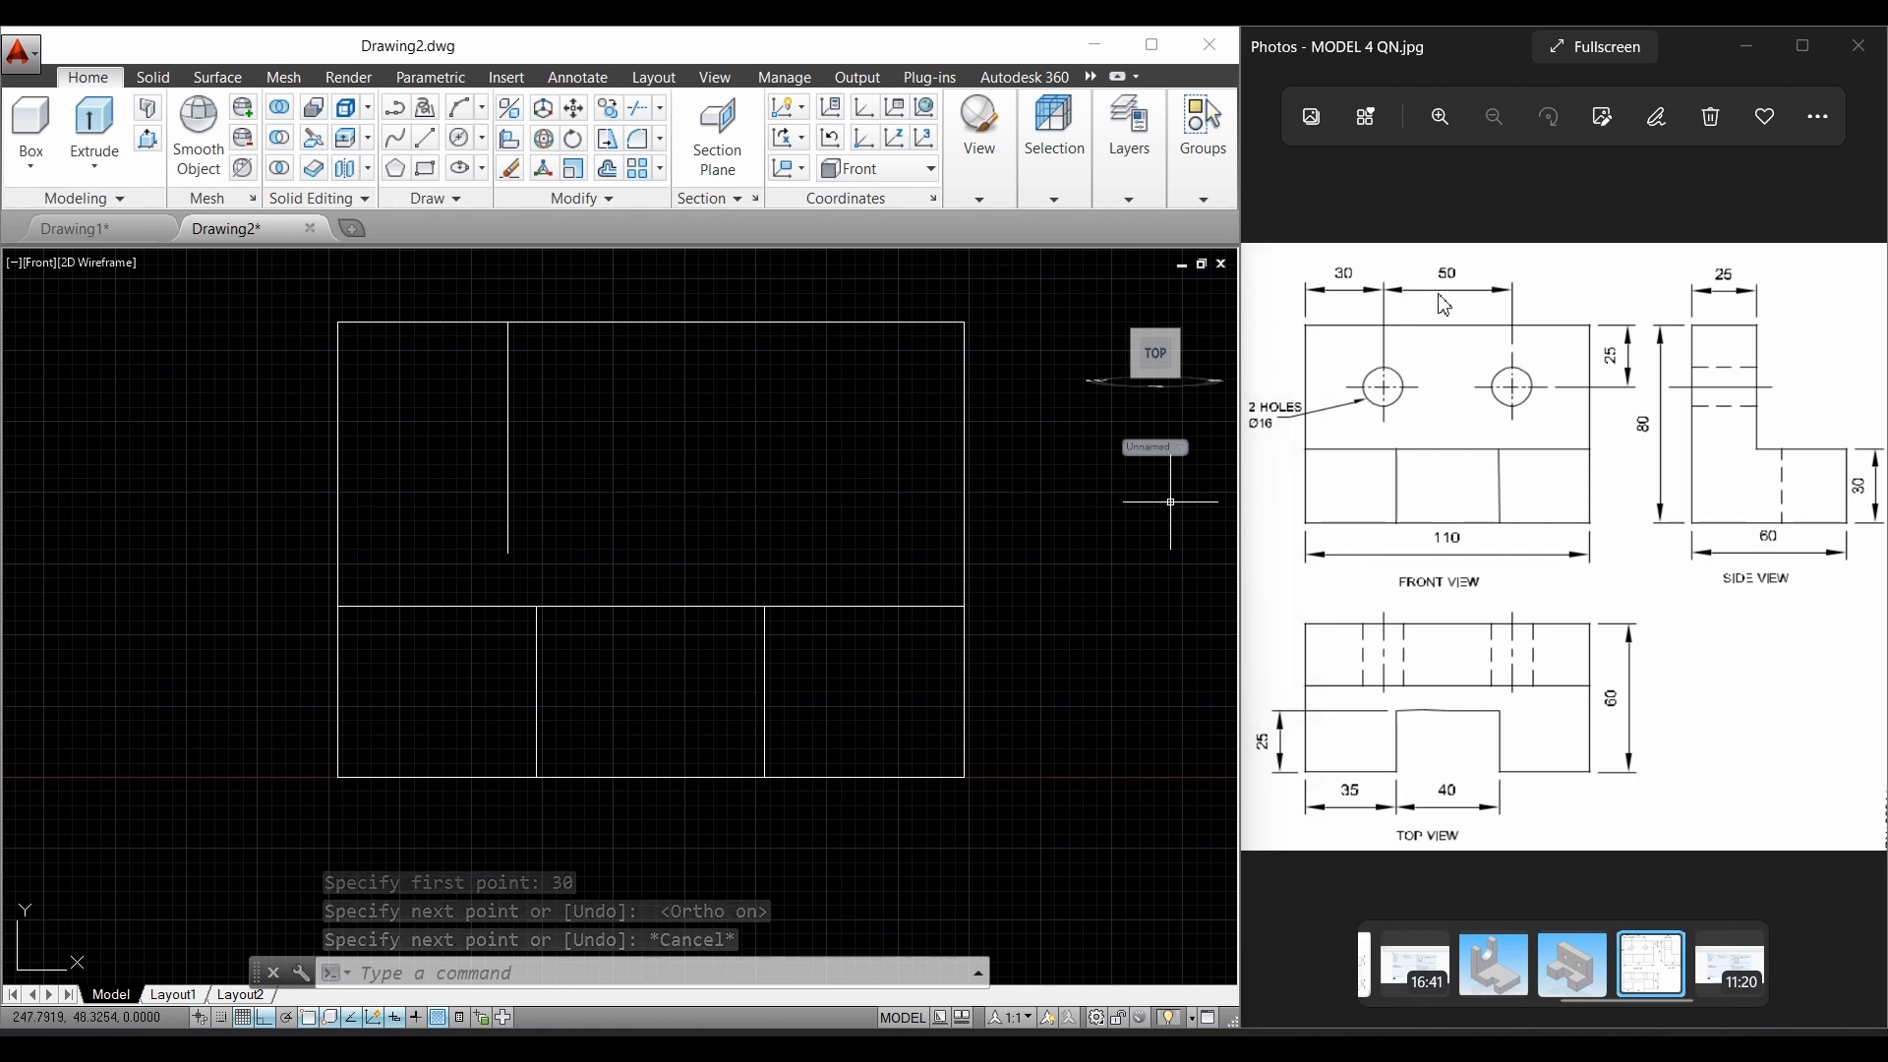
Step: Draw a second vertical guide line down from the top edge, 50 mm to the right of the first
{"action": "left_click", "coordinate": [427, 140]}
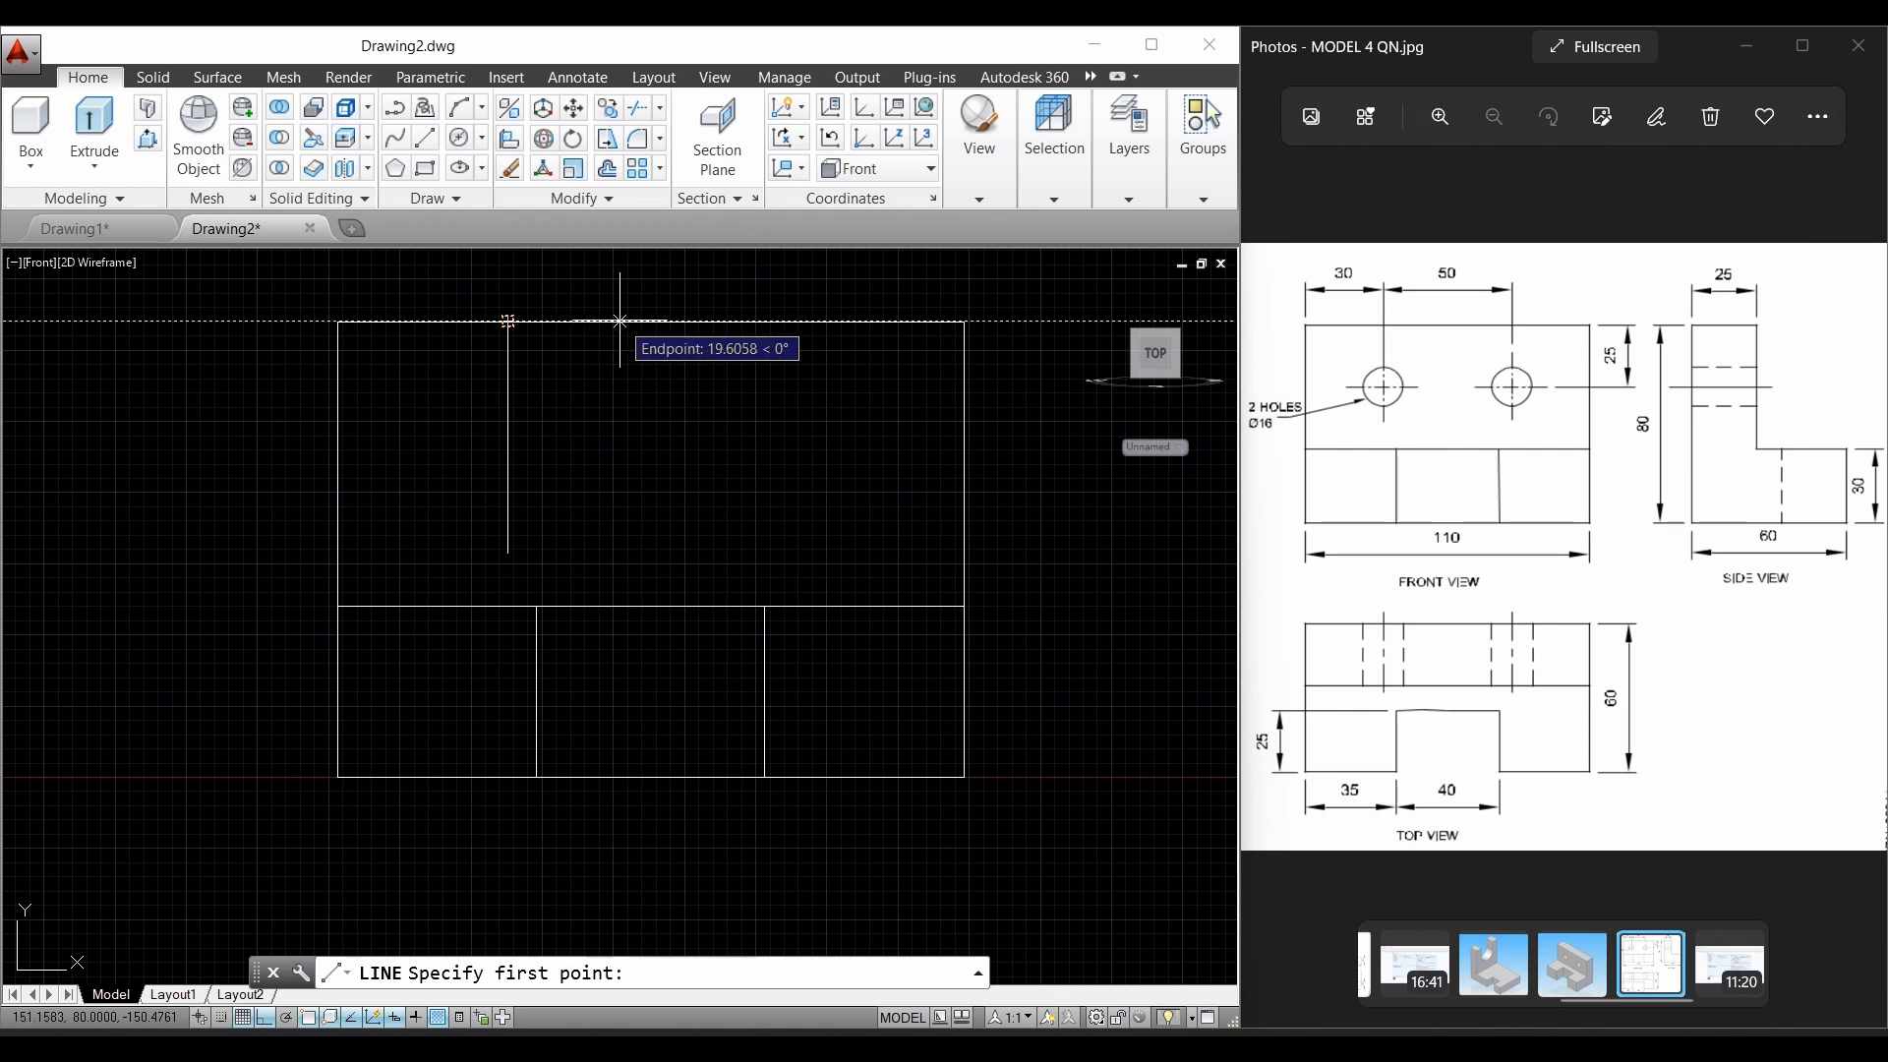
{"action": "type", "text": "50"}
{"action": "key", "text": "Return"}
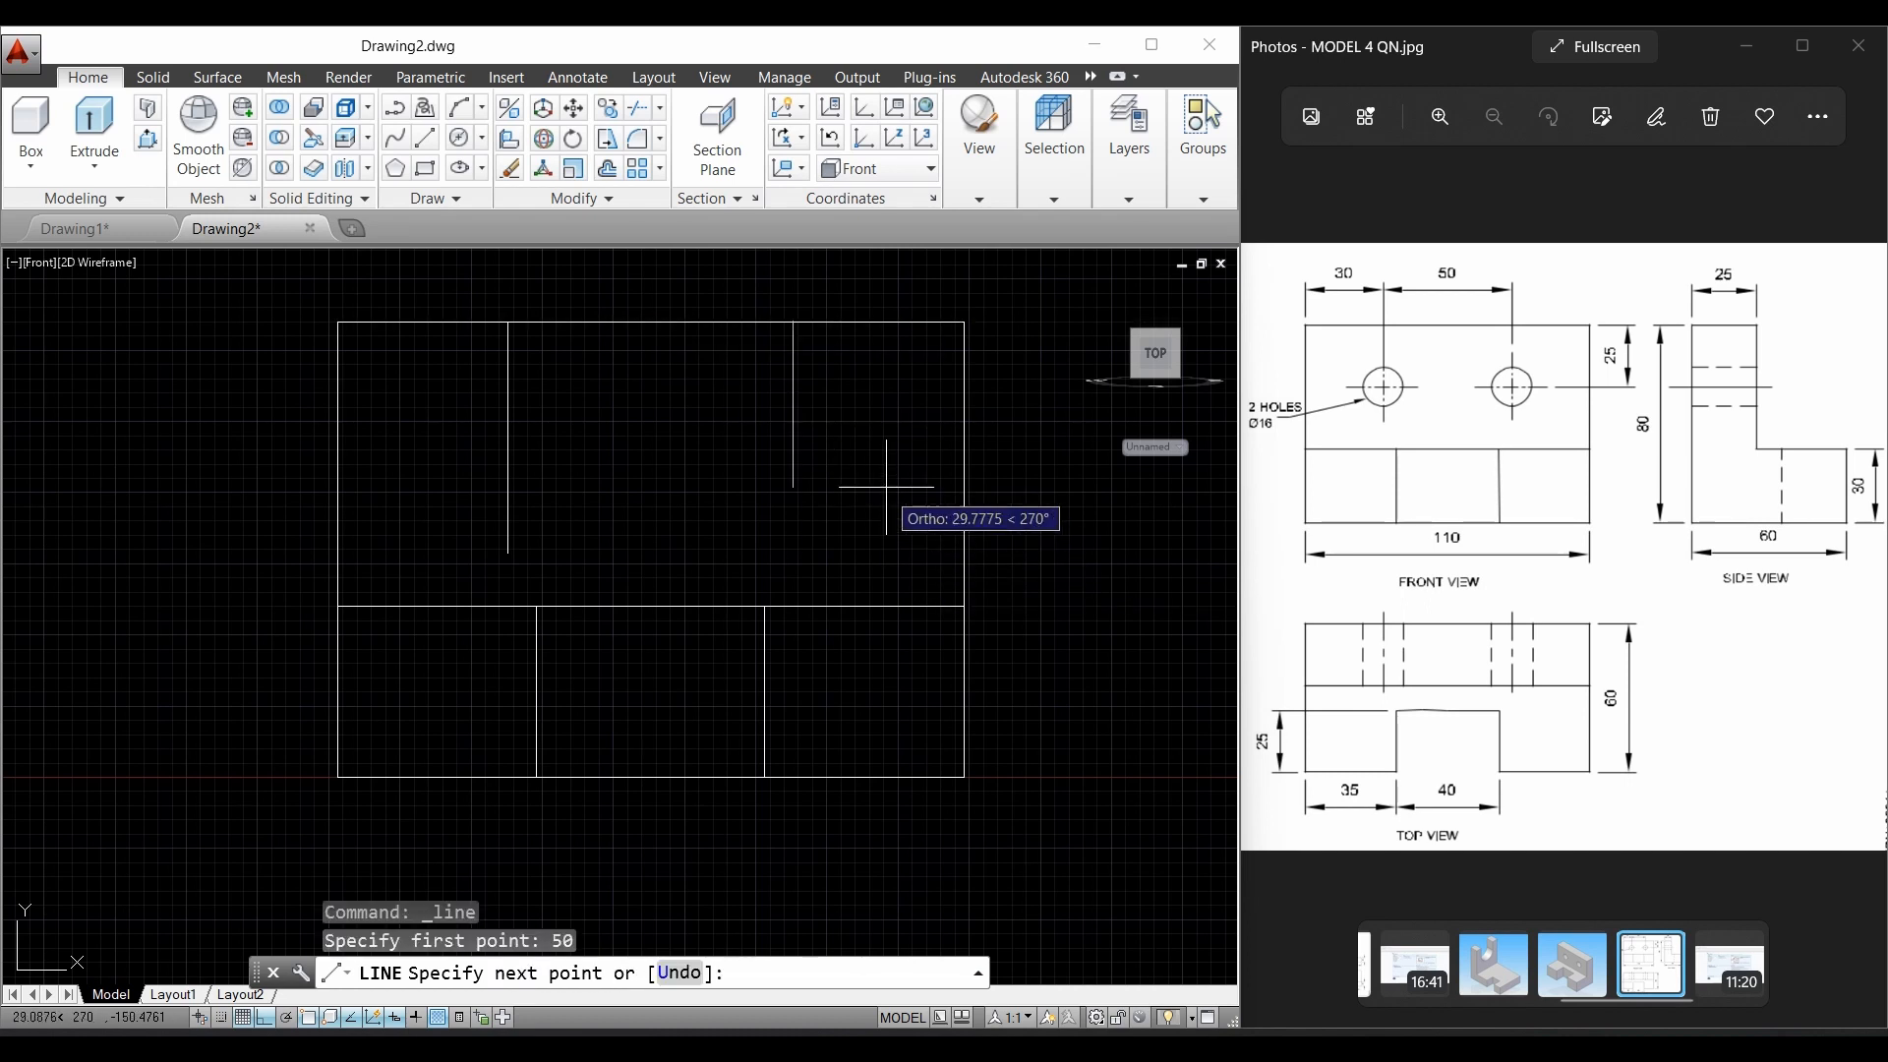
{"action": "left_click", "coordinate": [859, 541]}
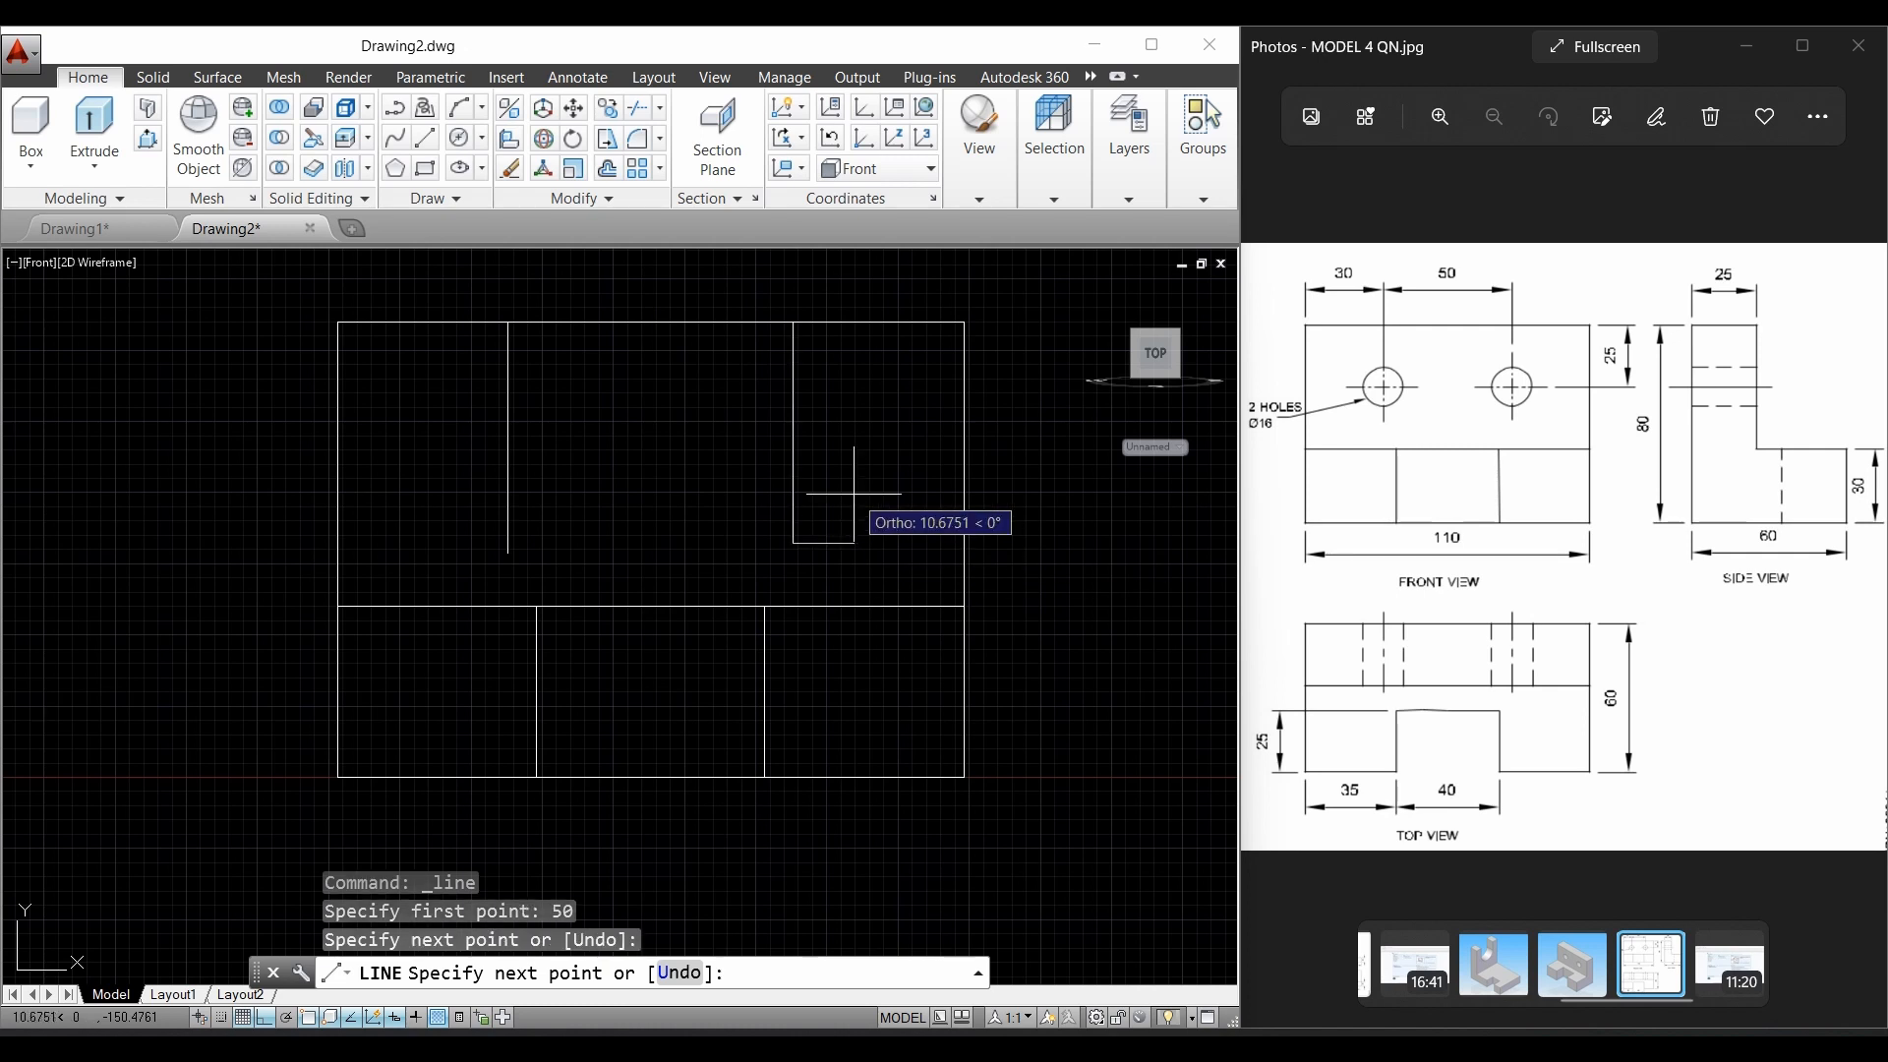
{"action": "right_click", "coordinate": [862, 494]}
{"action": "left_click", "coordinate": [890, 534]}
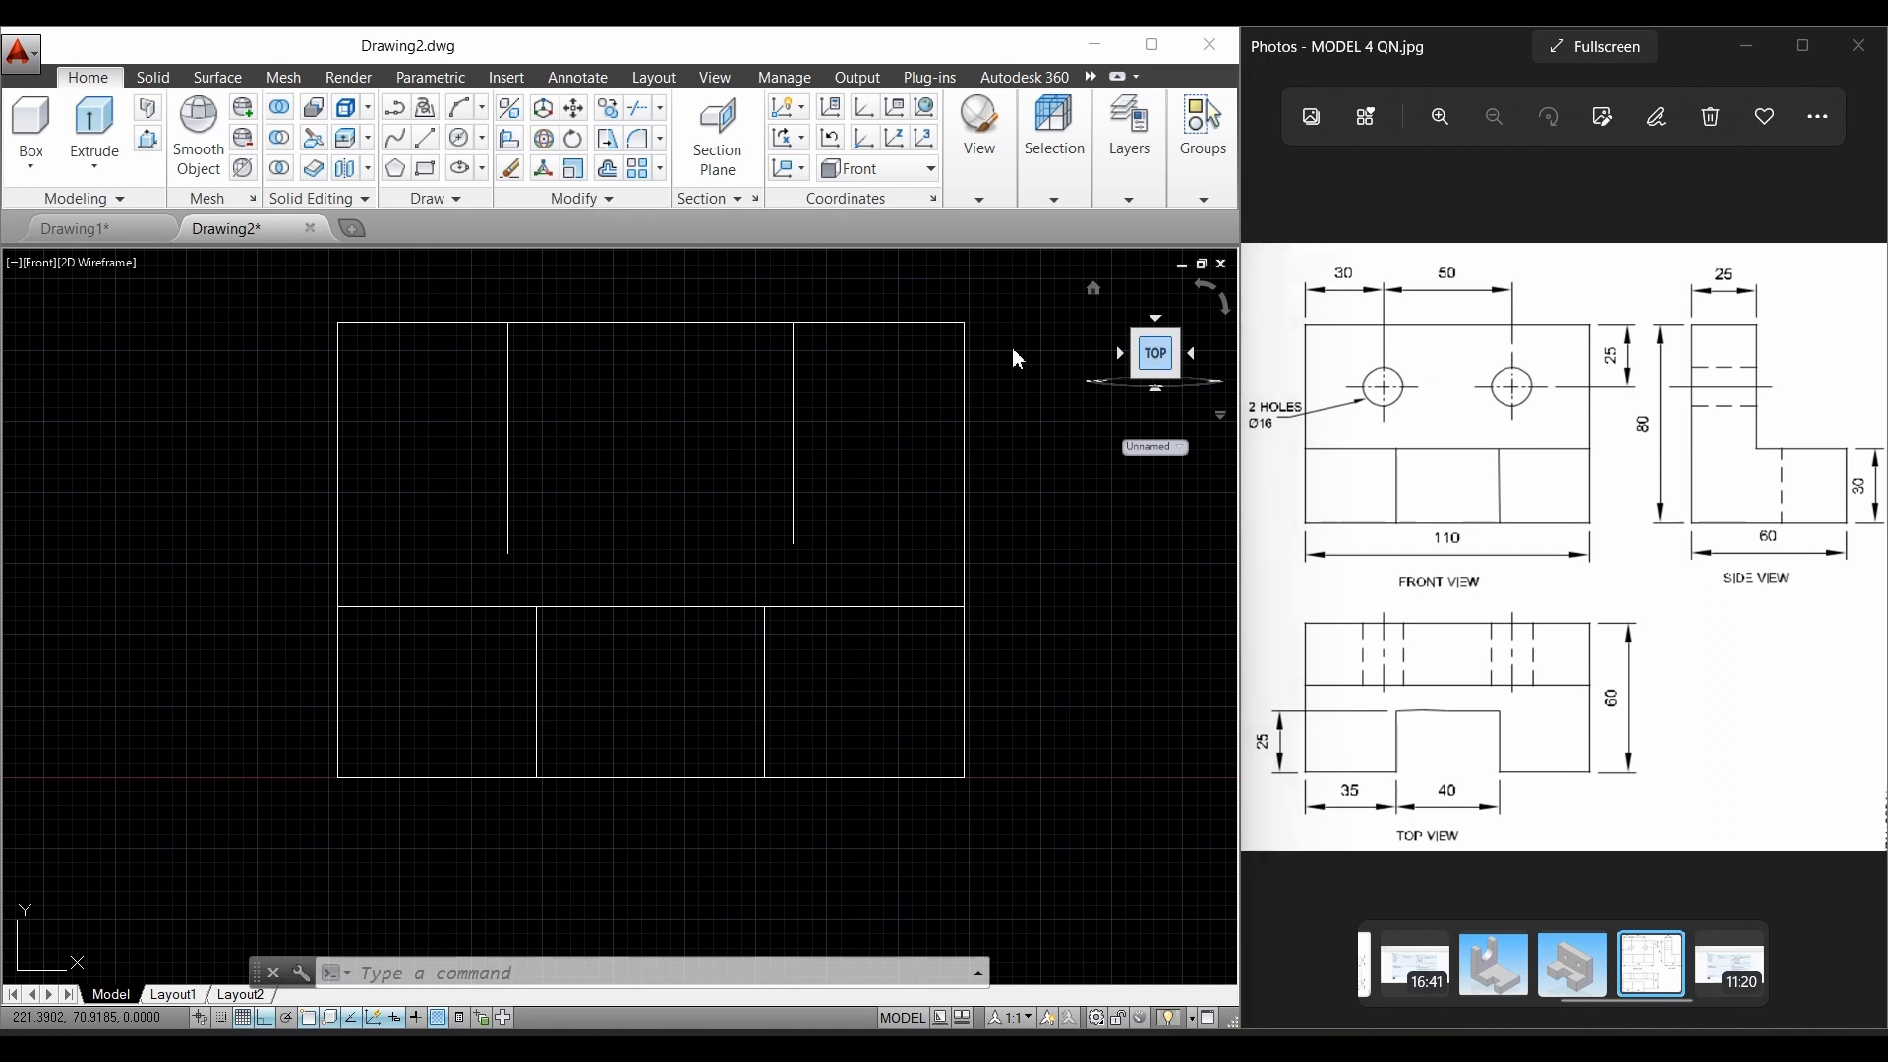
Step: Draw a horizontal guide line leftward from the wall's right edge, 25 mm below the top corner, crossing both vertical guide lines
{"action": "left_click", "coordinate": [431, 151]}
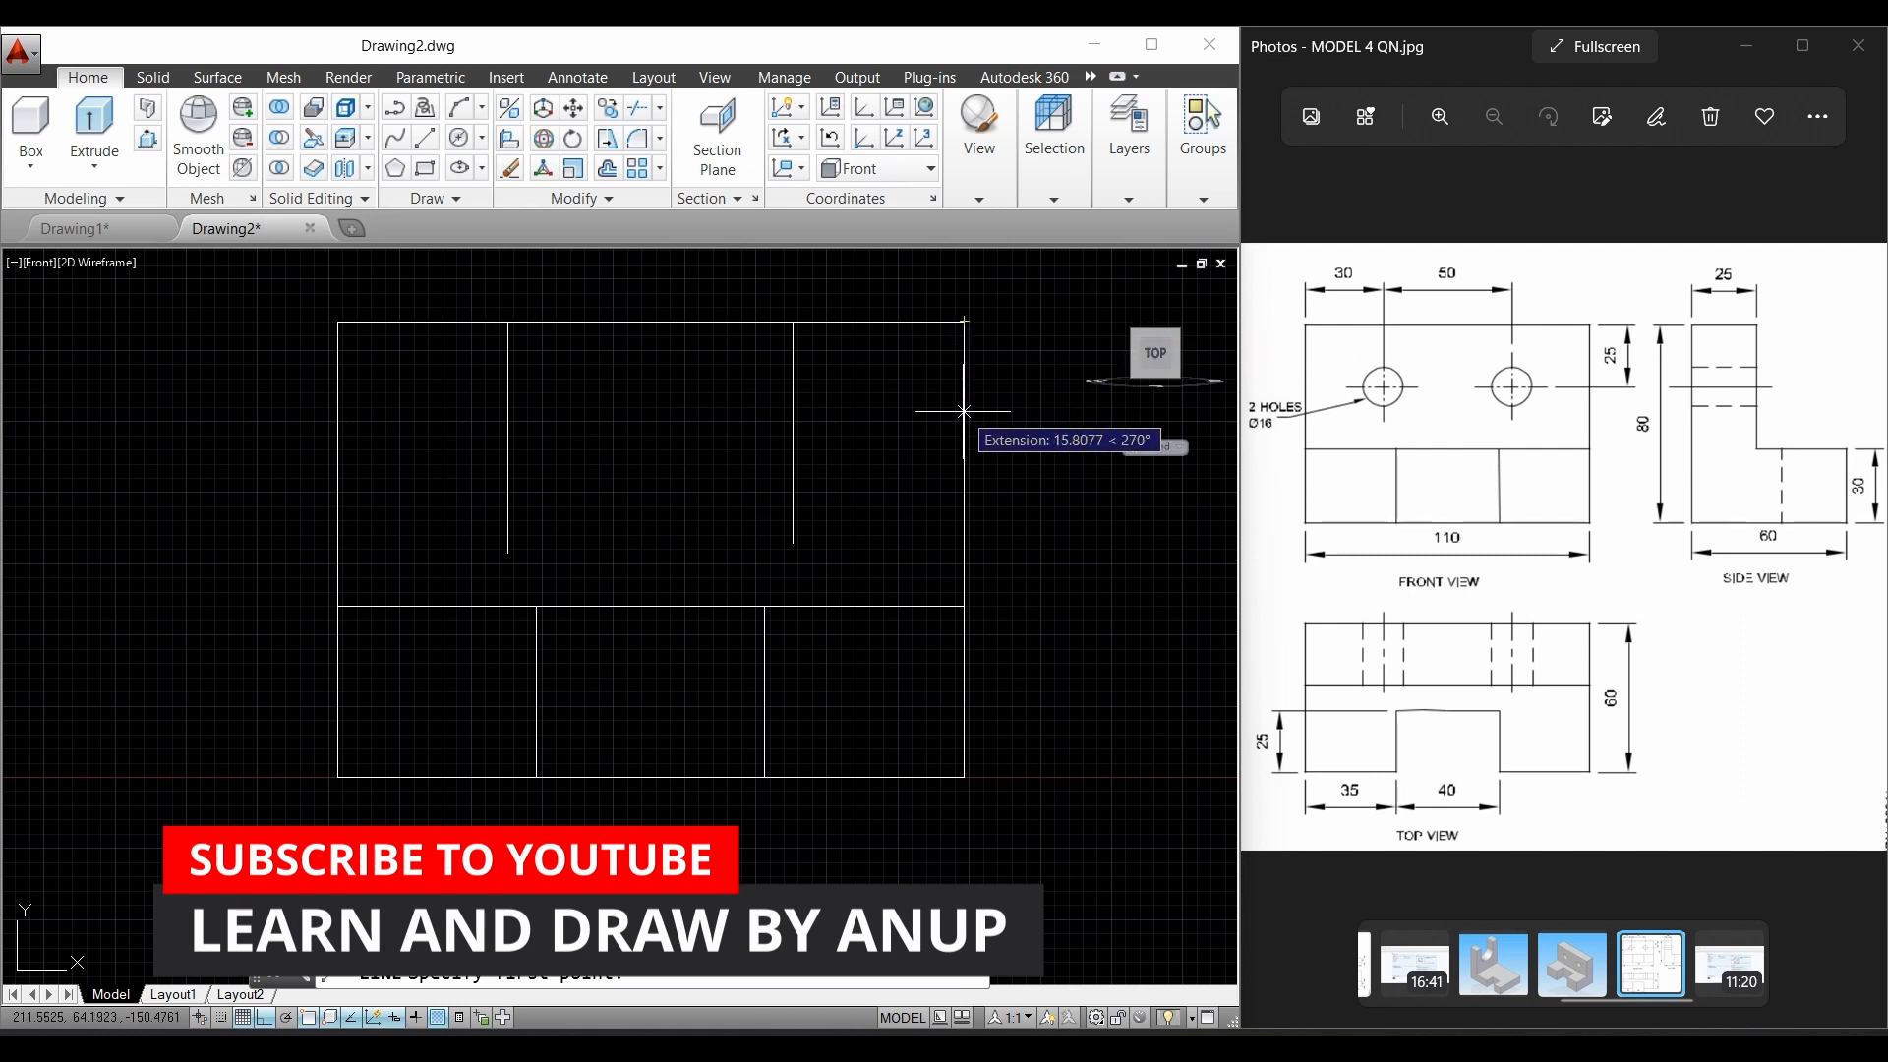
{"action": "type", "text": "25"}
{"action": "key", "text": "Return"}
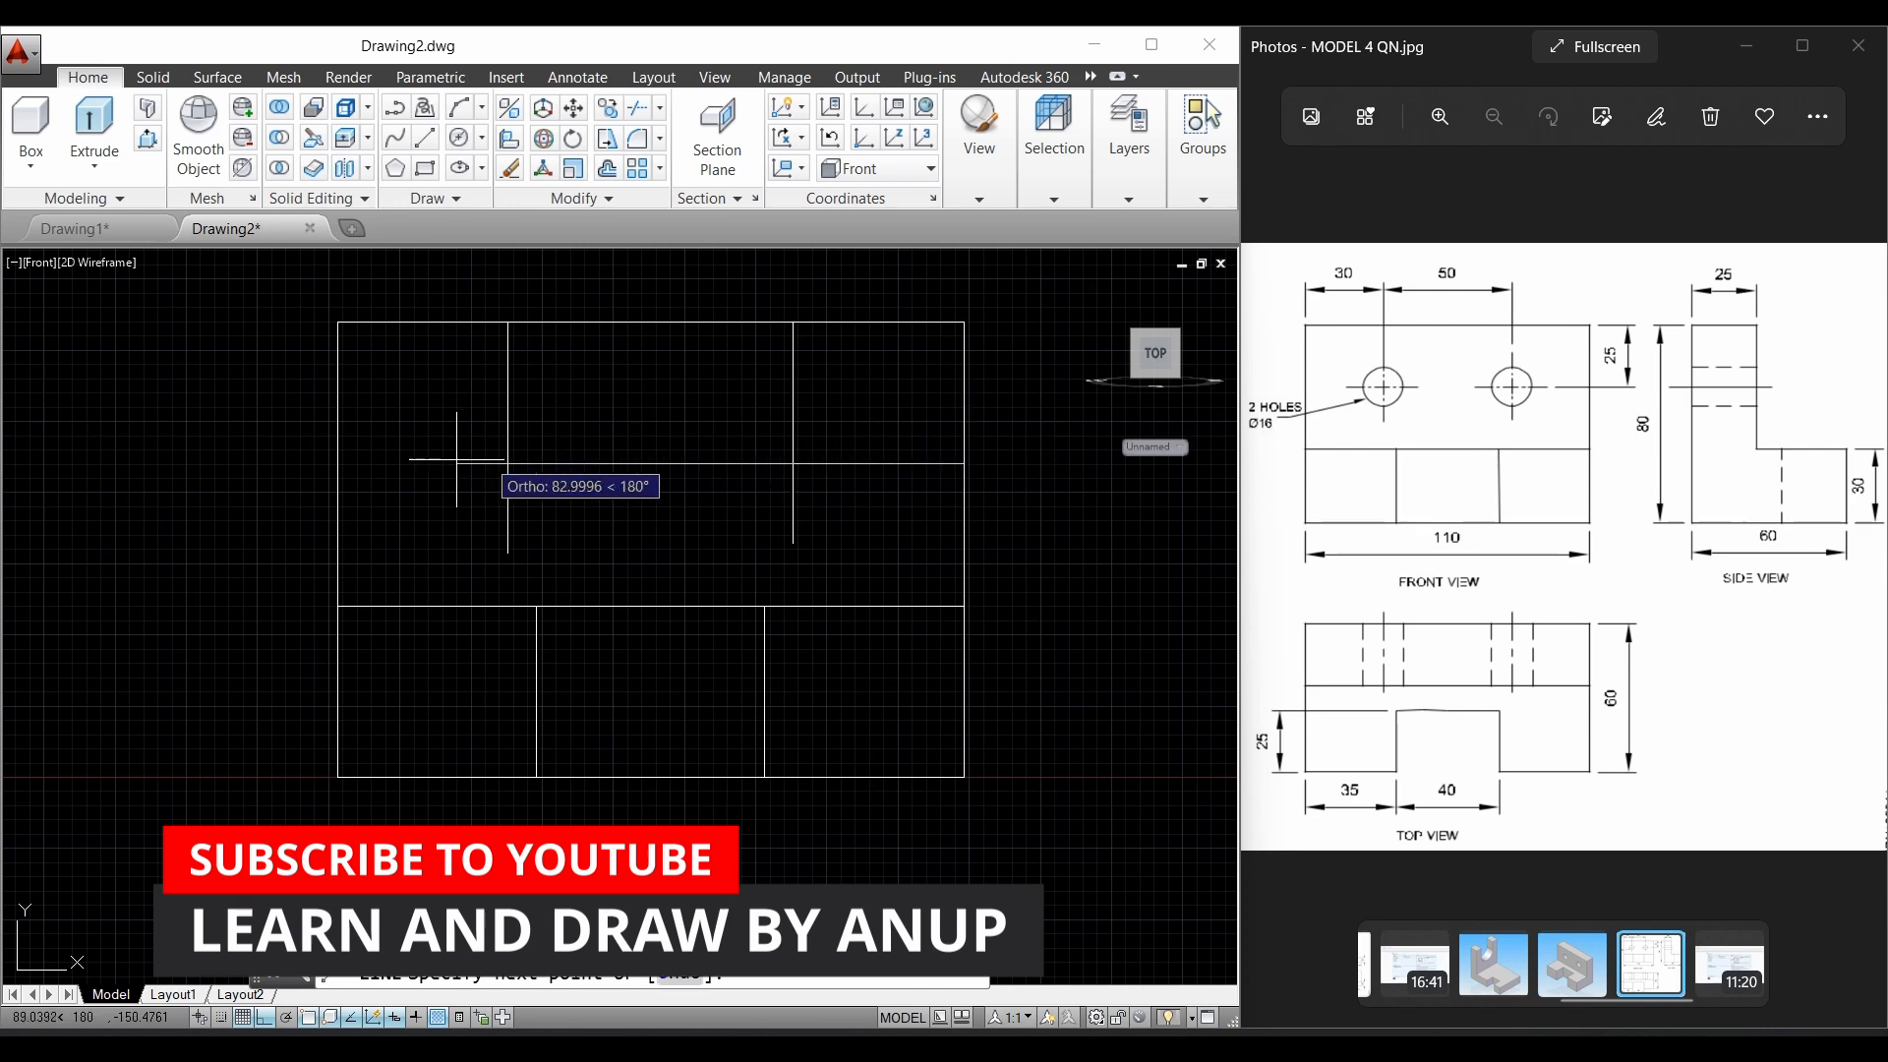
{"action": "left_click", "coordinate": [415, 460]}
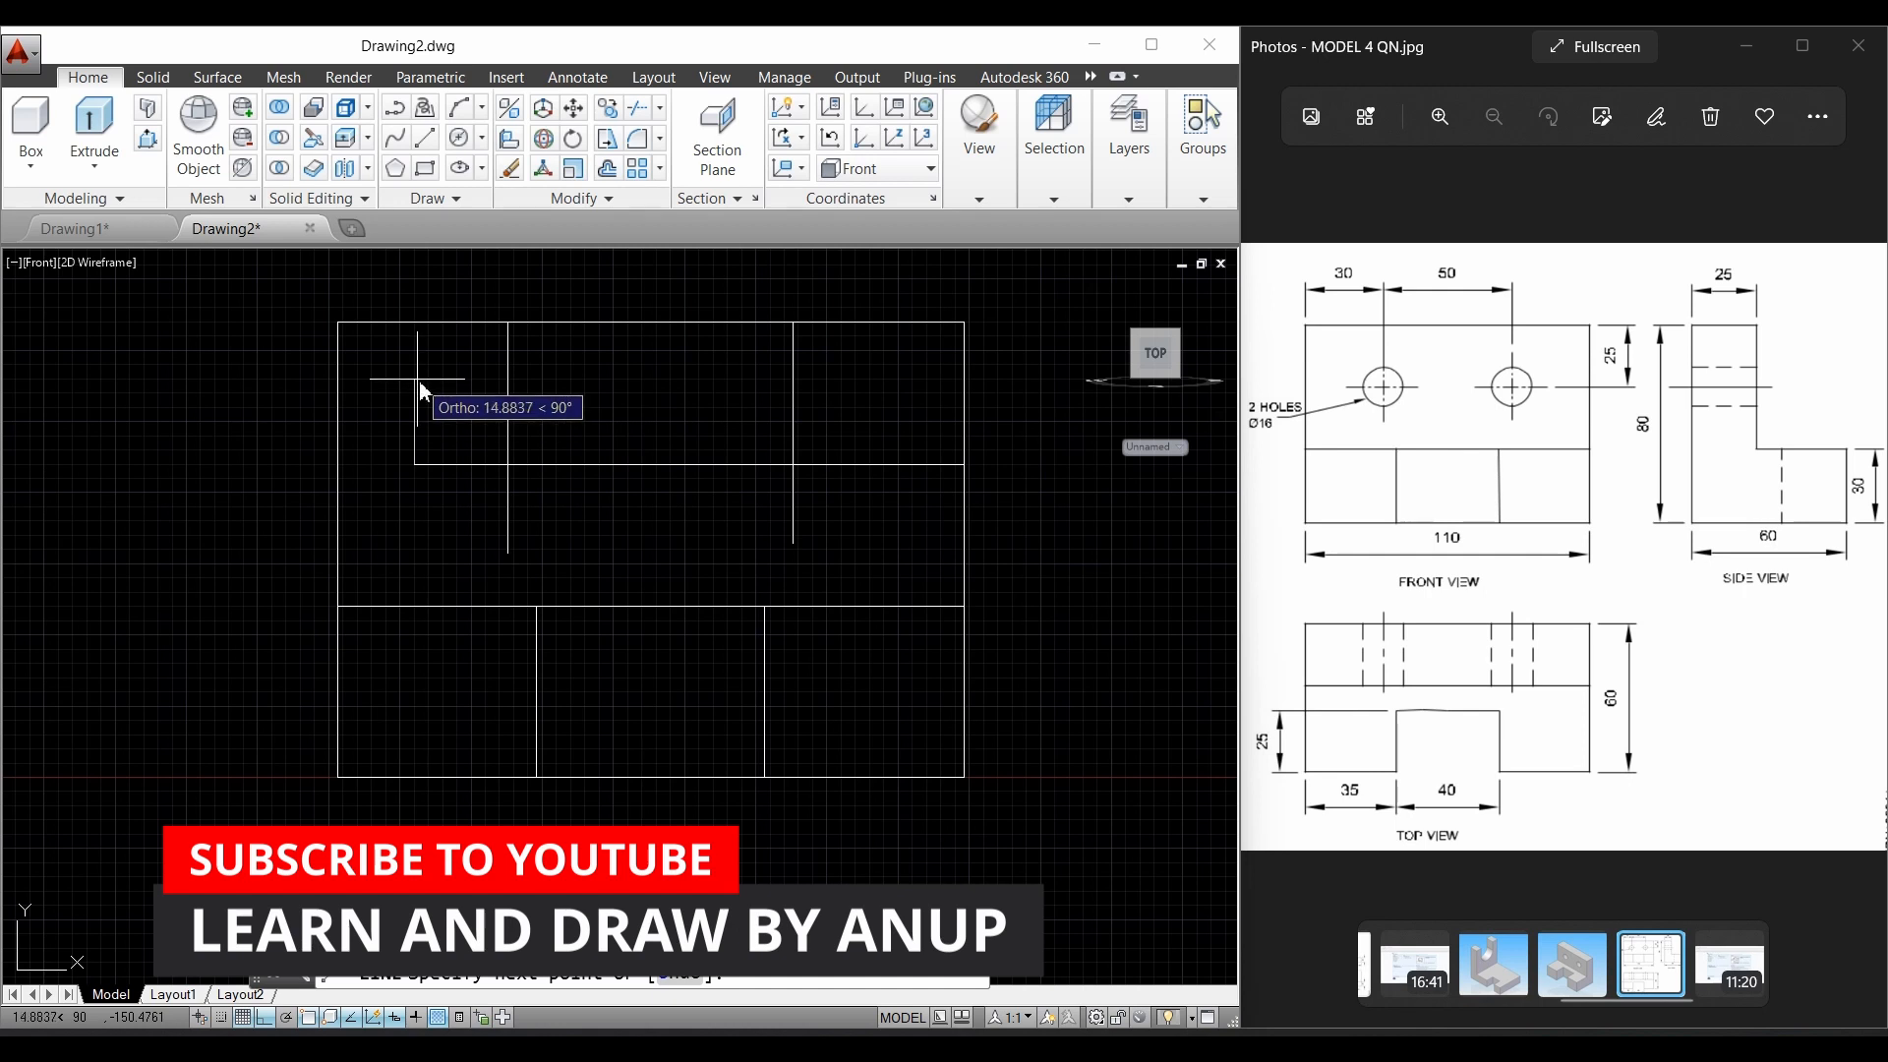
{"action": "right_click", "coordinate": [421, 382]}
{"action": "left_click", "coordinate": [472, 417]}
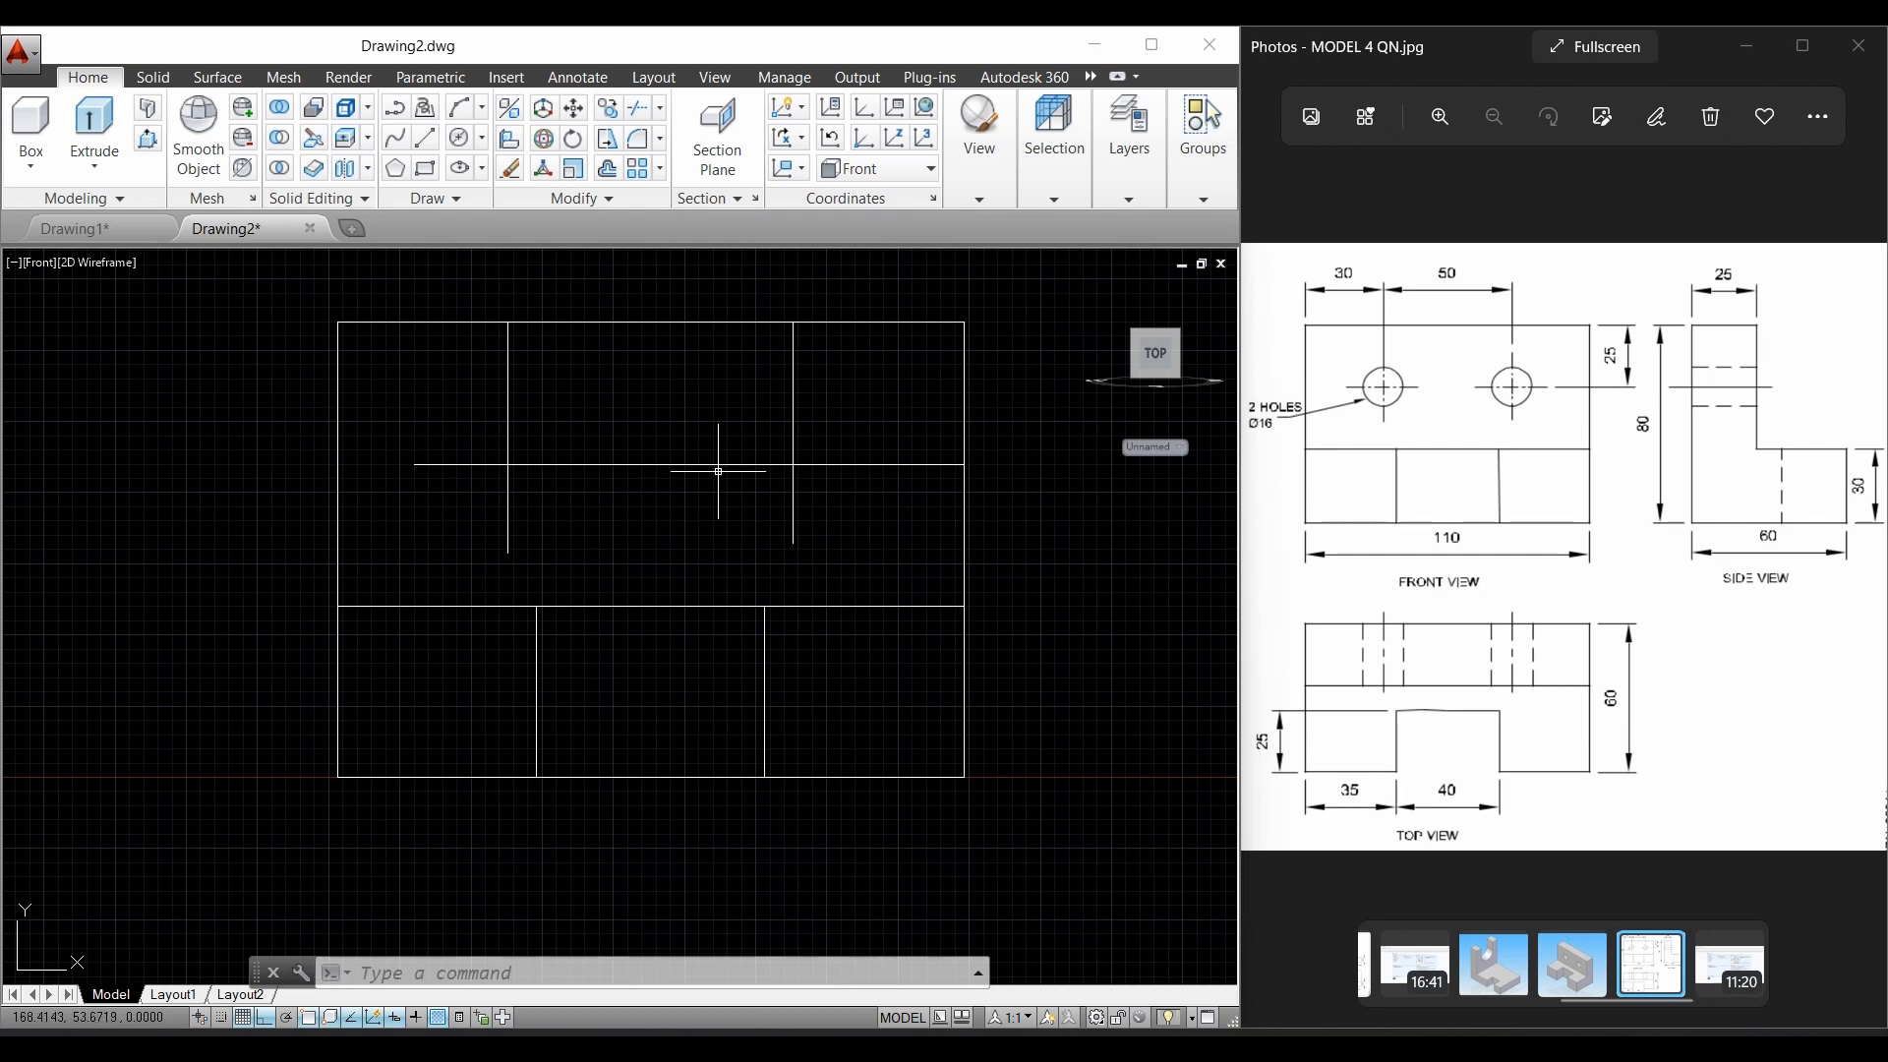
Step: Draw a 16 mm diameter circle centred on the right-hand intersection of the guide lines
{"action": "left_click", "coordinate": [484, 140]}
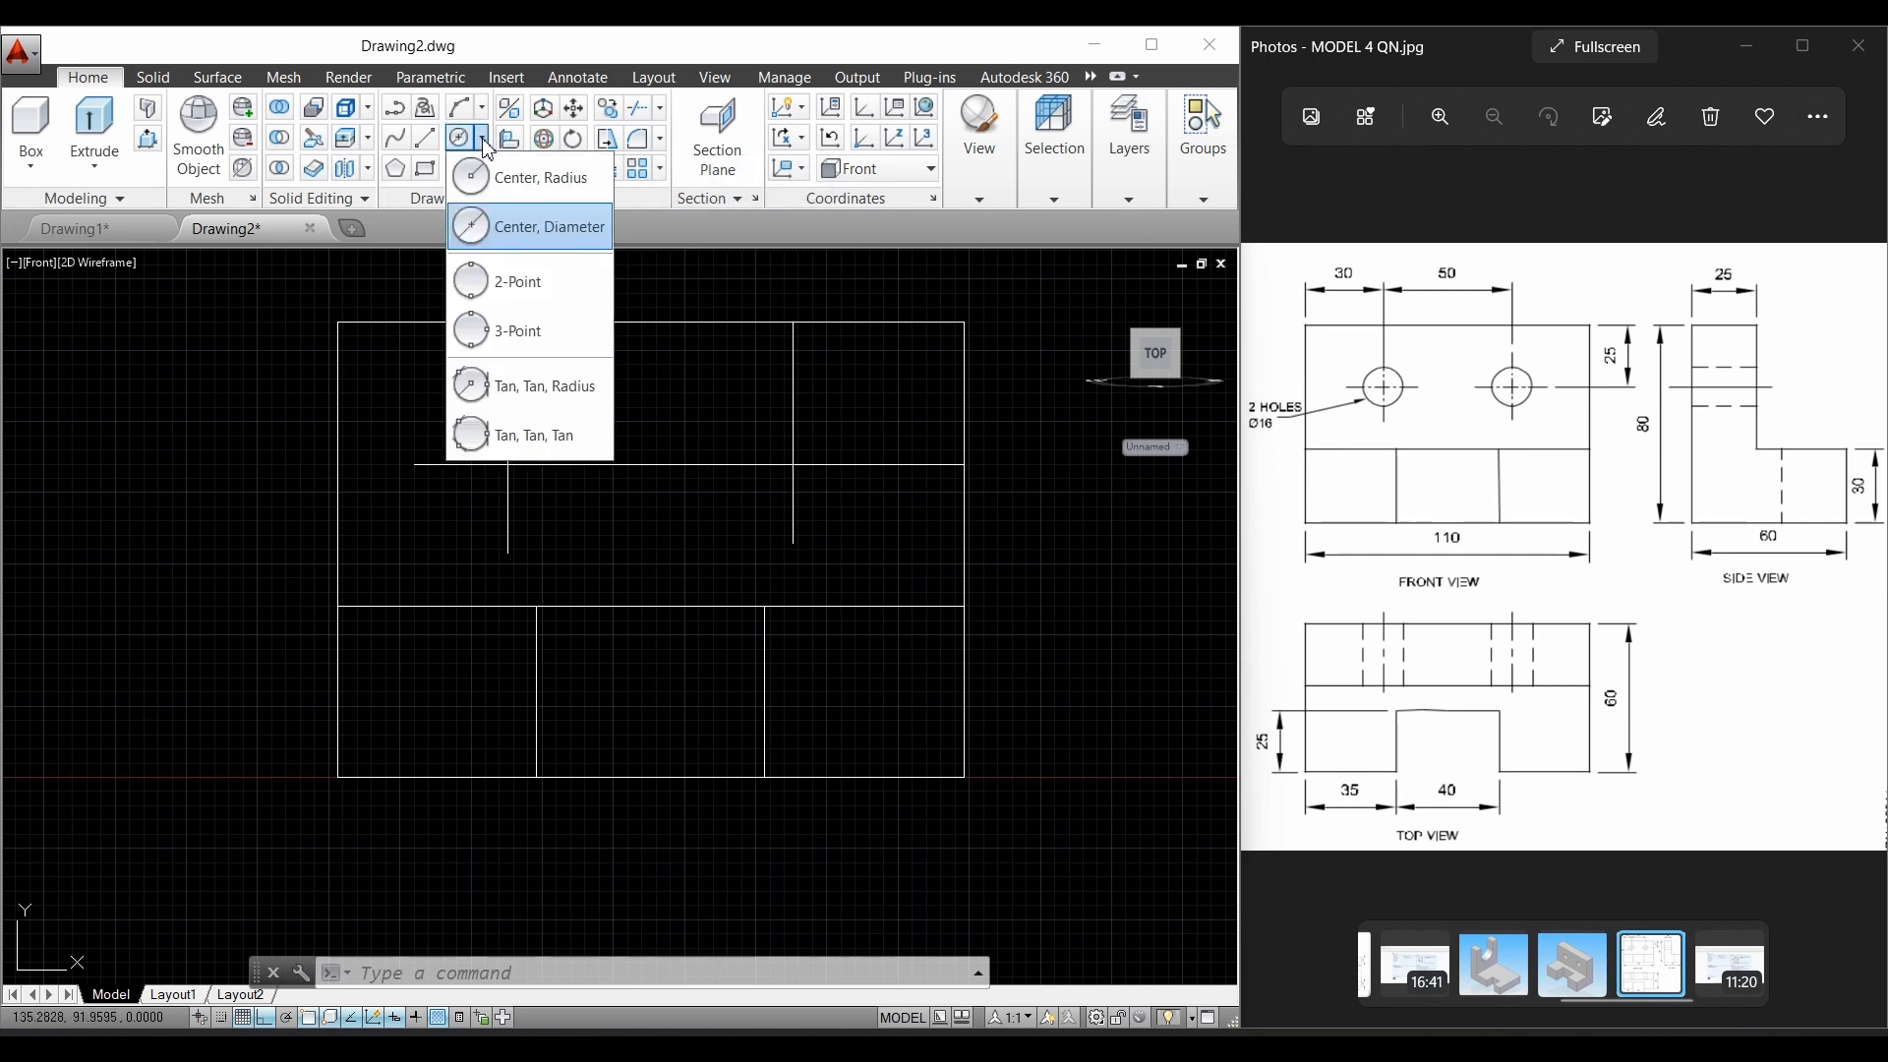
{"action": "left_click", "coordinate": [507, 234]}
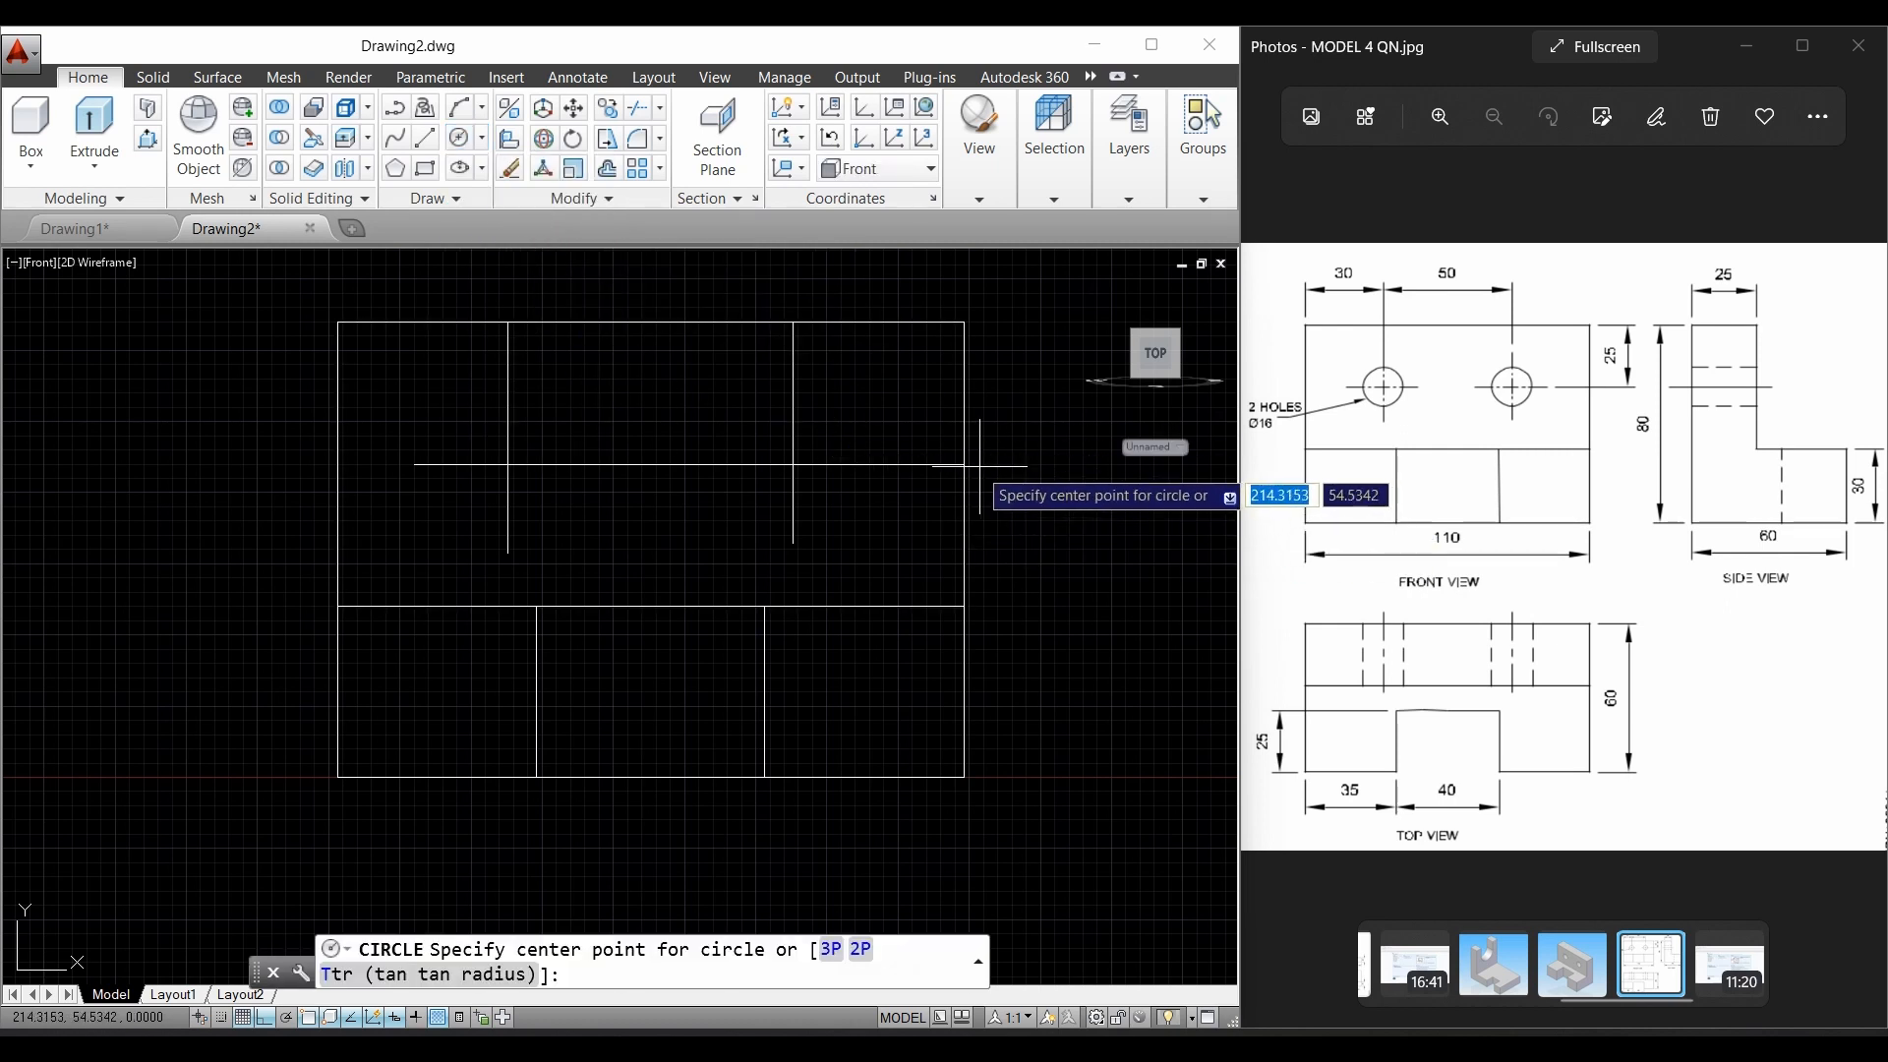
{"action": "left_click", "coordinate": [794, 464]}
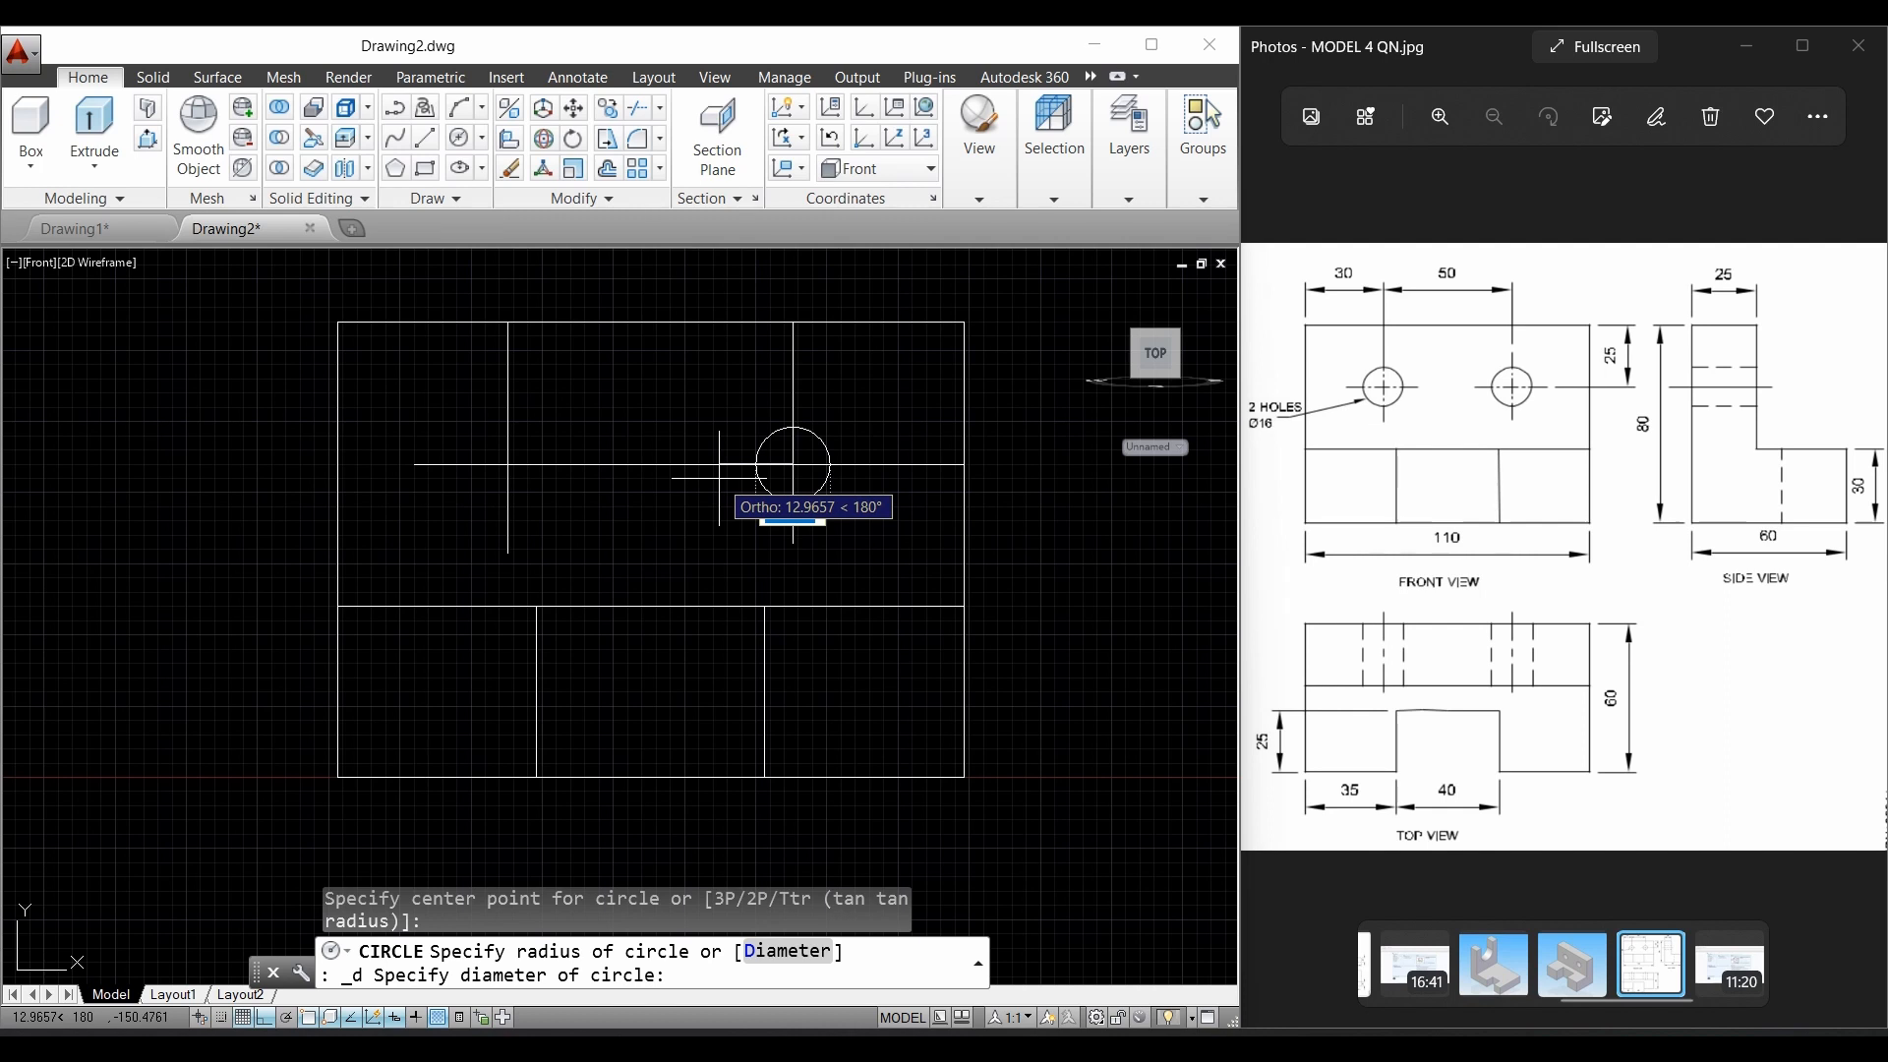
{"action": "type", "text": "1"}
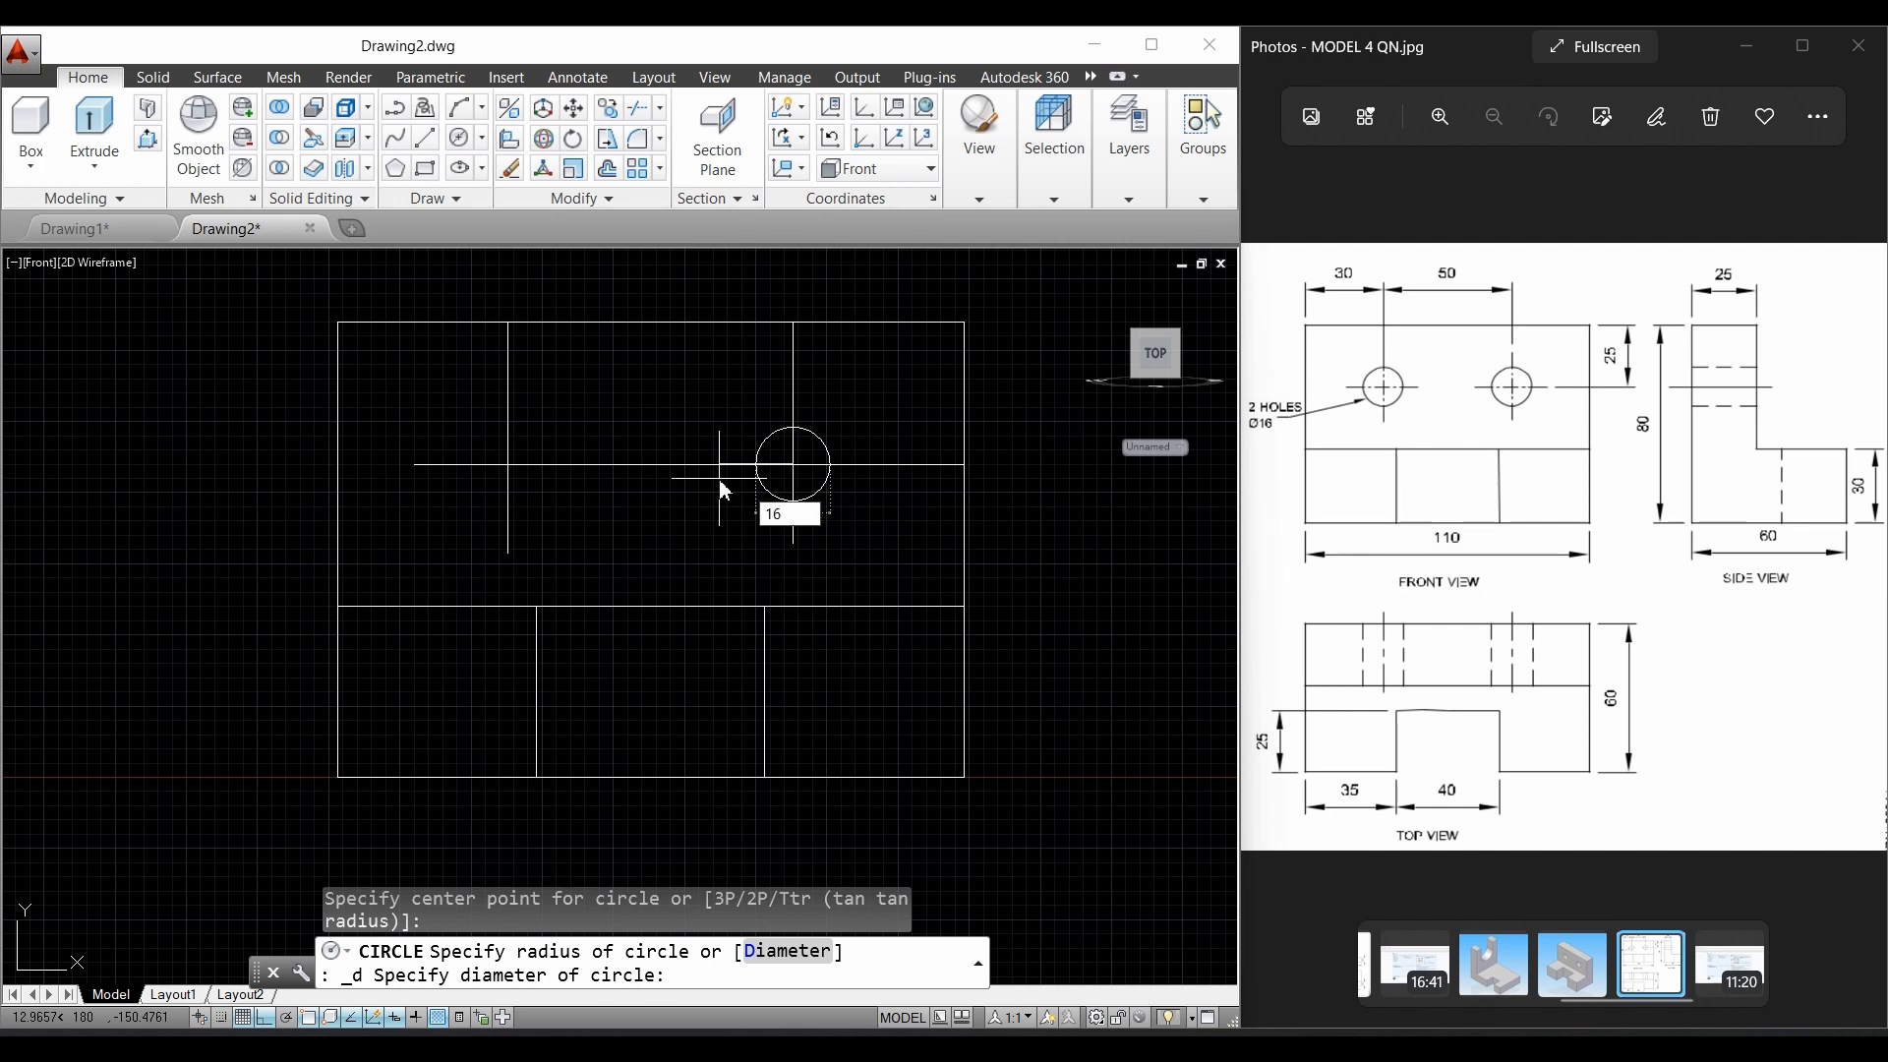
{"action": "type", "text": "6"}
{"action": "key", "text": "Return"}
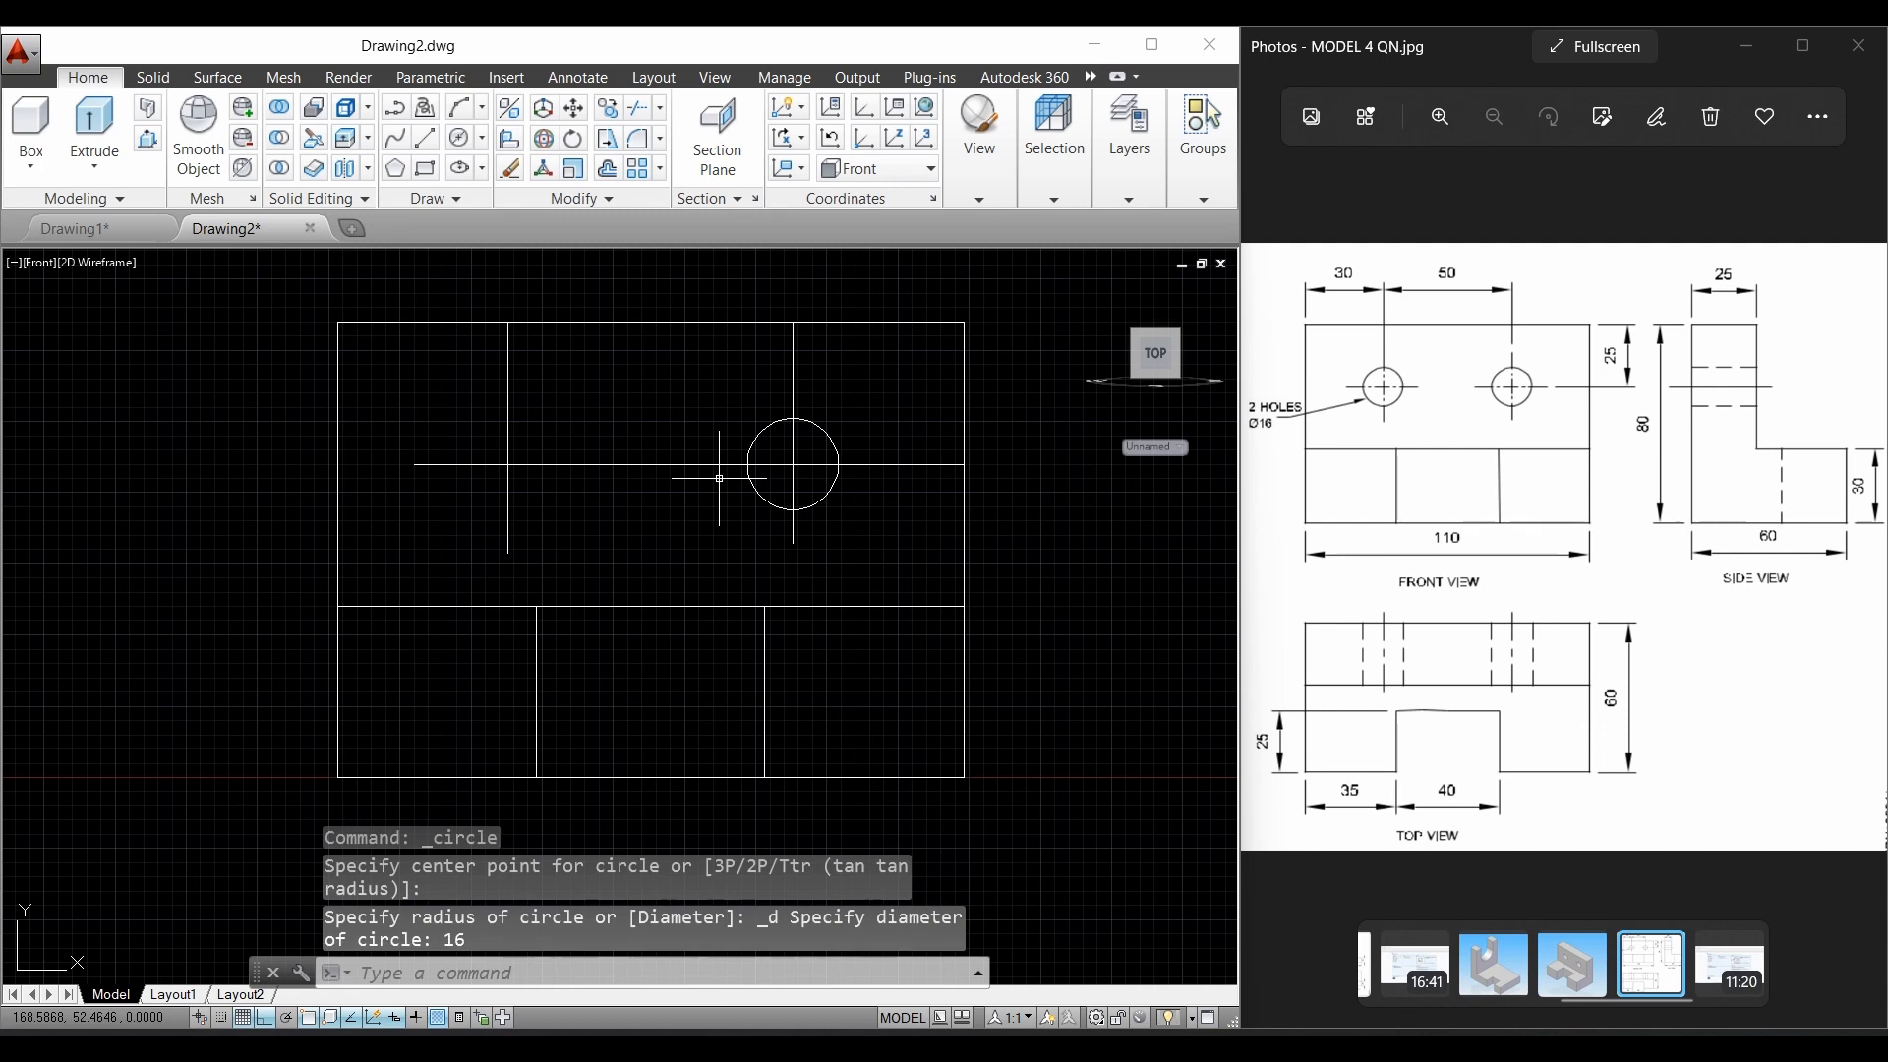
Step: Draw a 16 mm diameter circle centred on the left-hand intersection of the guide lines
{"action": "left_click", "coordinate": [484, 139]}
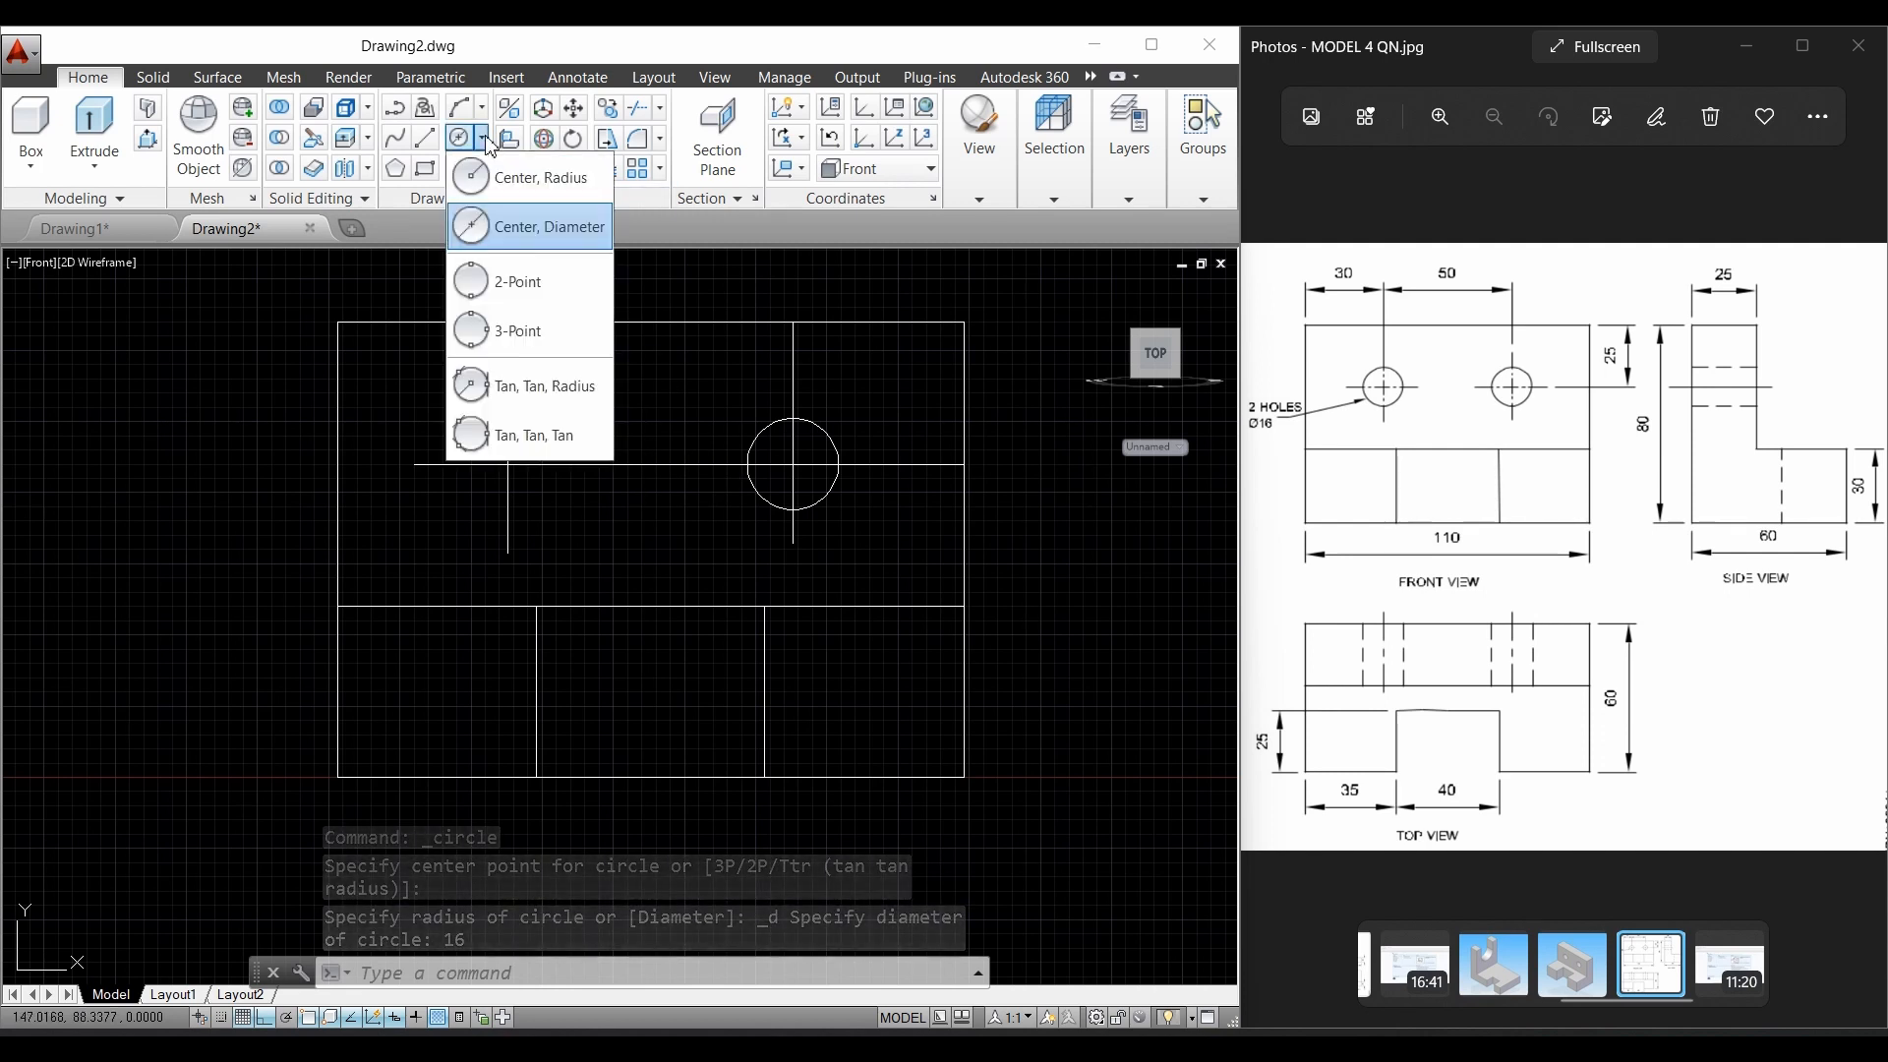
{"action": "left_click", "coordinate": [513, 228]}
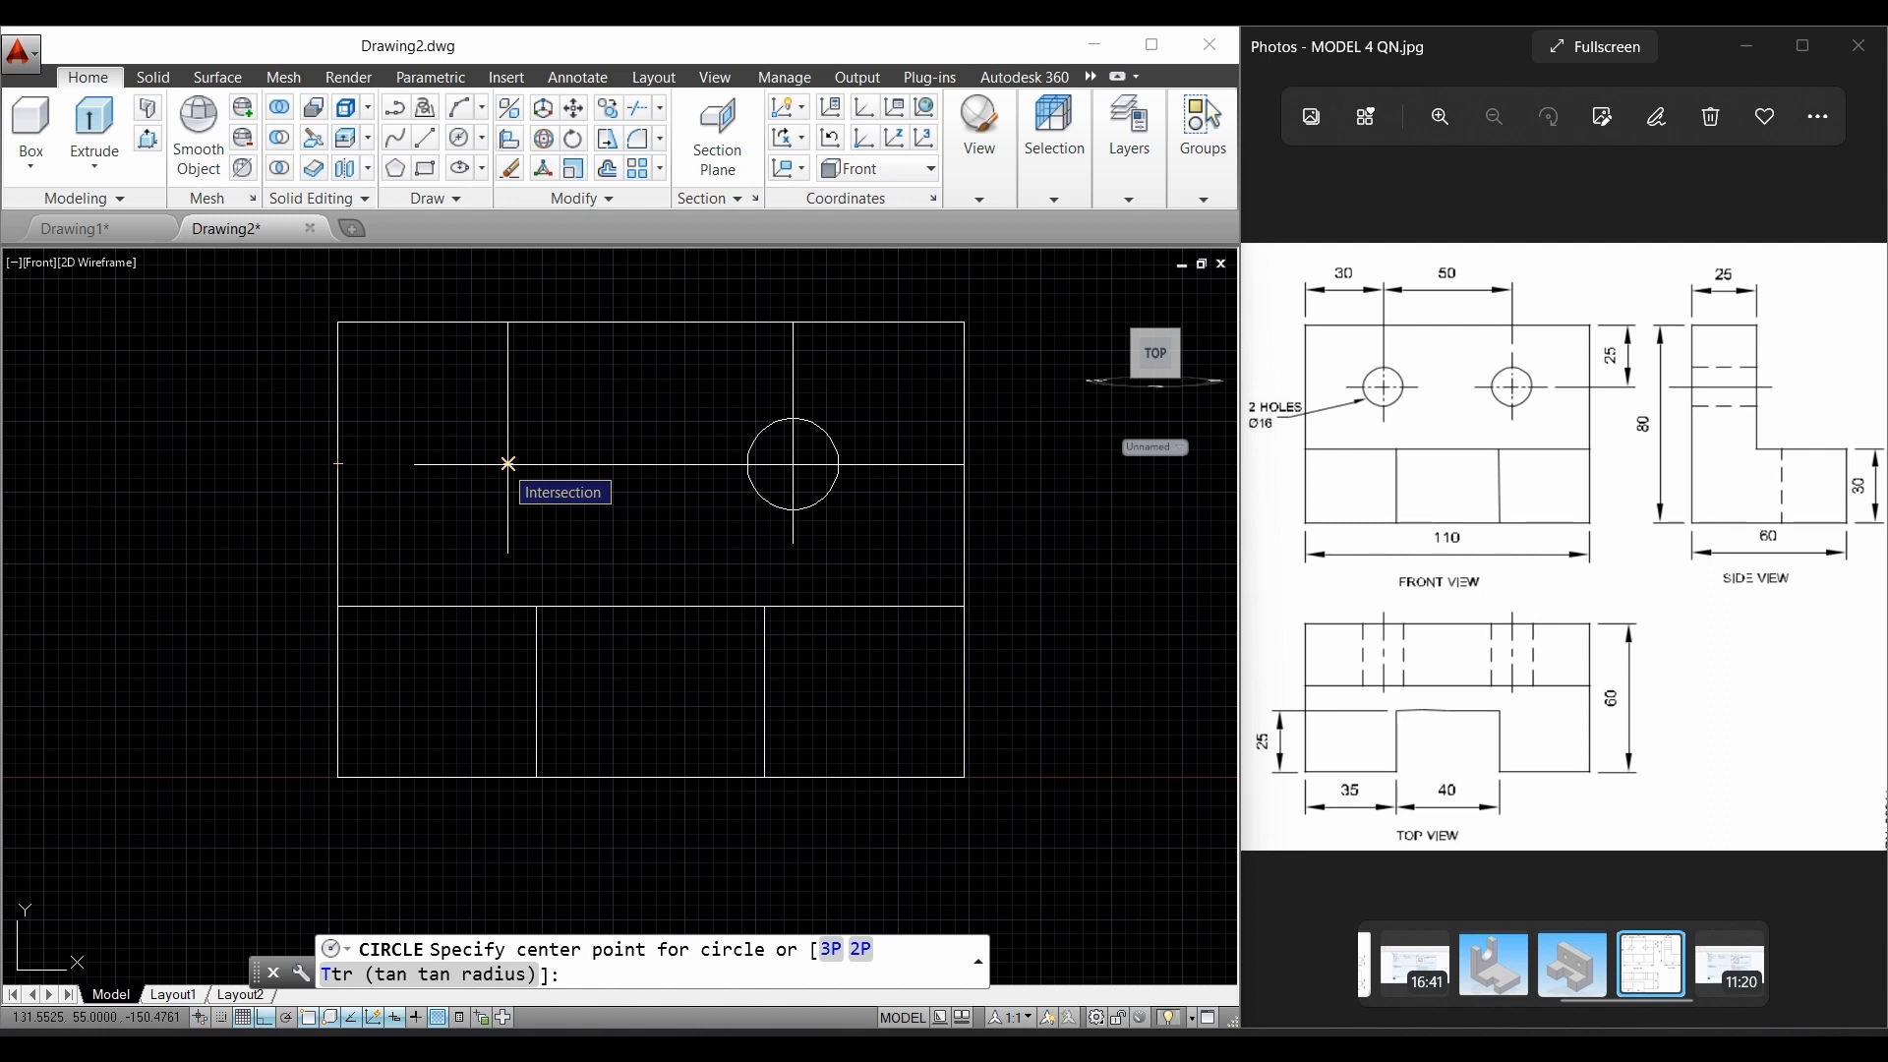
{"action": "left_click", "coordinate": [508, 463]}
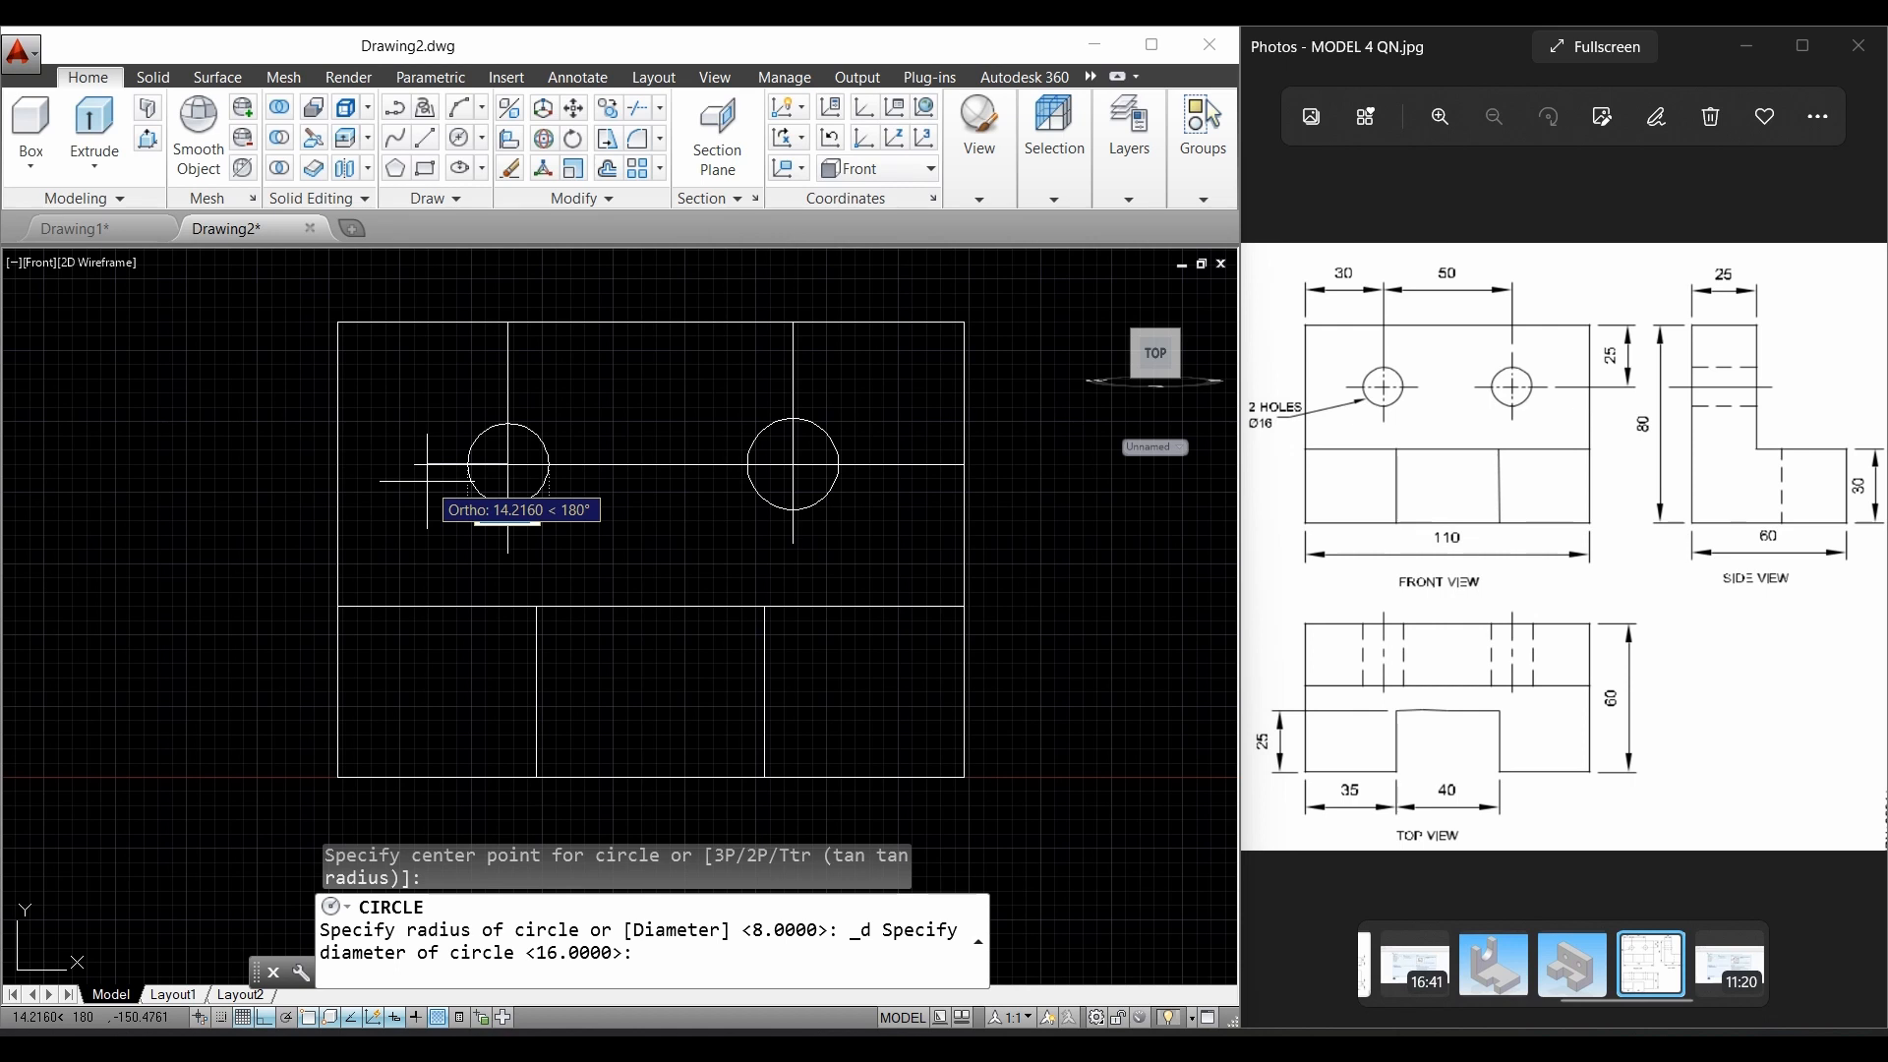
{"action": "type", "text": "16"}
{"action": "key", "text": "Return"}
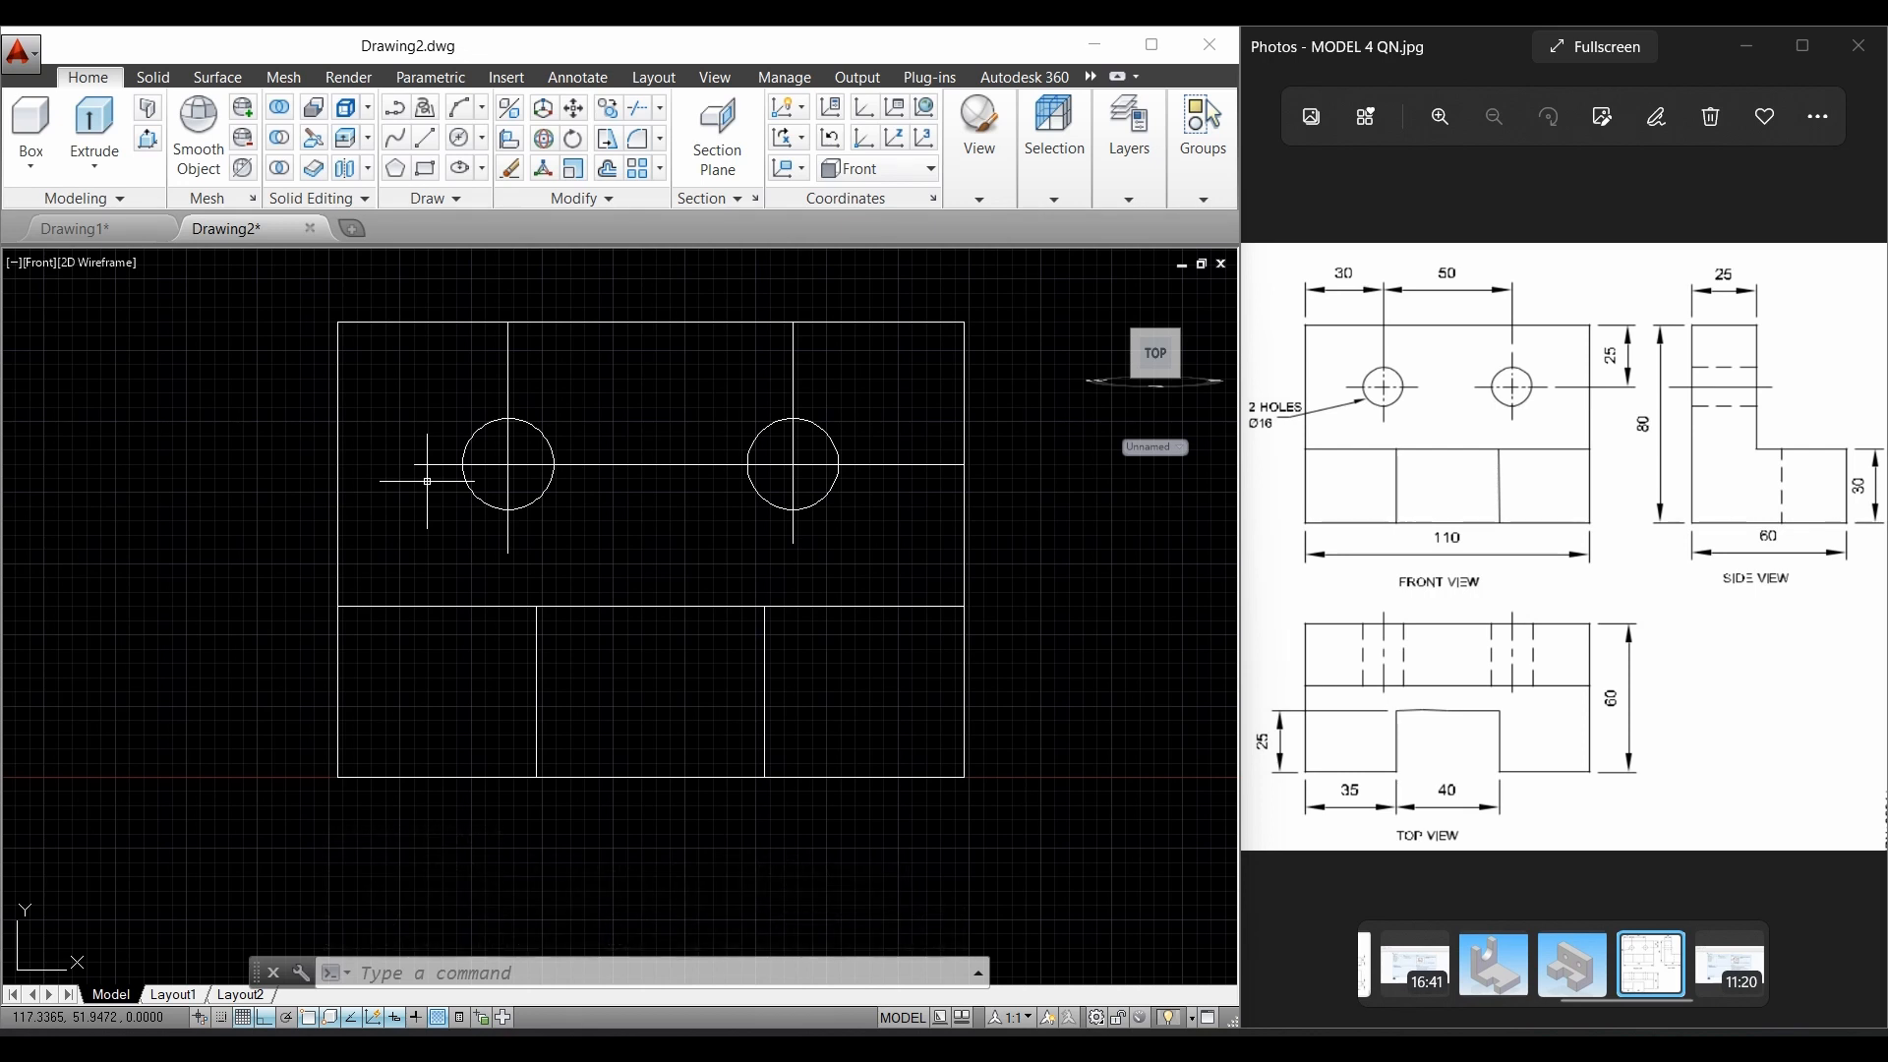
Step: Delete the two vertical guide lines and the horizontal one, keeping both circles
{"action": "left_click", "coordinate": [507, 330]}
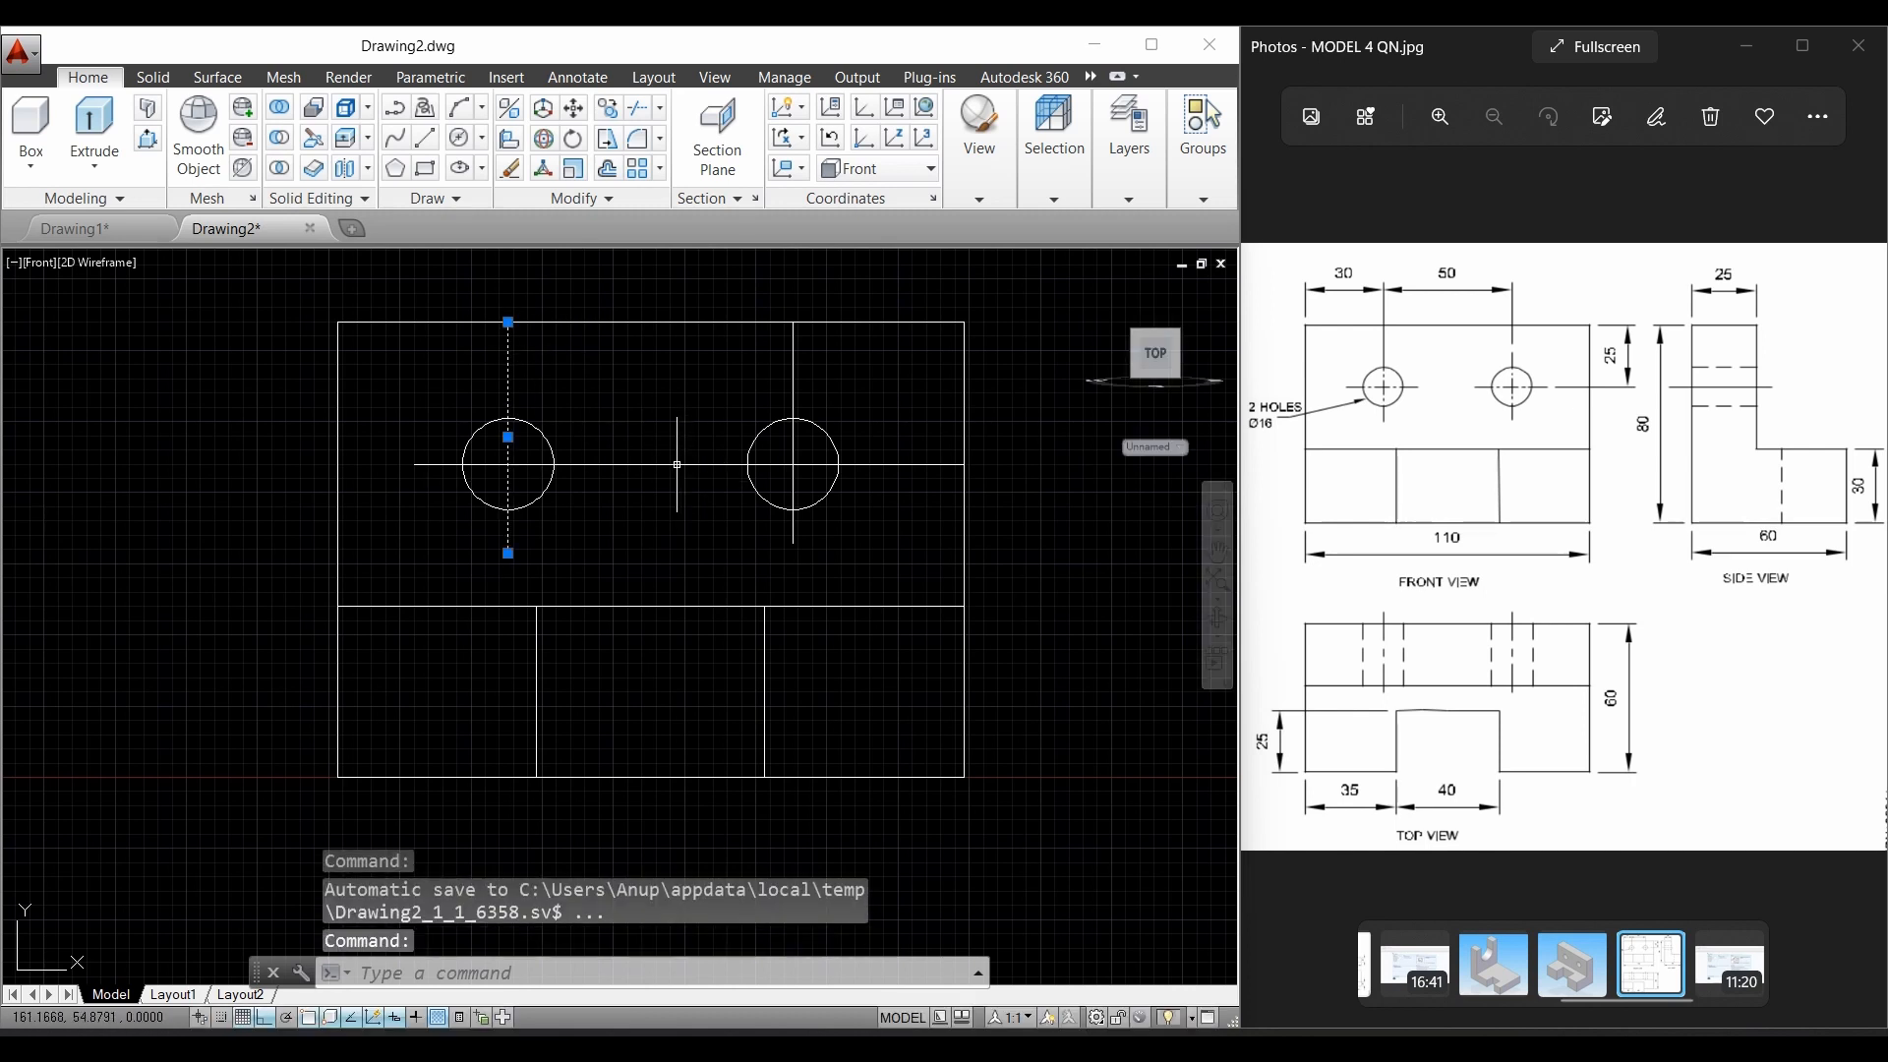
{"action": "left_click", "coordinate": [790, 360]}
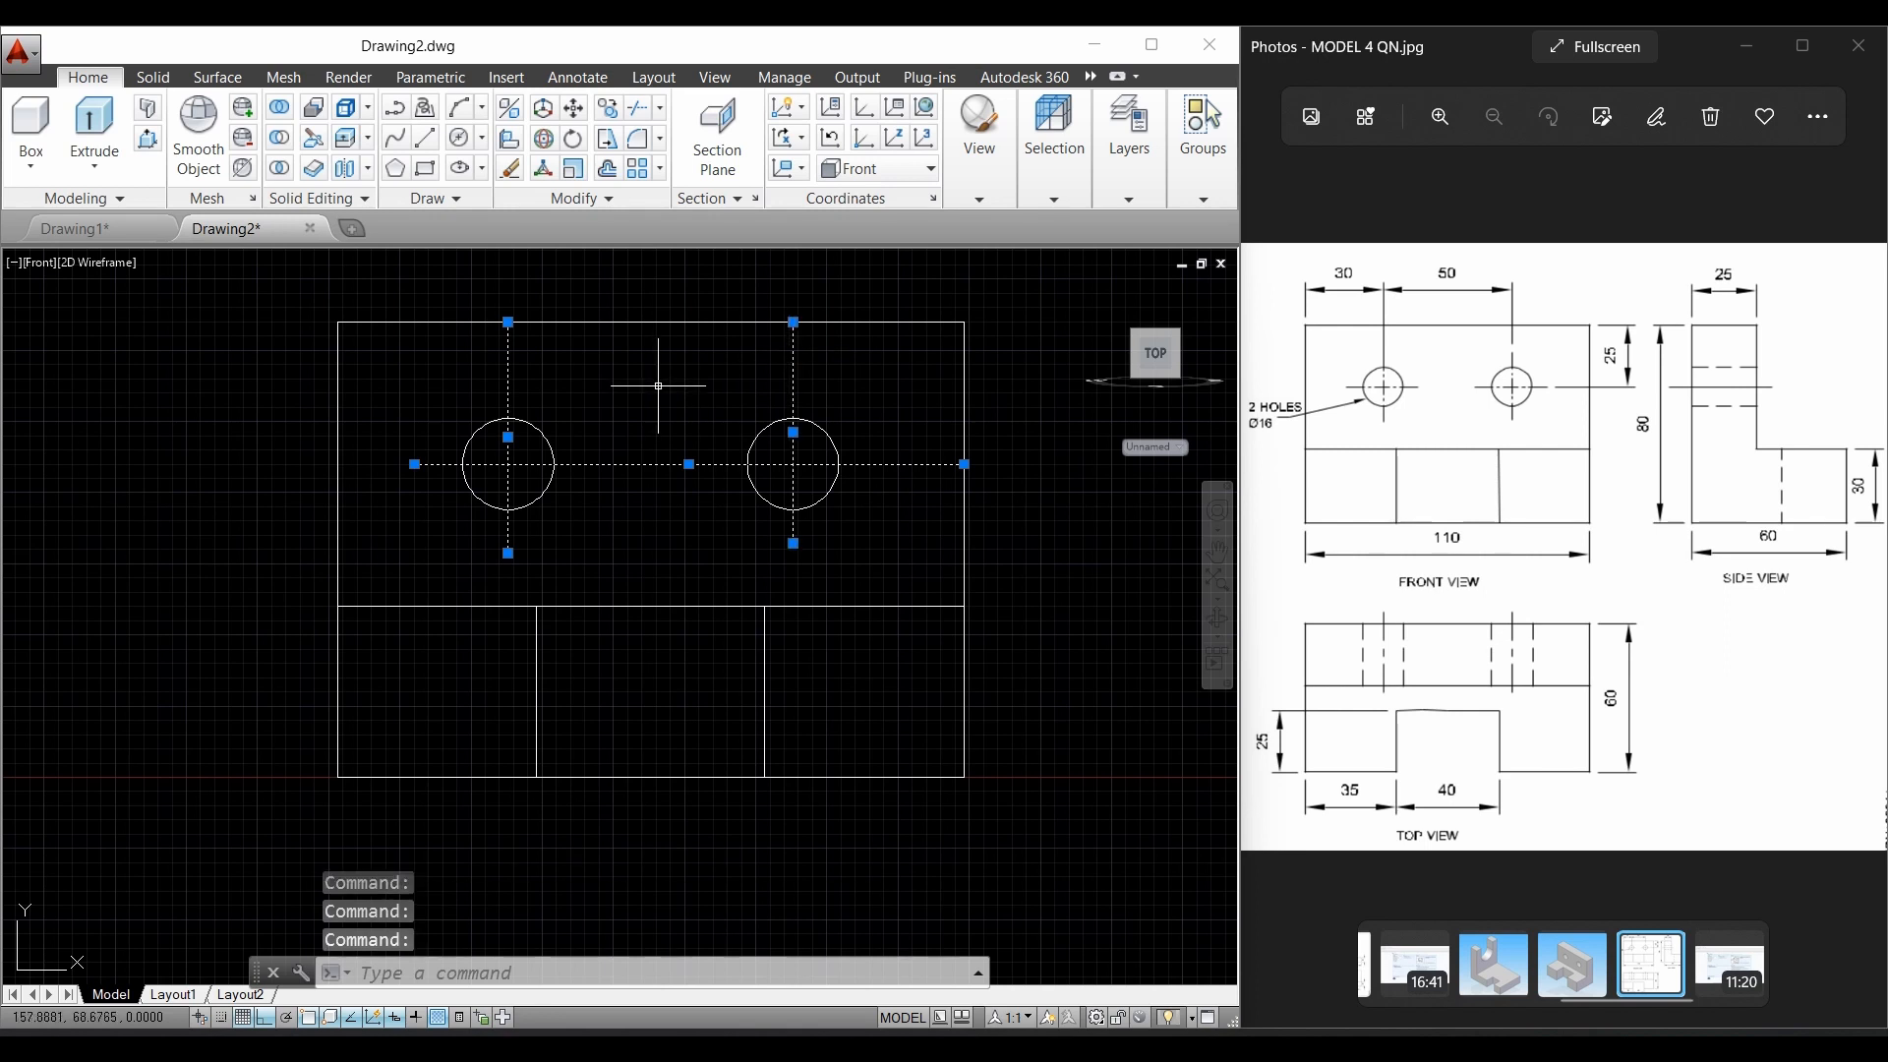
{"action": "key", "text": "Delete"}
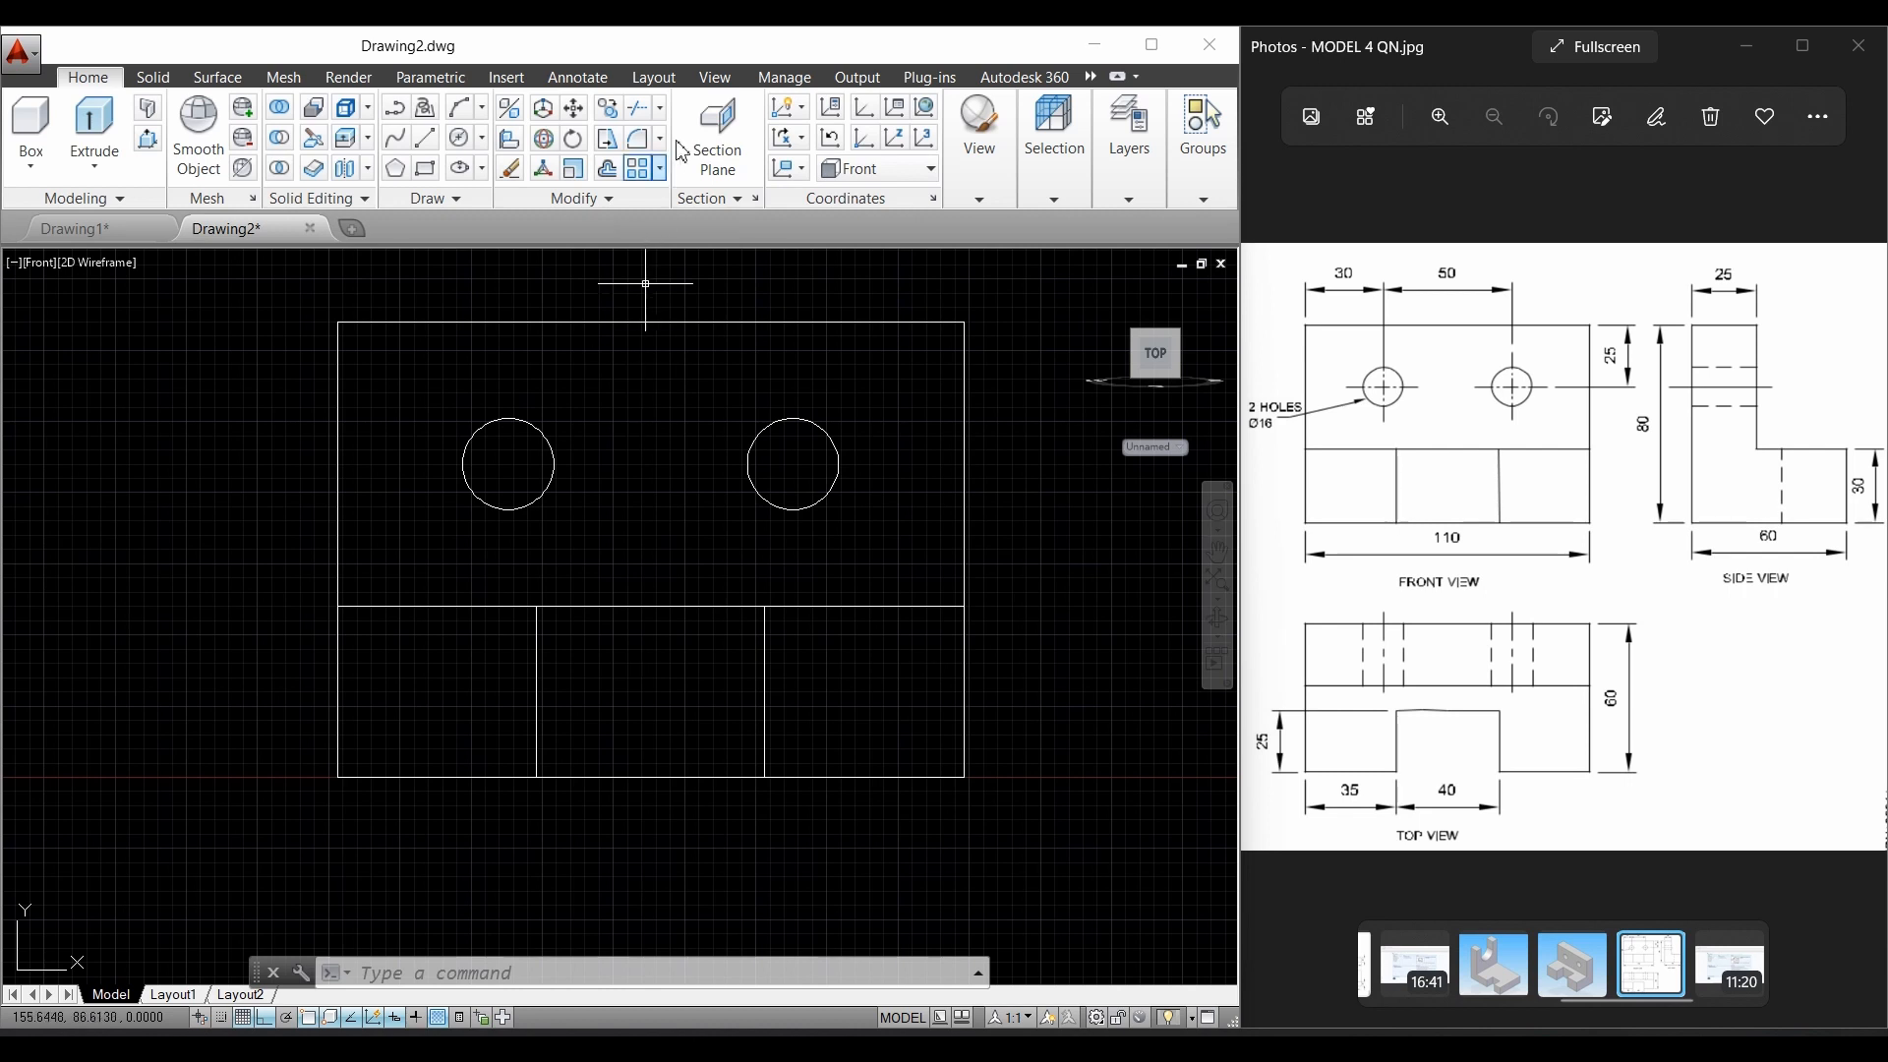
Step: Switch the model from the front view to the SE Isometric view
{"action": "left_click", "coordinate": [717, 79]}
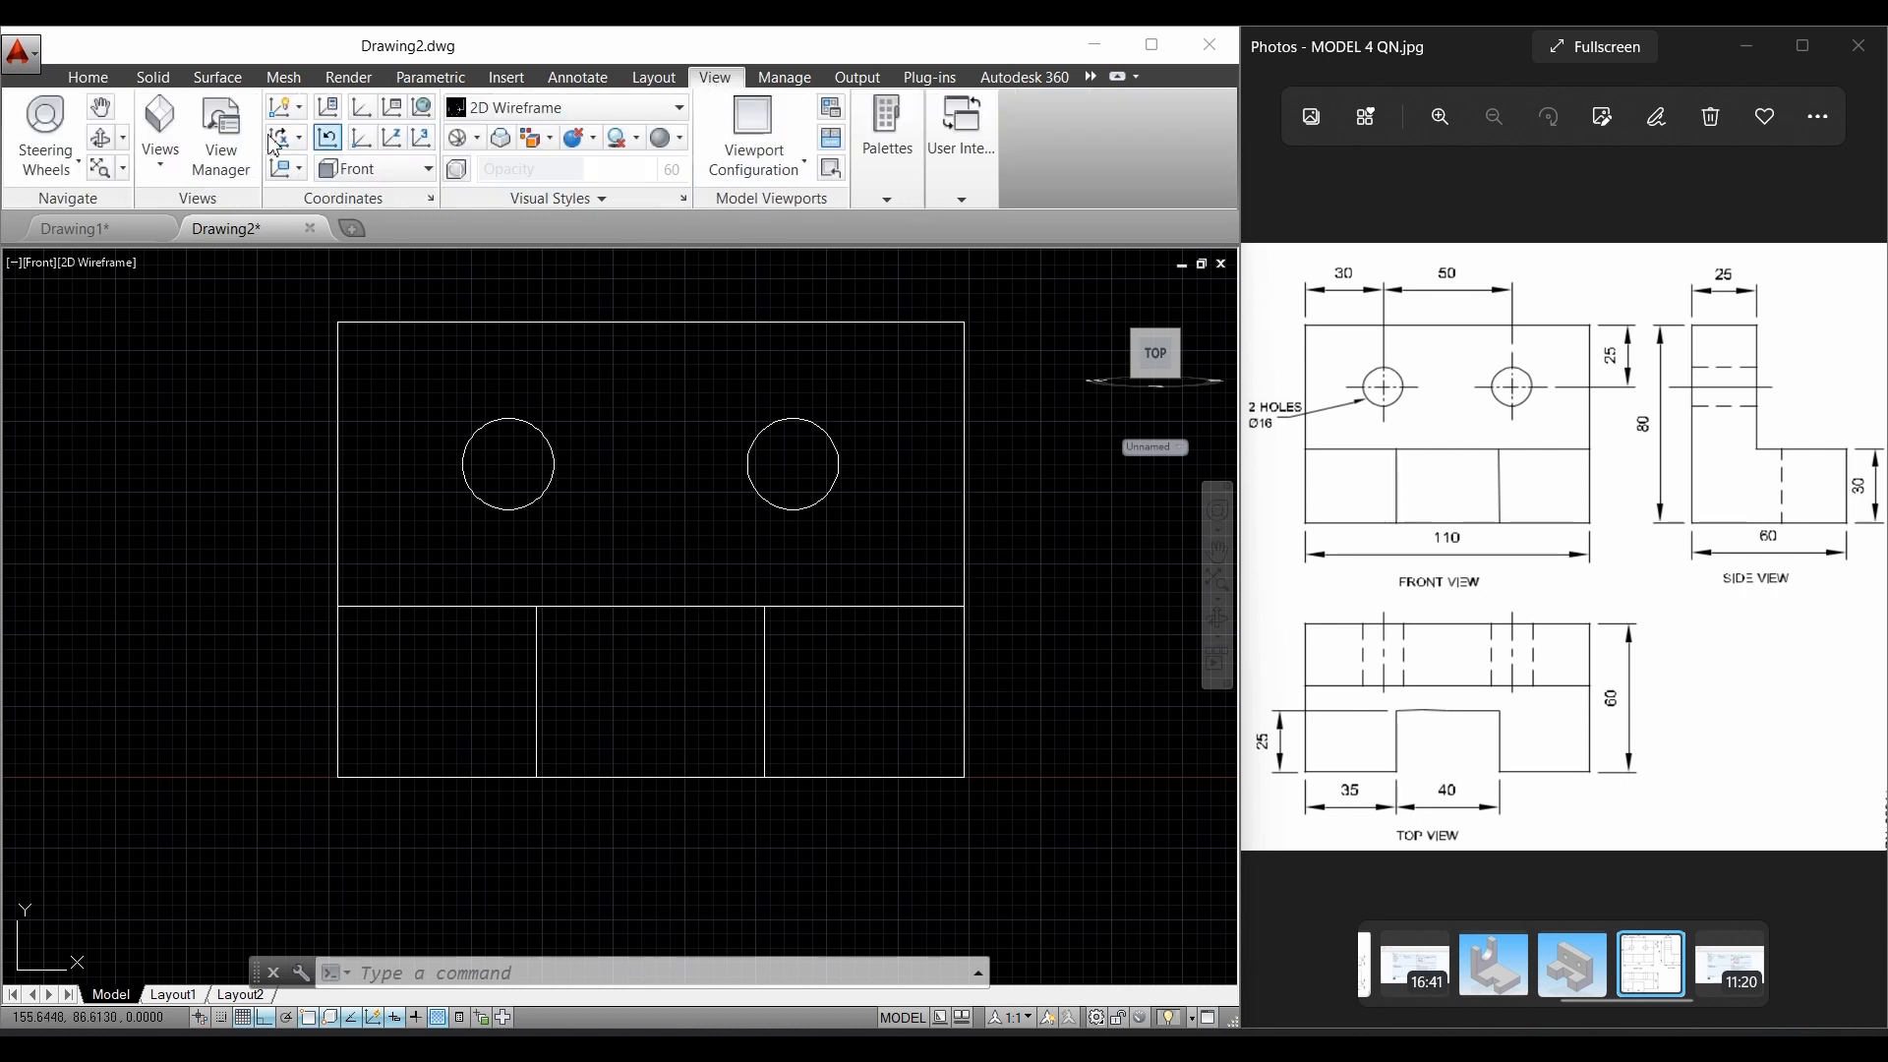
{"action": "left_click", "coordinate": [175, 169]}
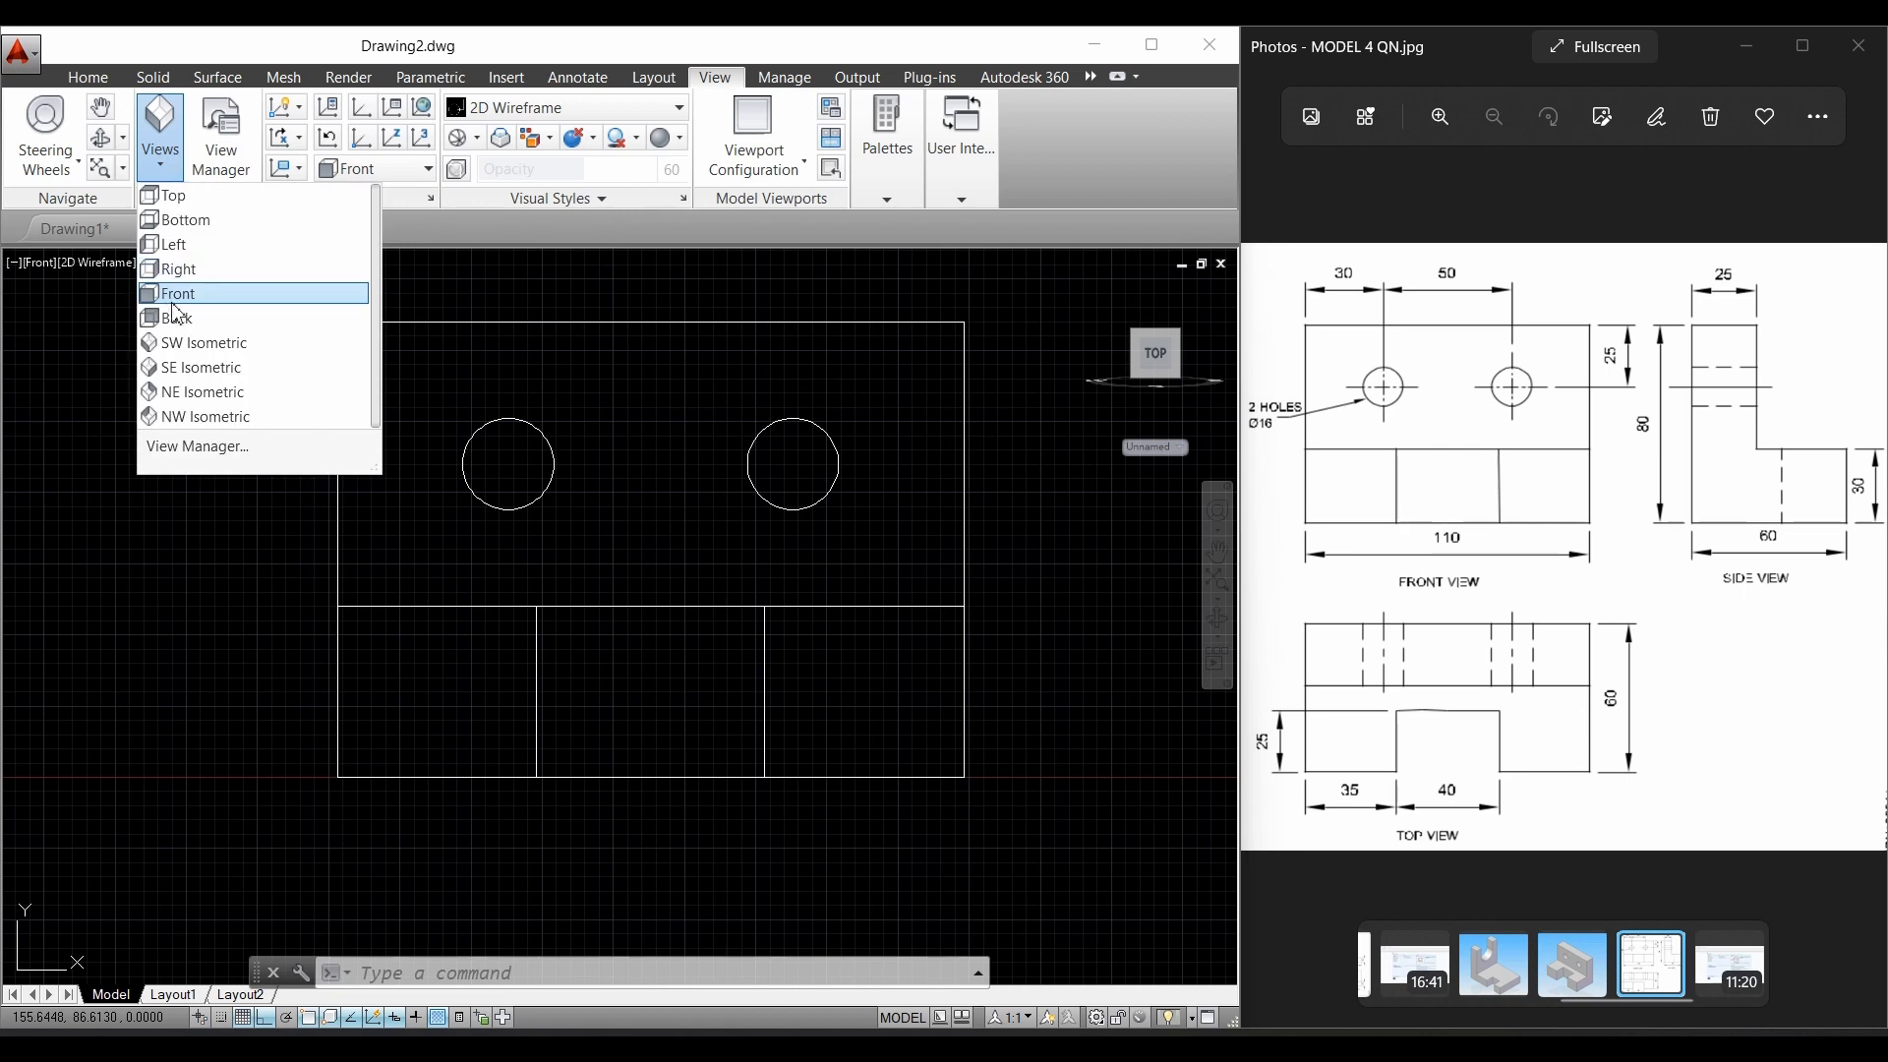
{"action": "left_click", "coordinate": [206, 369]}
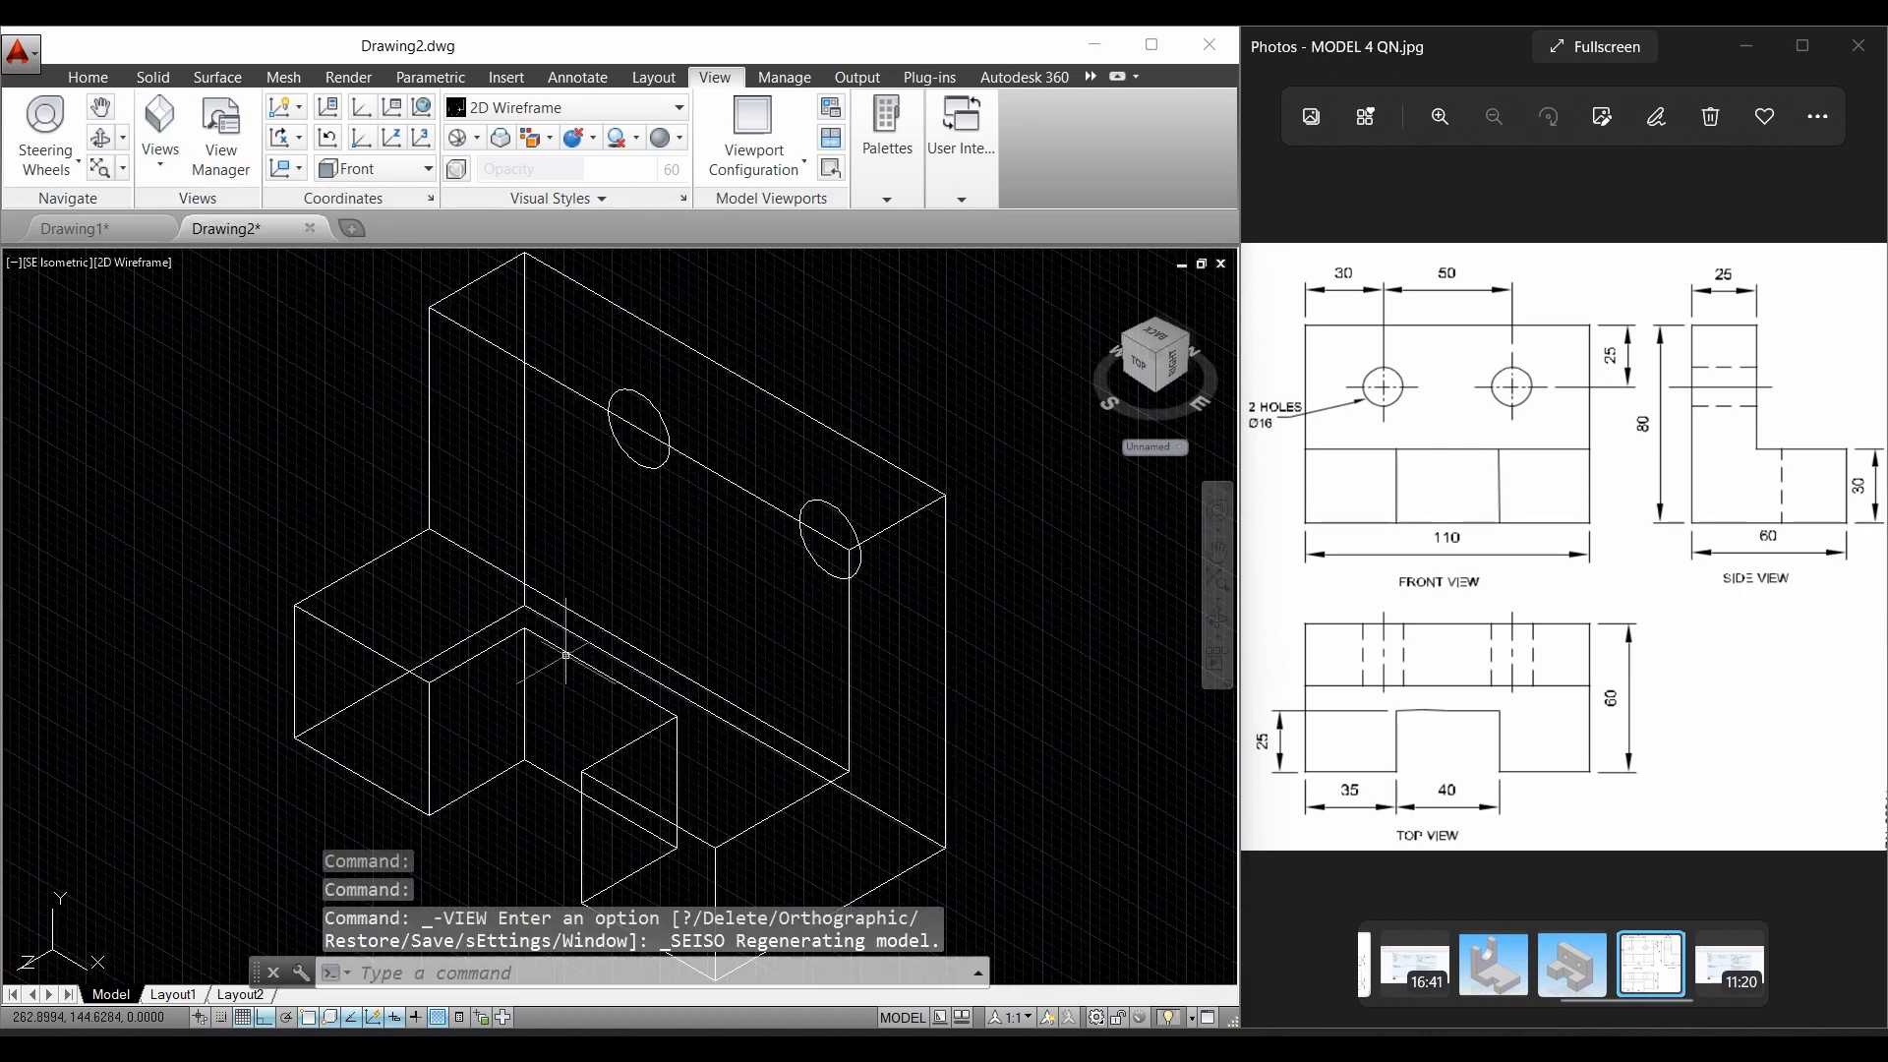
Step: Extrude both 16 mm circles 25 mm forward through the thickness of the upright wall
{"action": "left_click", "coordinate": [90, 81]}
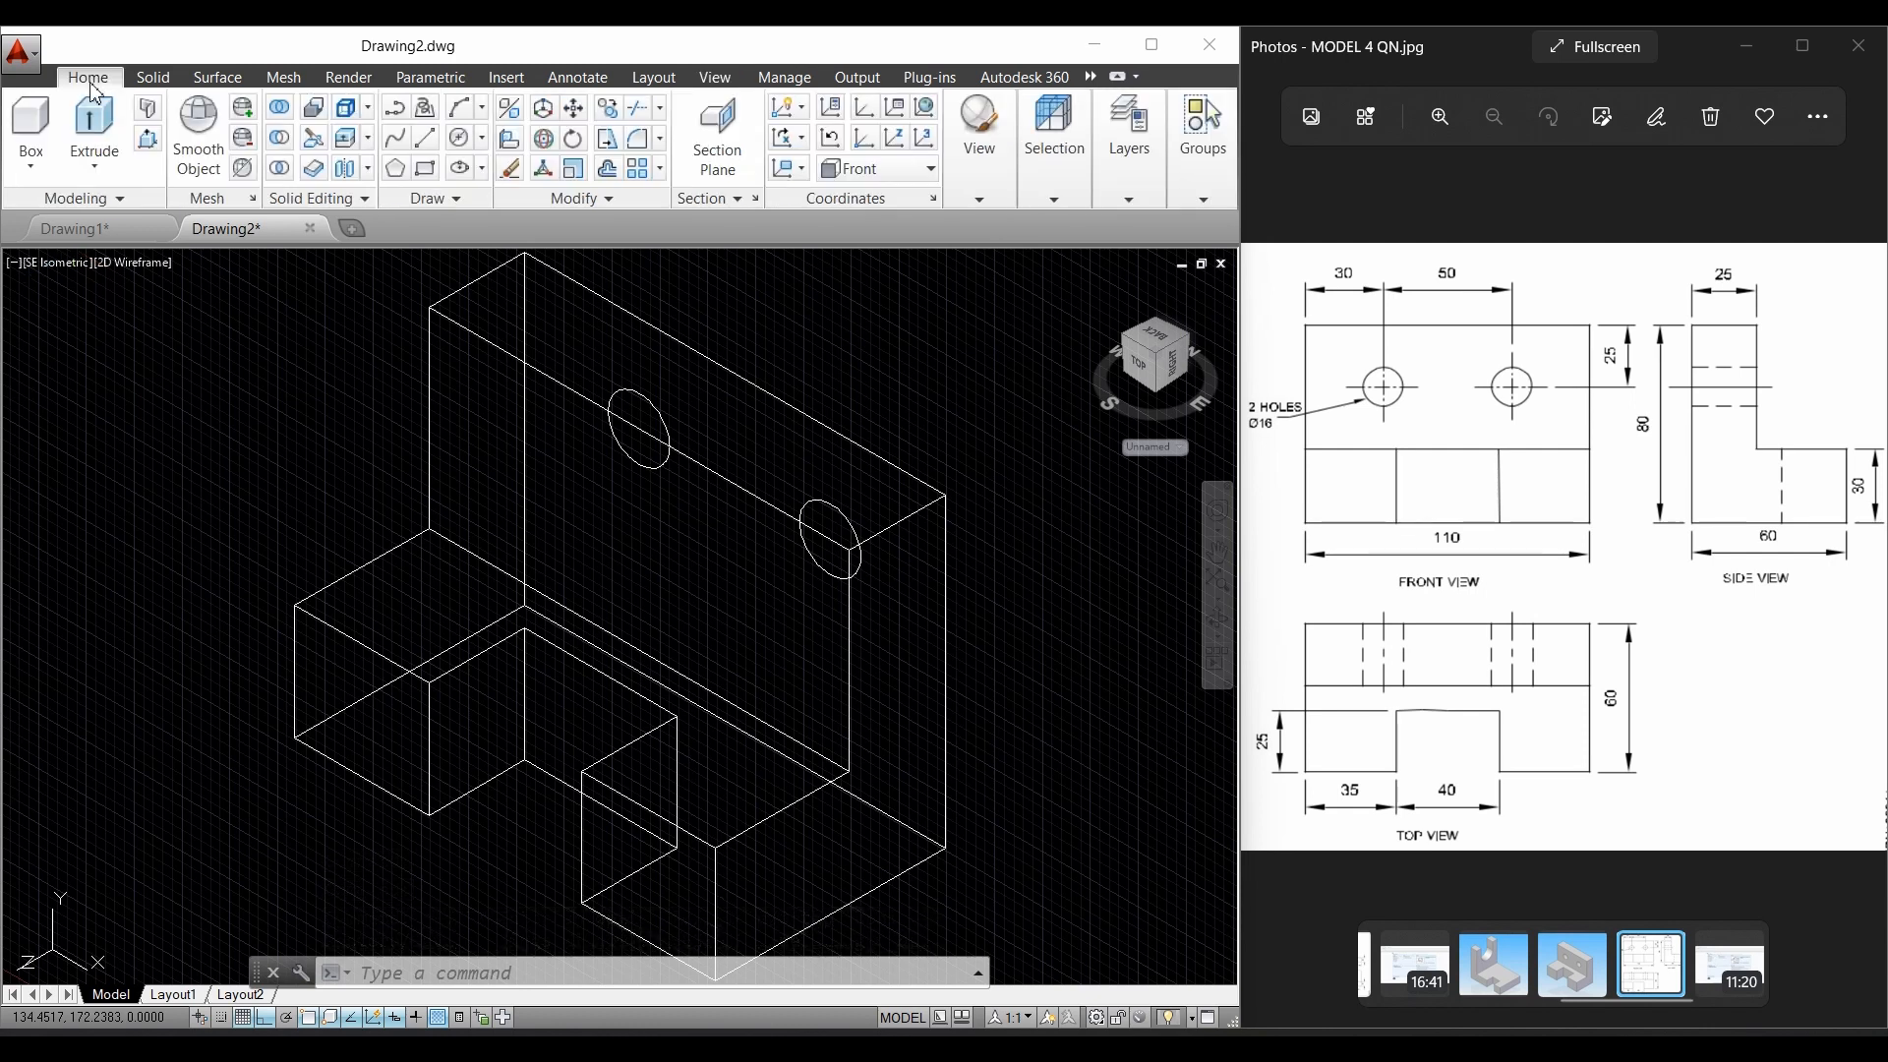
{"action": "left_click", "coordinate": [96, 126]}
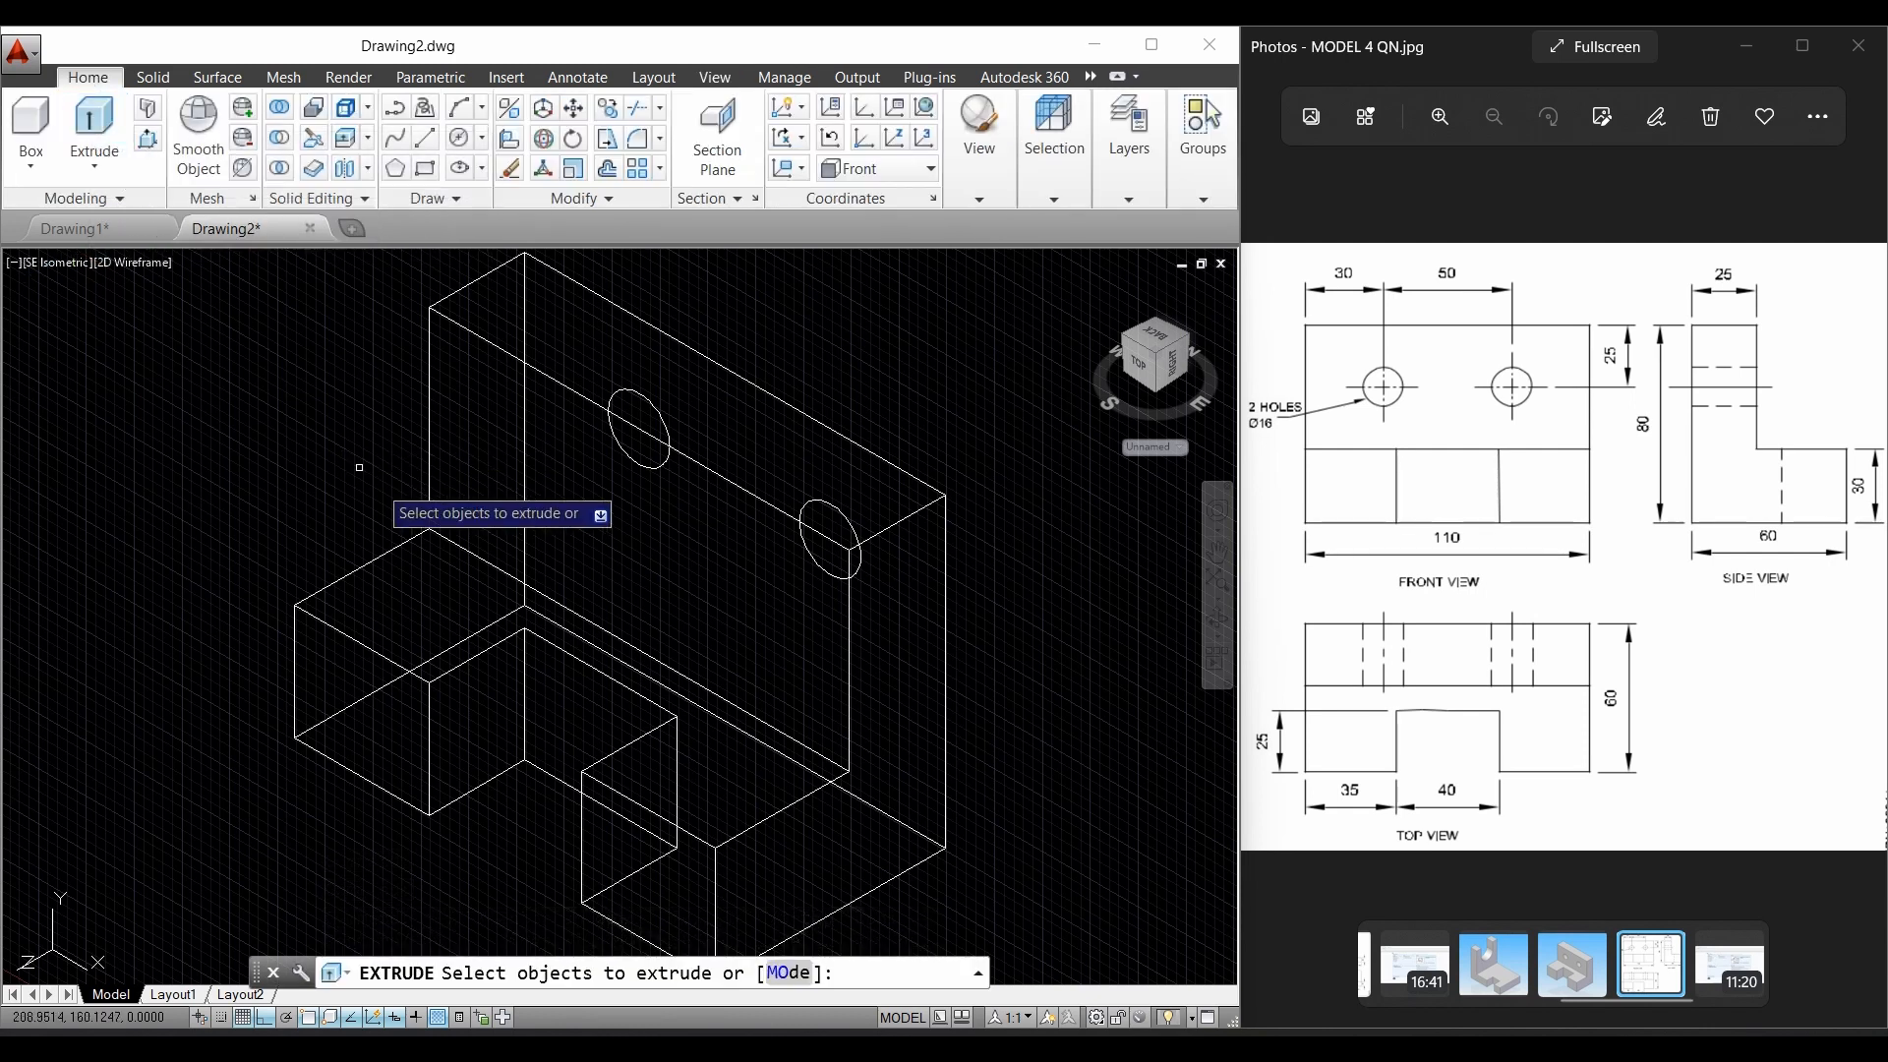
{"action": "left_click", "coordinate": [652, 465]}
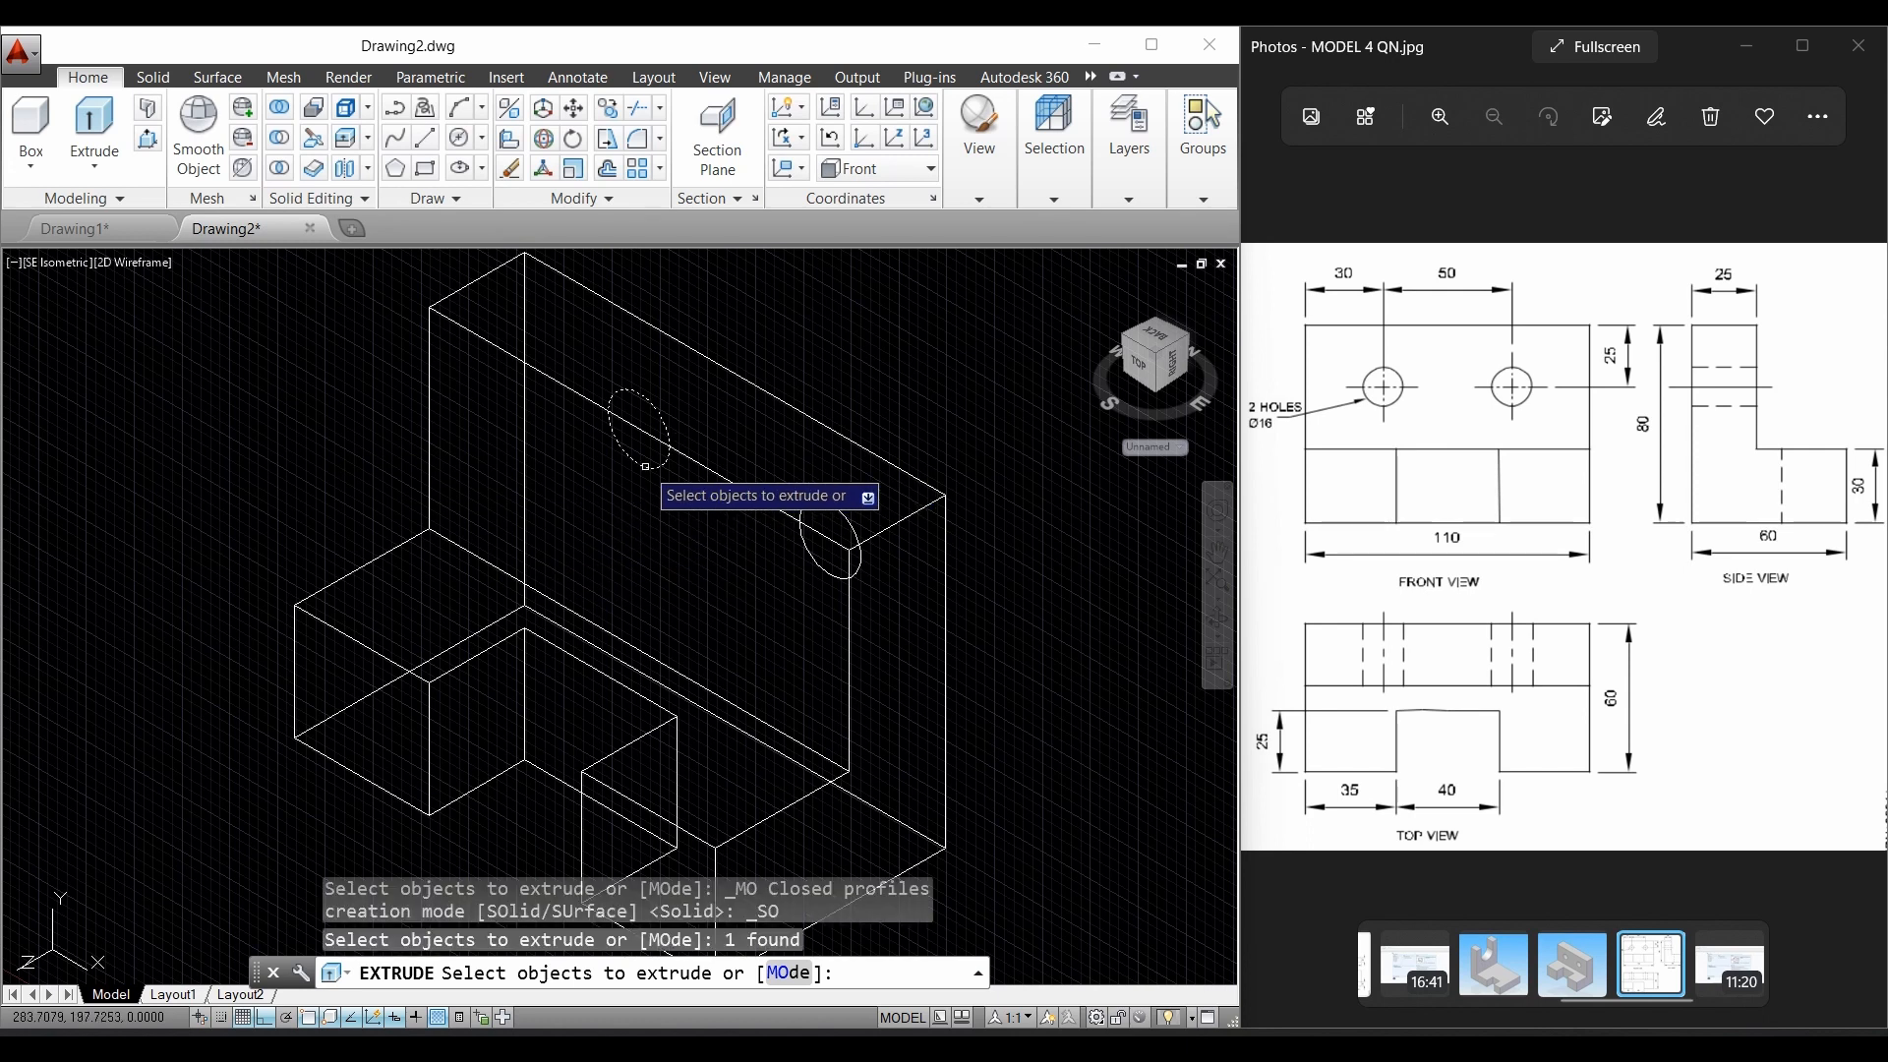
{"action": "left_click", "coordinate": [814, 561]}
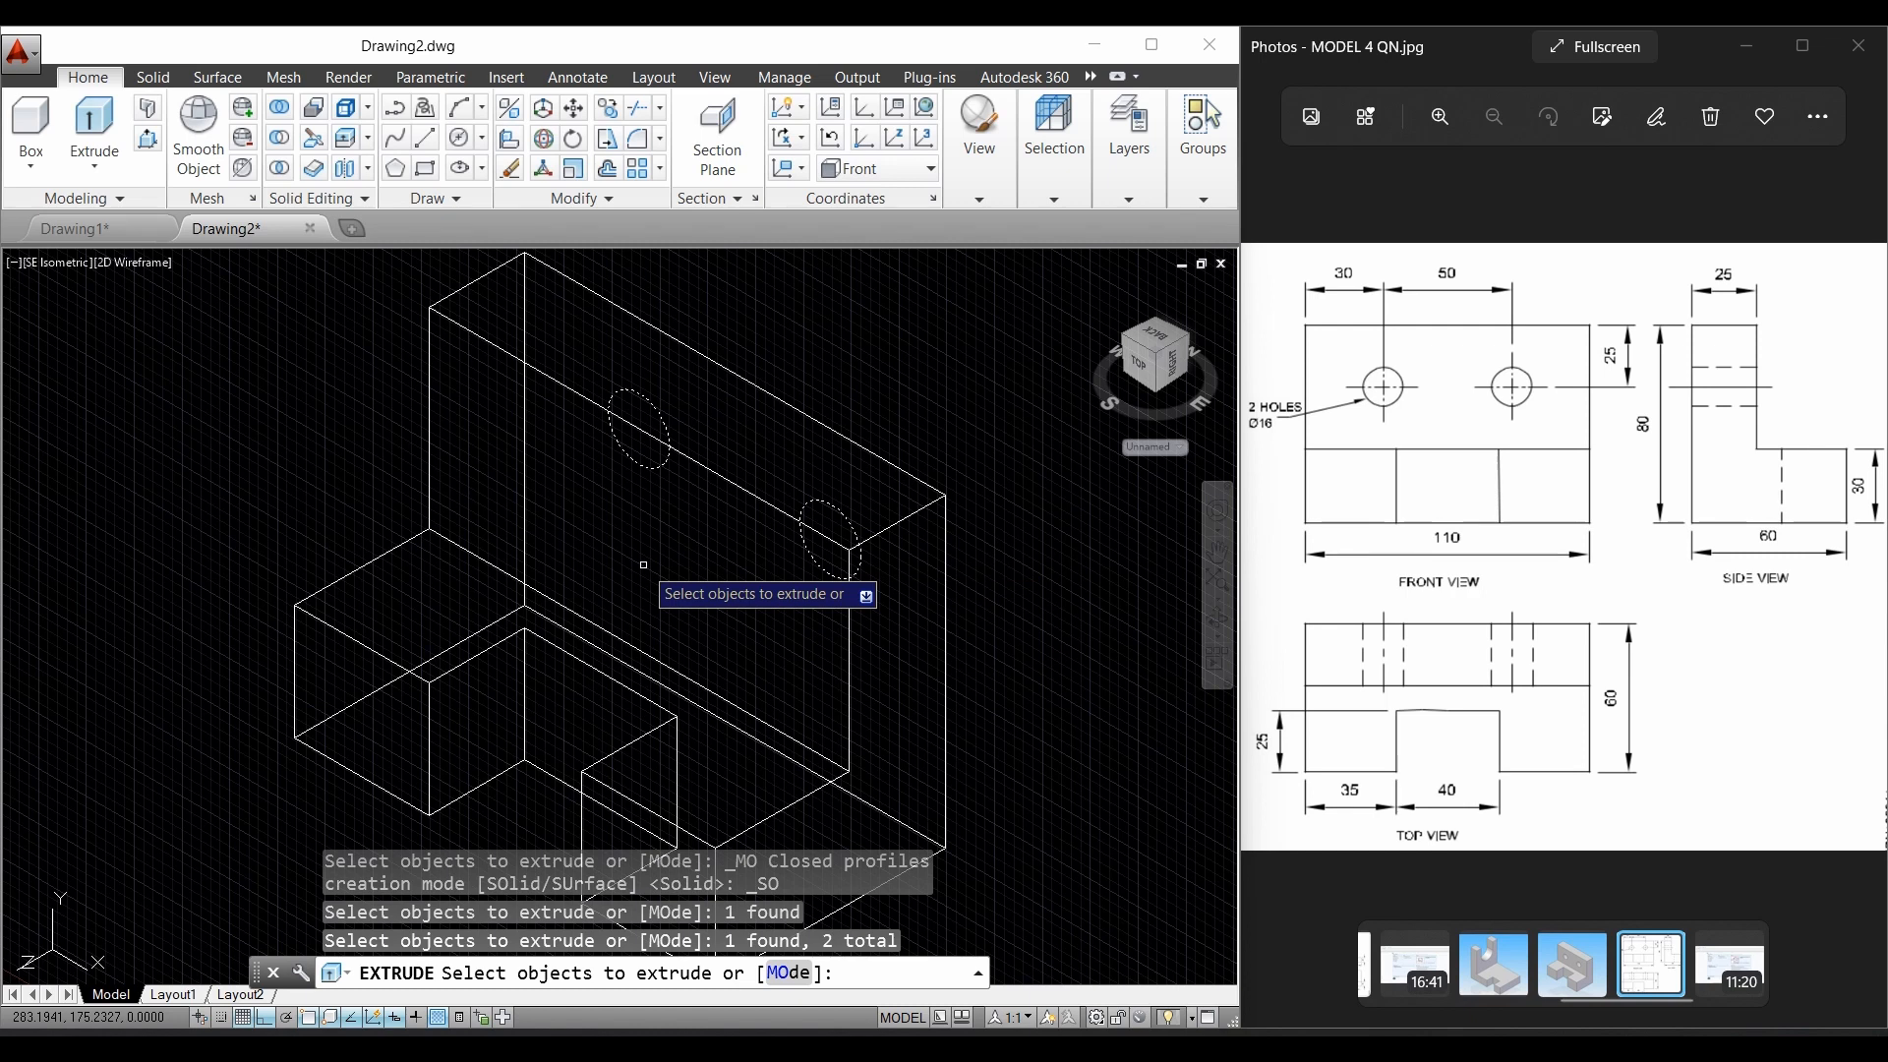
{"action": "key", "text": "Return"}
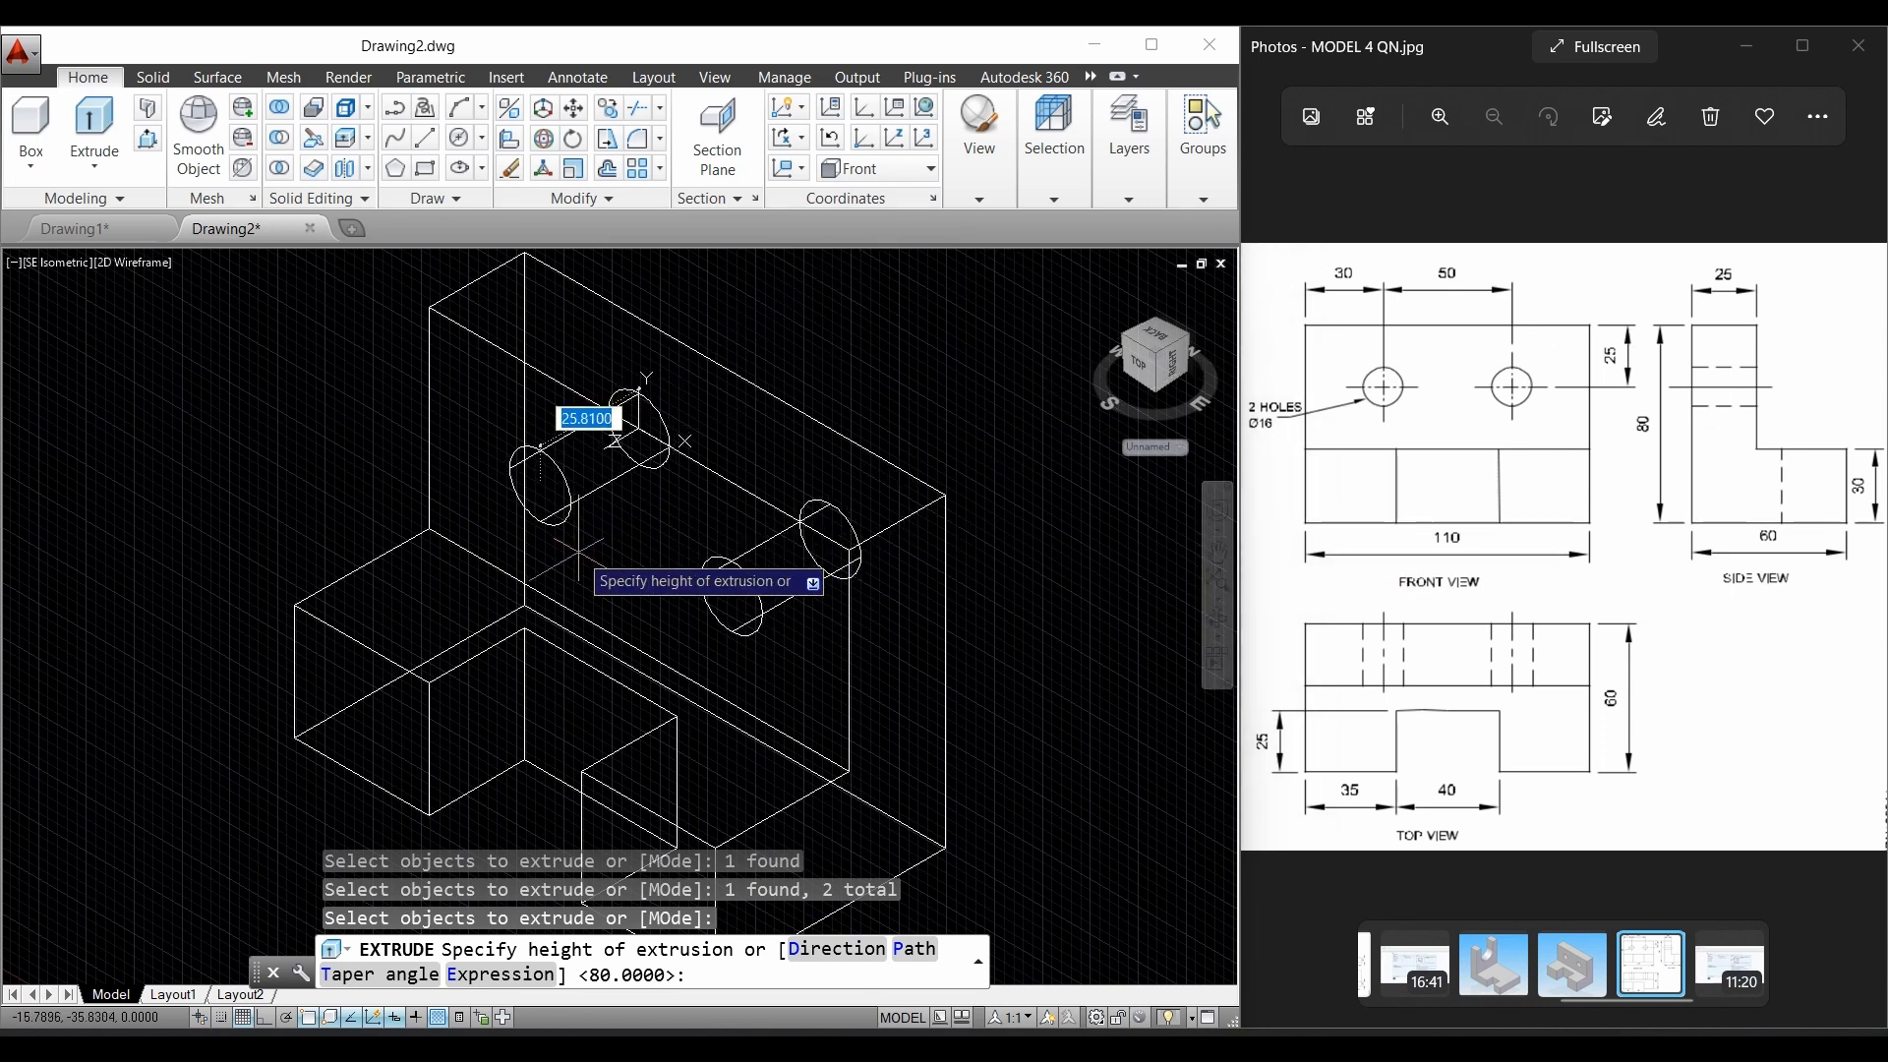
{"action": "type", "text": "25"}
{"action": "key", "text": "Return"}
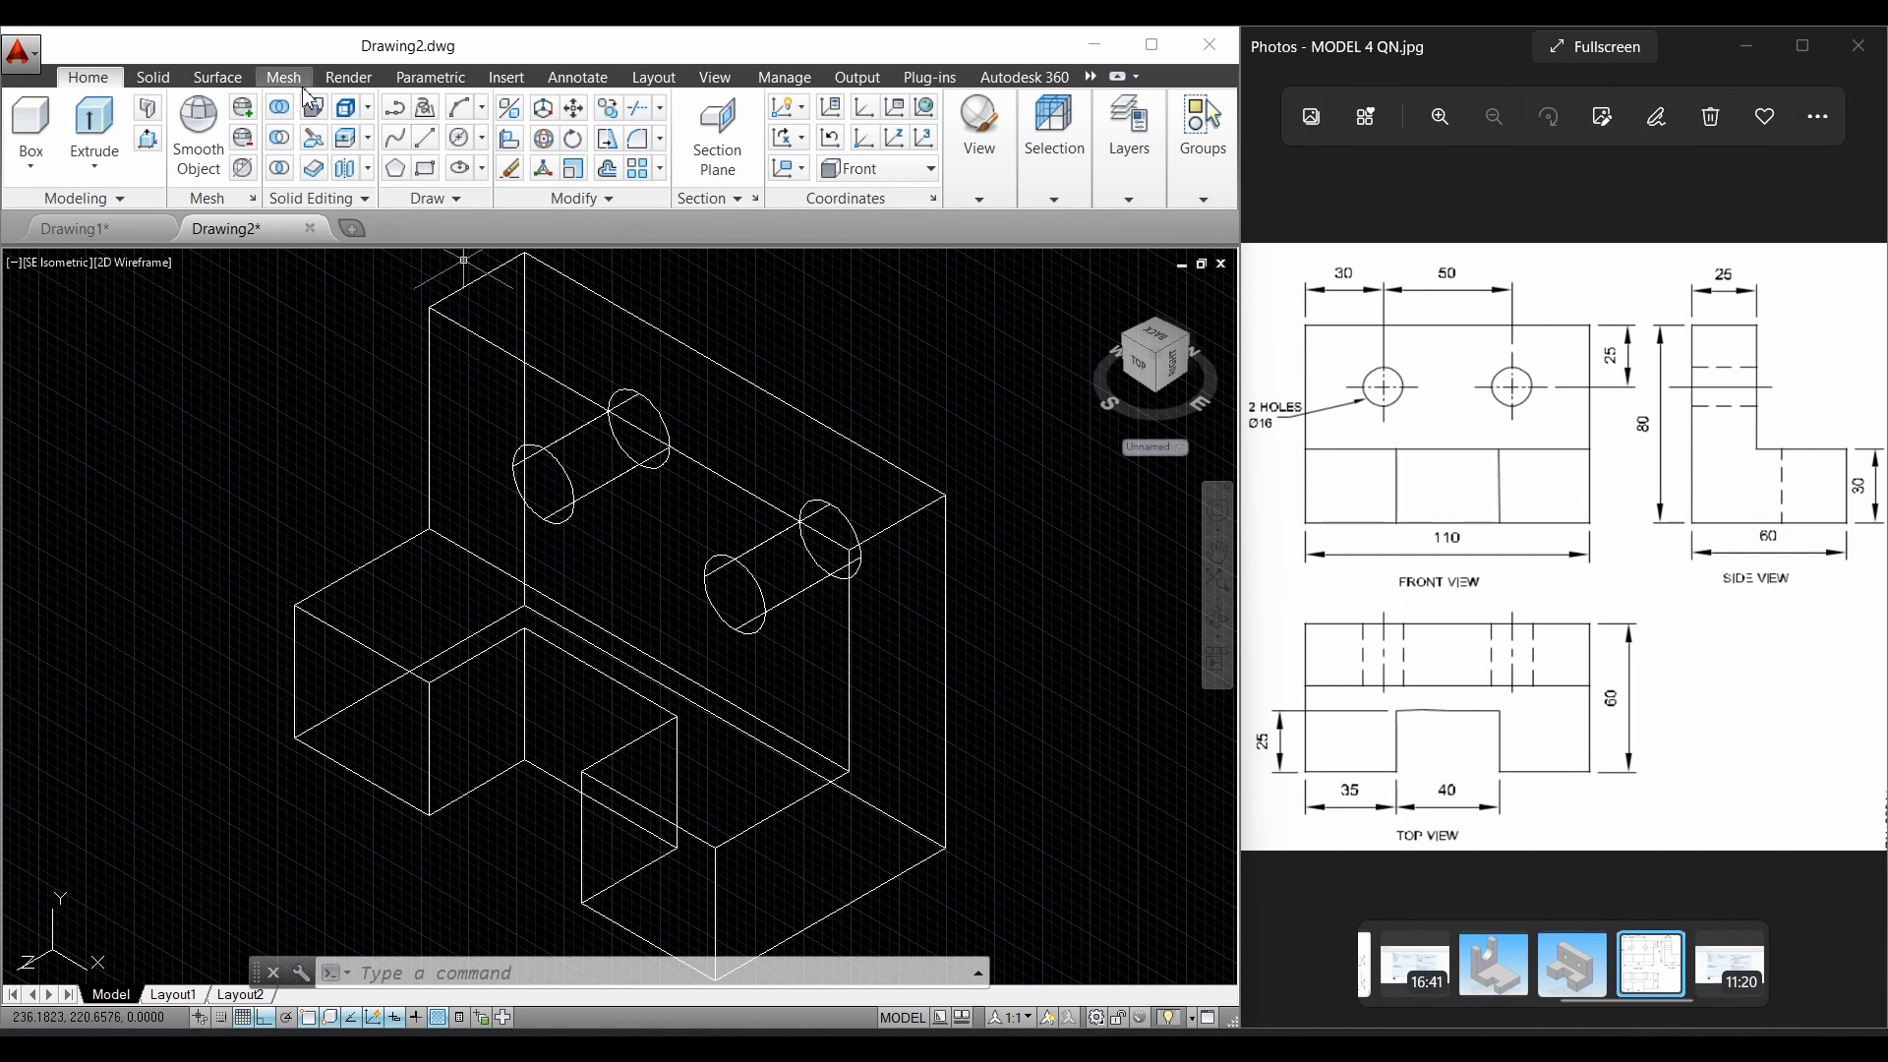
Step: Subtract the two extruded cylinders from the L-shaped block to cut both holes through the wall
{"action": "left_click", "coordinate": [279, 140]}
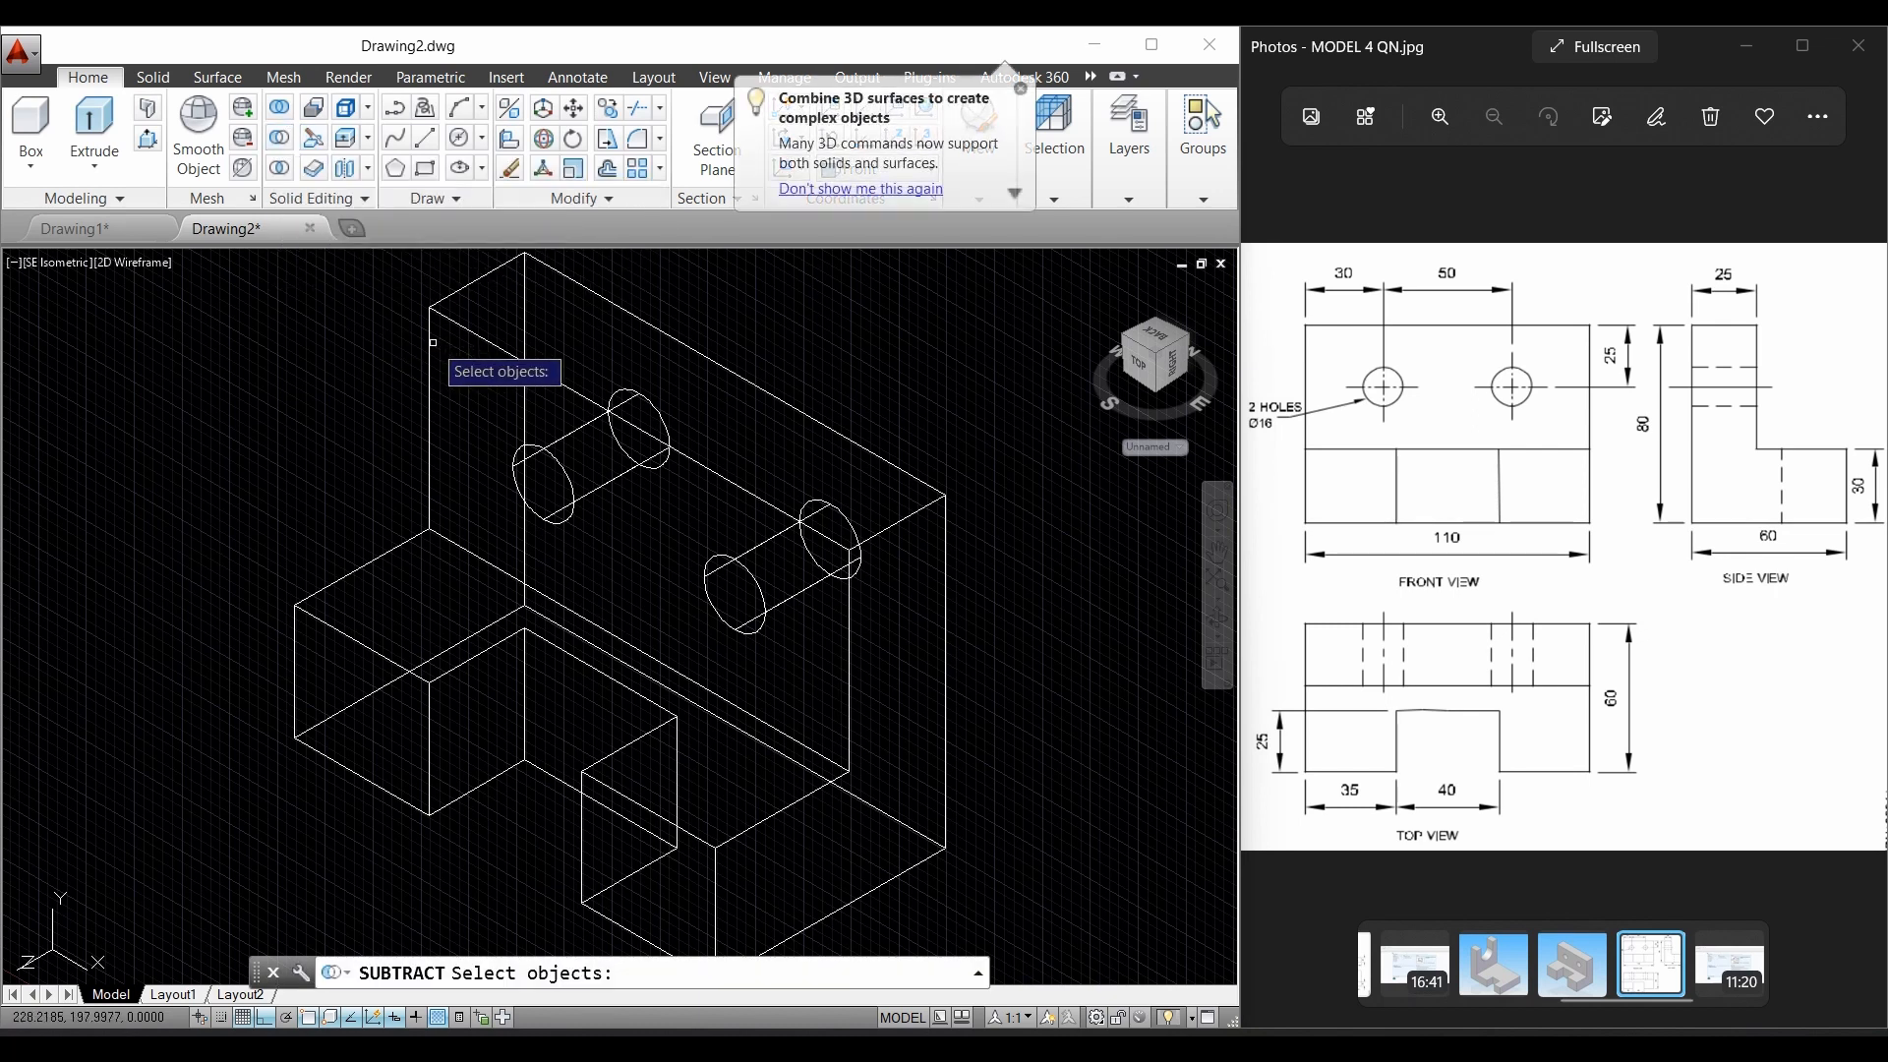
{"action": "left_click", "coordinate": [431, 334]}
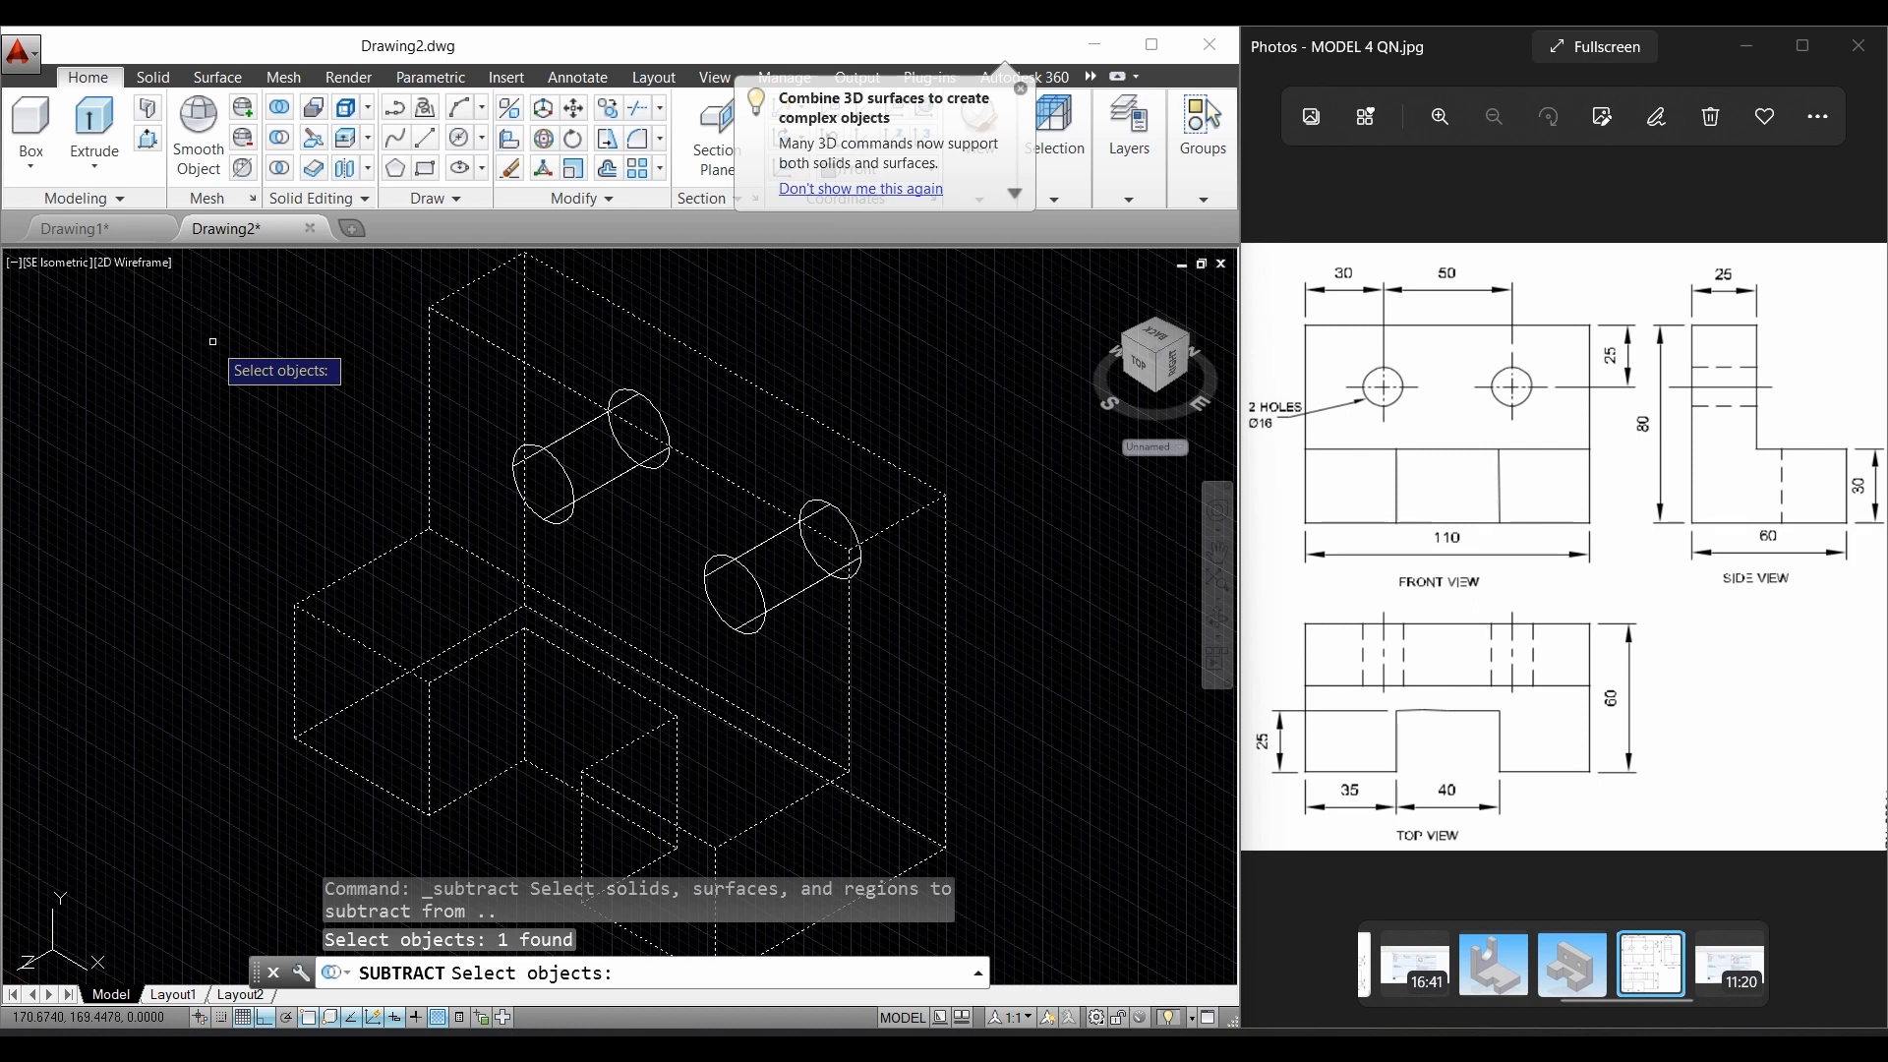
{"action": "key", "text": "Return"}
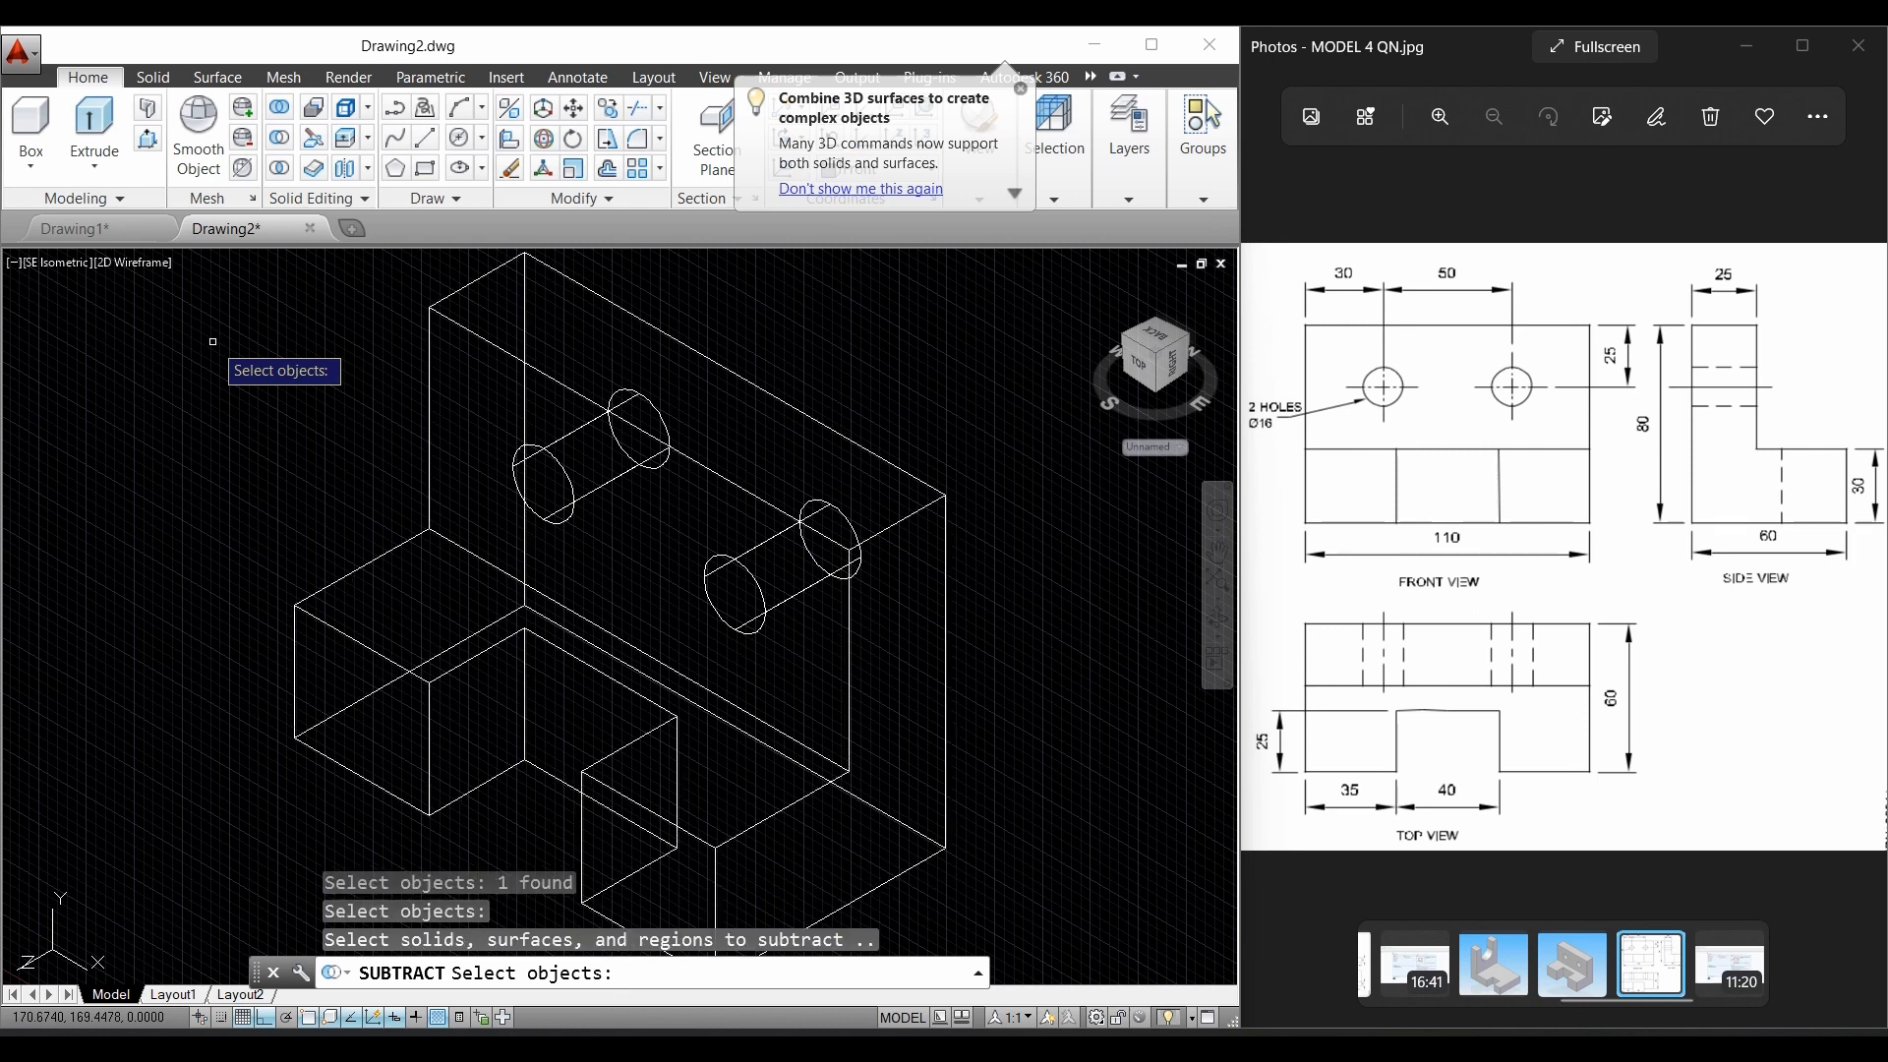
{"action": "left_click", "coordinate": [560, 470]}
{"action": "left_click", "coordinate": [563, 474]}
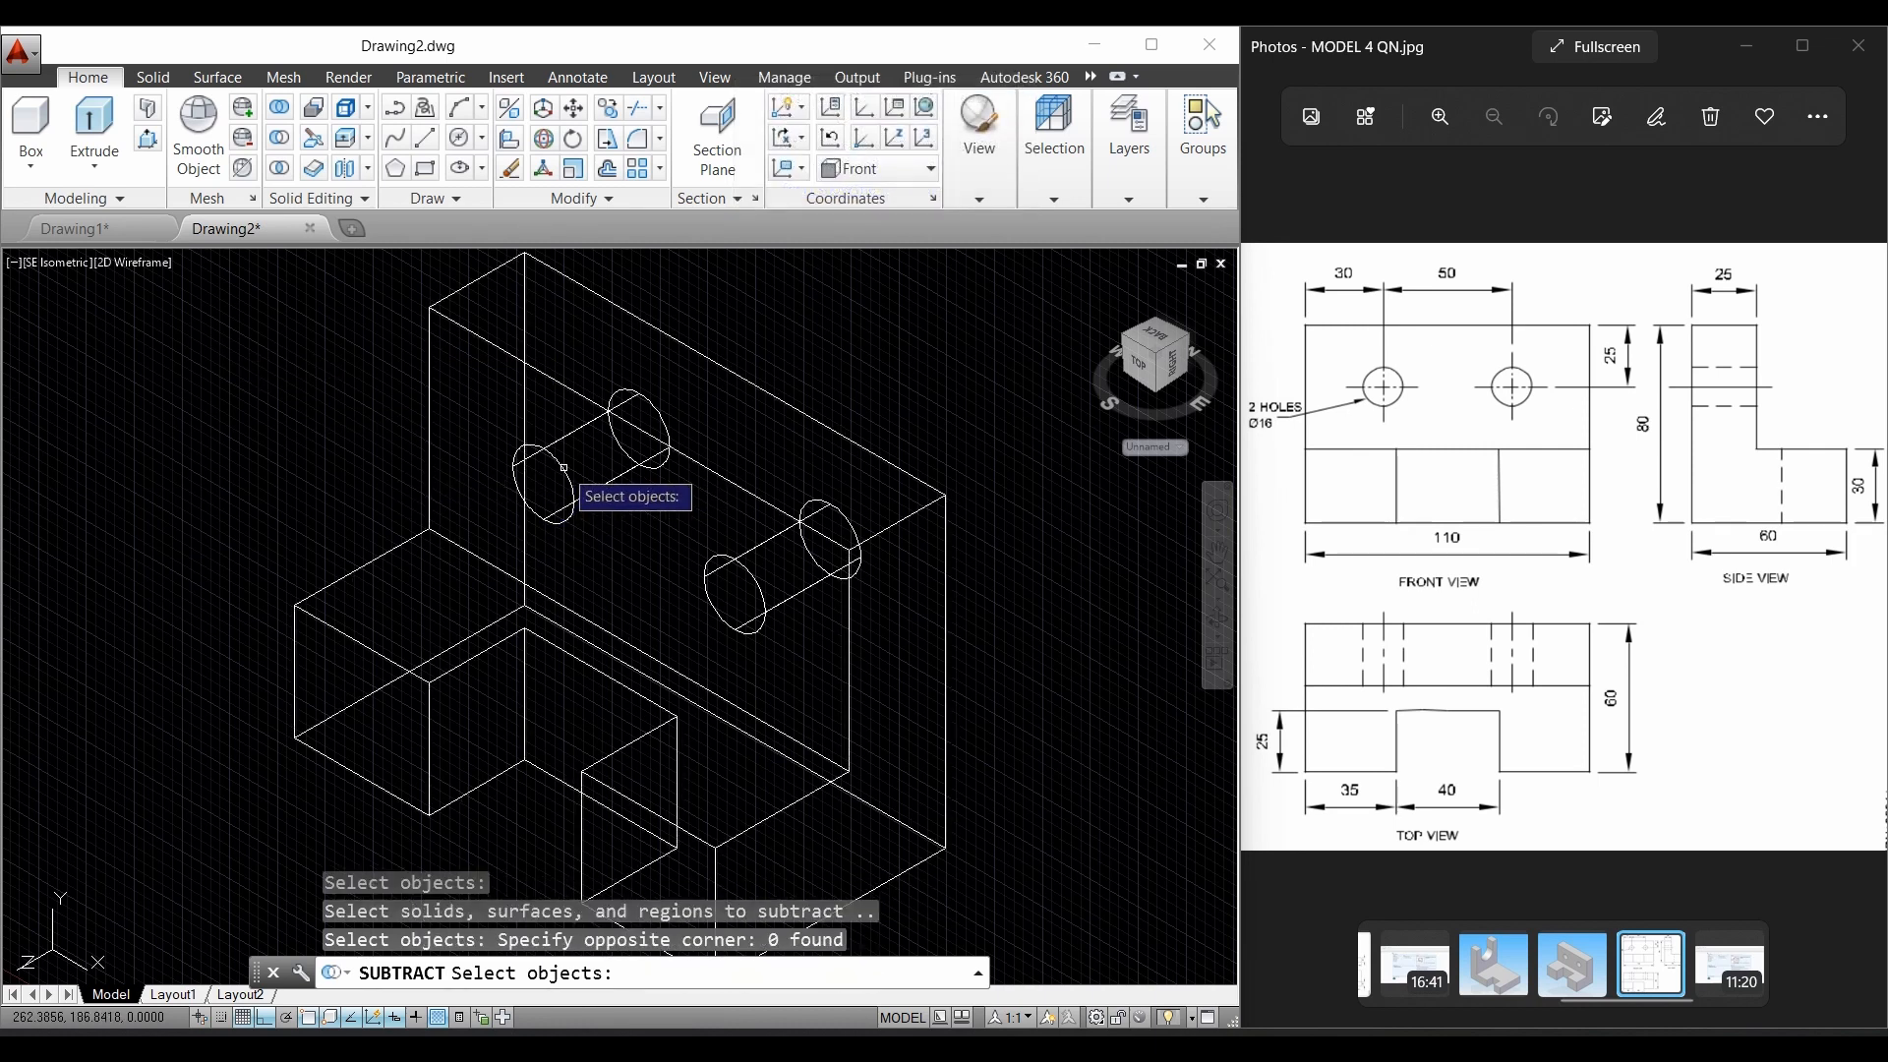
{"action": "left_click", "coordinate": [570, 481]}
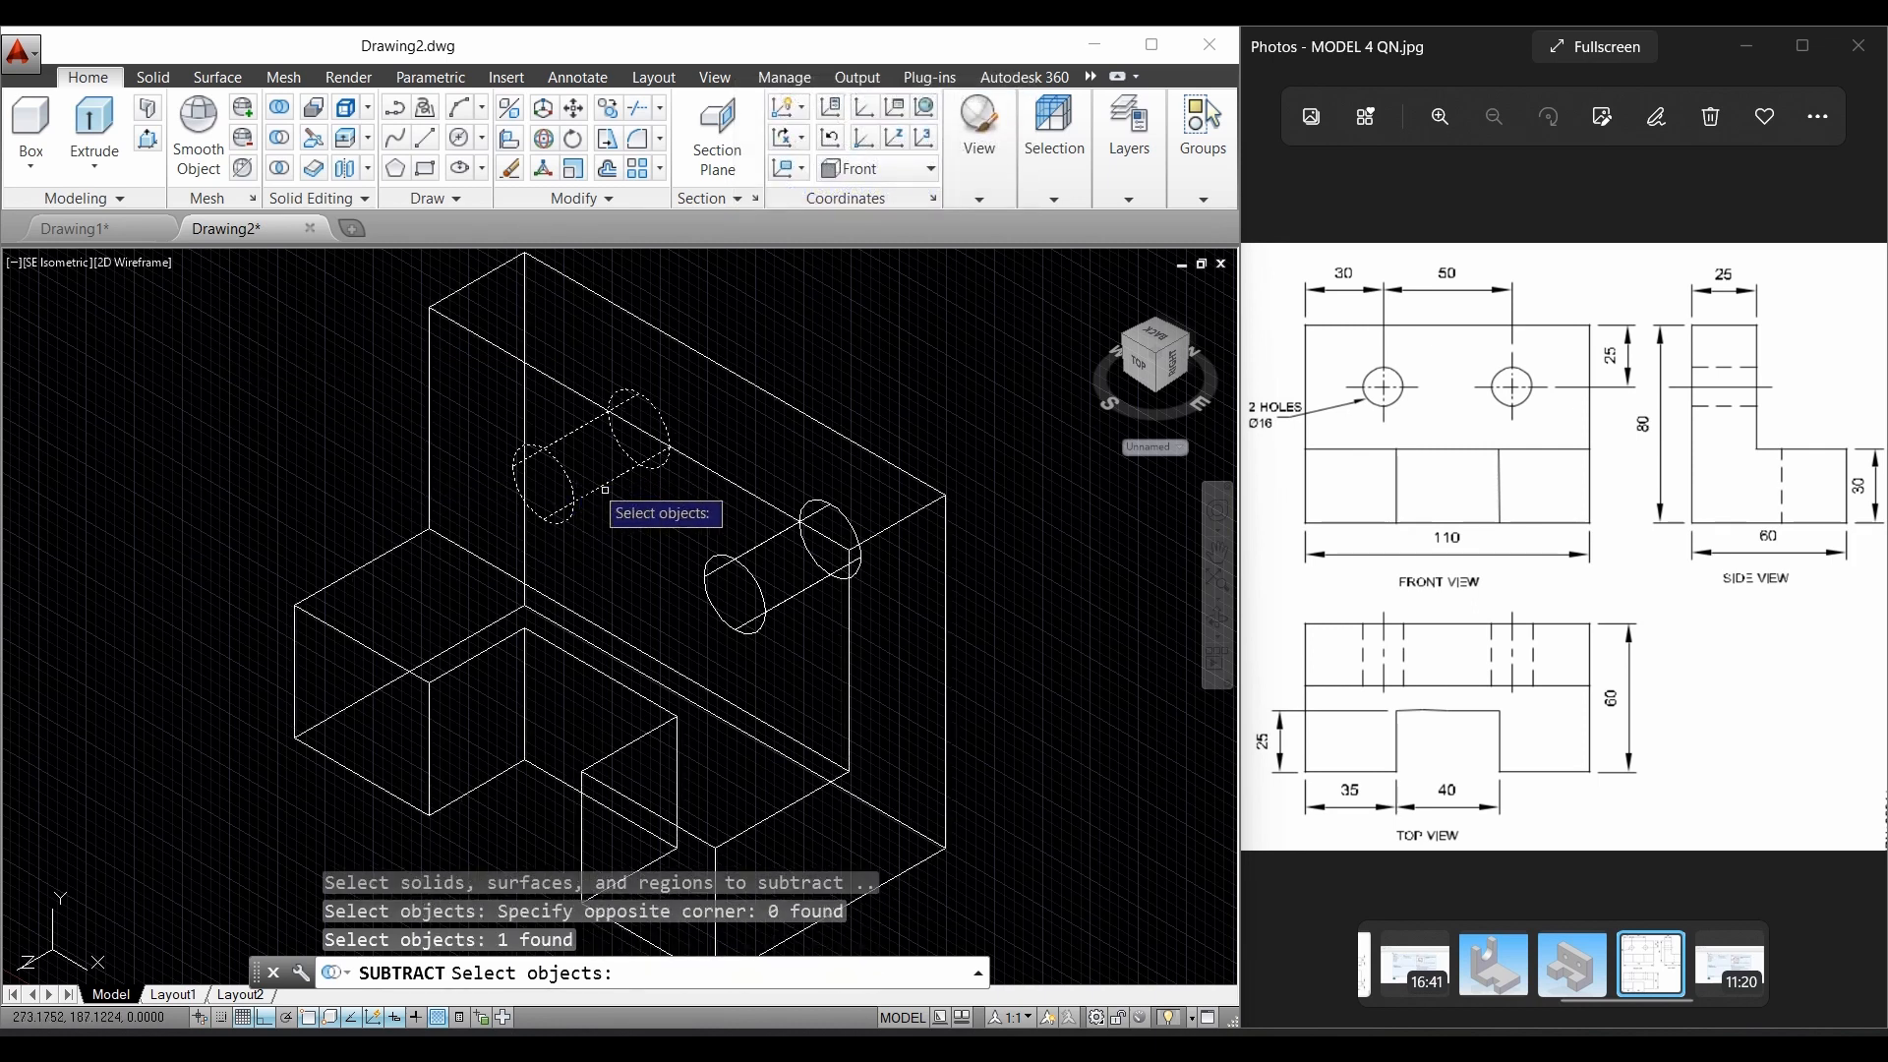
{"action": "left_click", "coordinate": [756, 578]}
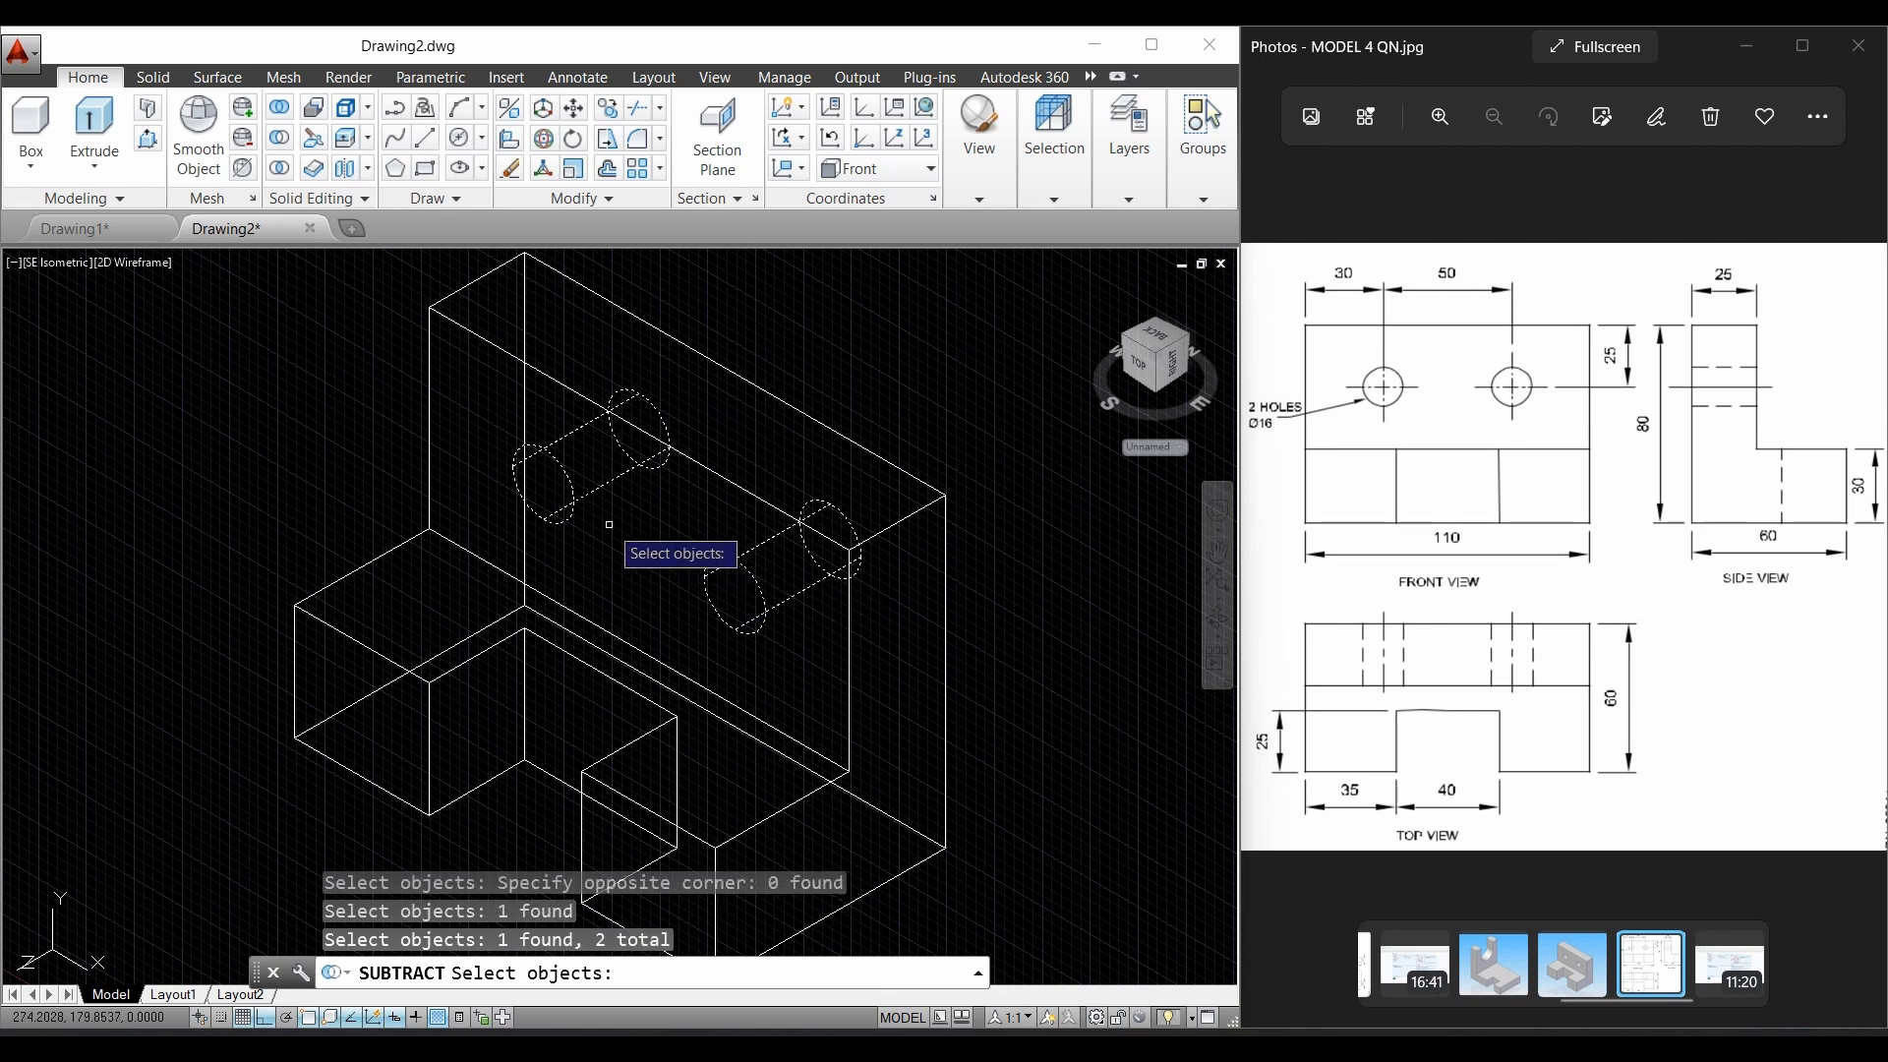
{"action": "key", "text": "Return"}
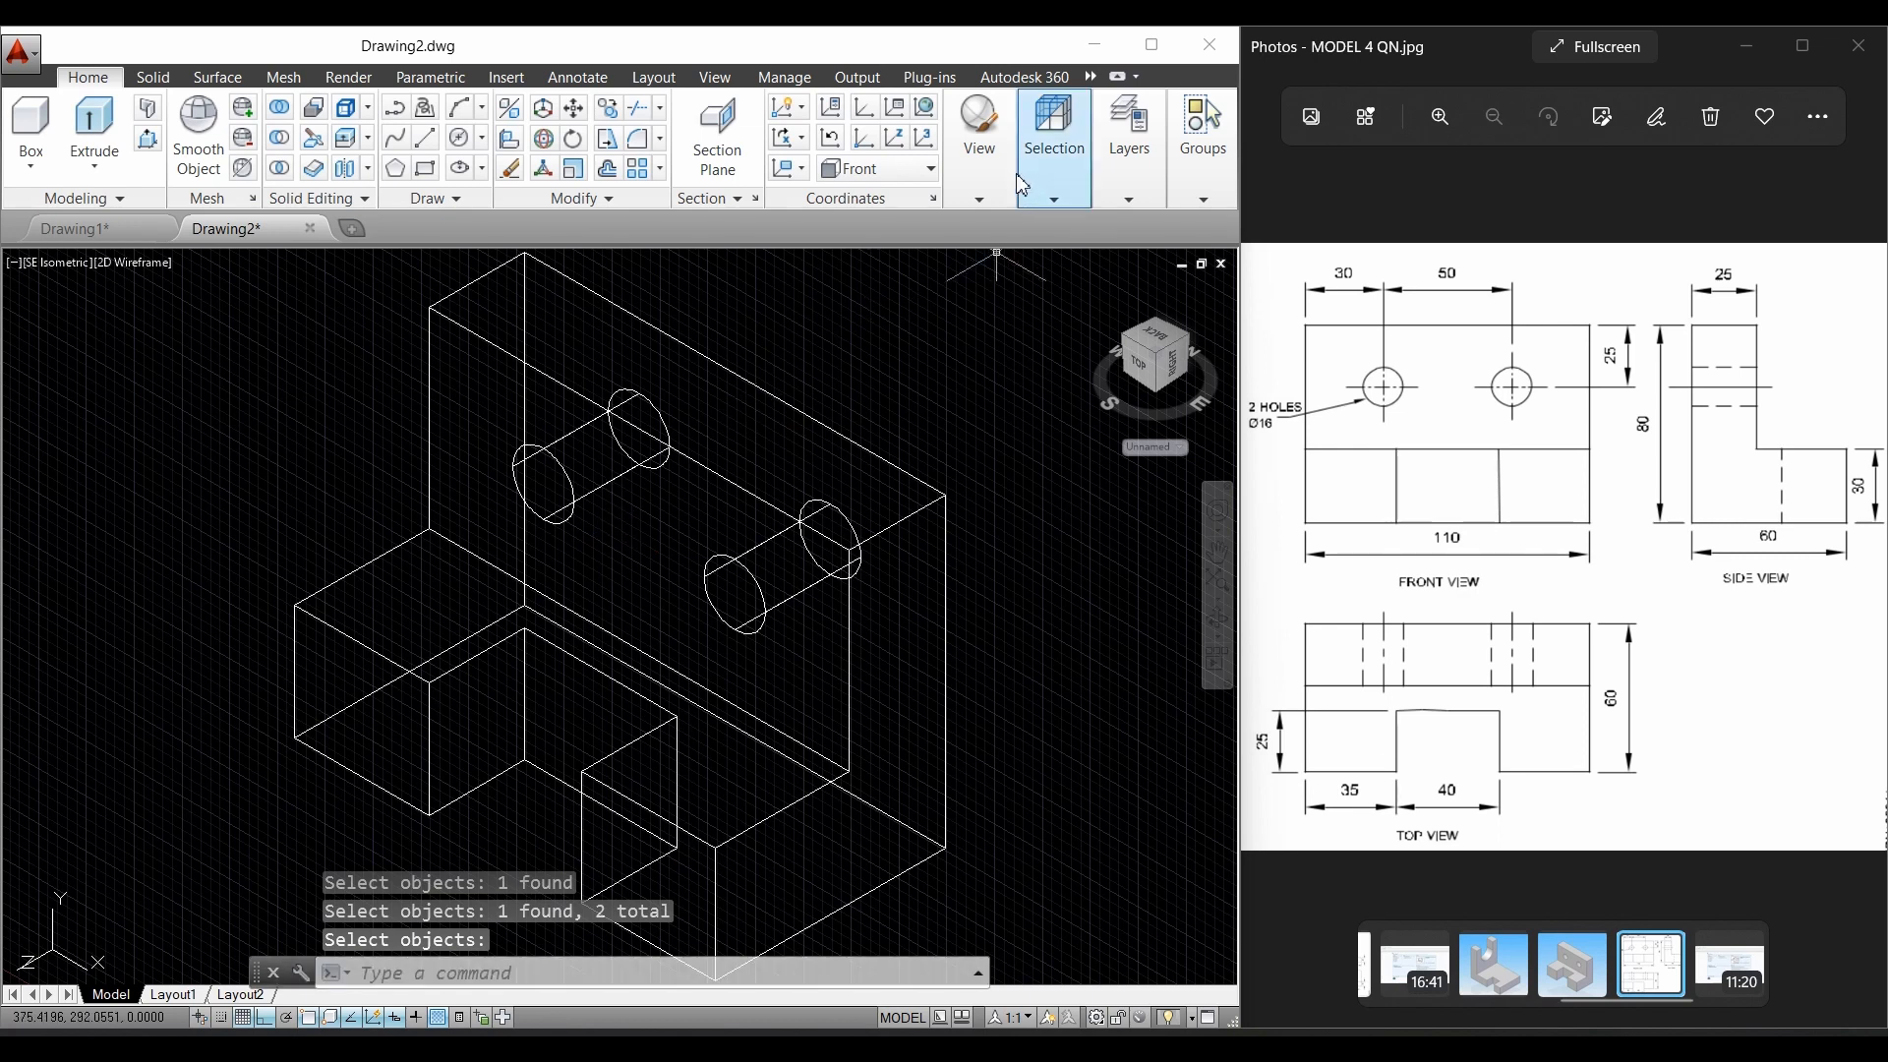
Step: Apply the Shades of Gray visual style to the block and turn off the drawing grid
{"action": "mouse_move", "coordinate": [989, 186]}
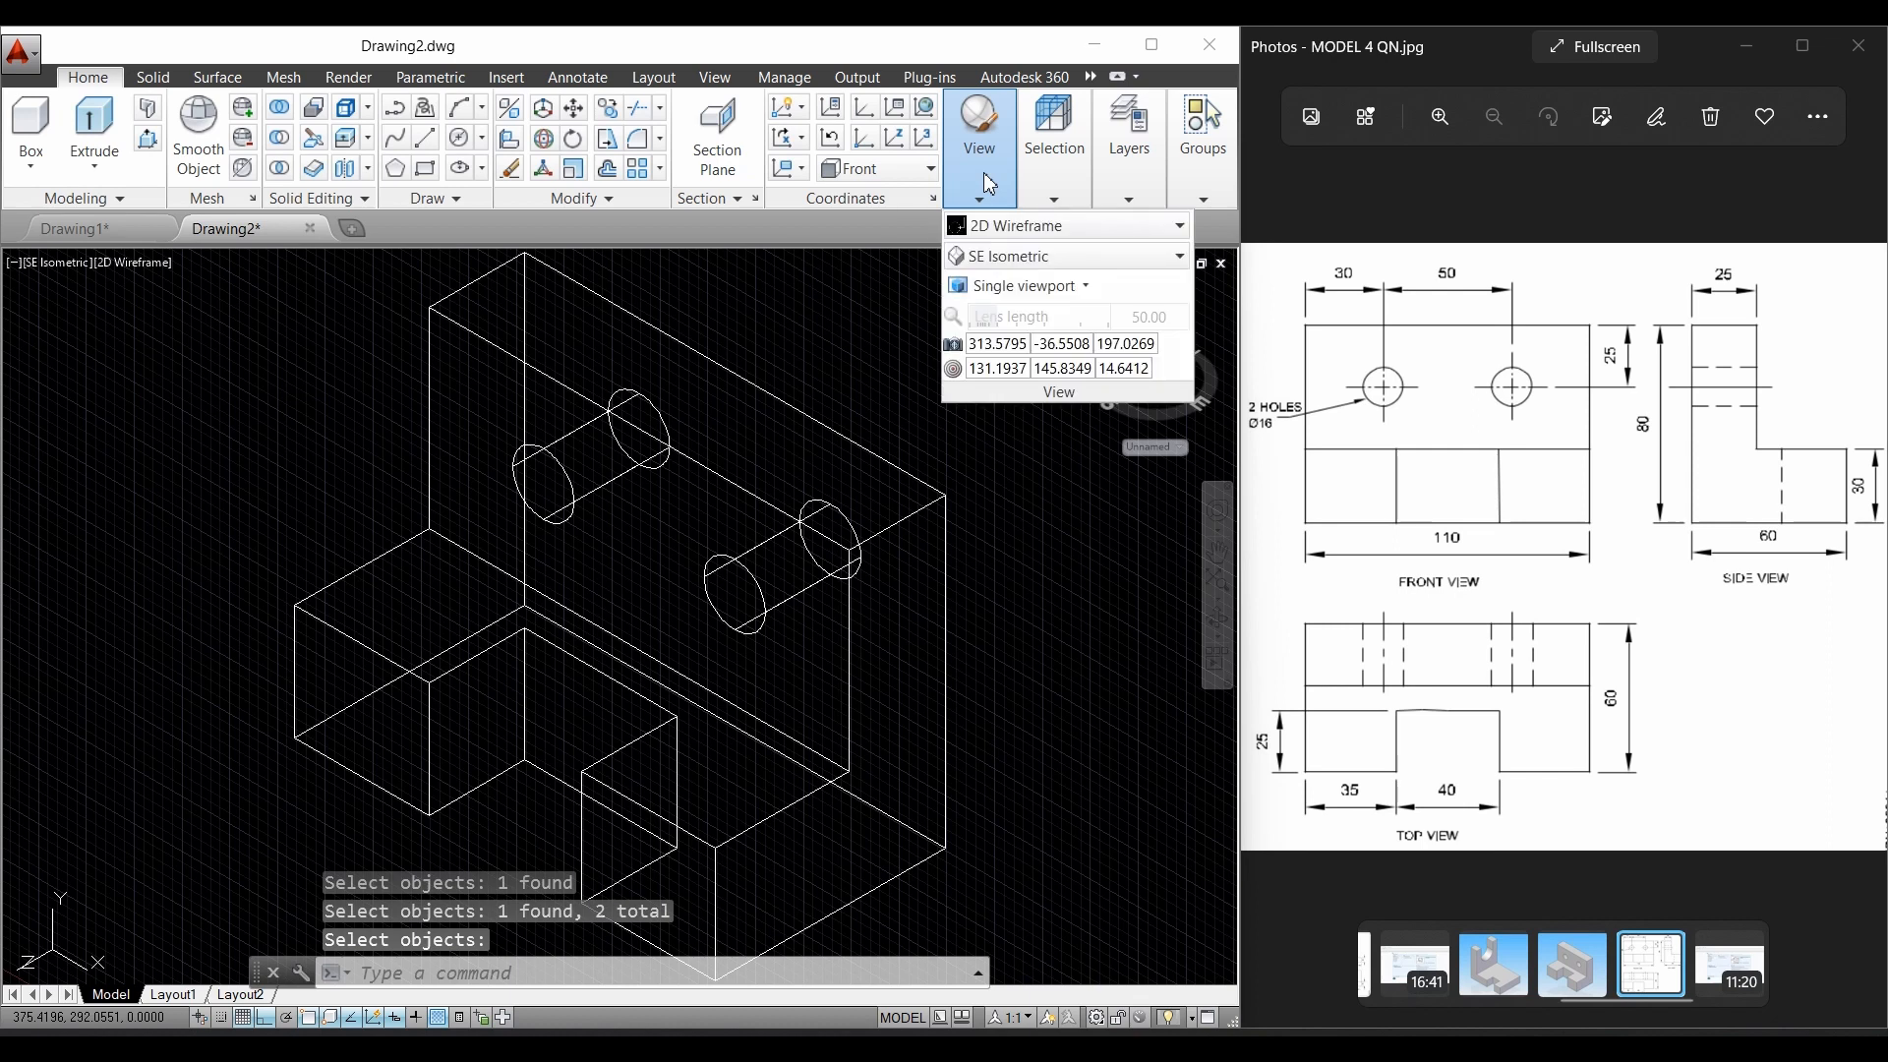
{"action": "left_click", "coordinate": [1005, 226]}
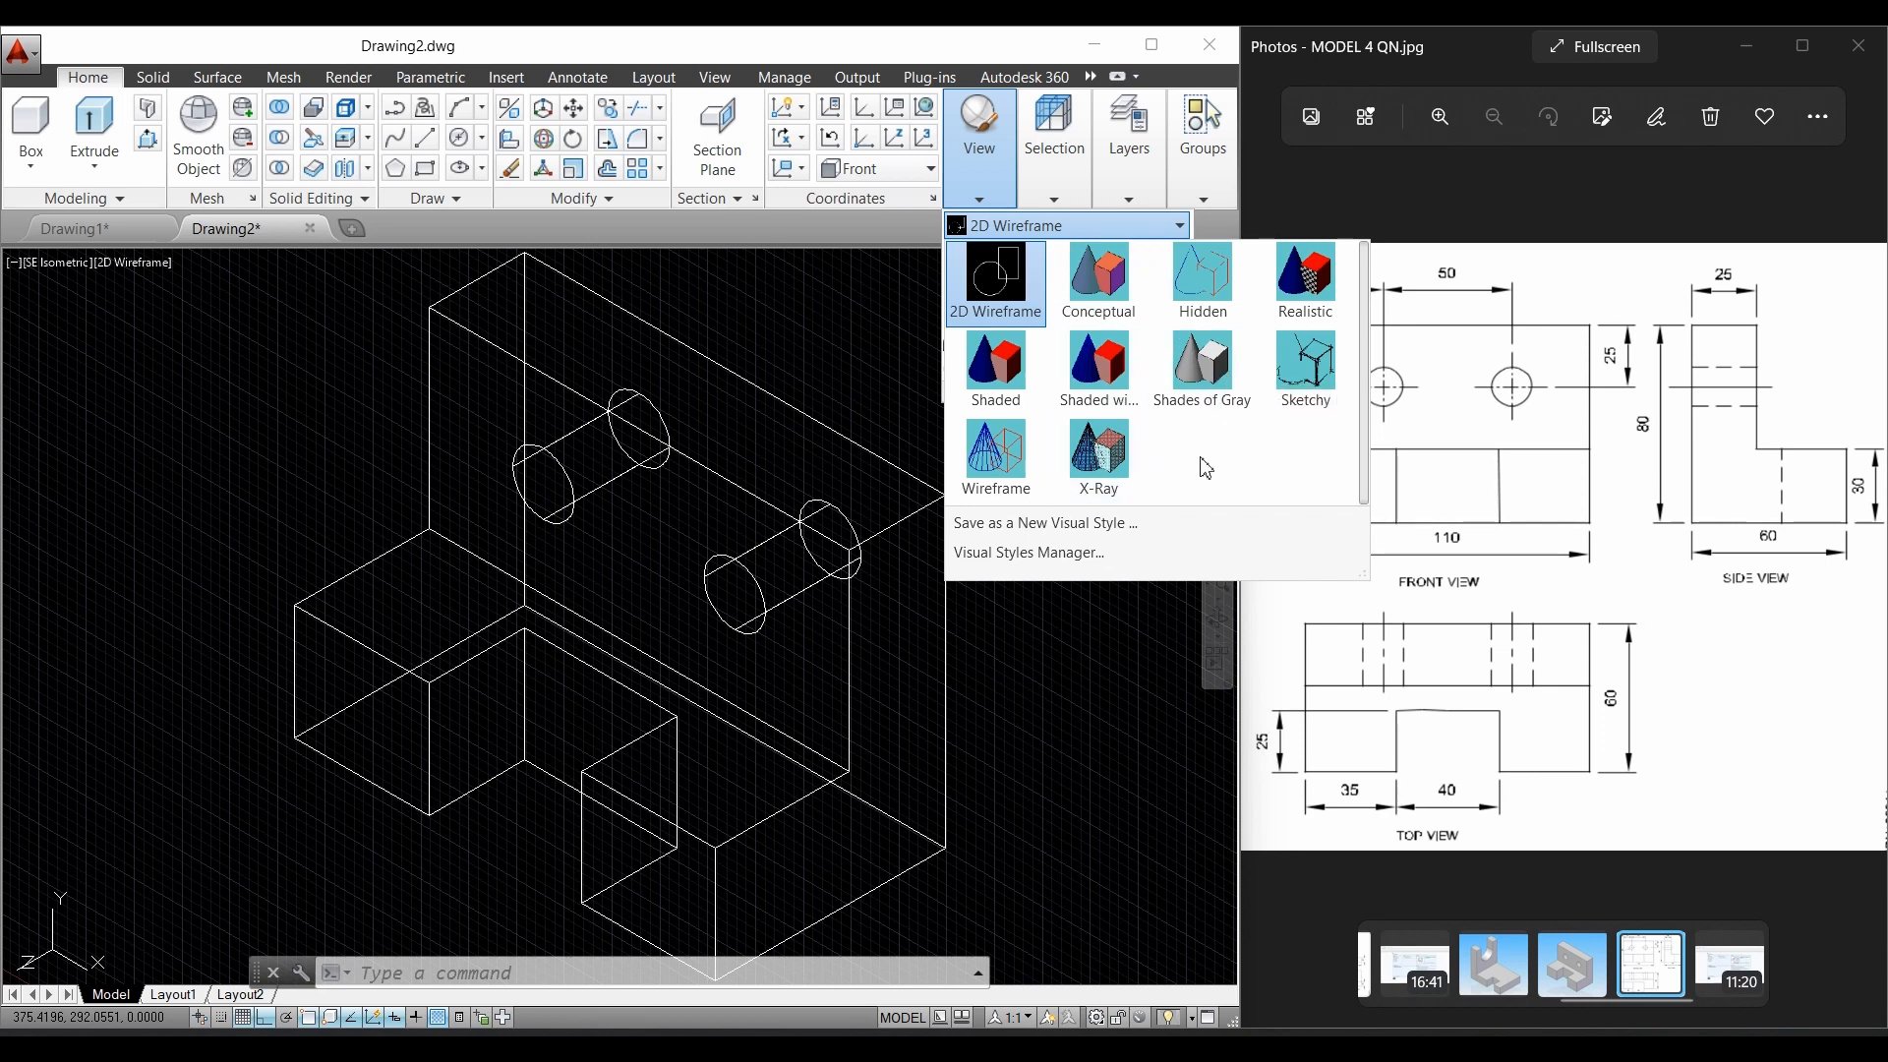
{"action": "left_click", "coordinate": [1207, 387]}
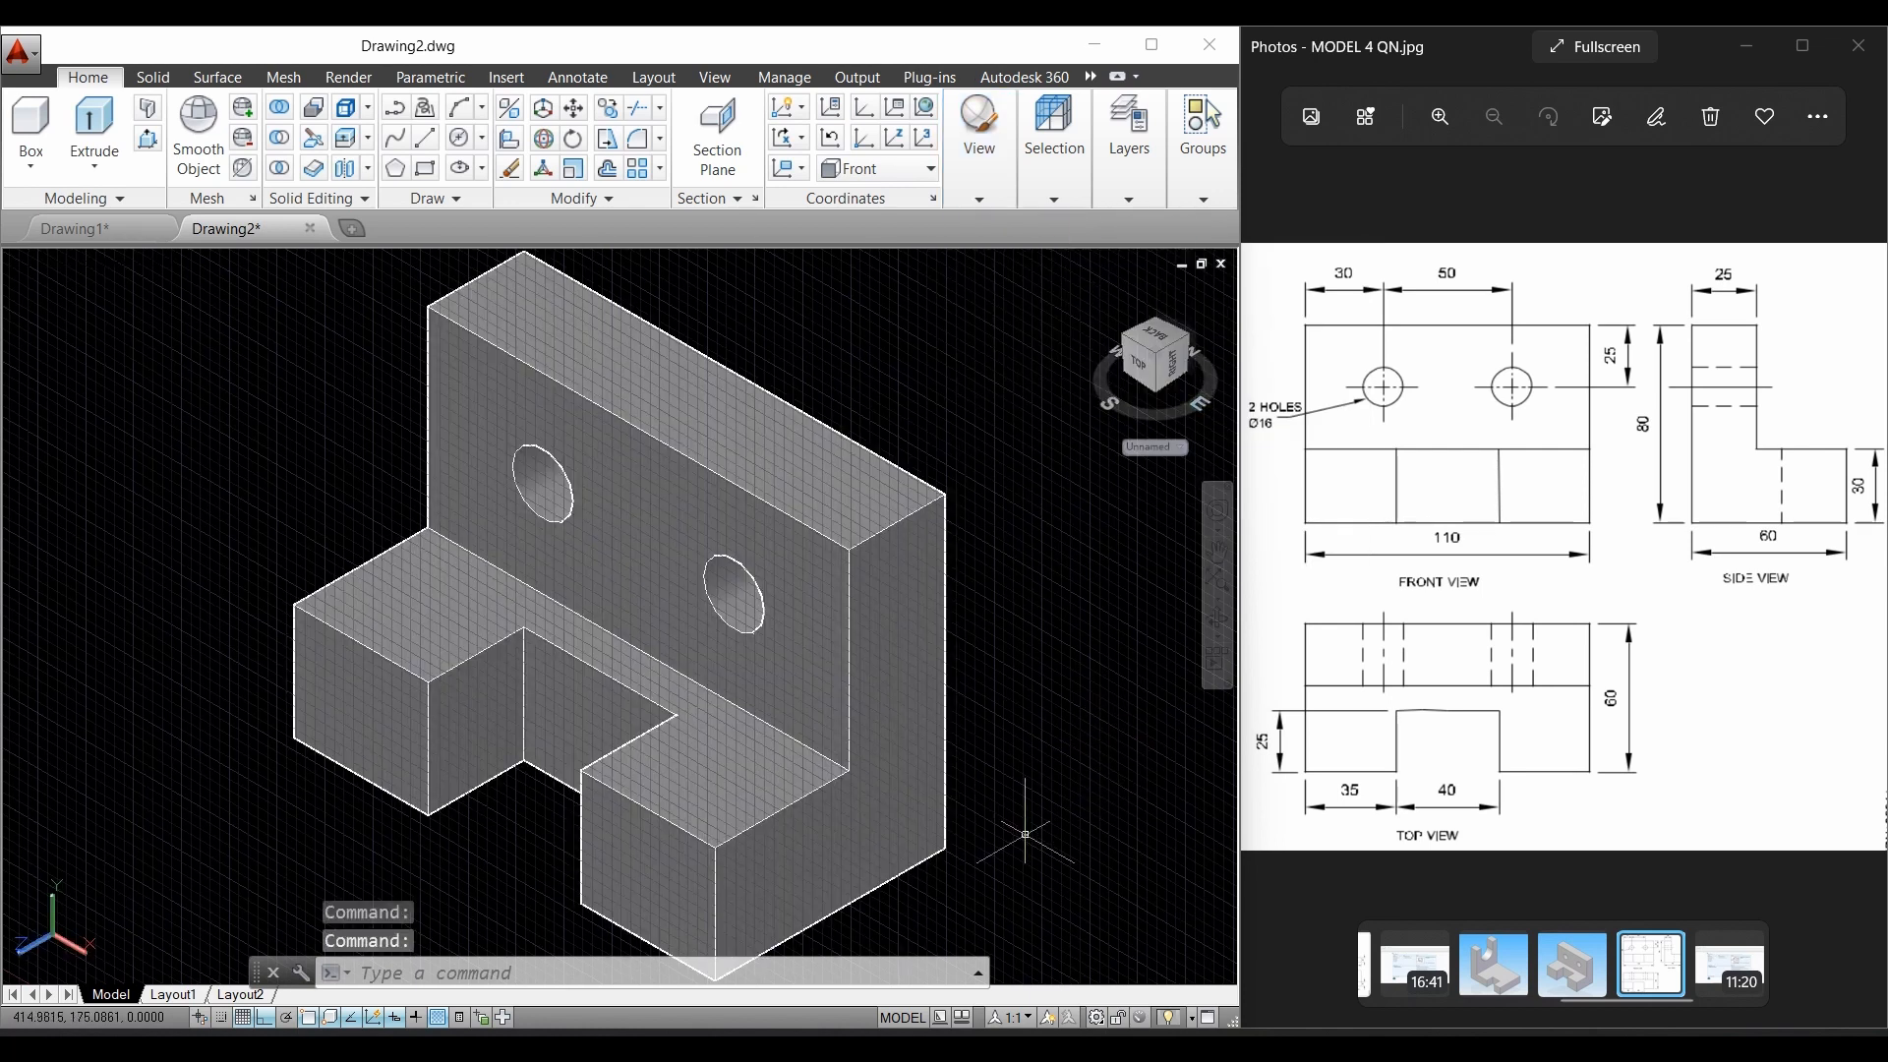
{"action": "left_click", "coordinate": [243, 1018]}
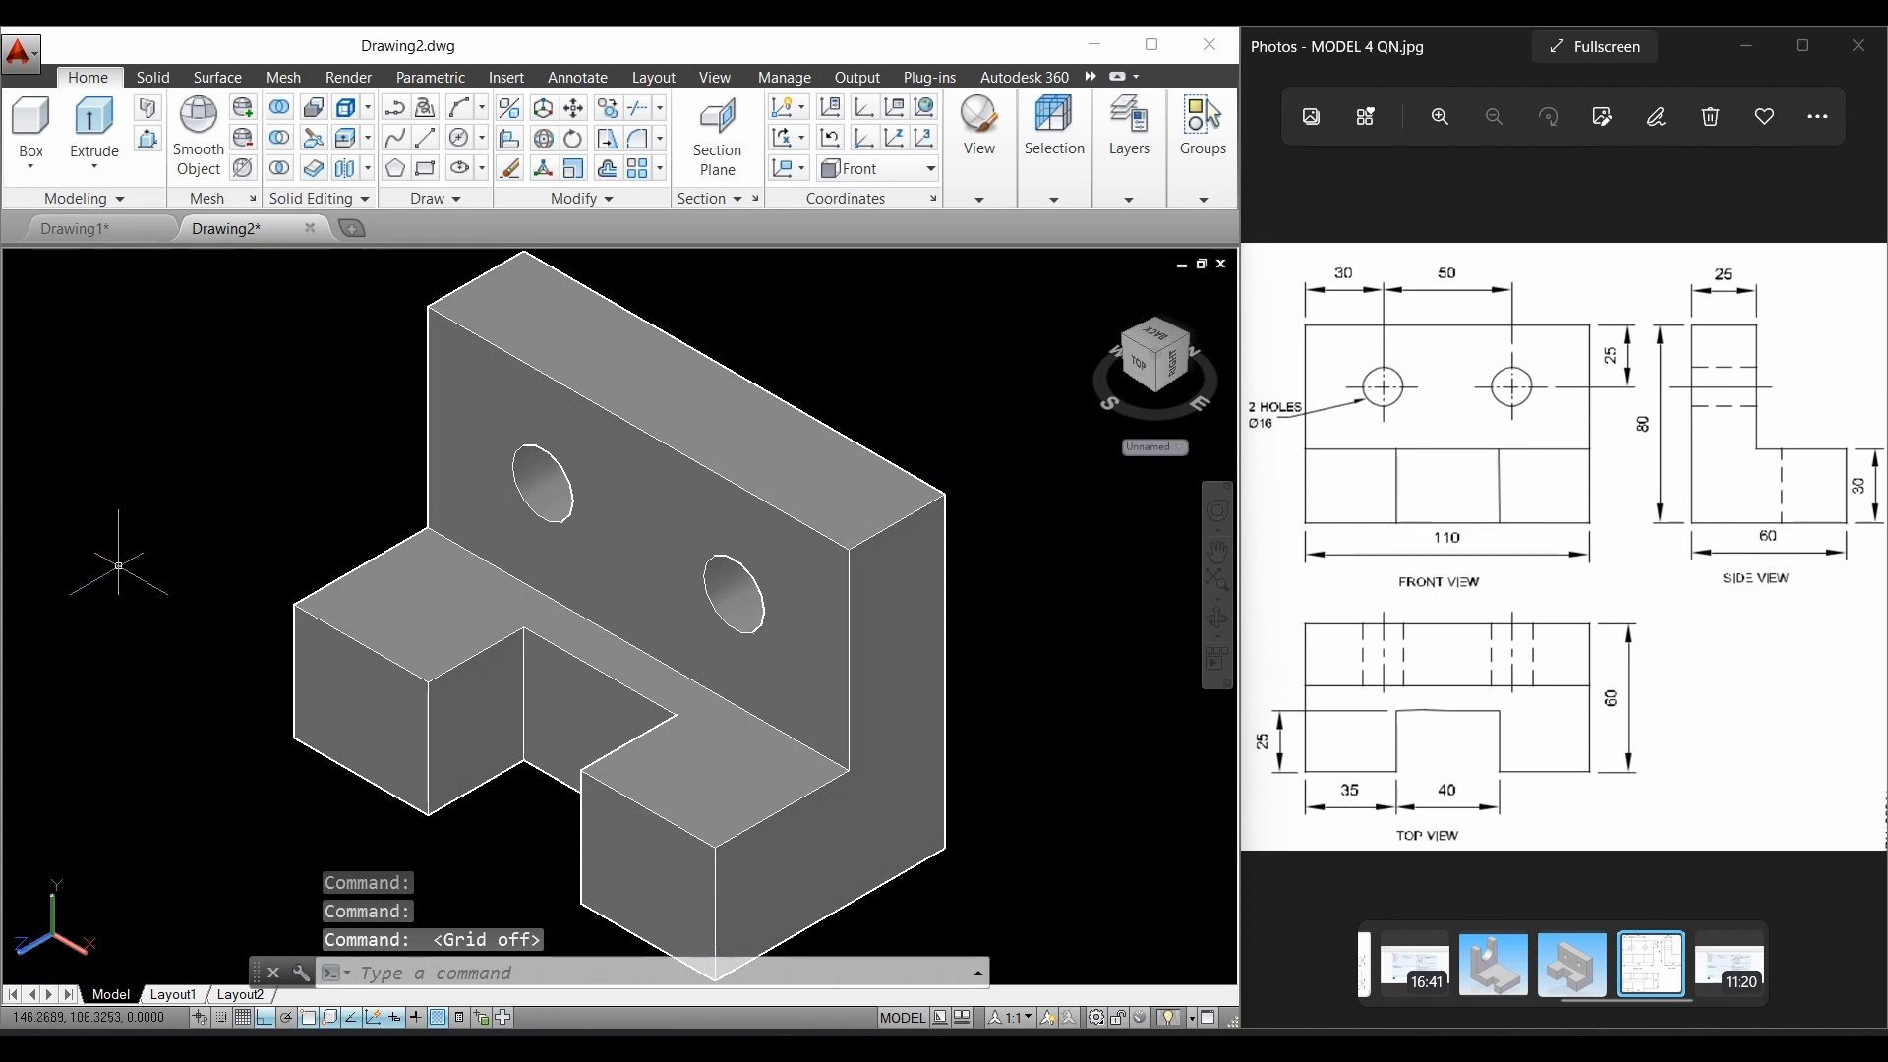
{"action": "scroll", "coordinate": [117, 565], "scroll_direction": "down", "scroll_amount": 2}
{"action": "middle_click_drag", "start_coordinate": [717, 632], "coordinate": [1039, 652]}
{"action": "scroll", "coordinate": [899, 640], "scroll_direction": "up", "scroll_amount": 2}
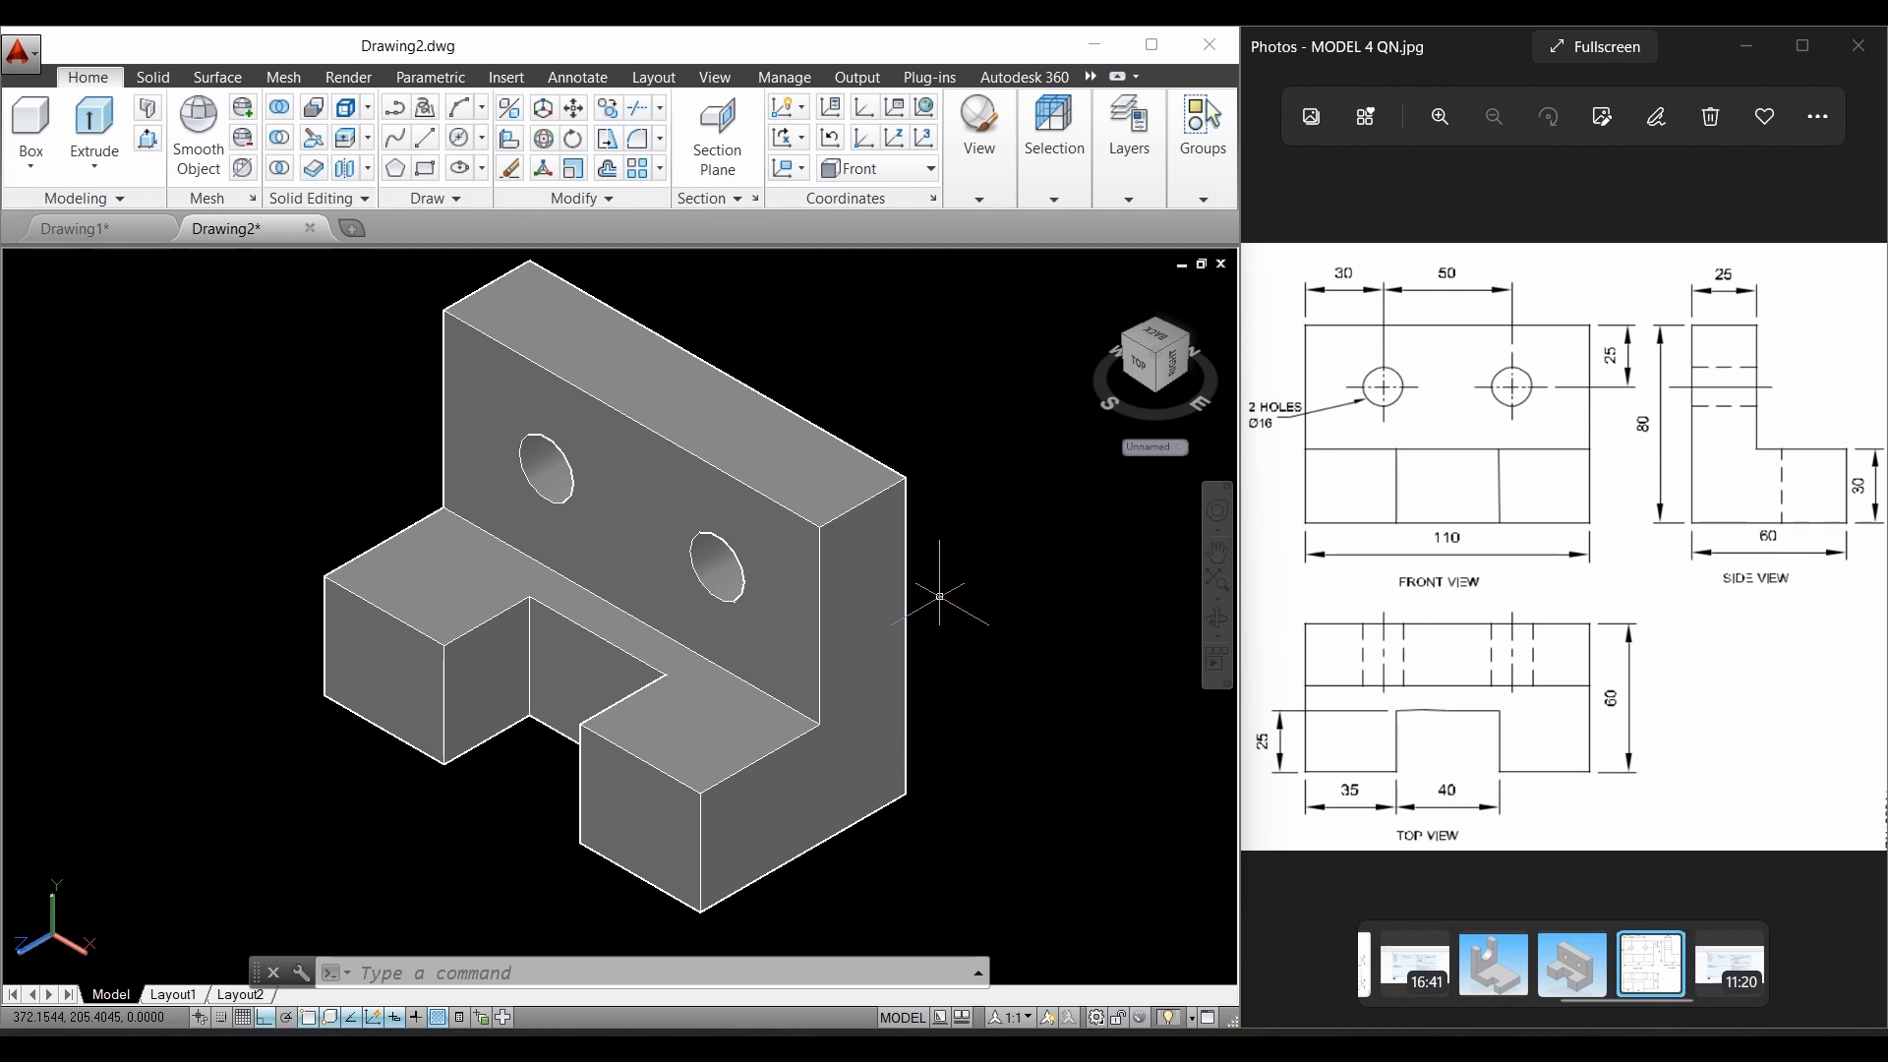
{"action": "key", "text": "ctrl+p"}
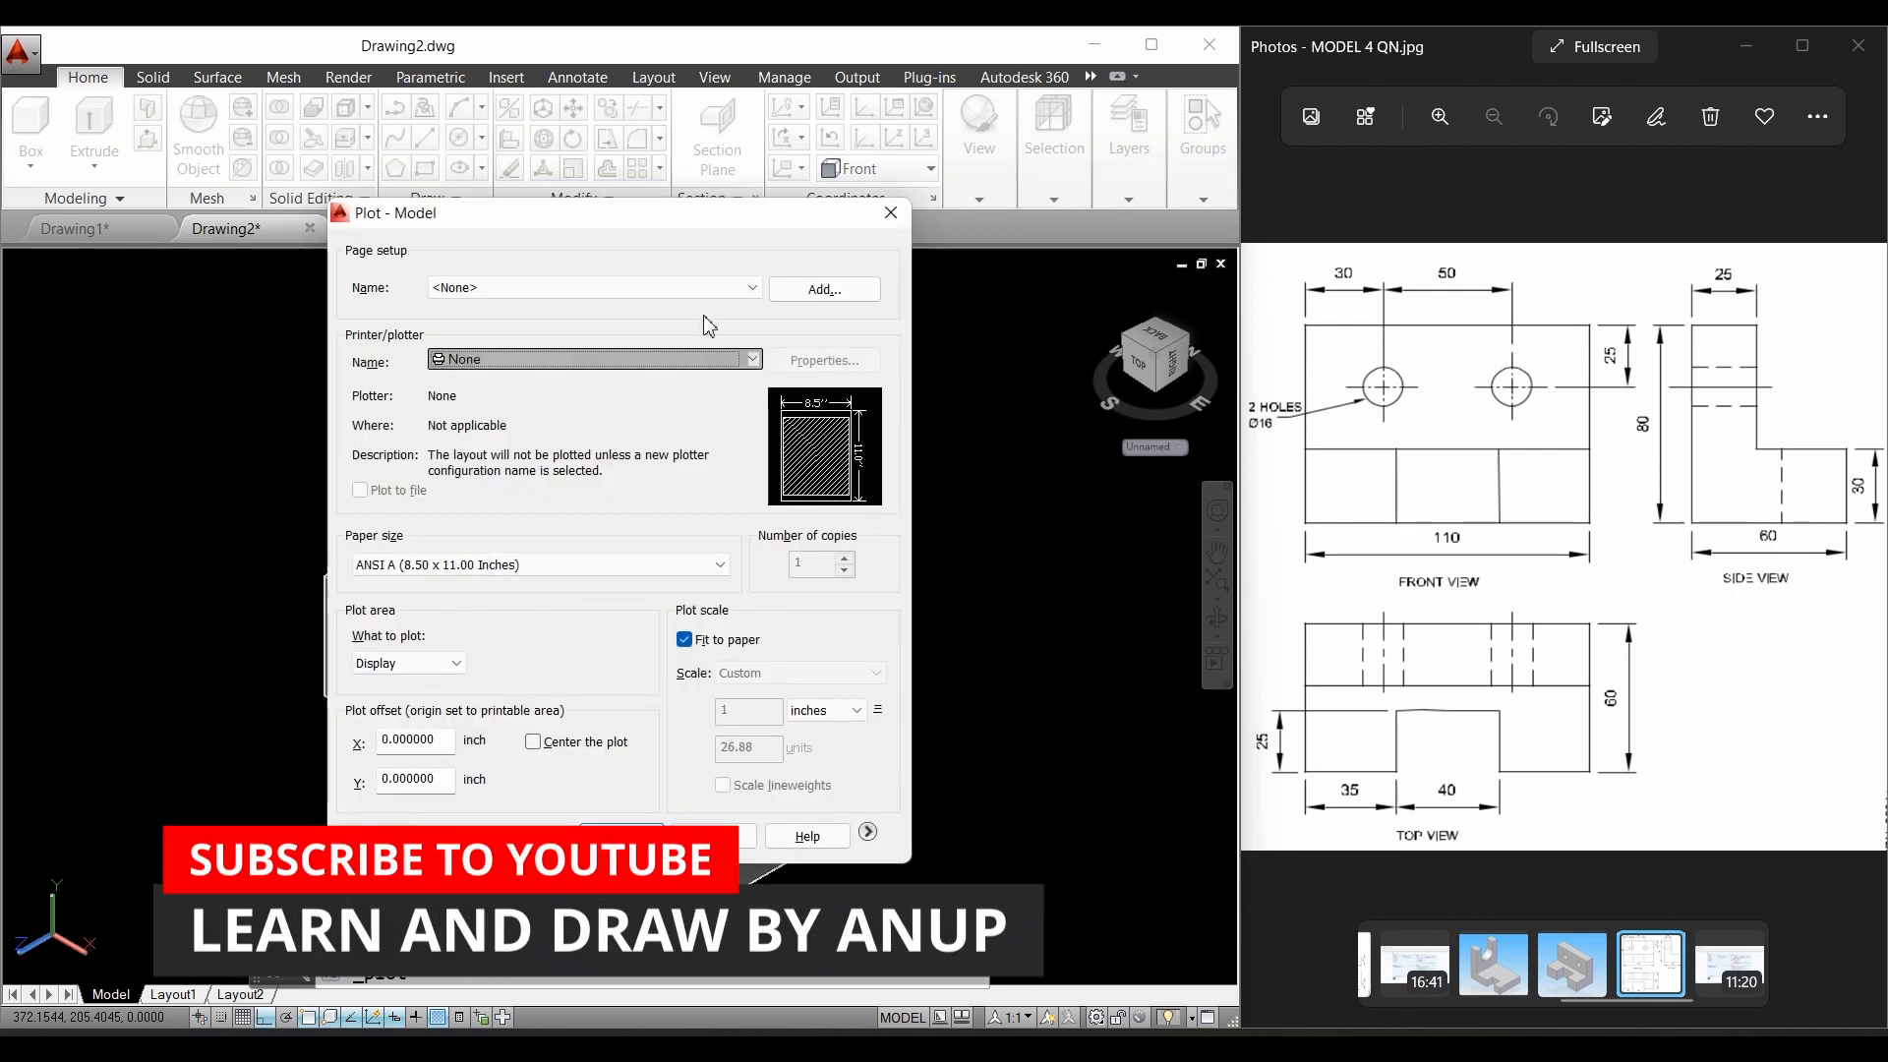
{"action": "left_click", "coordinate": [719, 360]}
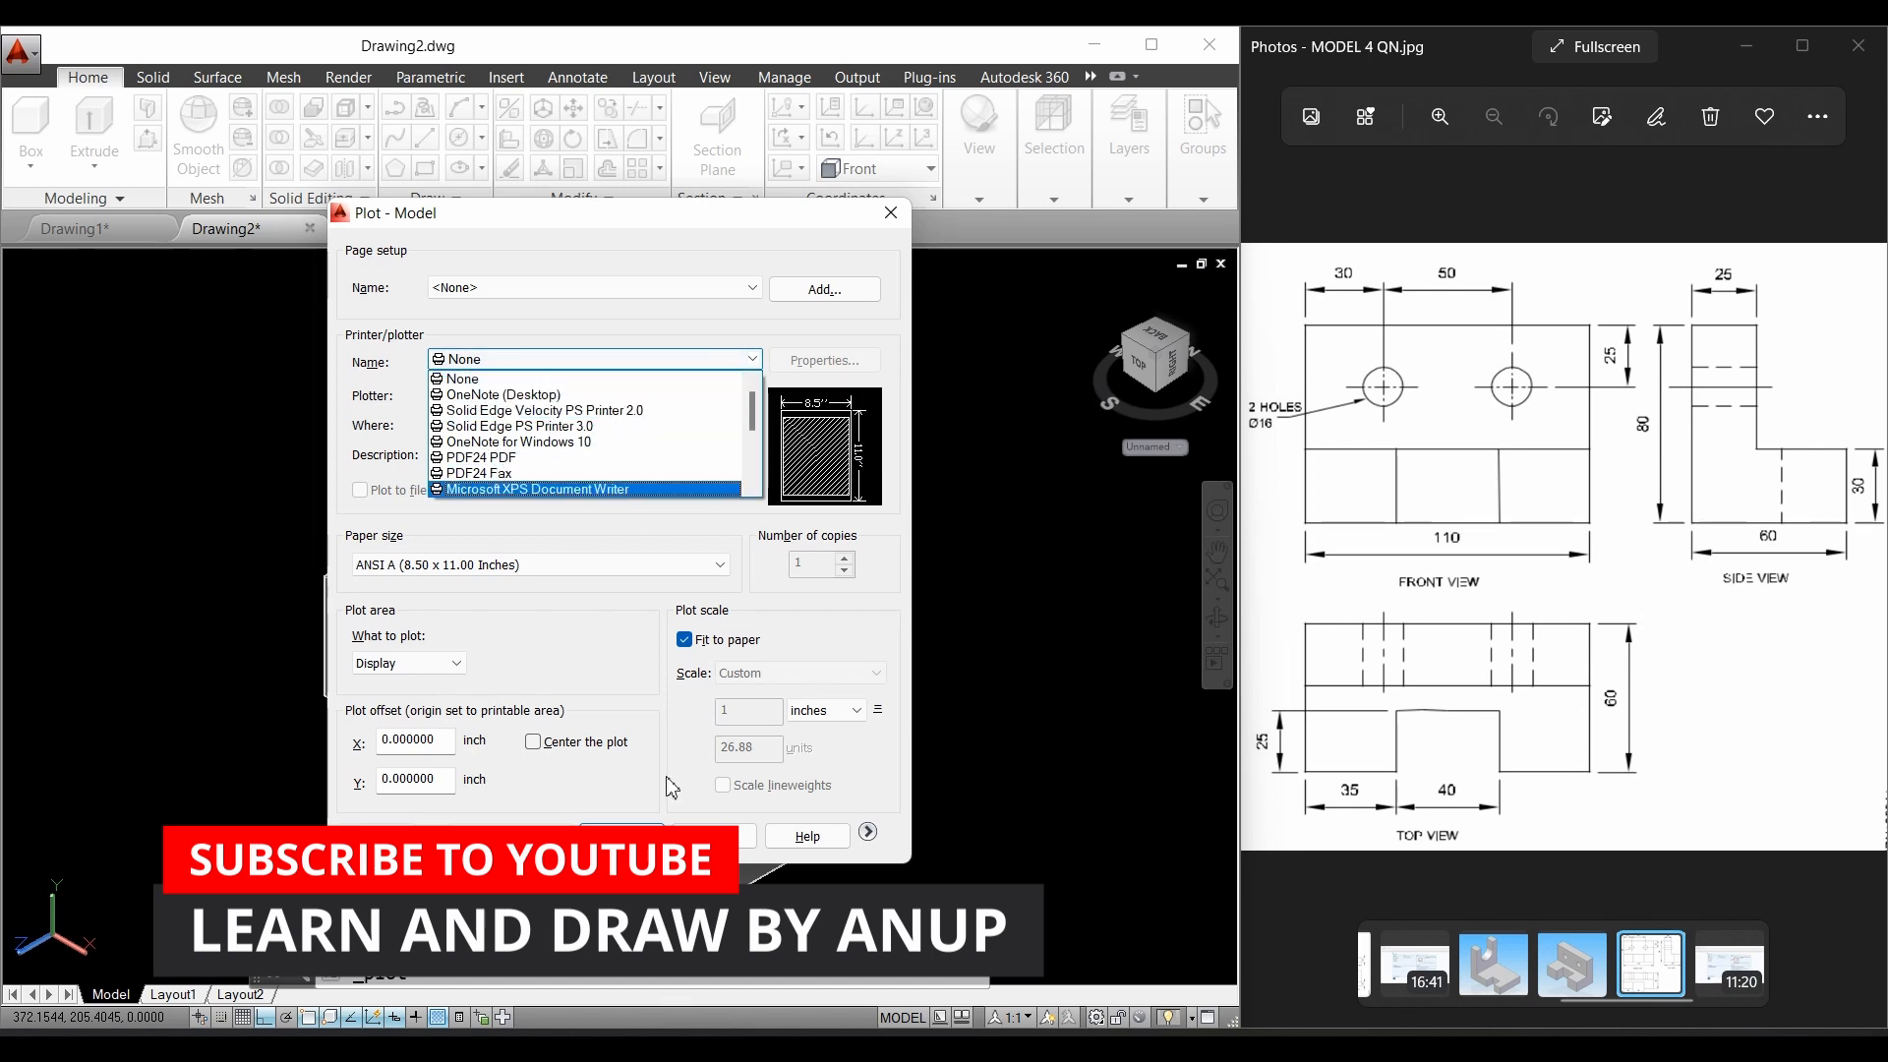
{"action": "left_click", "coordinate": [895, 219]}
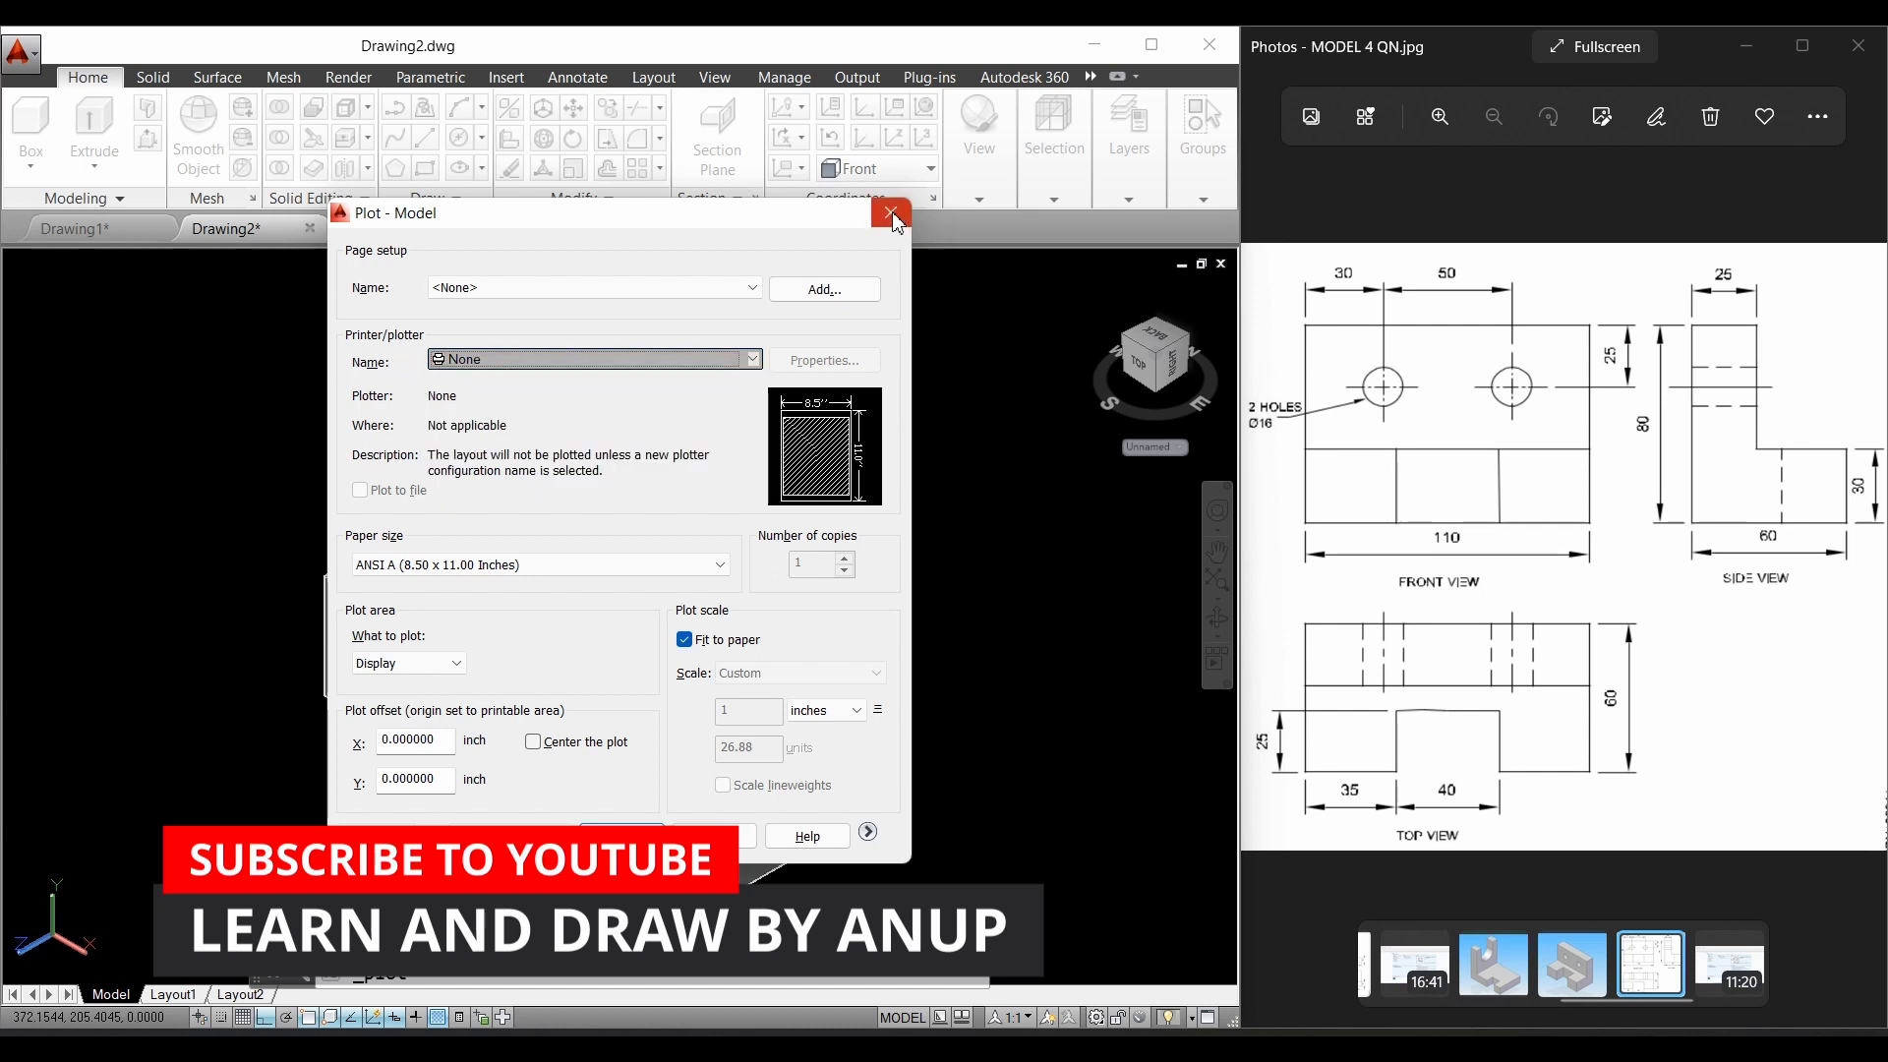